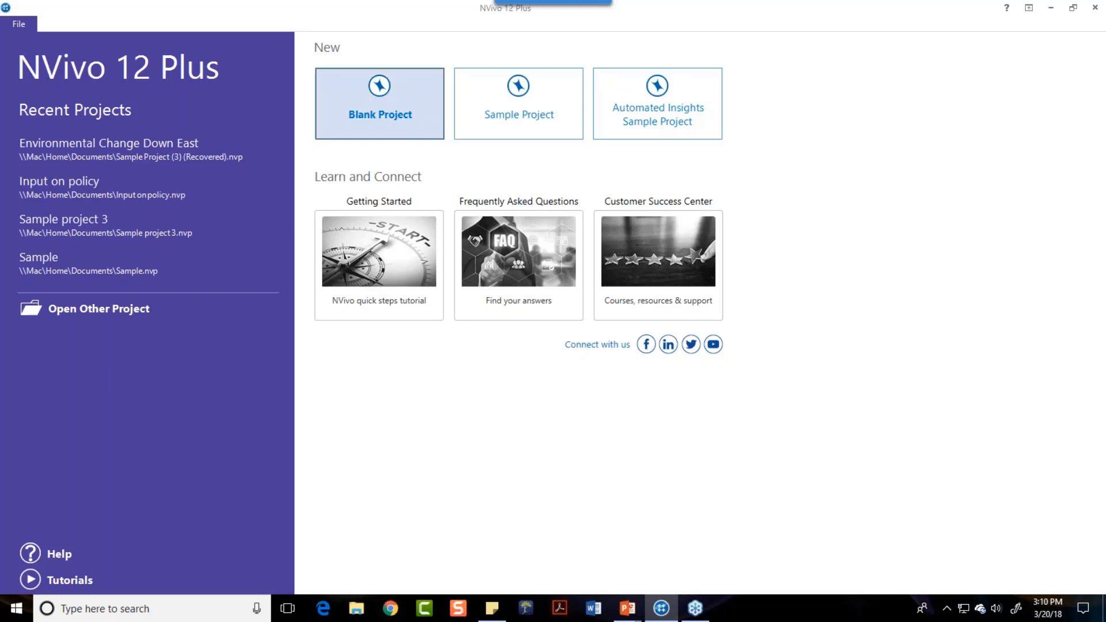
Step: Create a blank project titled "Mixed methods example" and close the Quick Start Steps page
{"action": "left_click", "coordinate": [387, 121]}
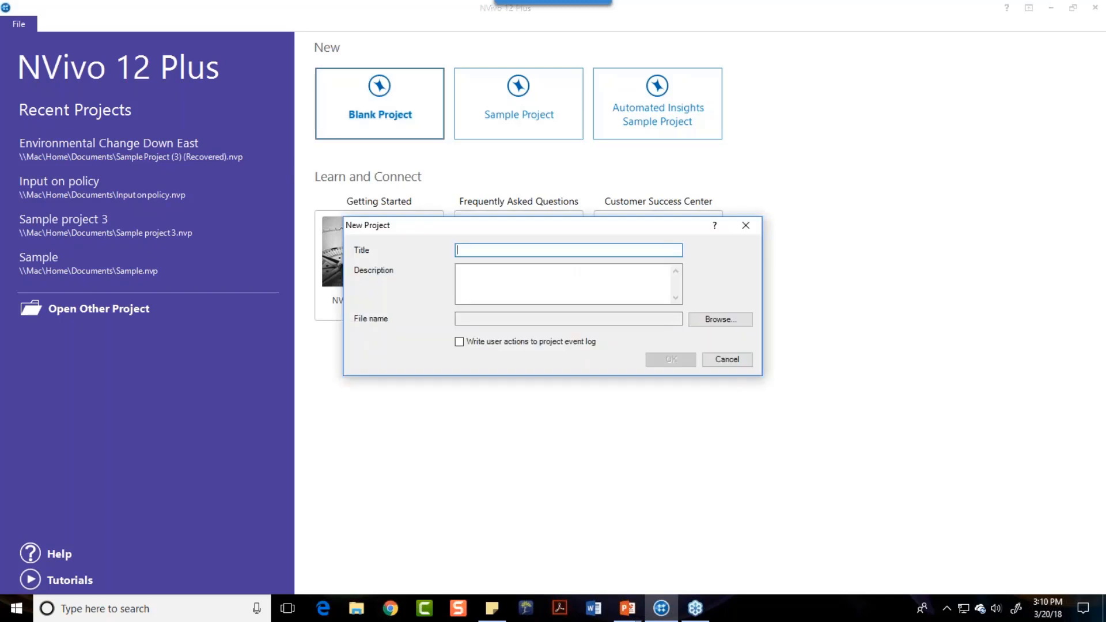
{"action": "type", "text": "Mixed me"}
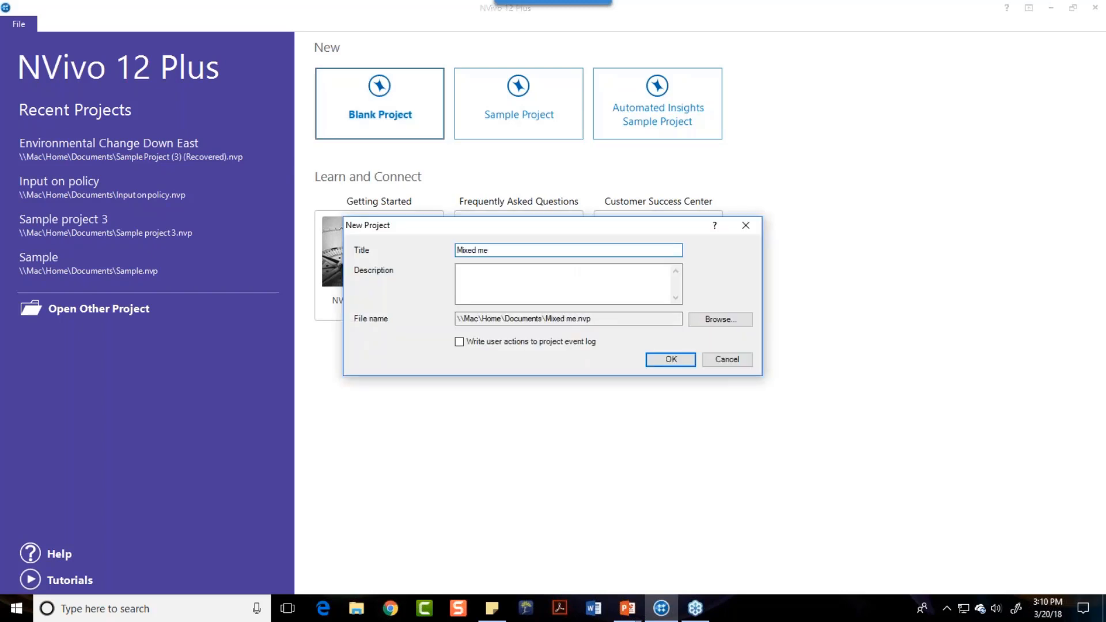
{"action": "type", "text": "thods example"}
{"action": "left_click", "coordinate": [671, 362]}
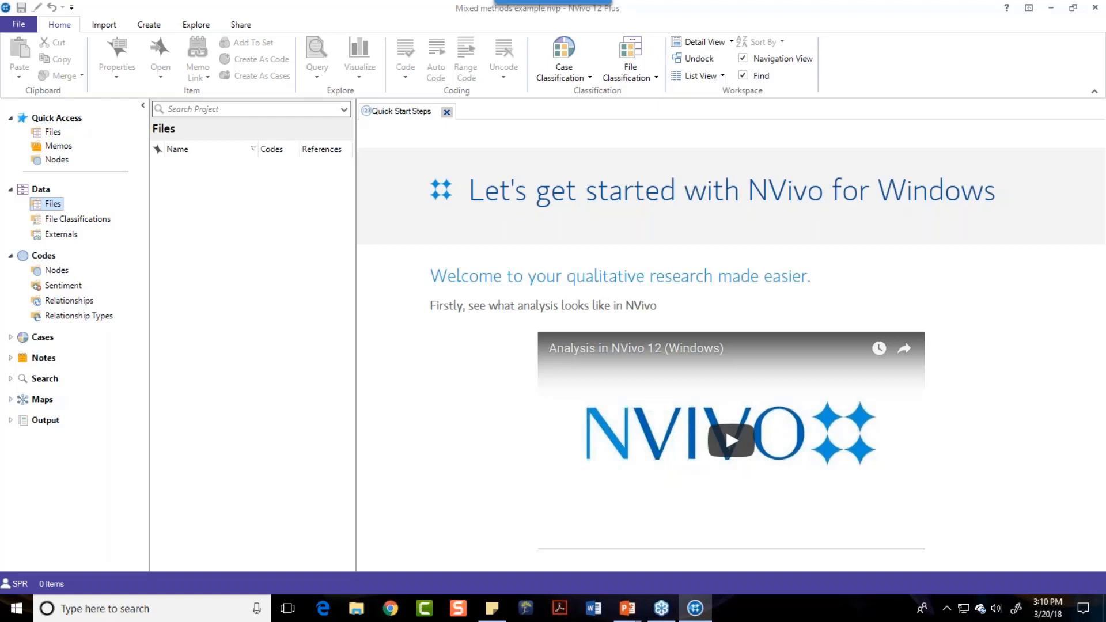
{"action": "left_click", "coordinate": [447, 113]}
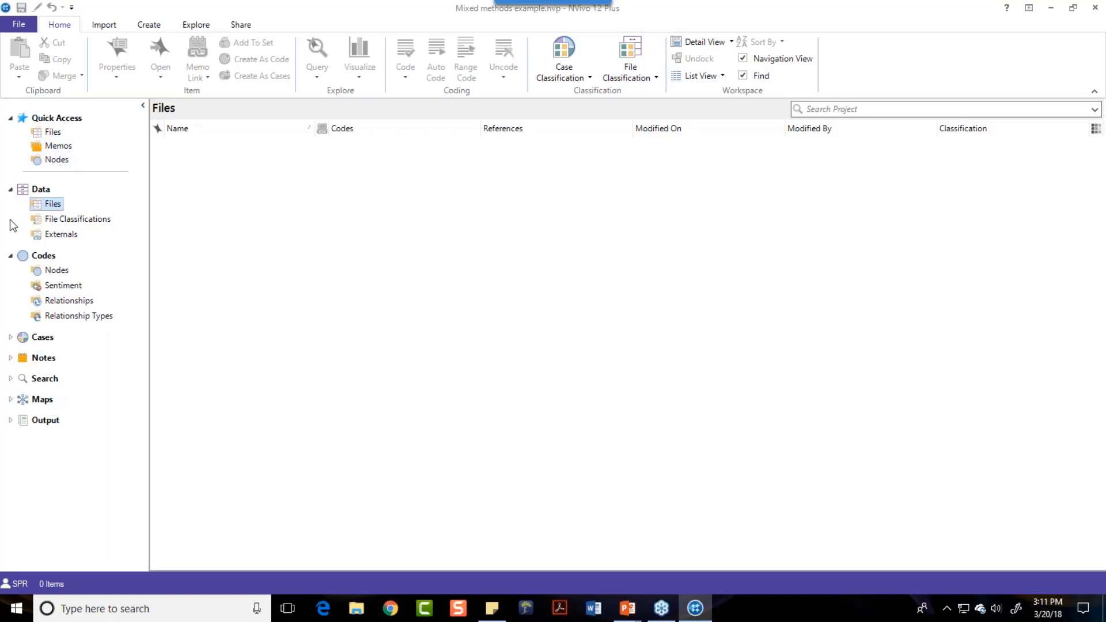
Step: Expand the Cases, Notes, Search, Maps and Output groups in the project navigation to examine their items
{"action": "mouse_move", "coordinate": [13, 225]}
{"action": "left_click", "coordinate": [10, 190]}
{"action": "left_click", "coordinate": [10, 190]}
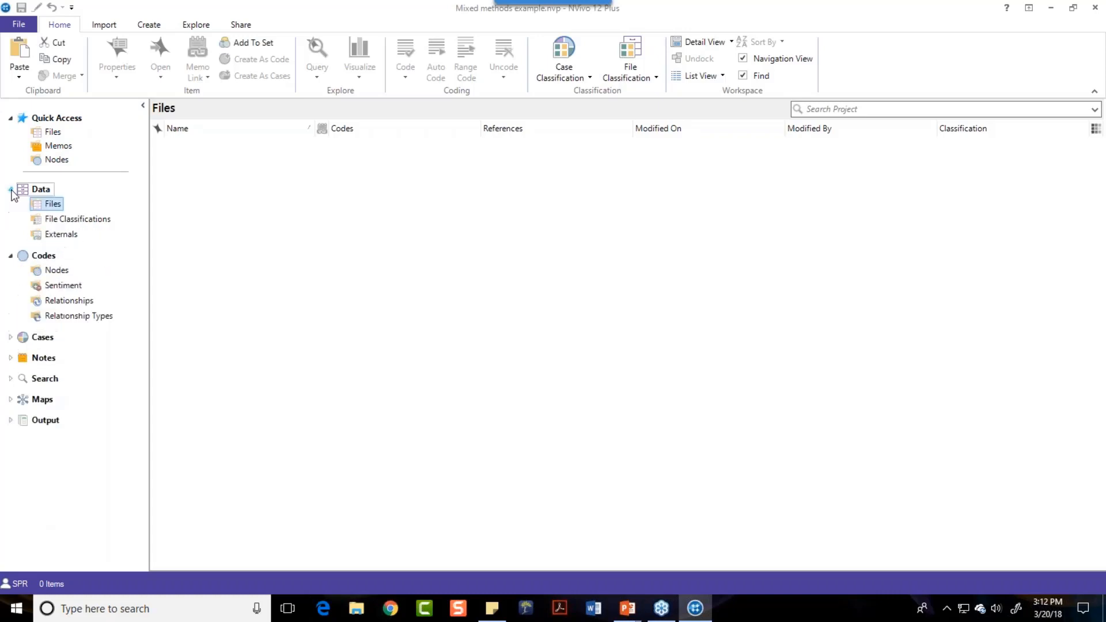
{"action": "left_click", "coordinate": [10, 255]}
{"action": "left_click", "coordinate": [11, 256]}
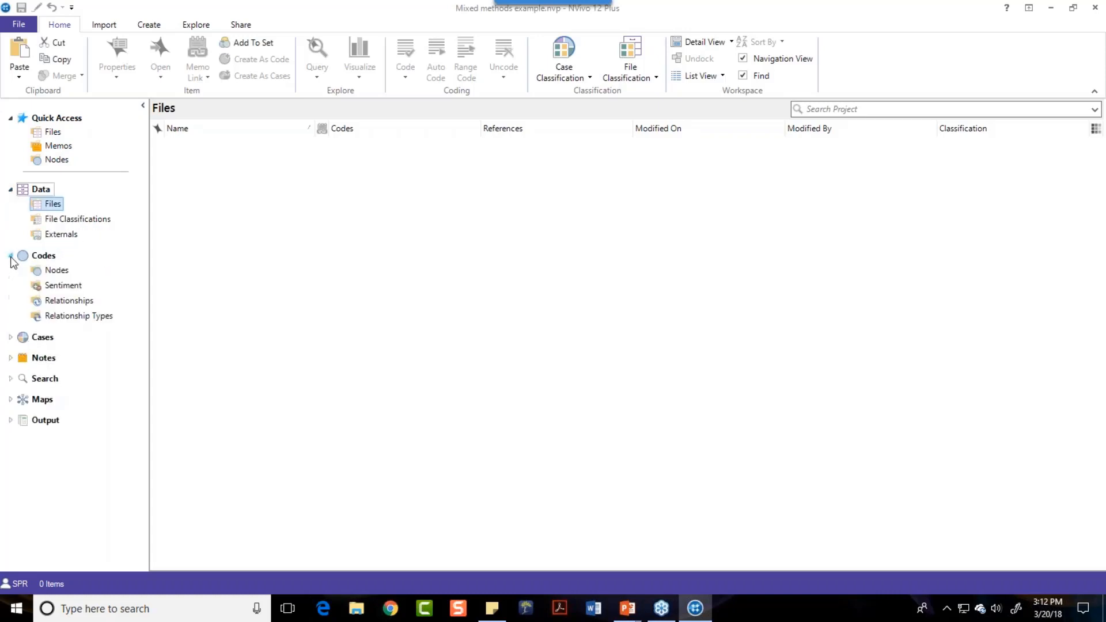
{"action": "left_click", "coordinate": [10, 337]}
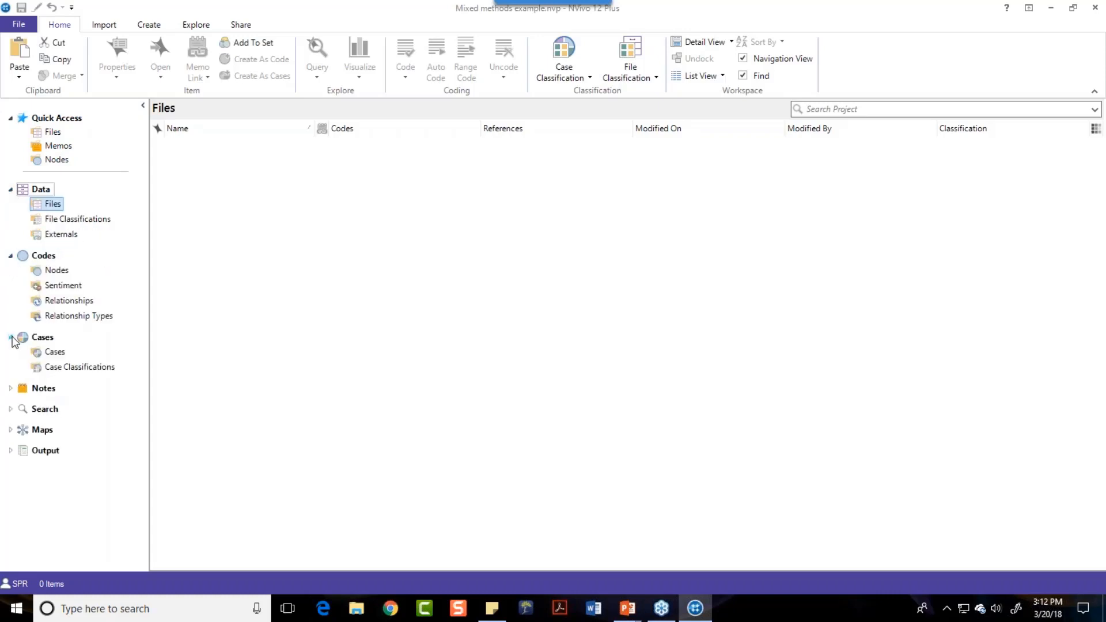
{"action": "left_click", "coordinate": [10, 389]}
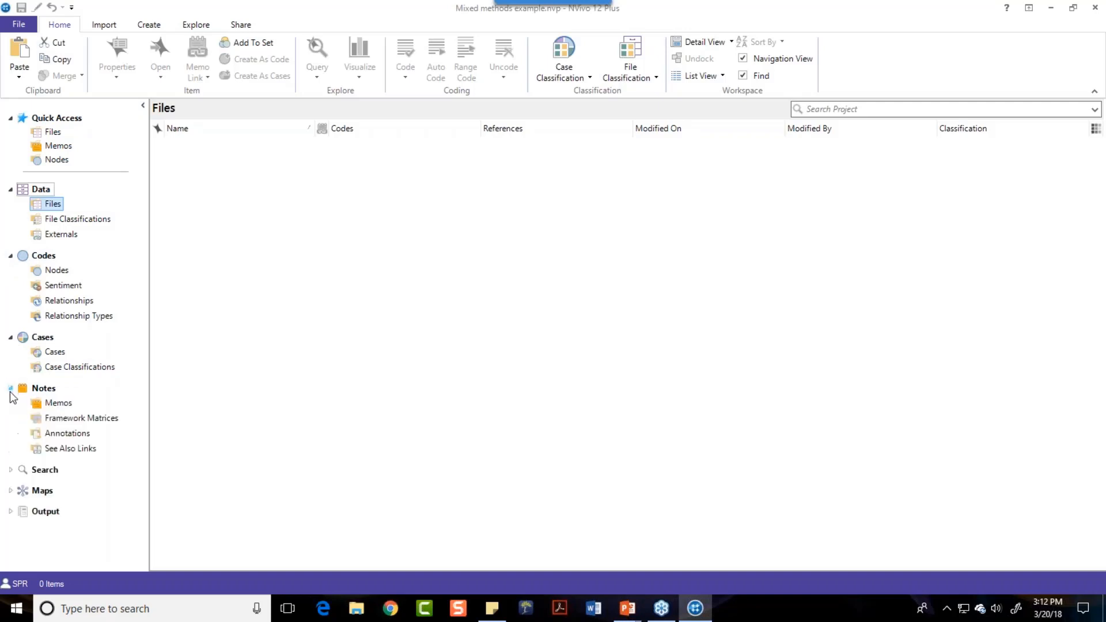
{"action": "left_click", "coordinate": [11, 469]}
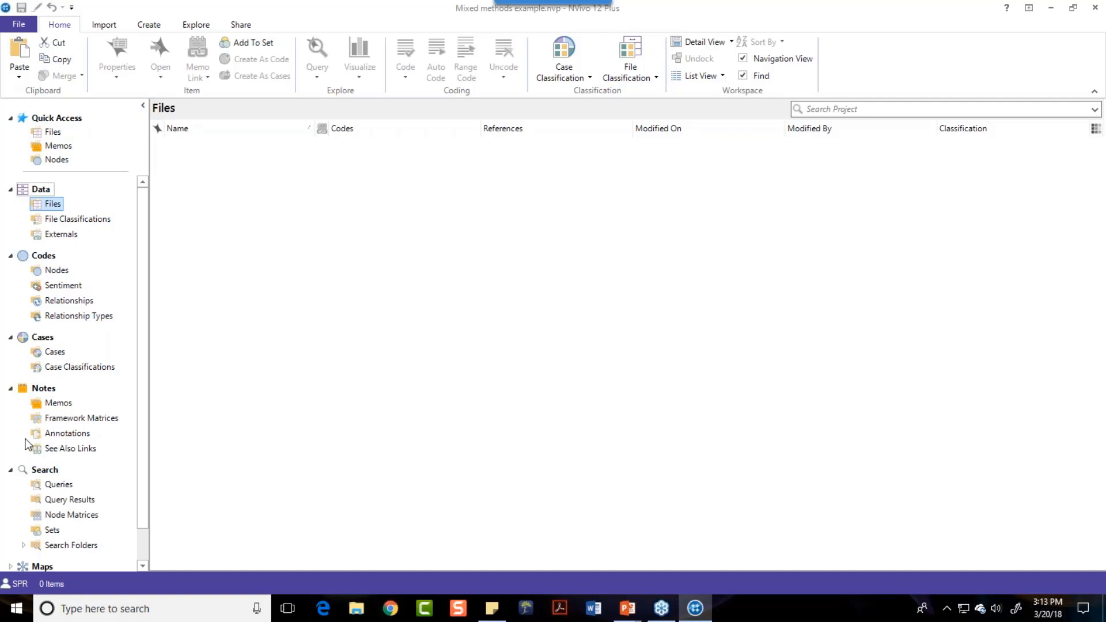
{"action": "scroll", "coordinate": [25, 444], "scroll_direction": "down", "scroll_amount": 1}
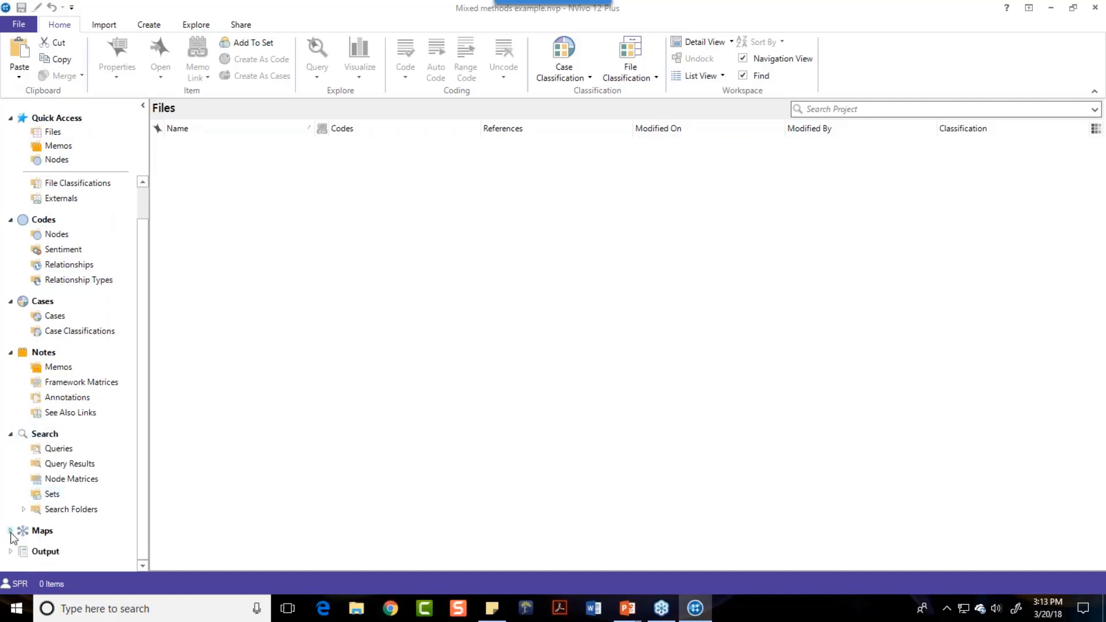
{"action": "left_click", "coordinate": [10, 531]}
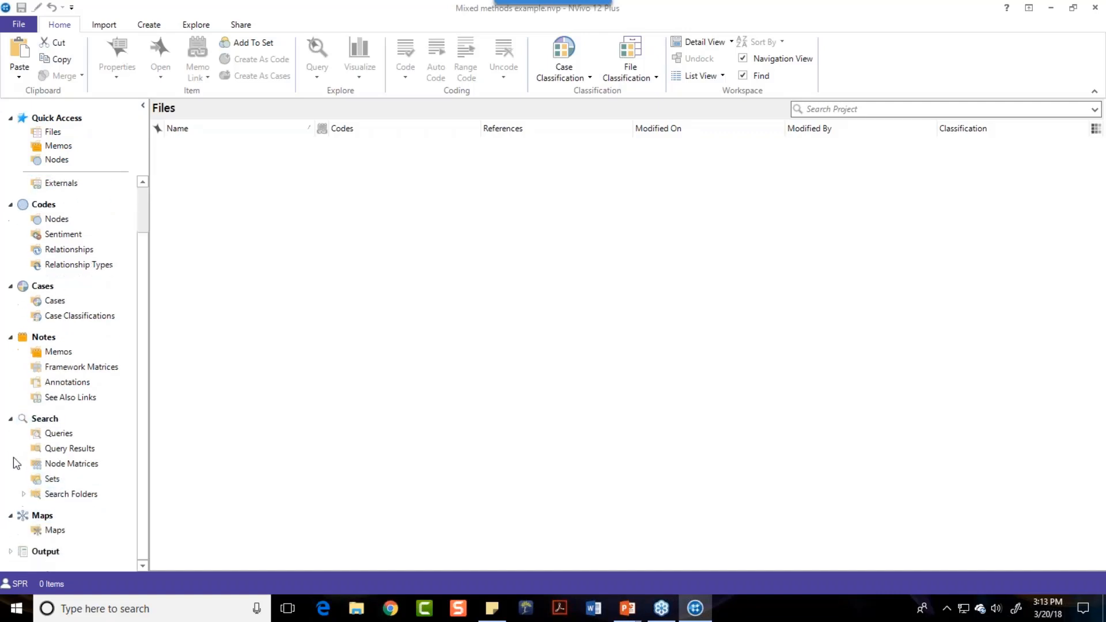
{"action": "left_click", "coordinate": [10, 551]}
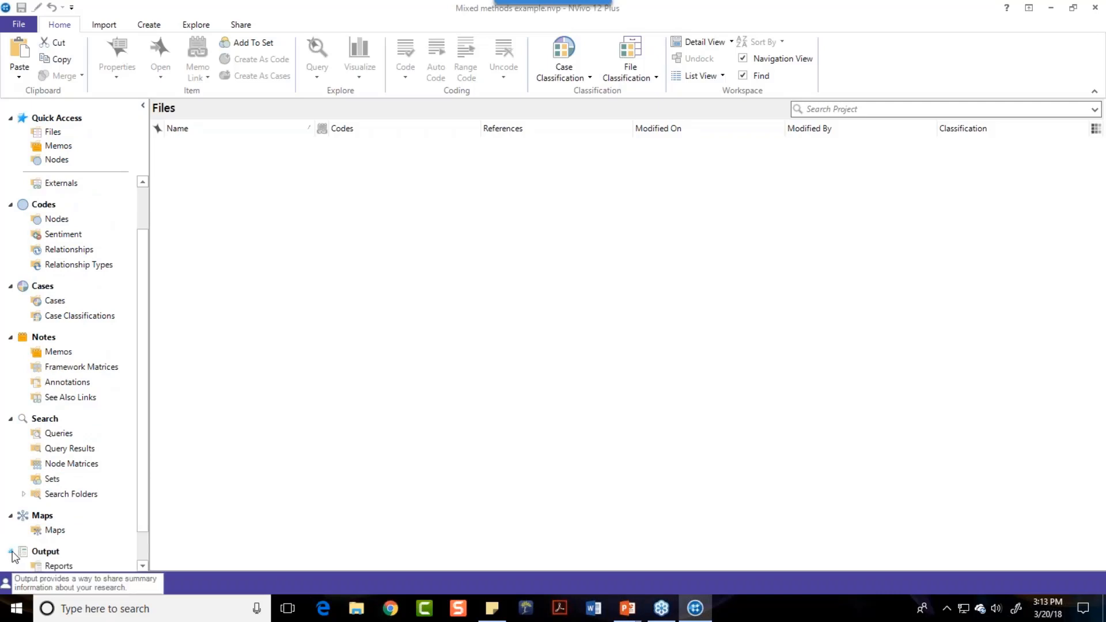
Step: Collapse the Search and Notes groups in the project navigation
{"action": "scroll", "coordinate": [10, 536], "scroll_direction": "up", "scroll_amount": 1}
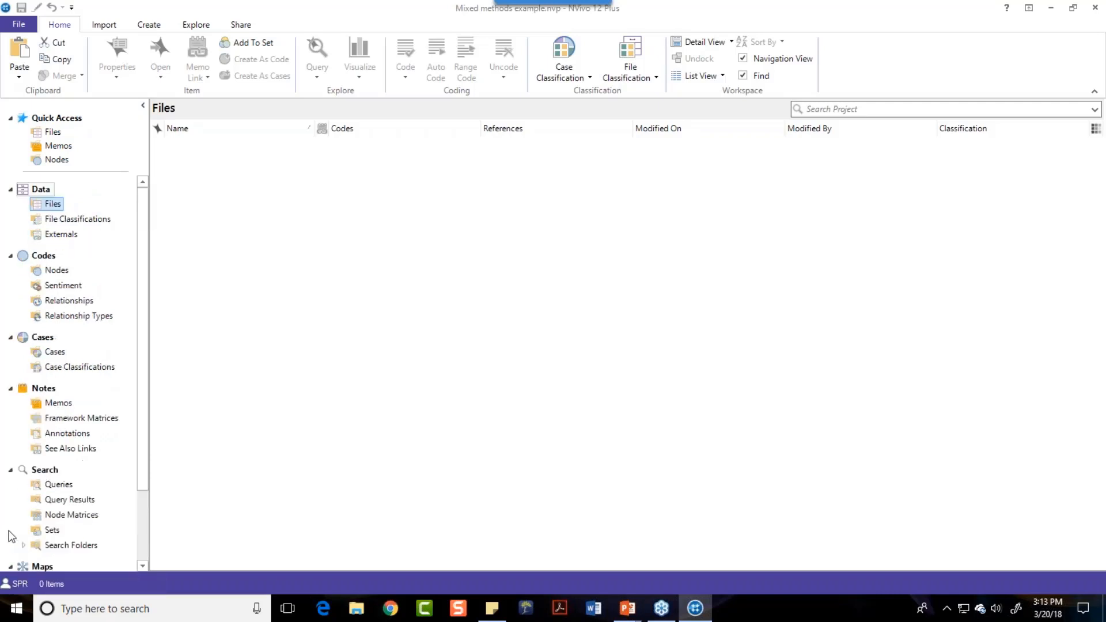
{"action": "left_click", "coordinate": [10, 469]}
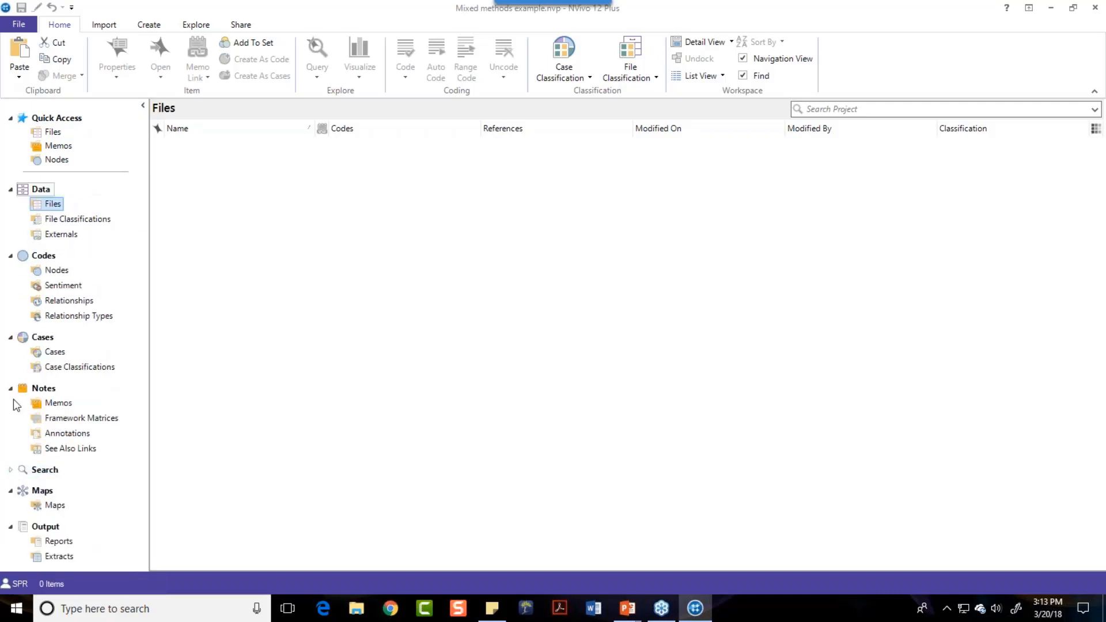
{"action": "left_click", "coordinate": [10, 388]}
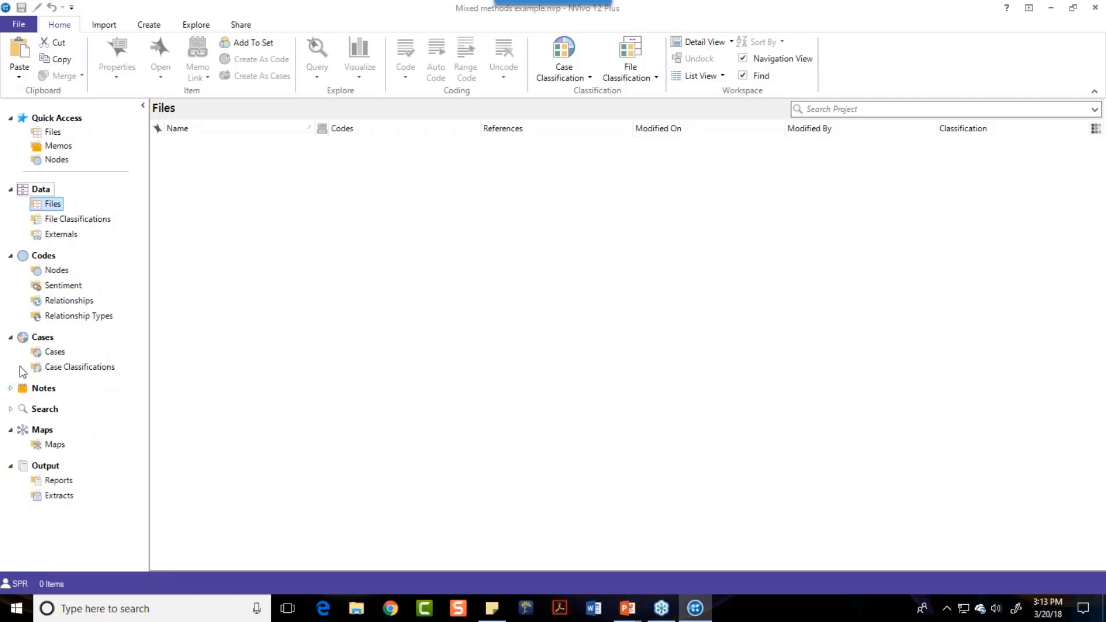
Step: Start a survey import from the Excel file "Survey data" in the Survey Data folder of Sample Data Files
{"action": "left_click", "coordinate": [195, 25]}
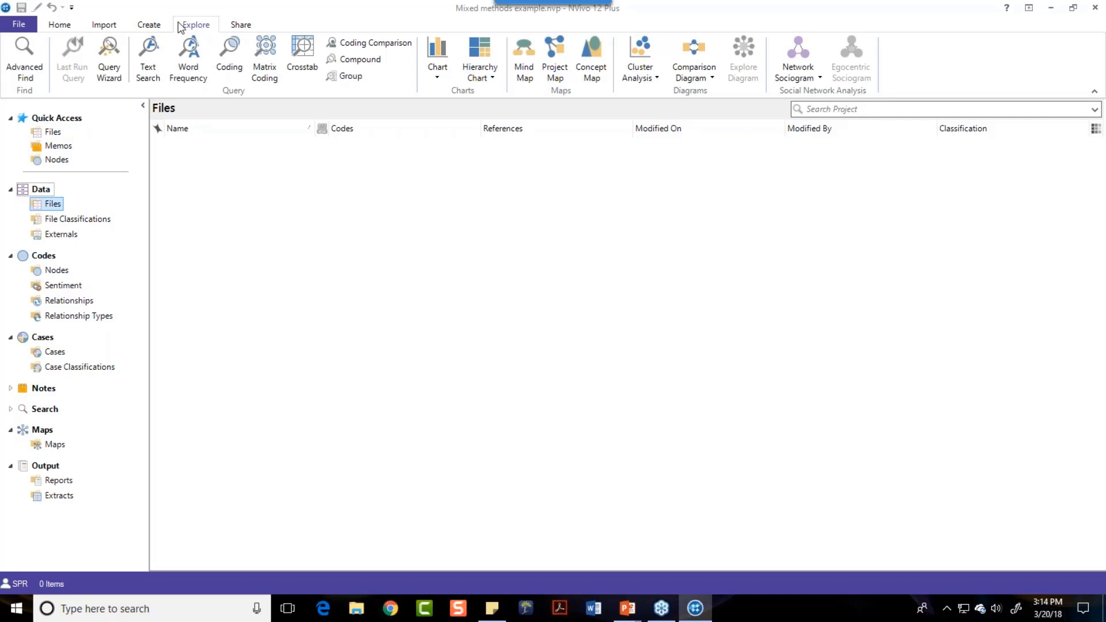
{"action": "left_click", "coordinate": [108, 28]}
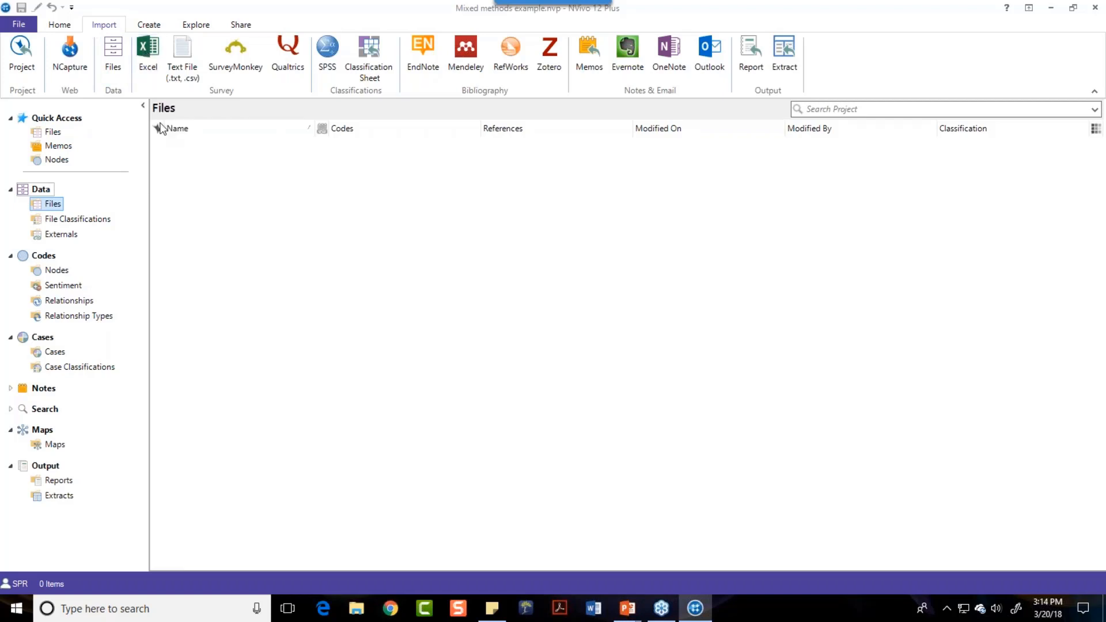
{"action": "right_click", "coordinate": [217, 161]}
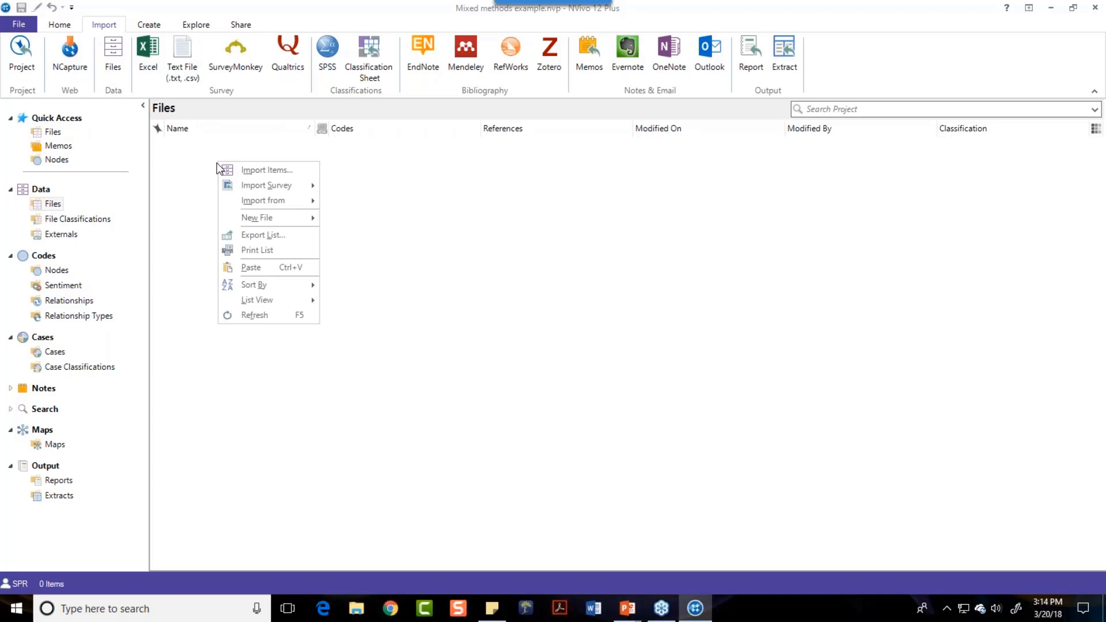
{"action": "mouse_move", "coordinate": [249, 190]}
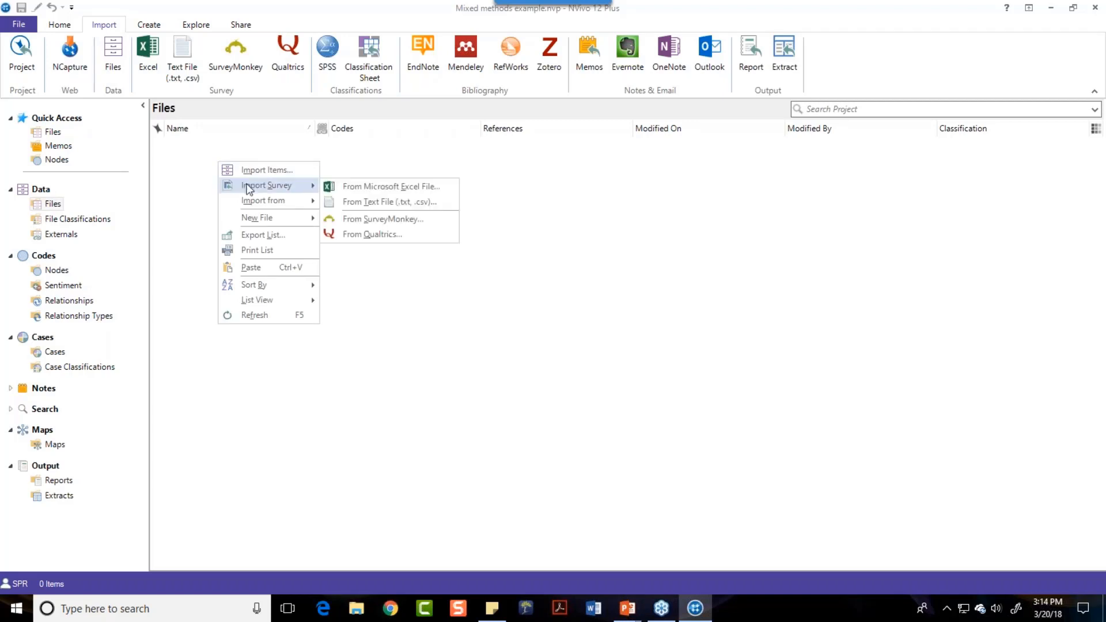
{"action": "left_click", "coordinate": [366, 186]}
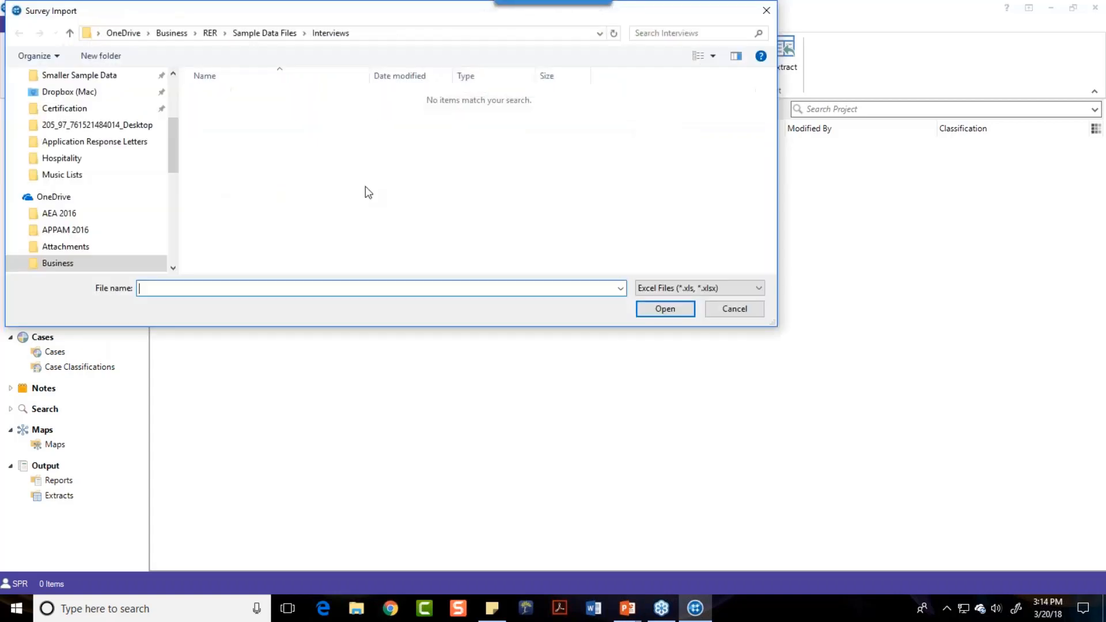
{"action": "left_click_drag", "start_coordinate": [173, 156], "coordinate": [168, 109]}
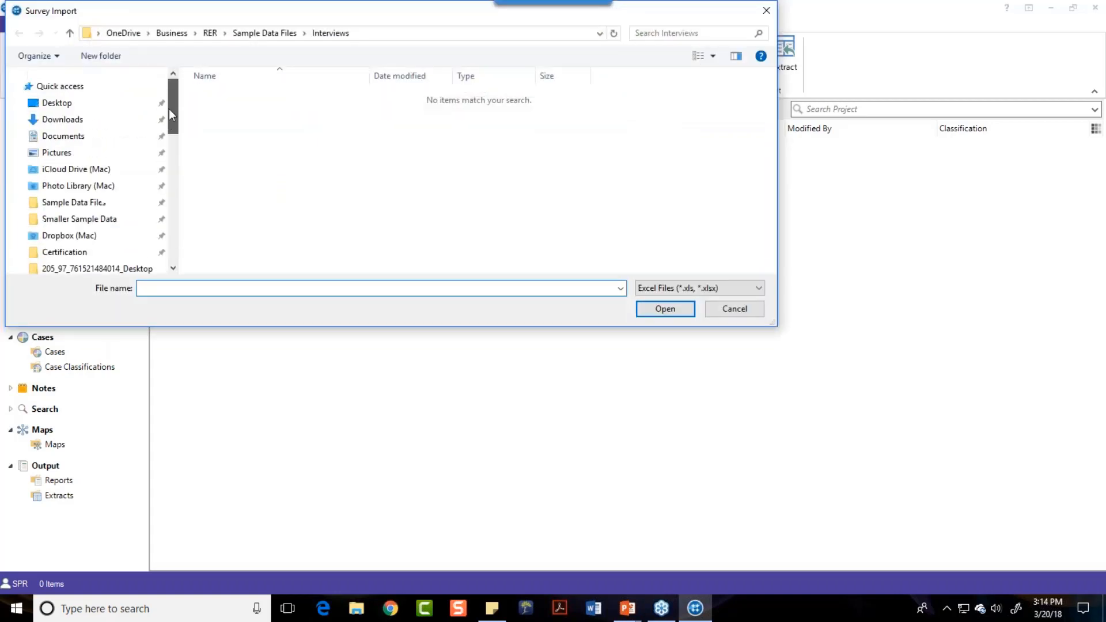
{"action": "left_click", "coordinate": [74, 203]}
{"action": "left_click", "coordinate": [227, 154]}
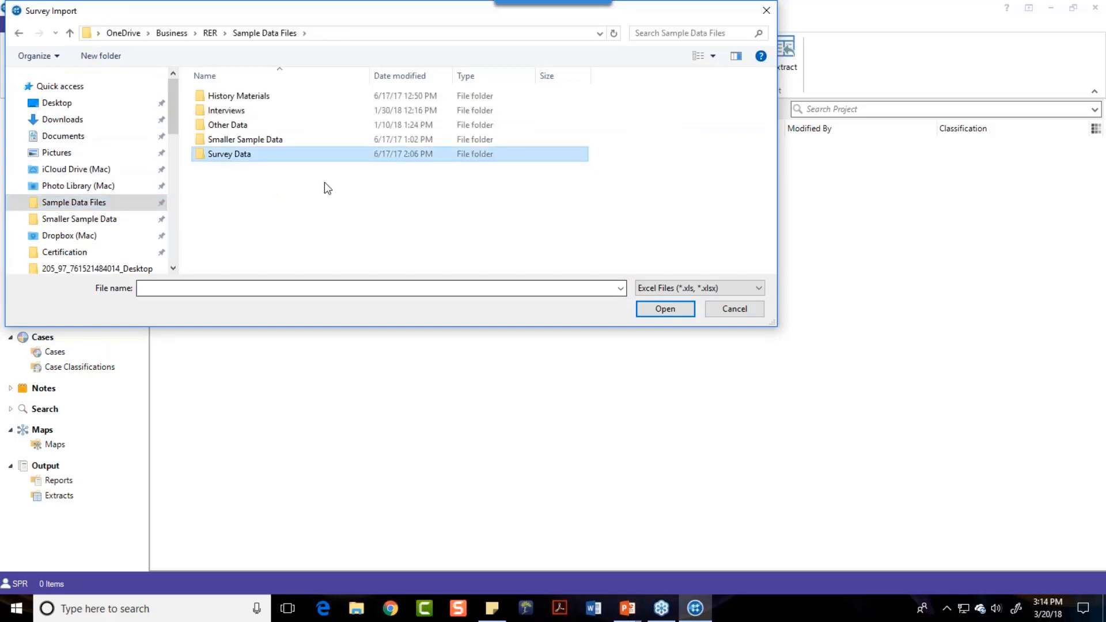
{"action": "double_click", "coordinate": [223, 156]}
{"action": "left_click", "coordinate": [231, 97]}
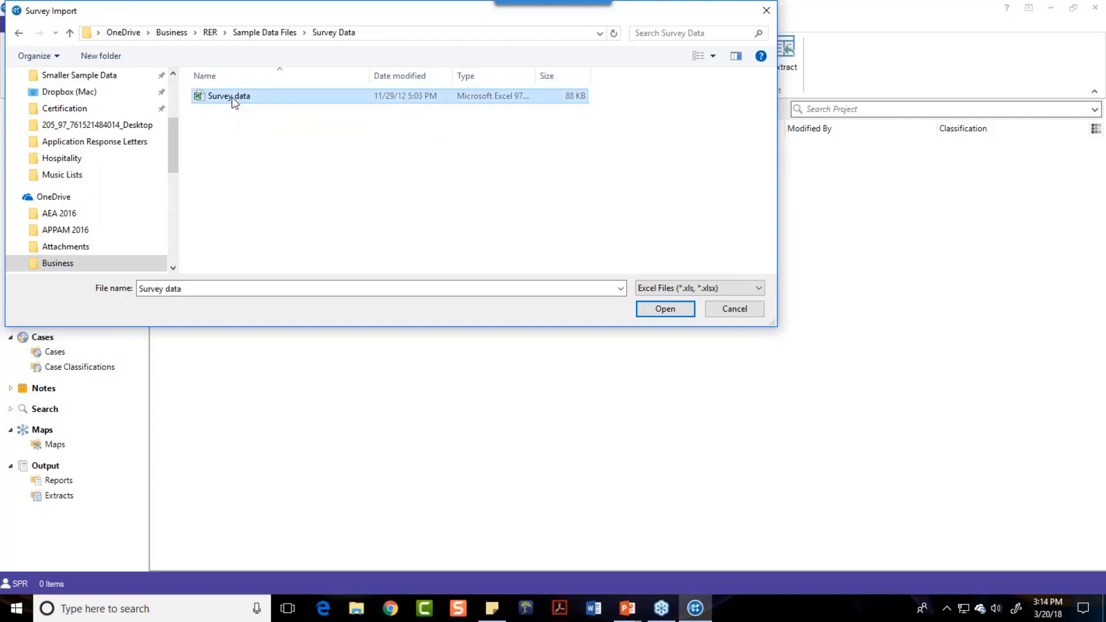
{"action": "left_click", "coordinate": [662, 309]}
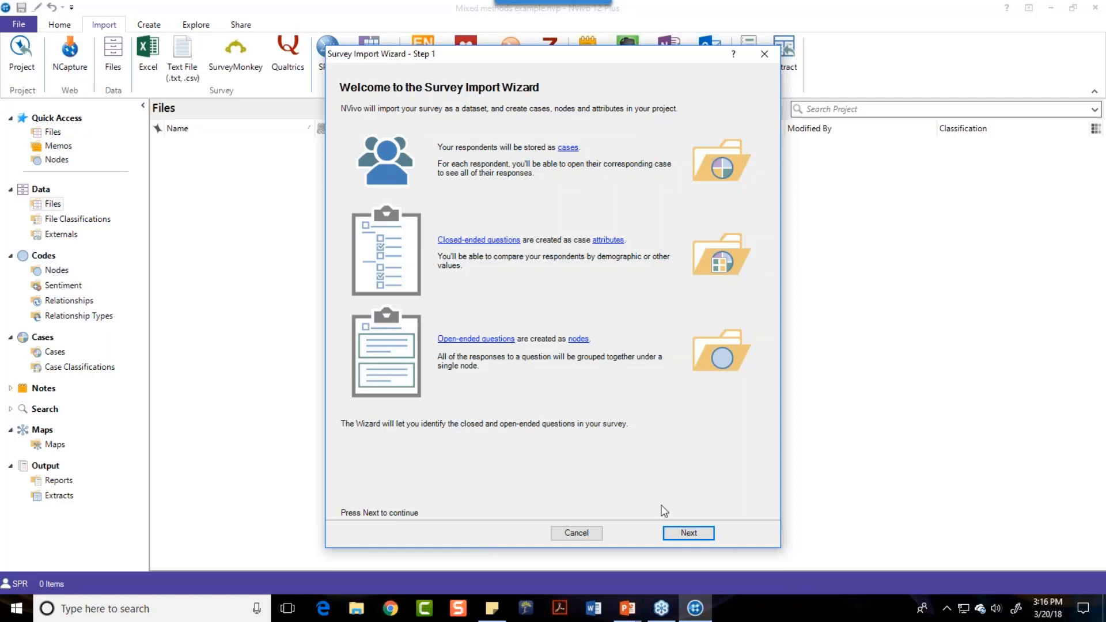
Step: Complete the survey import with Respondent as the unique case ID, ReturnDate not imported, and both themes and sentiment auto coded
{"action": "left_click", "coordinate": [690, 537]}
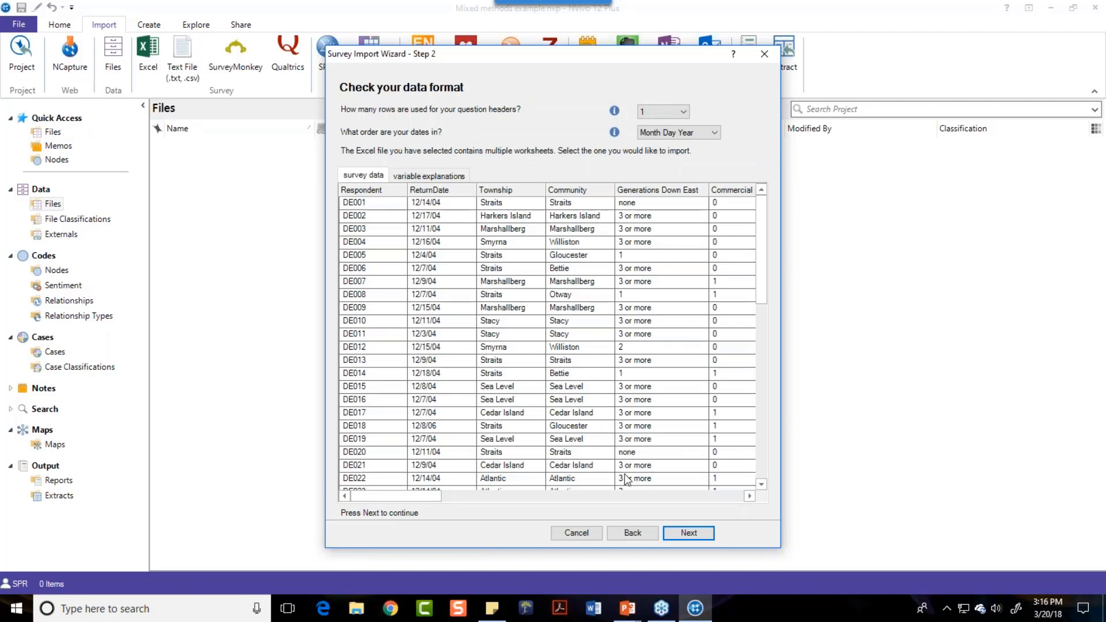
{"action": "left_click", "coordinate": [688, 536]}
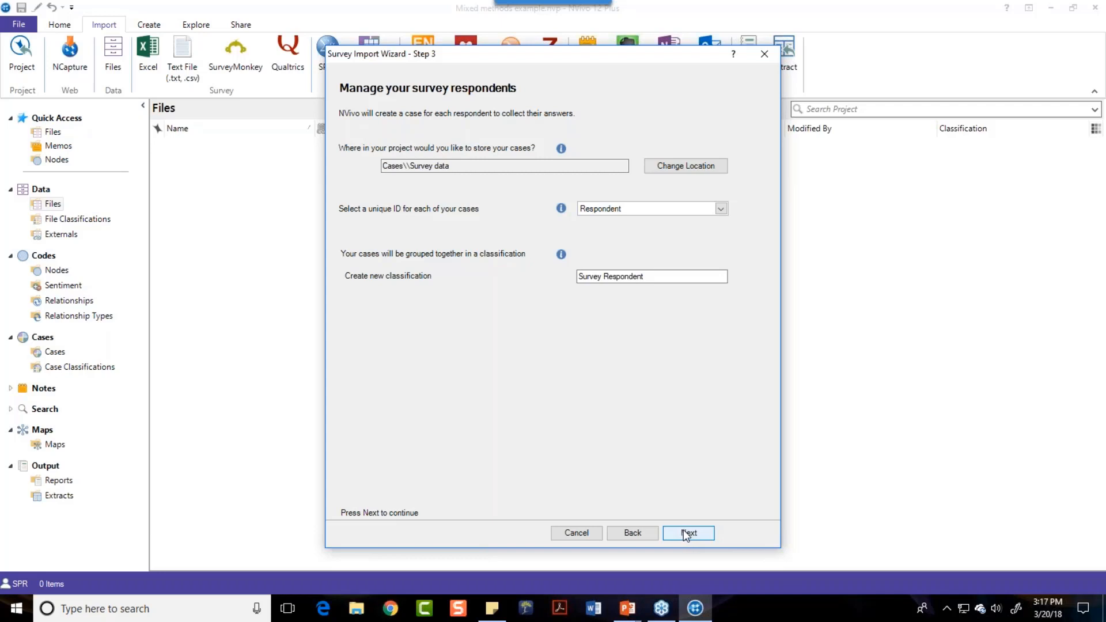
{"action": "left_click", "coordinate": [686, 534]}
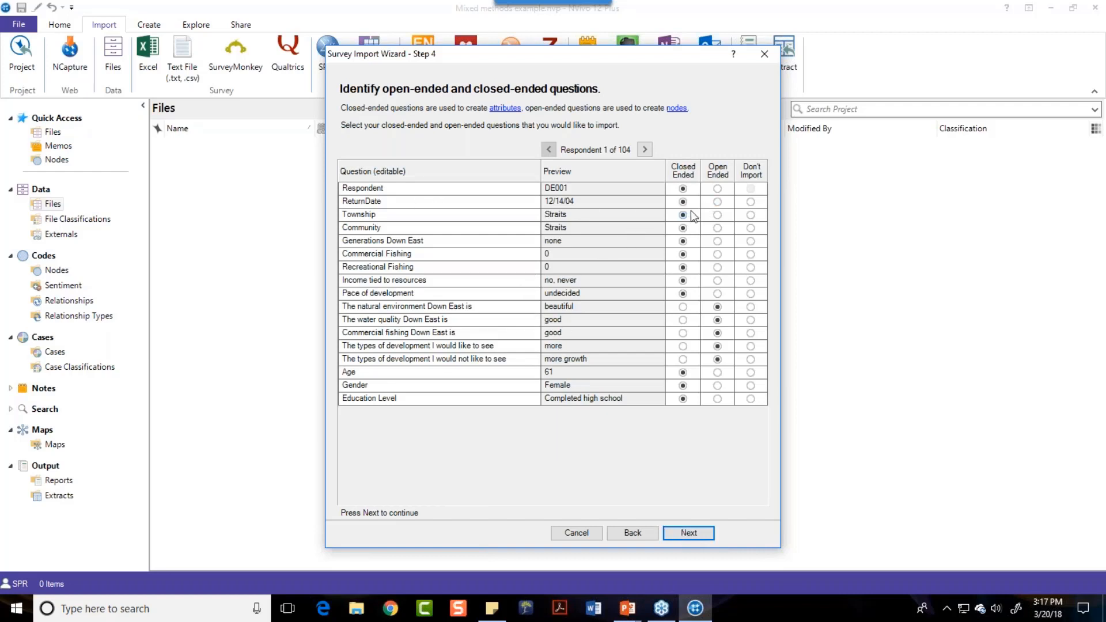
{"action": "left_click", "coordinate": [752, 203]}
{"action": "left_click", "coordinate": [688, 532]}
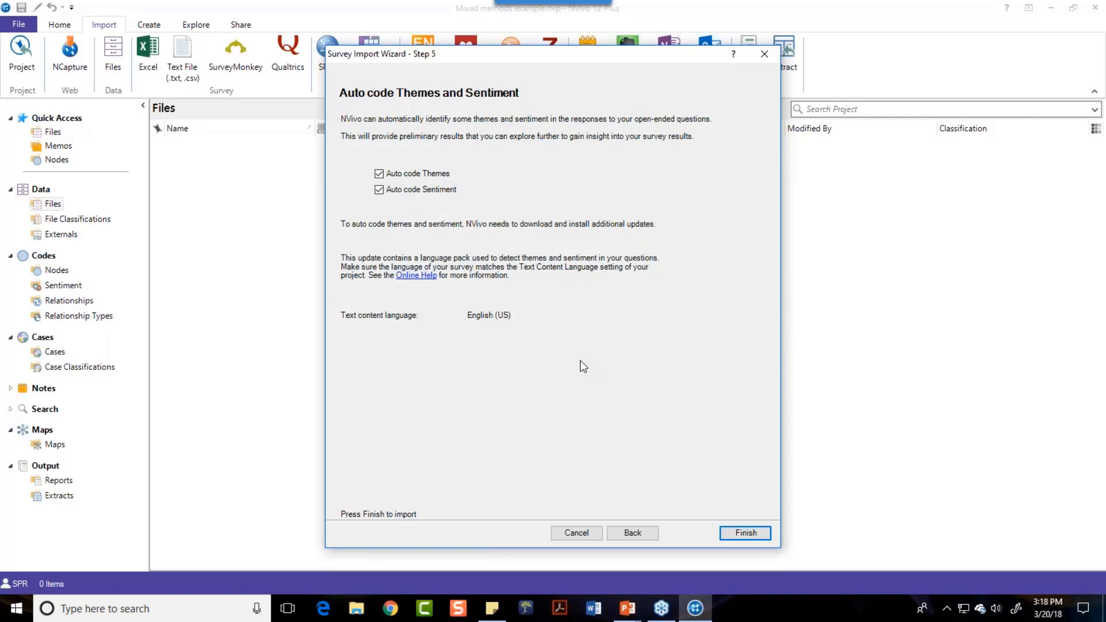
{"action": "left_click", "coordinate": [746, 533]}
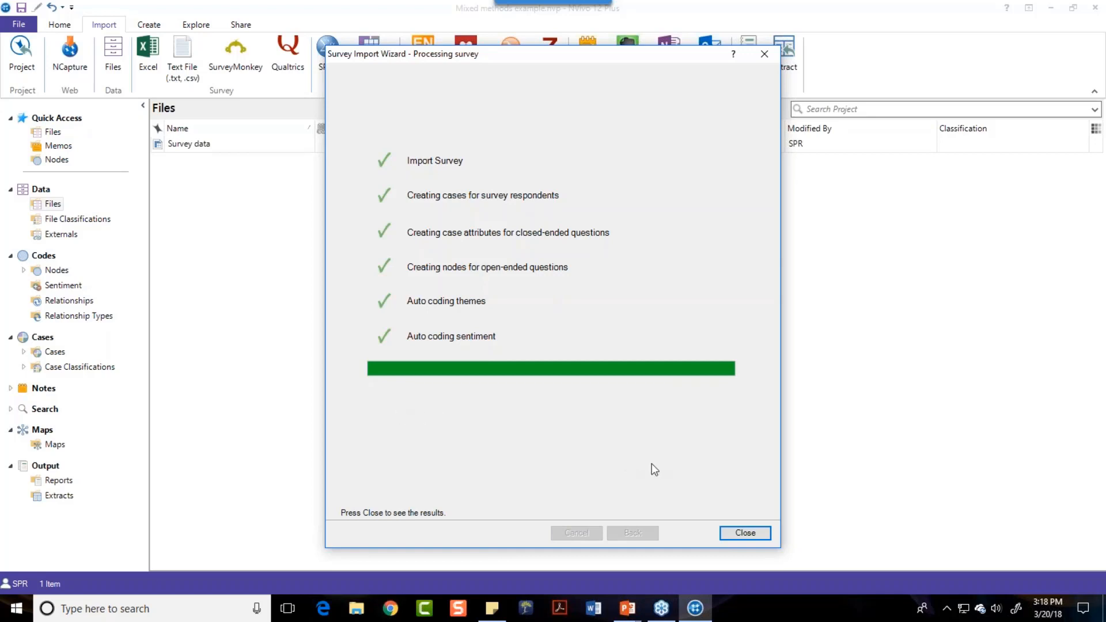
{"action": "left_click", "coordinate": [746, 533]}
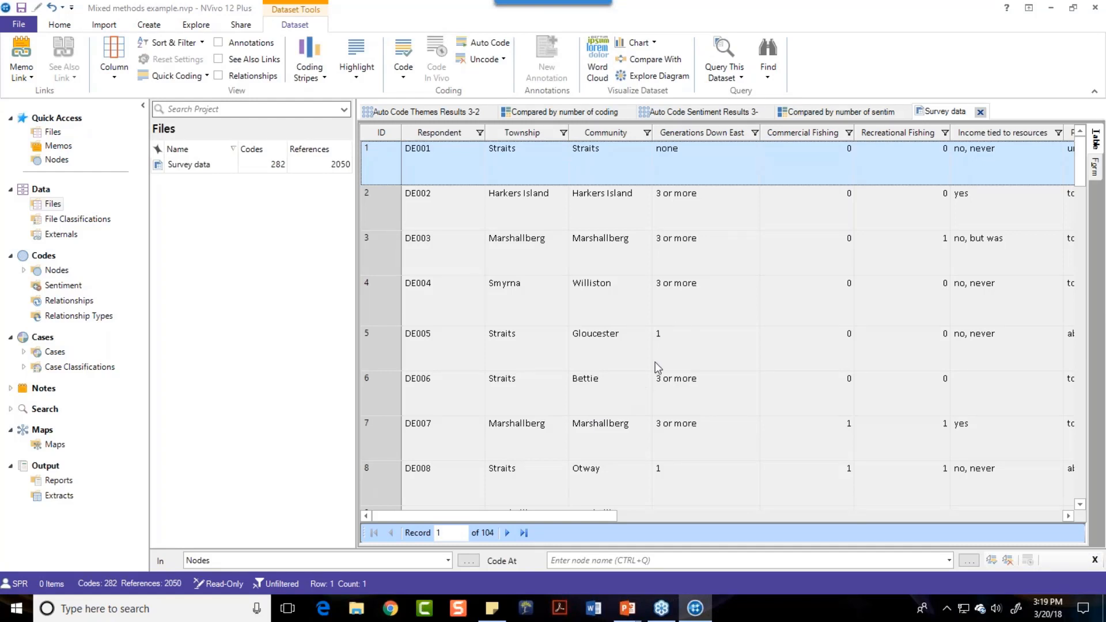
Step: Examine the auto-coded theme and sentiment matrices and their hierarchy charts
{"action": "left_click", "coordinate": [966, 36]}
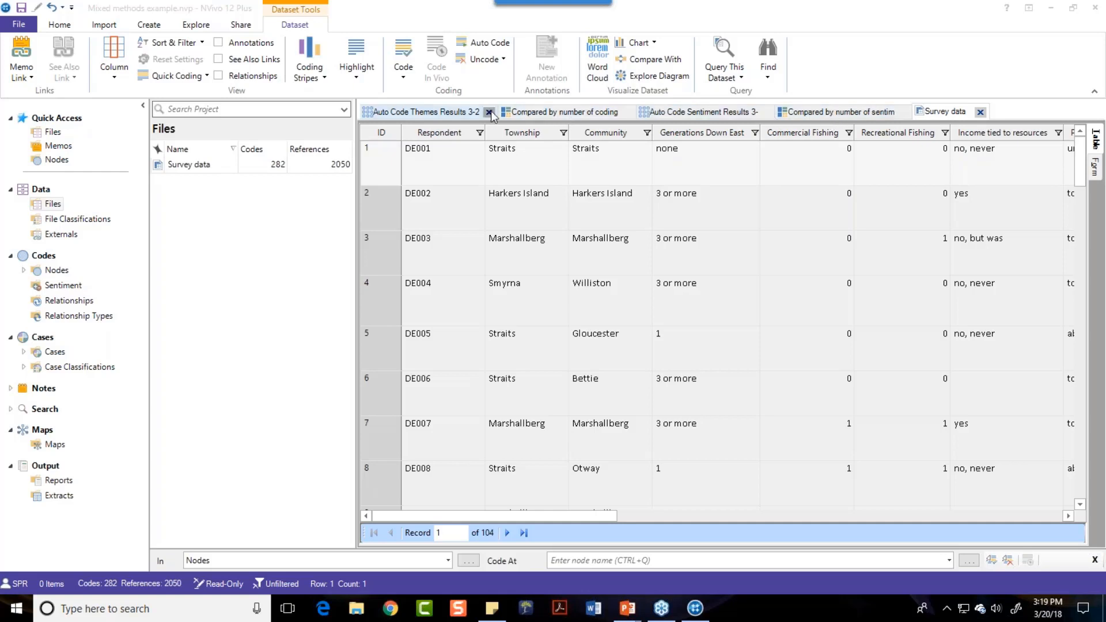
{"action": "left_click", "coordinate": [448, 113]}
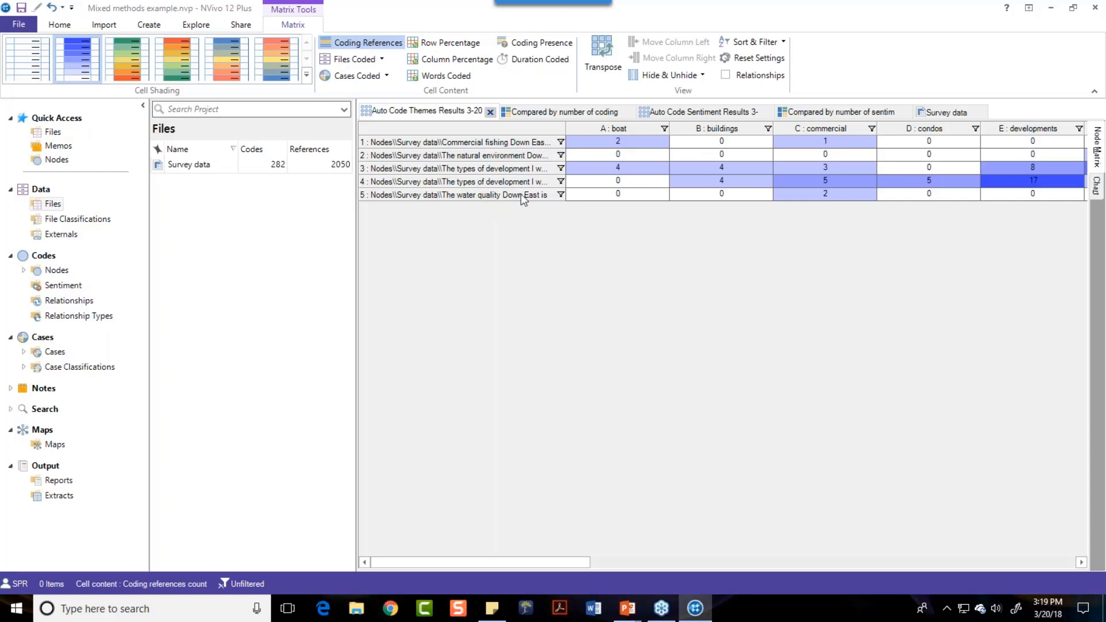
{"action": "left_click", "coordinate": [577, 114]}
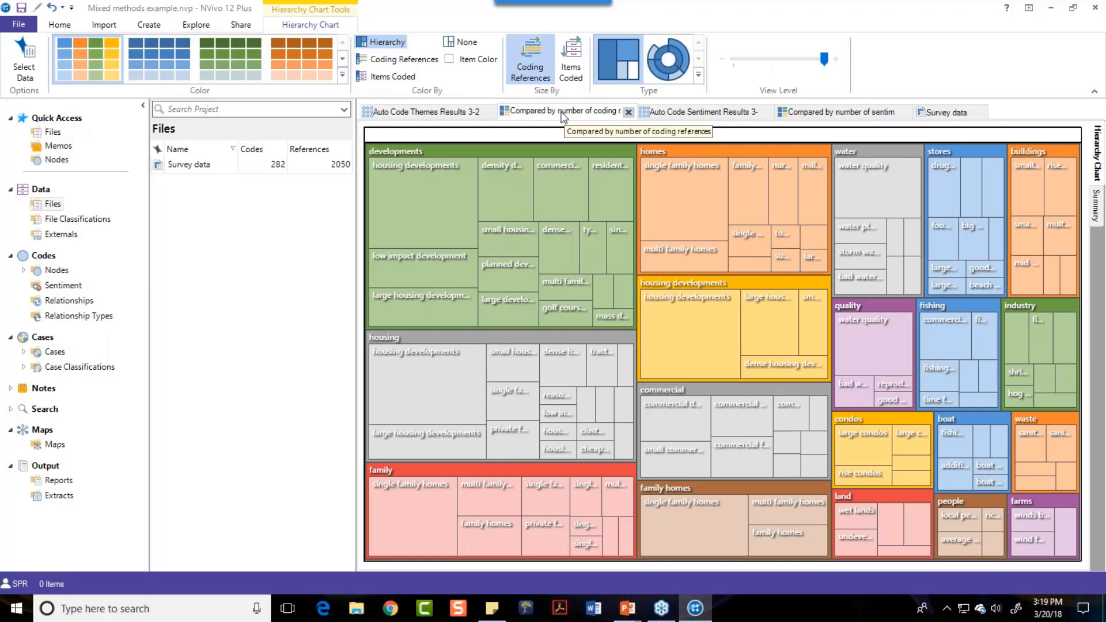
{"action": "left_click", "coordinate": [687, 112]}
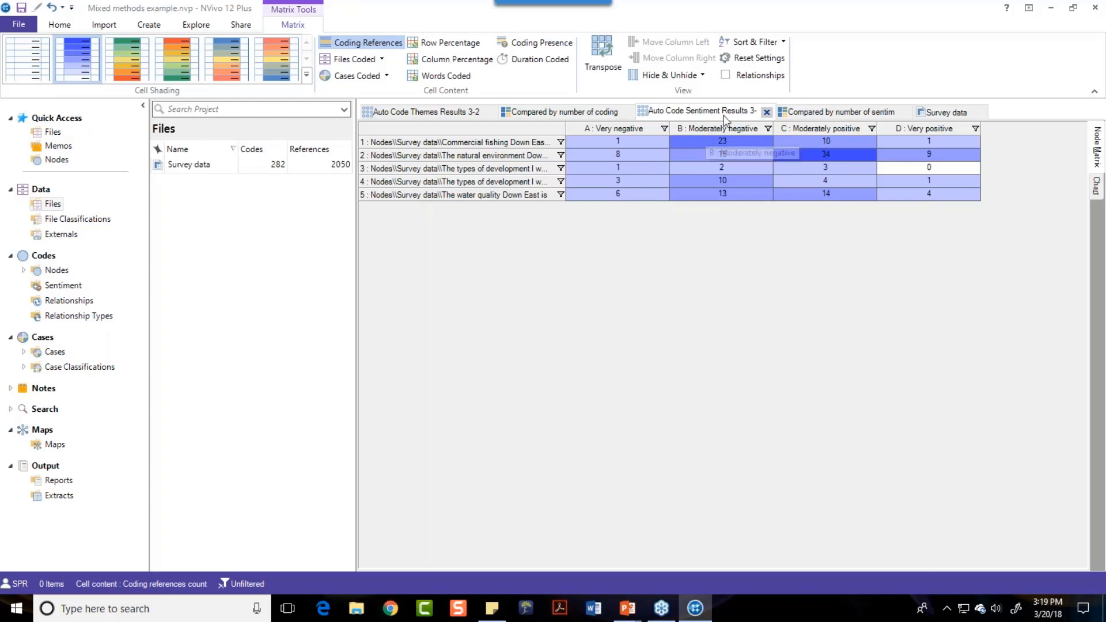
{"action": "left_click", "coordinate": [821, 113]}
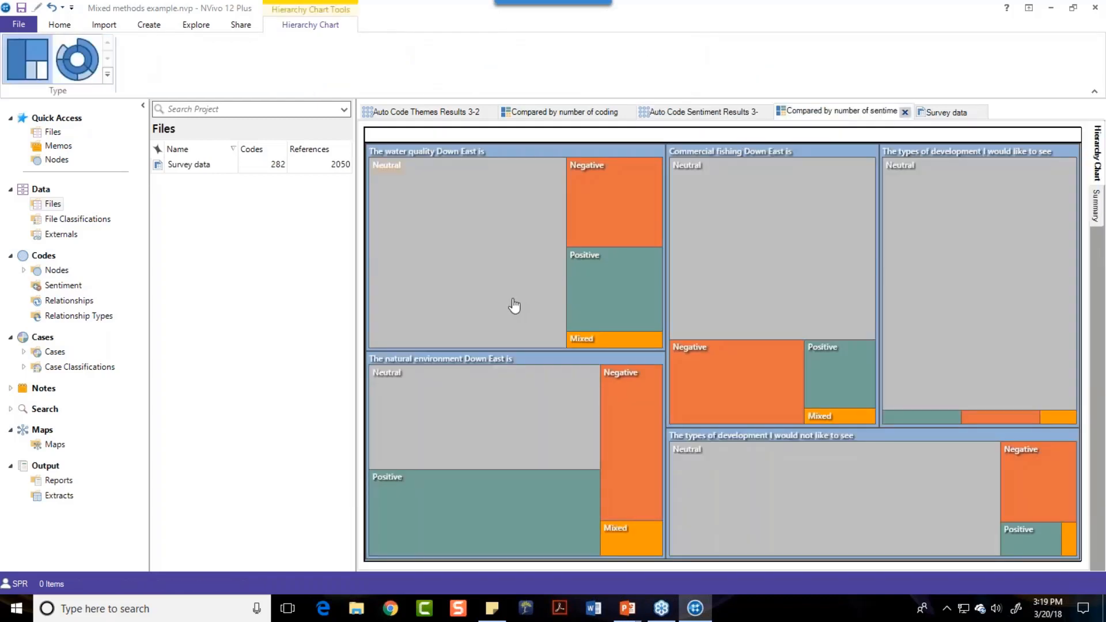
Step: Examine the open-ended response columns in the Survey data dataset, including the fourth respondent's comment on the natural environment
{"action": "mouse_move", "coordinate": [515, 306]}
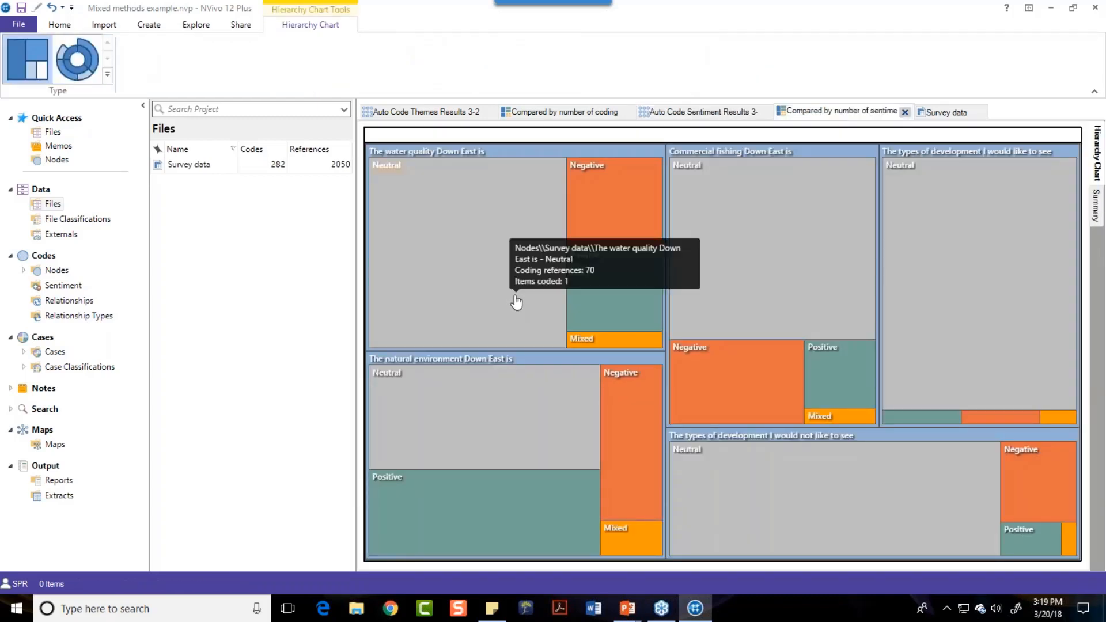
{"action": "left_click", "coordinate": [935, 114]}
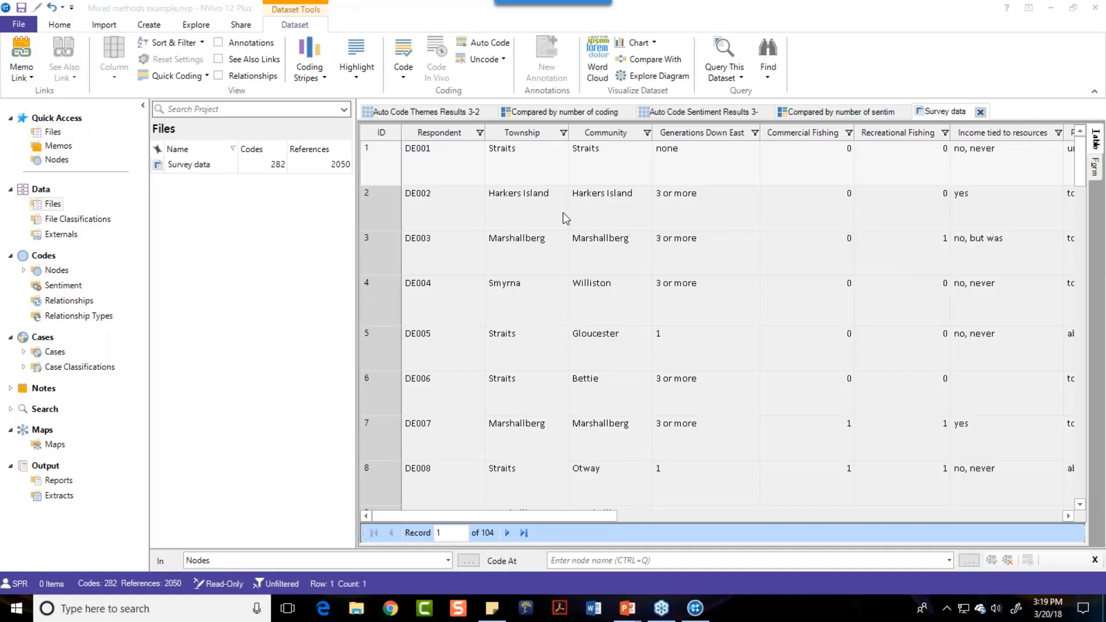
{"action": "left_click_drag", "start_coordinate": [537, 520], "coordinate": [763, 517]}
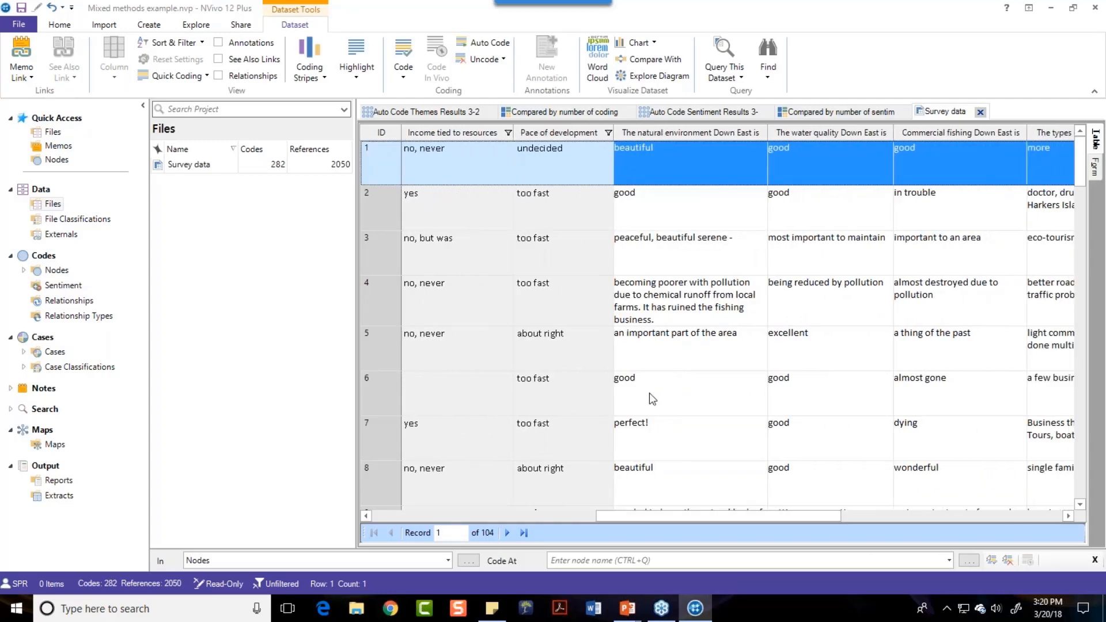
{"action": "left_click", "coordinate": [666, 327]}
{"action": "left_click", "coordinate": [666, 320]}
{"action": "mouse_move", "coordinate": [655, 320]}
{"action": "left_mouse_down"}
{"action": "mouse_move", "coordinate": [615, 321]}
{"action": "mouse_move", "coordinate": [616, 307]}
{"action": "mouse_move", "coordinate": [643, 307]}
{"action": "left_mouse_up"}
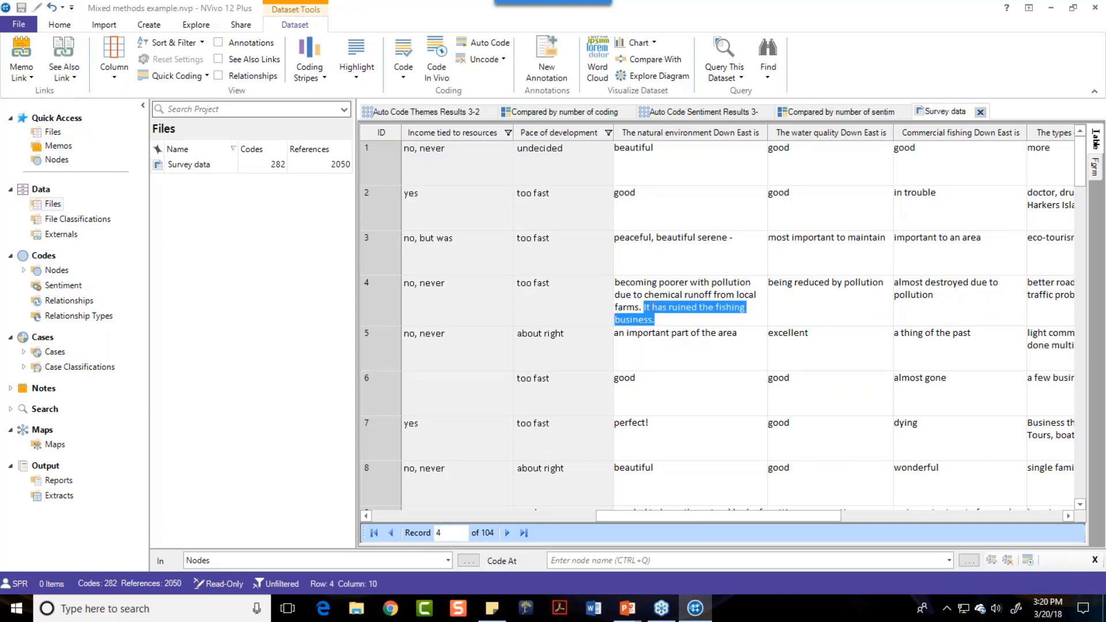
{"action": "left_click", "coordinate": [665, 322]}
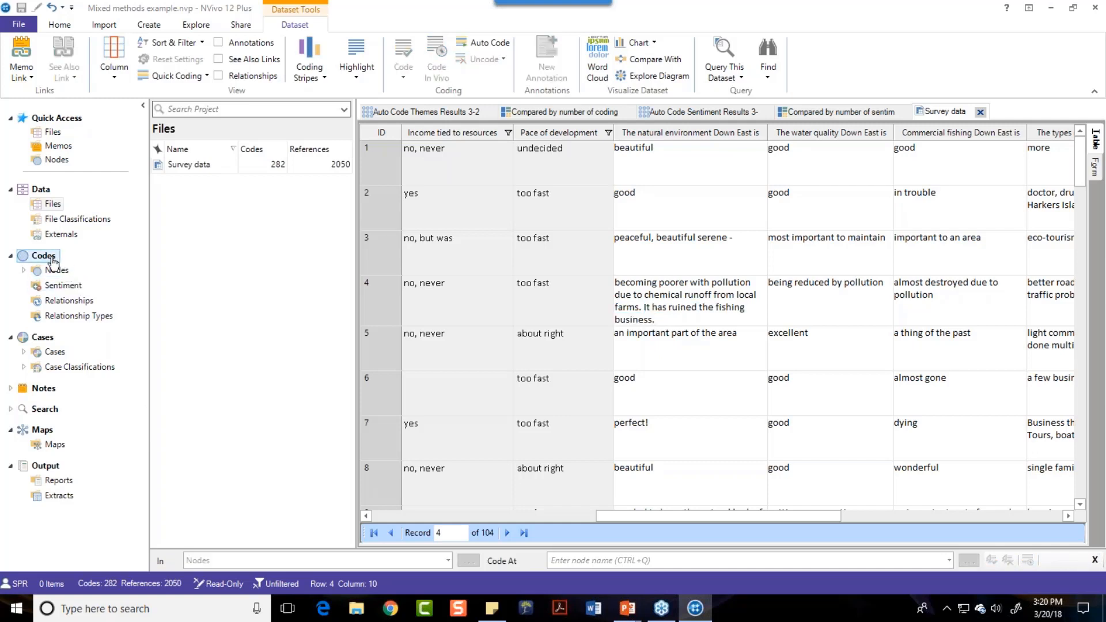
Step: Open the node "The water quality Down East is" from the Survey data nodes, with a wider item list and the references enlarged to 120%
{"action": "left_click", "coordinate": [24, 271]}
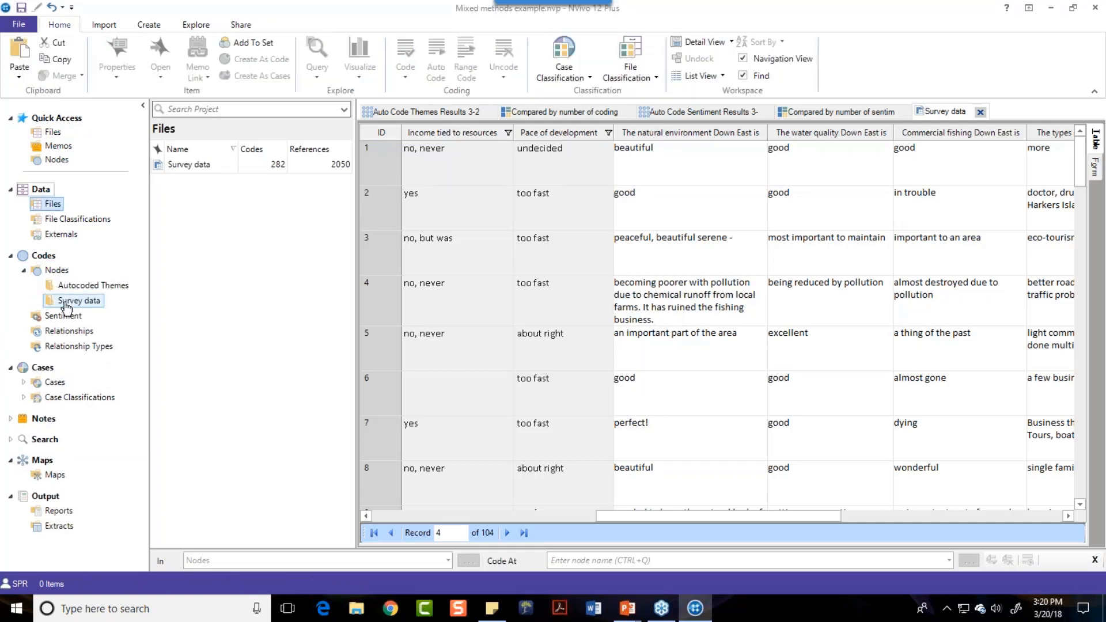
{"action": "left_click", "coordinate": [66, 305]}
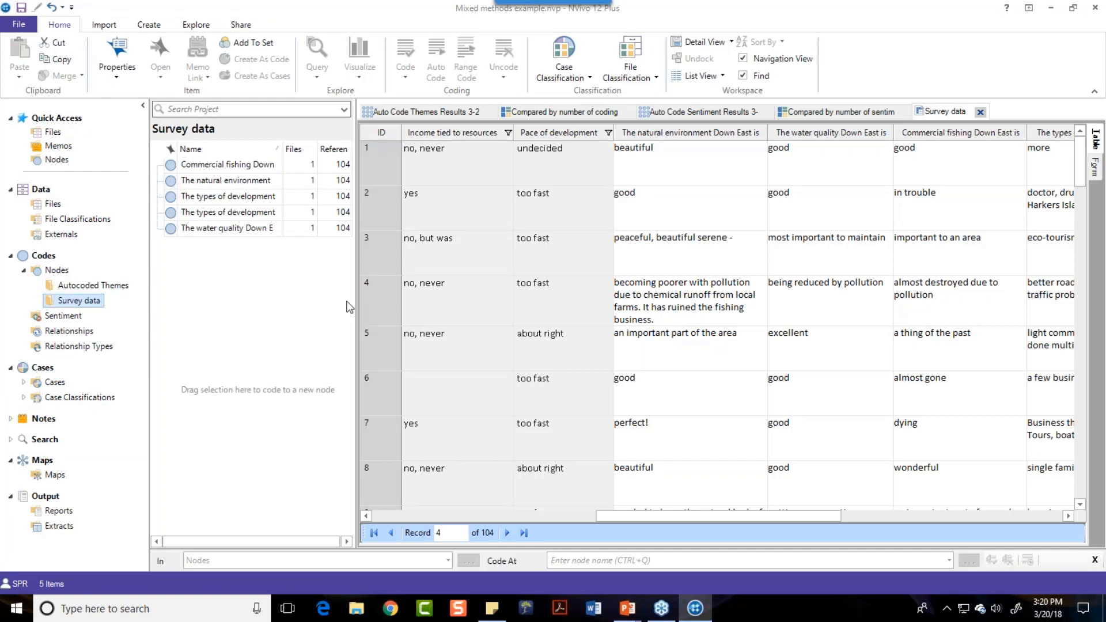
{"action": "left_click_drag", "start_coordinate": [357, 296], "coordinate": [467, 296]}
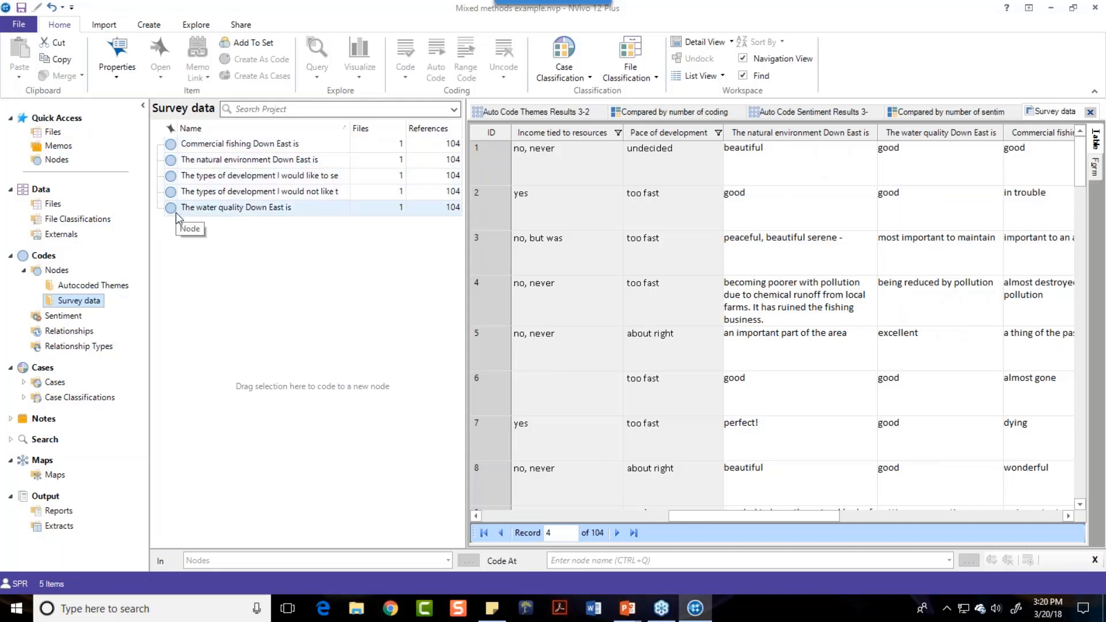
{"action": "left_click", "coordinate": [227, 211]}
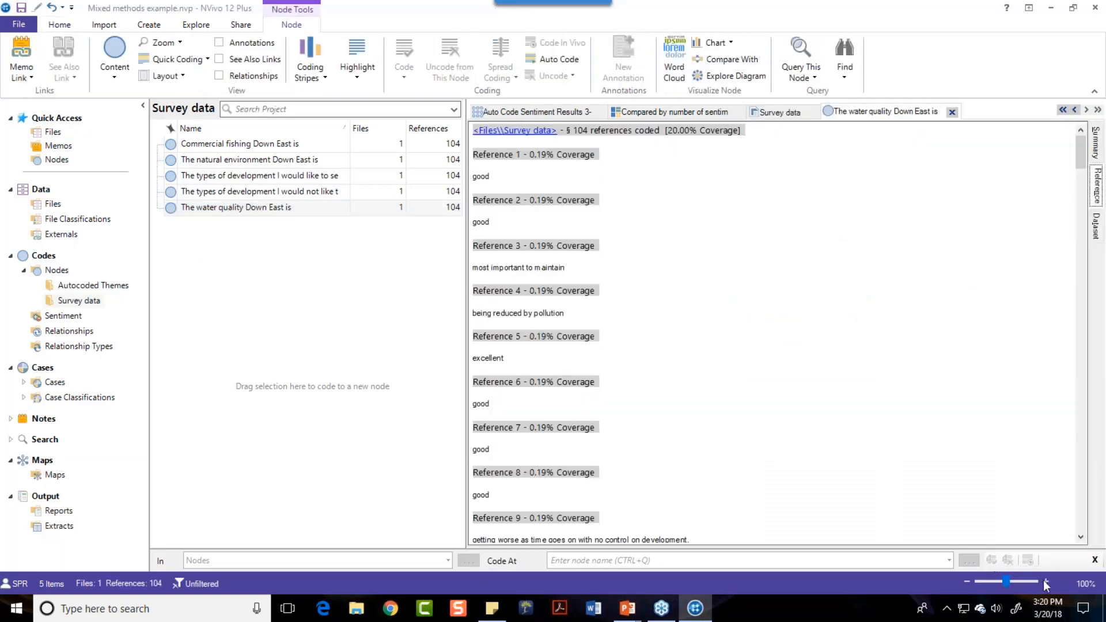
{"action": "left_click", "coordinate": [1046, 581]}
{"action": "left_click", "coordinate": [1045, 581]}
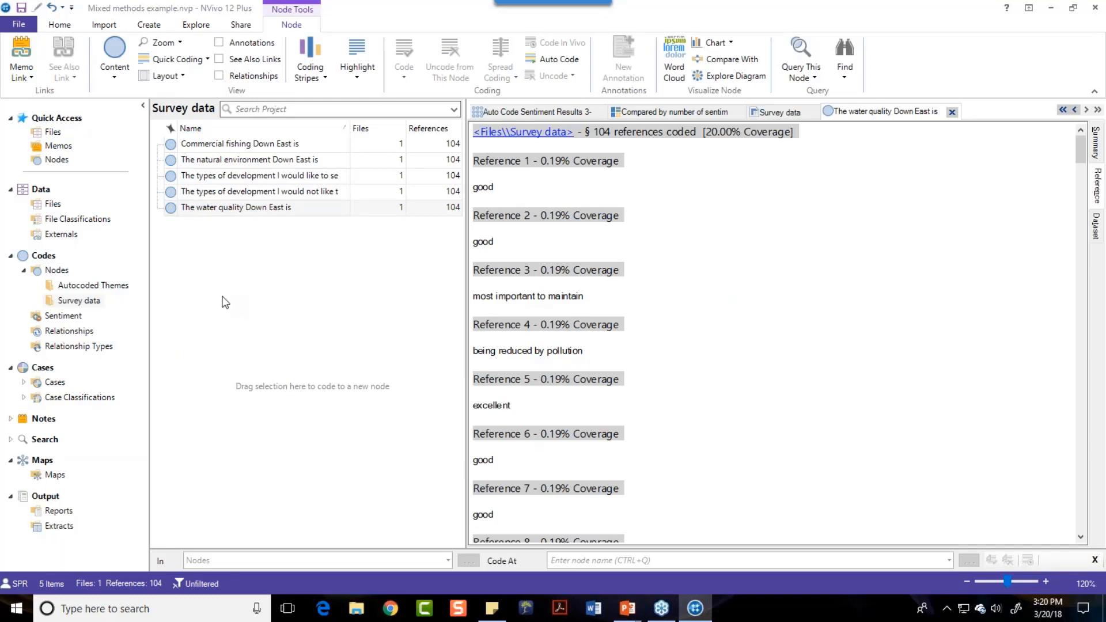
Step: Open case DE001 from the Survey data cases and enlarge its coded references to 120%
{"action": "left_click", "coordinate": [24, 383]}
{"action": "left_click", "coordinate": [75, 397]}
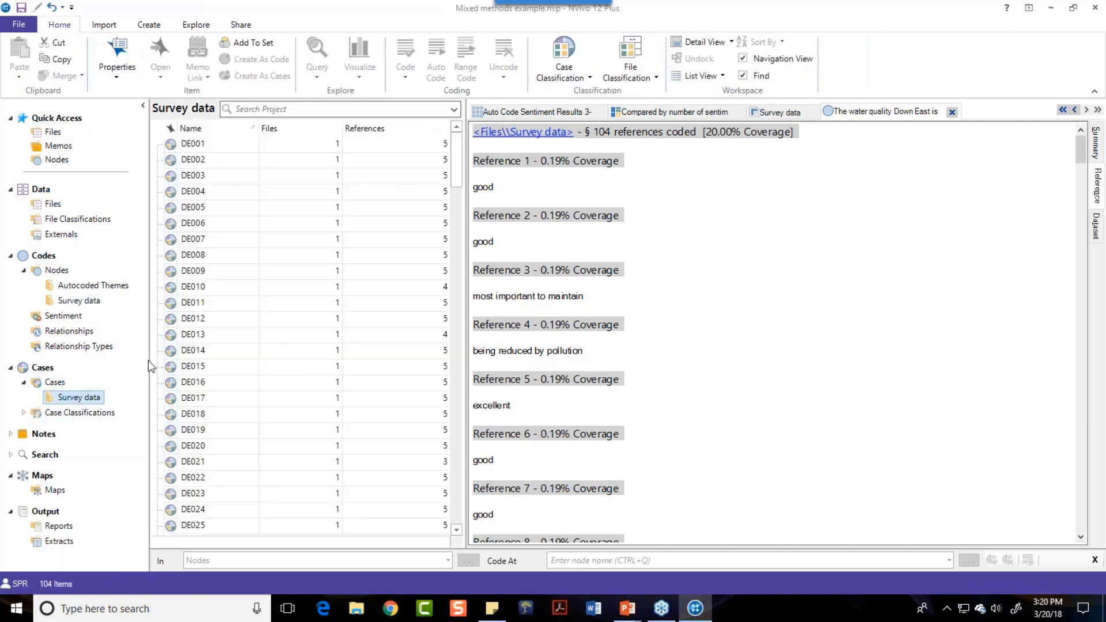
{"action": "left_click", "coordinate": [171, 144]}
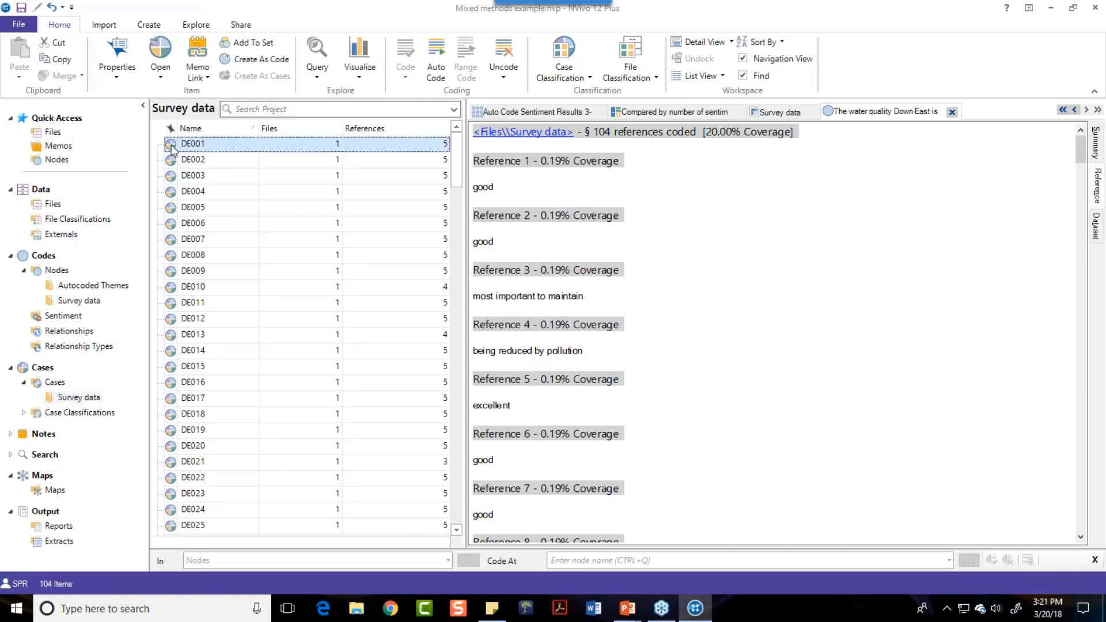
{"action": "double_click", "coordinate": [171, 144]}
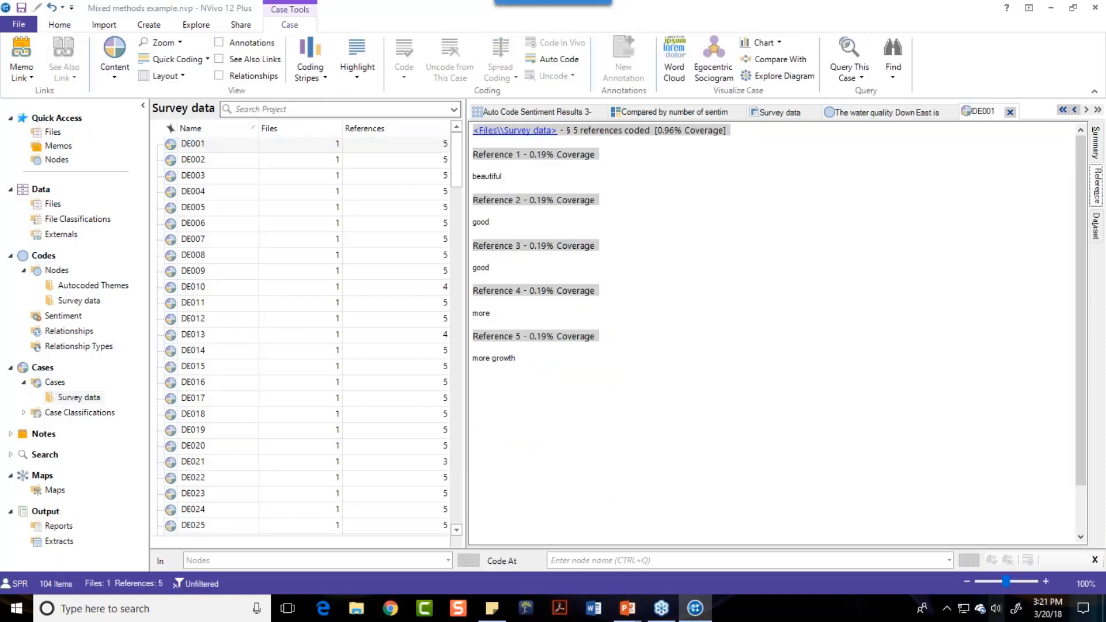
{"action": "left_click", "coordinate": [1046, 581]}
{"action": "left_click", "coordinate": [1046, 582]}
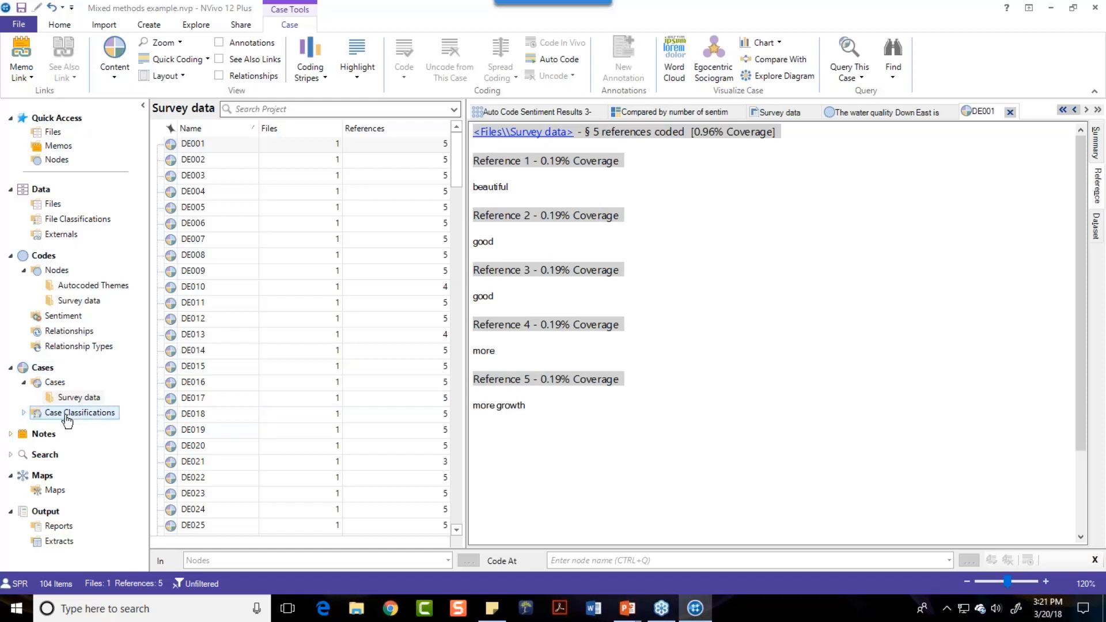
Step: Examine the attribute values of cases DE001 and DE002 in the Survey Respondent classification, collapsing both when done
{"action": "left_click", "coordinate": [24, 413]}
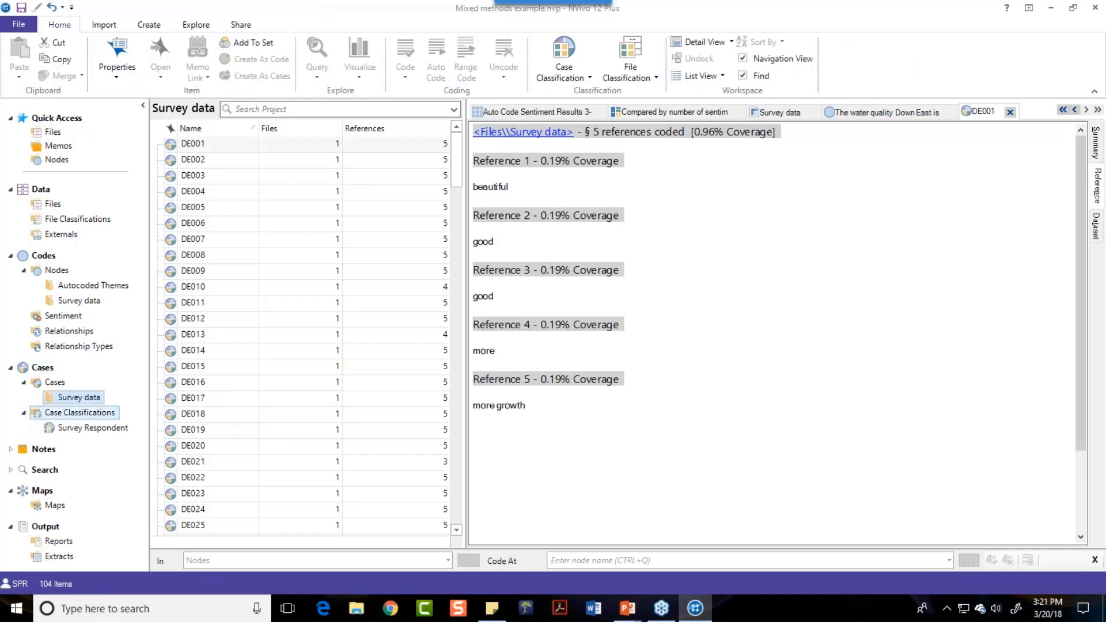
{"action": "left_click", "coordinate": [58, 431]}
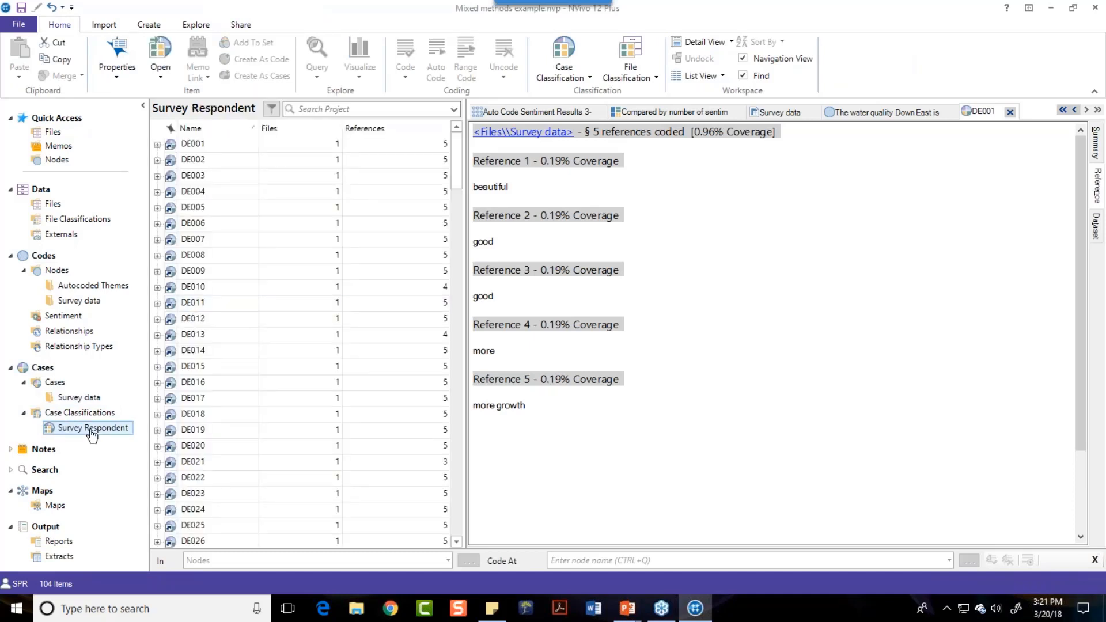
{"action": "left_click", "coordinate": [157, 145]}
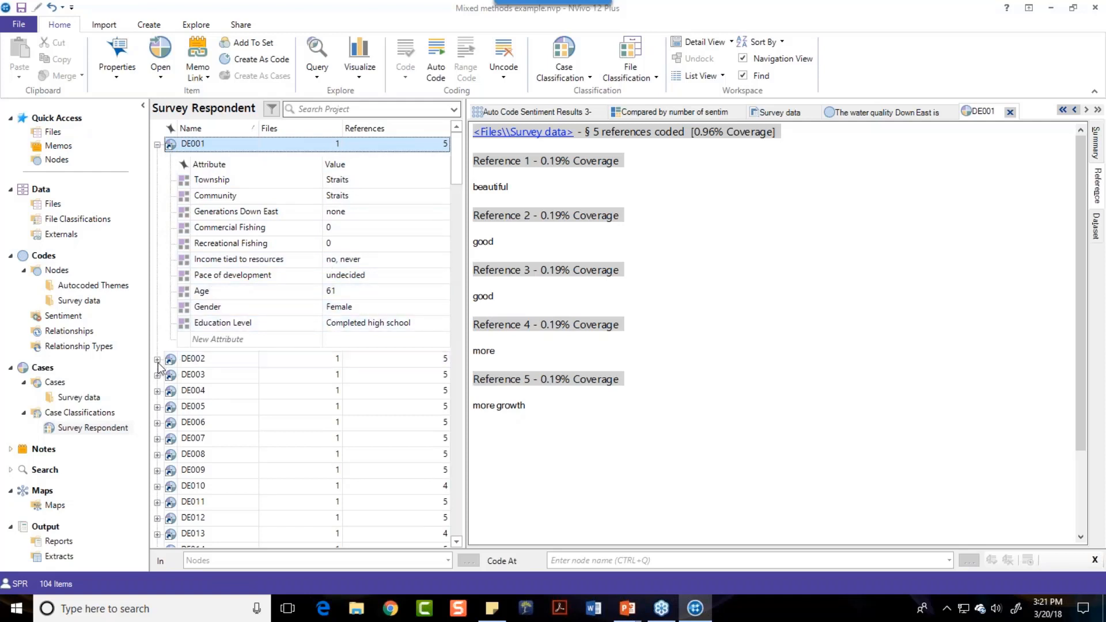
{"action": "left_click", "coordinate": [157, 360]}
{"action": "scroll", "coordinate": [199, 351], "scroll_direction": "down", "scroll_amount": 2}
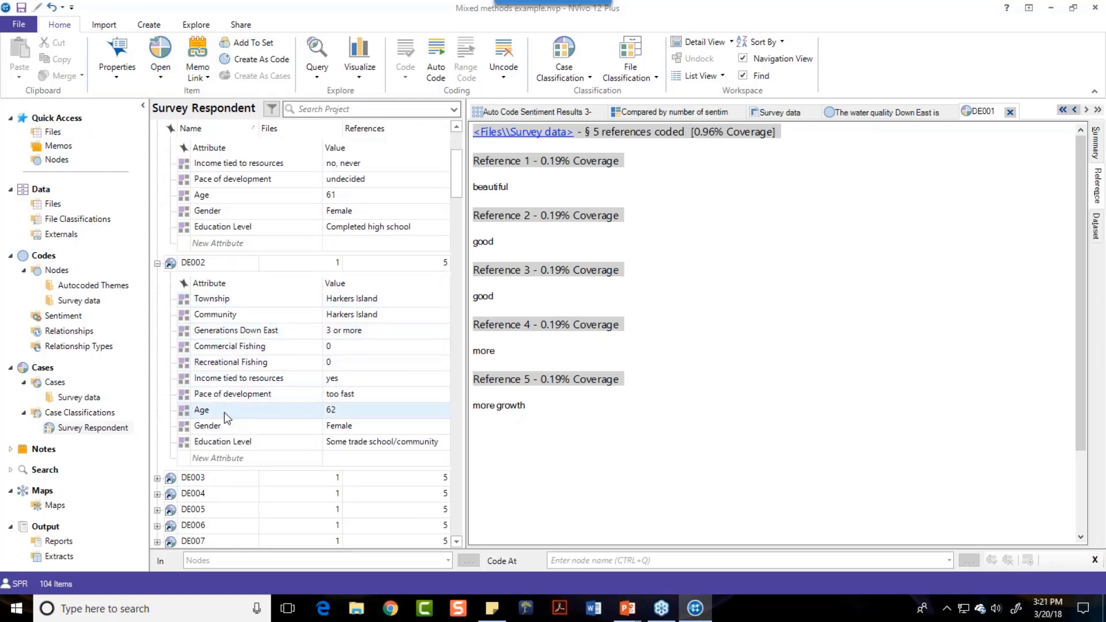
{"action": "left_click", "coordinate": [157, 264]}
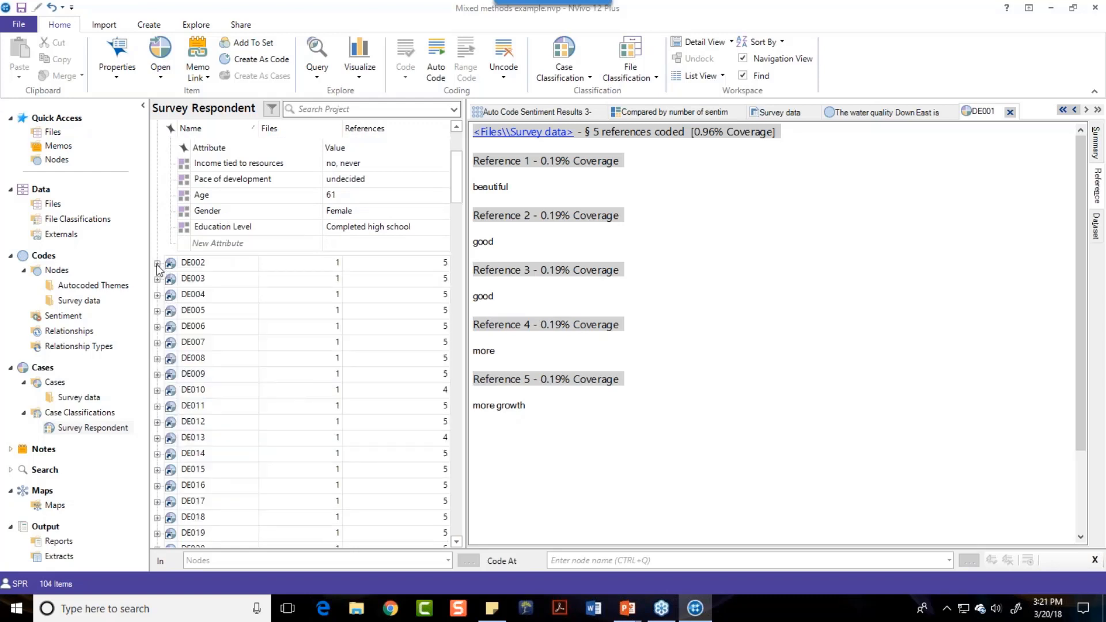
{"action": "scroll", "coordinate": [157, 268], "scroll_direction": "up", "scroll_amount": 2}
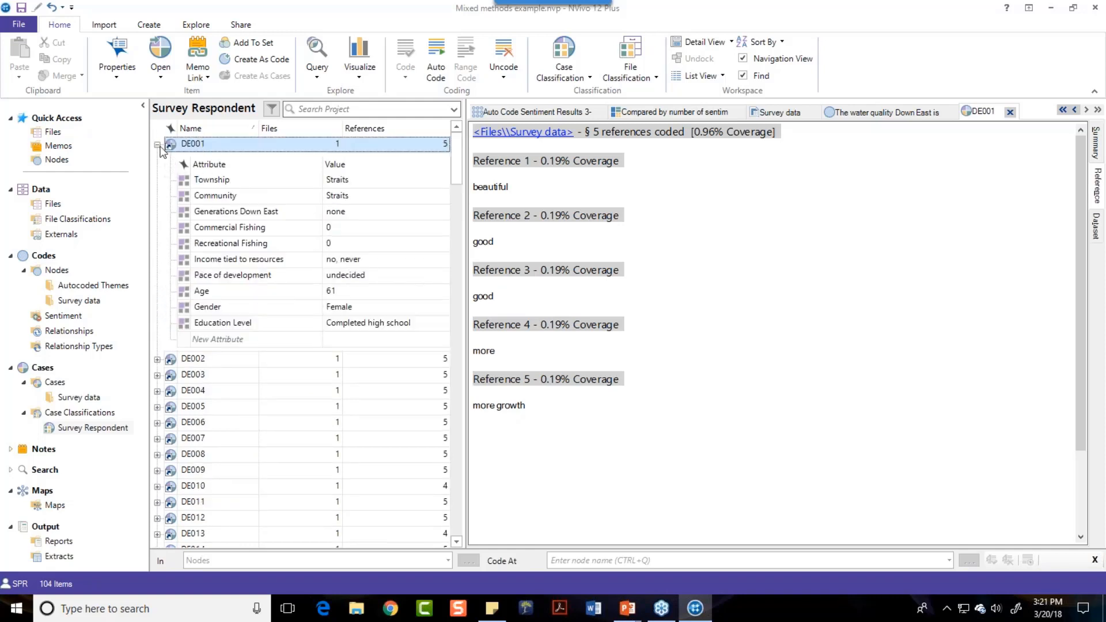
{"action": "left_click", "coordinate": [157, 145]}
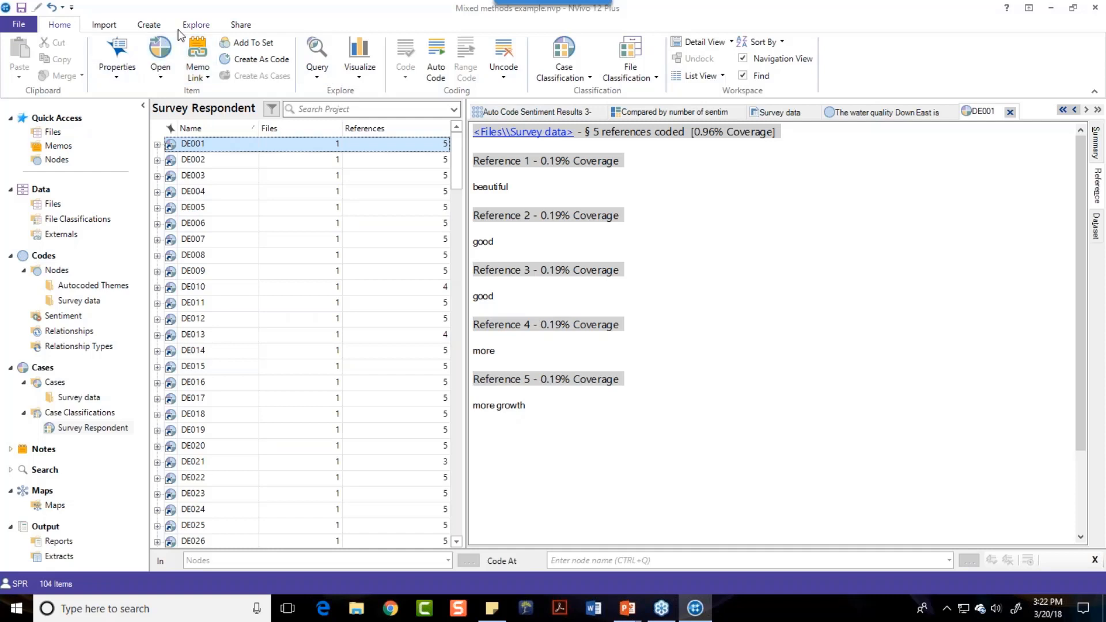
Step: Create a Word Frequency query restricted to the Survey data node "The water quality Down East is"
{"action": "left_click", "coordinate": [197, 26]}
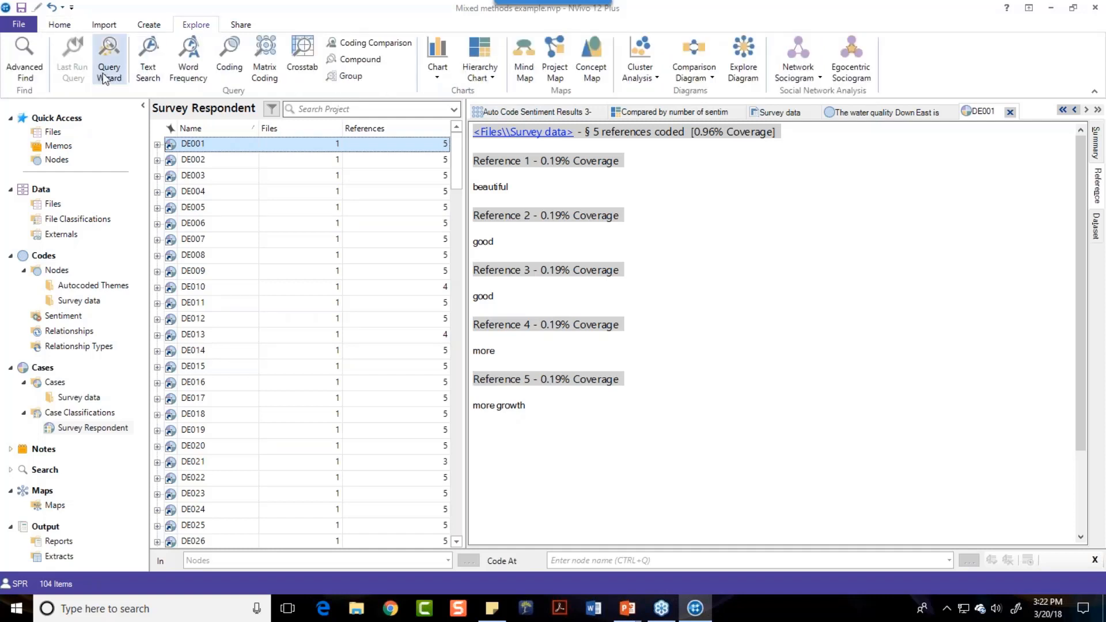
{"action": "left_click", "coordinate": [194, 66]}
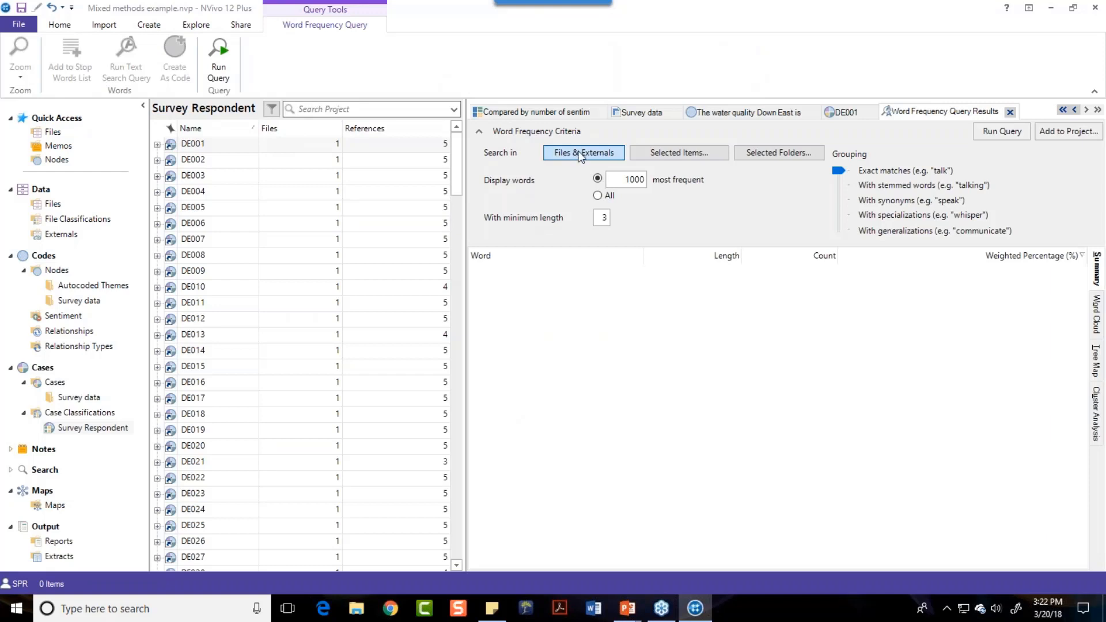
{"action": "left_click", "coordinate": [683, 152]}
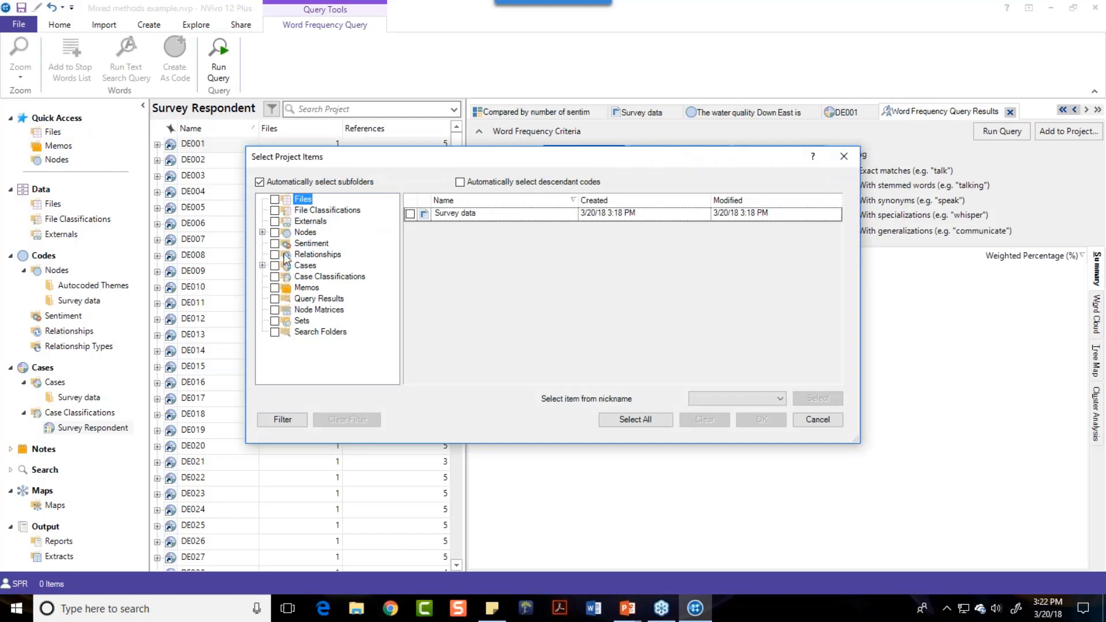
{"action": "left_click", "coordinate": [262, 232]}
{"action": "left_click", "coordinate": [326, 256]}
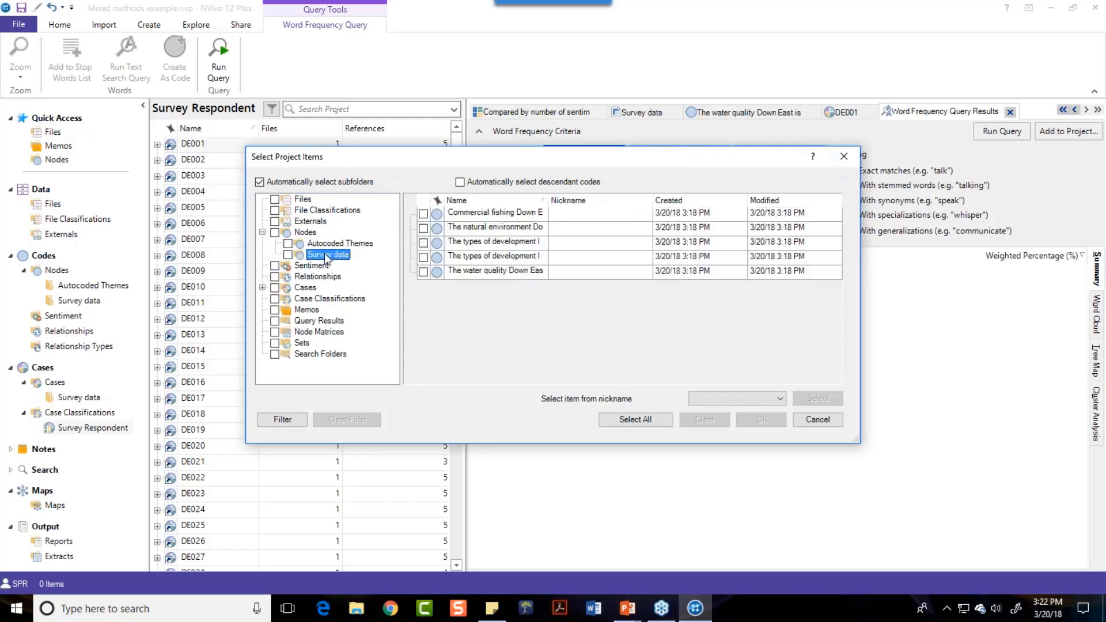
{"action": "left_click", "coordinate": [423, 272]}
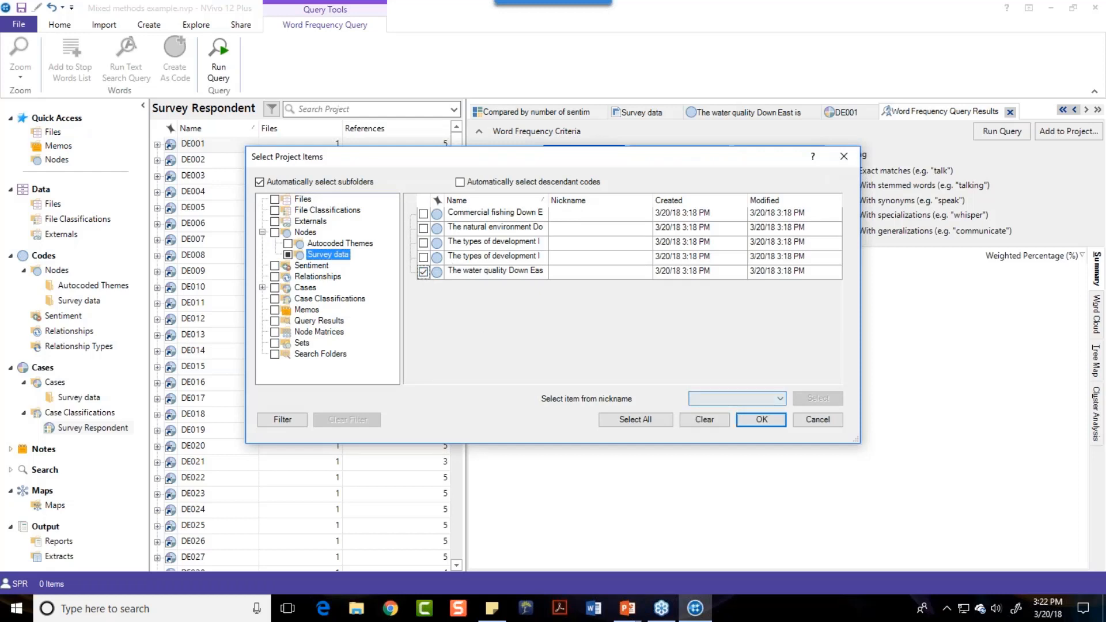
{"action": "left_click", "coordinate": [763, 421]}
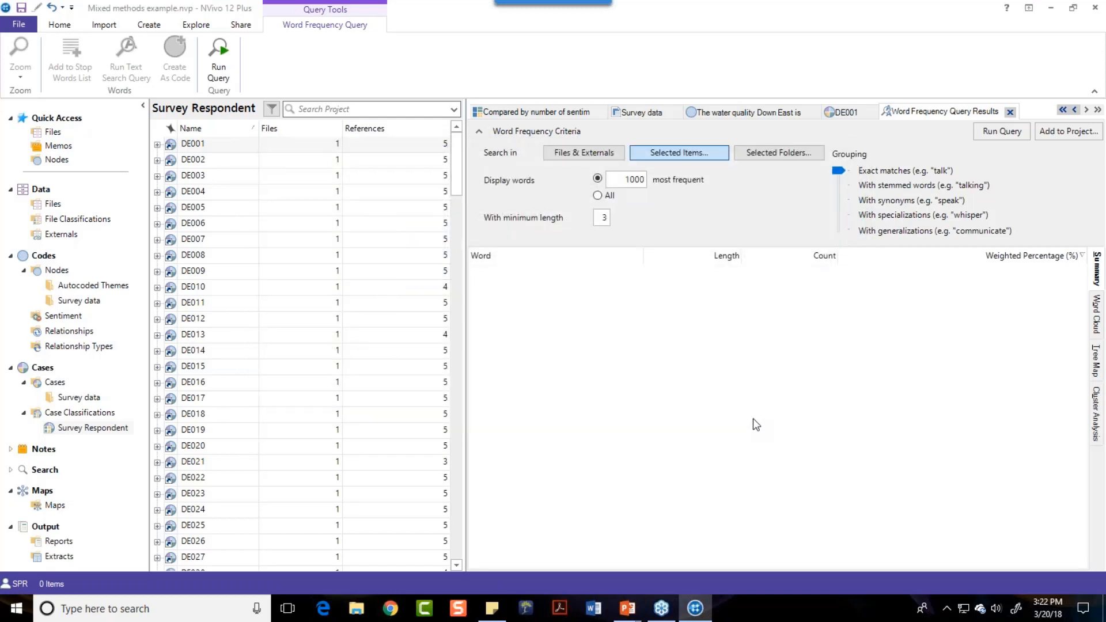
Step: Limit the word frequency query to the 100 most frequent words, run it, and review the word list
{"action": "double_click", "coordinate": [623, 181]}
{"action": "type", "text": "100"}
{"action": "left_click", "coordinate": [996, 132]}
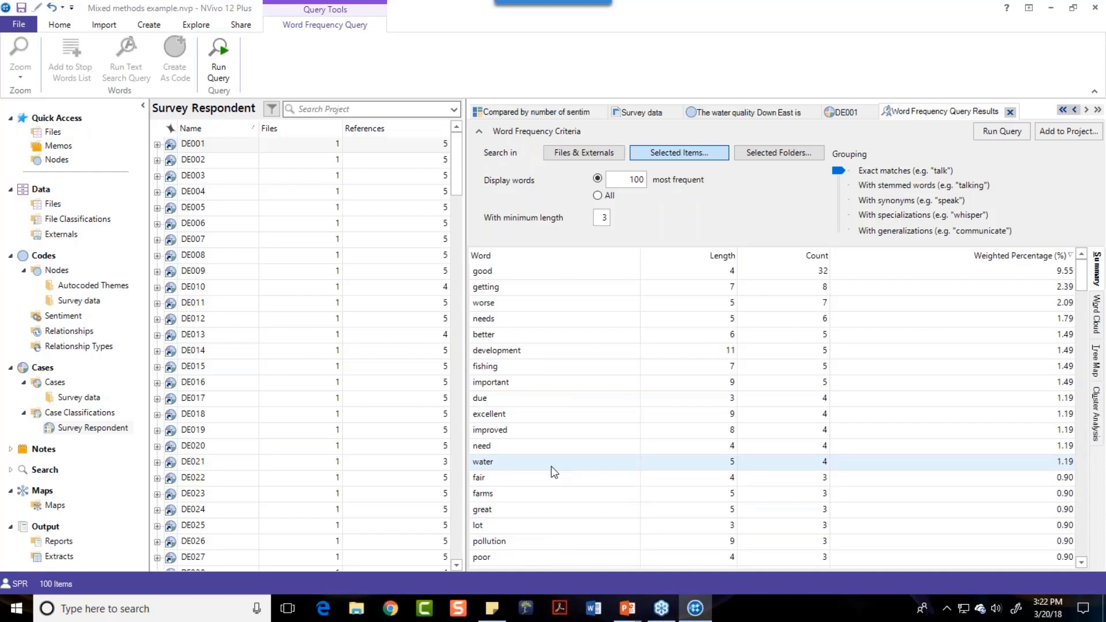
{"action": "scroll", "coordinate": [554, 471], "scroll_direction": "down", "scroll_amount": 2}
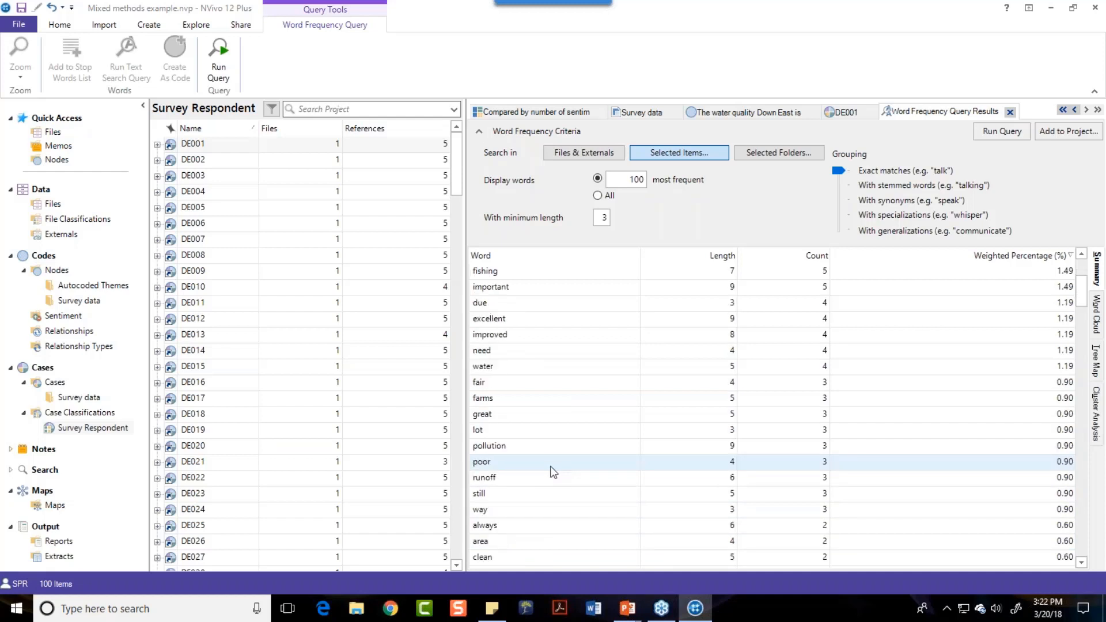
{"action": "scroll", "coordinate": [554, 471], "scroll_direction": "up", "scroll_amount": 2}
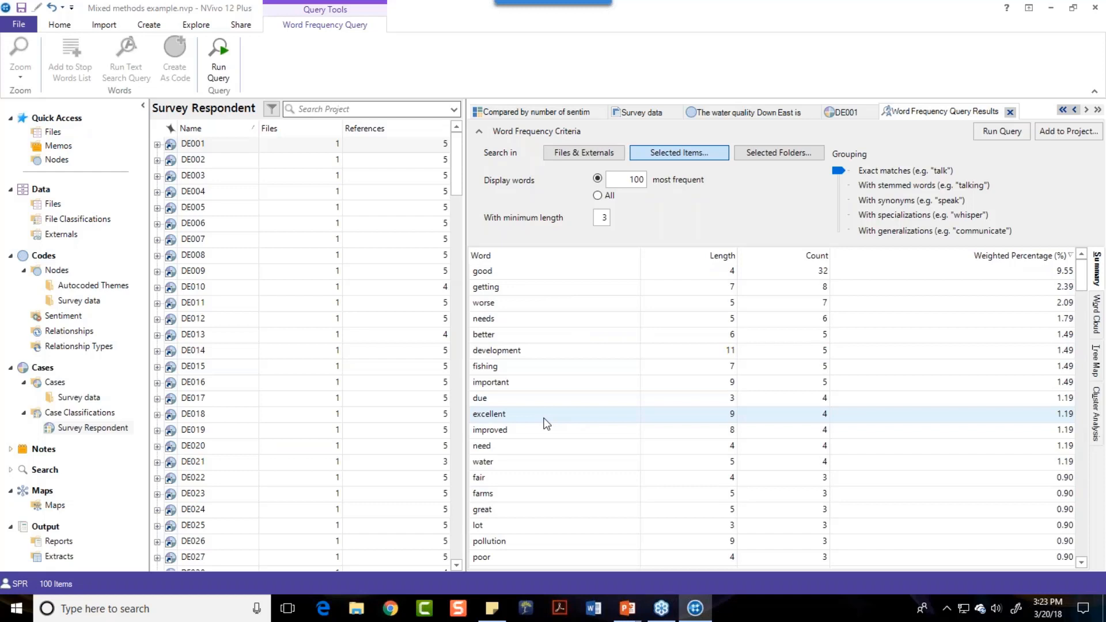
Step: Add "getting" and "lot" to the stop words list and rerun the word frequency query
{"action": "left_click", "coordinate": [489, 291]}
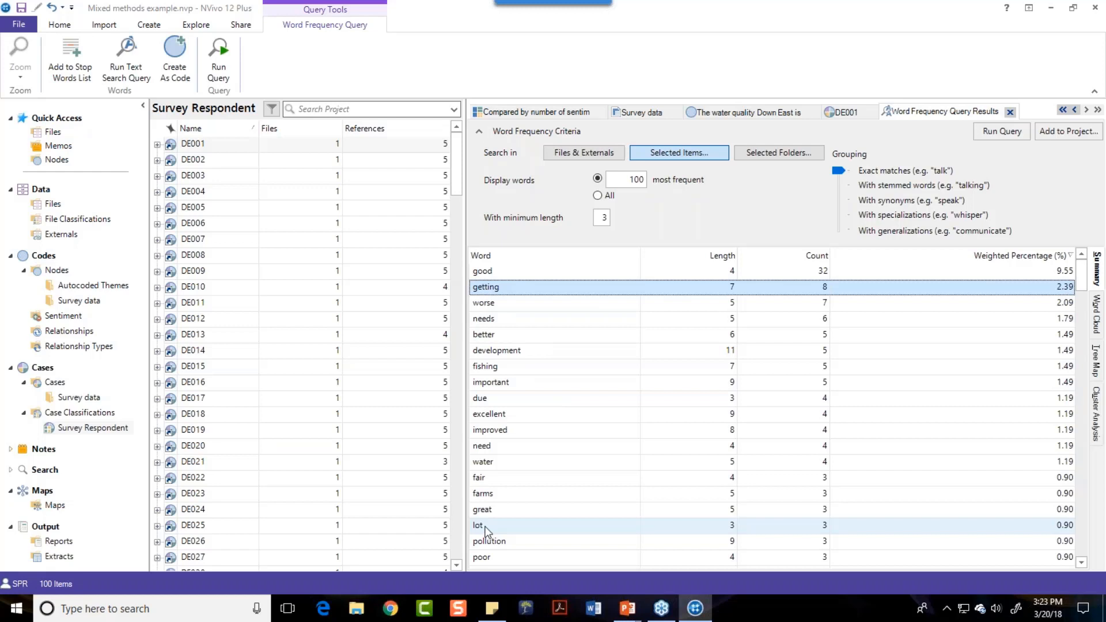
{"action": "left_click", "coordinate": [488, 527], "text": "ctrl"}
{"action": "right_click", "coordinate": [503, 527]}
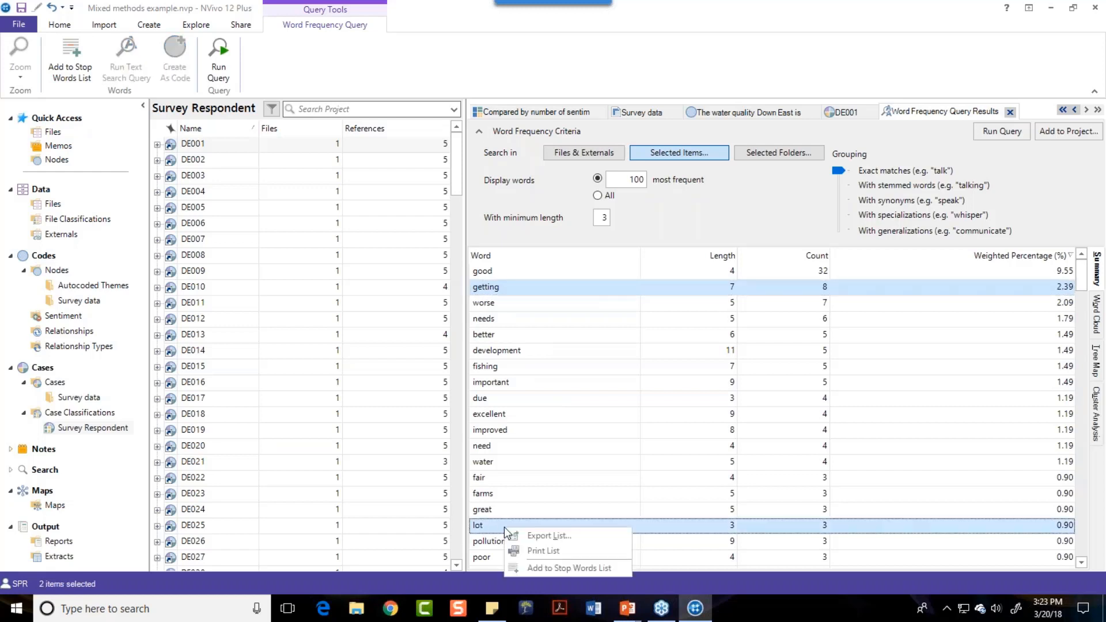
{"action": "left_click", "coordinate": [552, 569]}
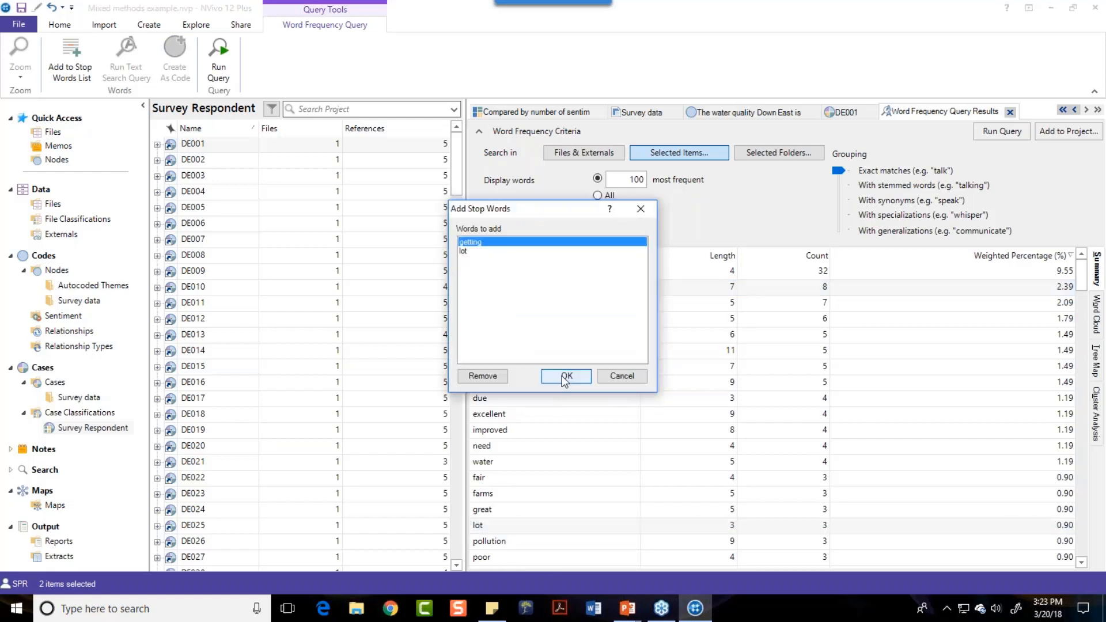
{"action": "left_click", "coordinate": [565, 377]}
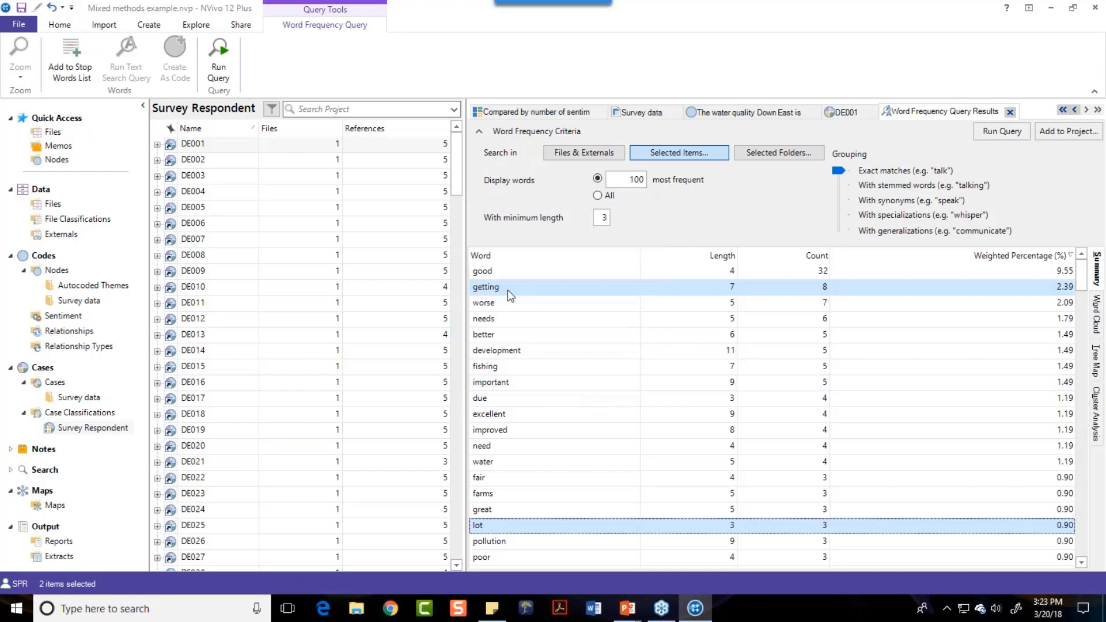
{"action": "left_click", "coordinate": [995, 133]}
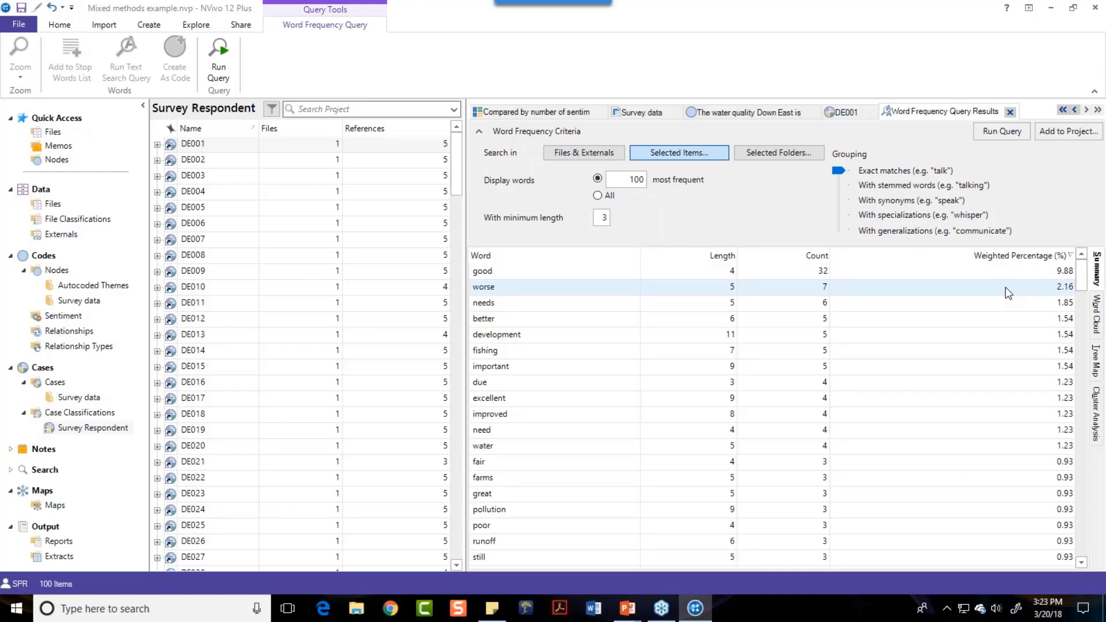
Step: Display the word frequency results as a word cloud, collapse the query criteria, and apply the horizontal black-on-white style
{"action": "left_click", "coordinate": [1097, 325]}
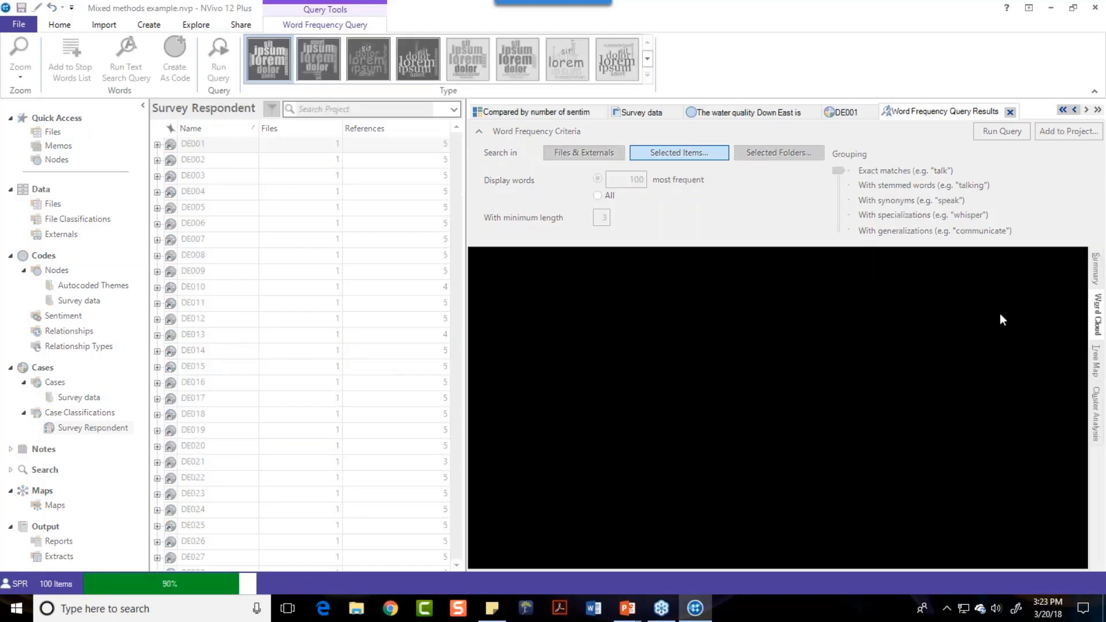
{"action": "left_click", "coordinate": [478, 134]}
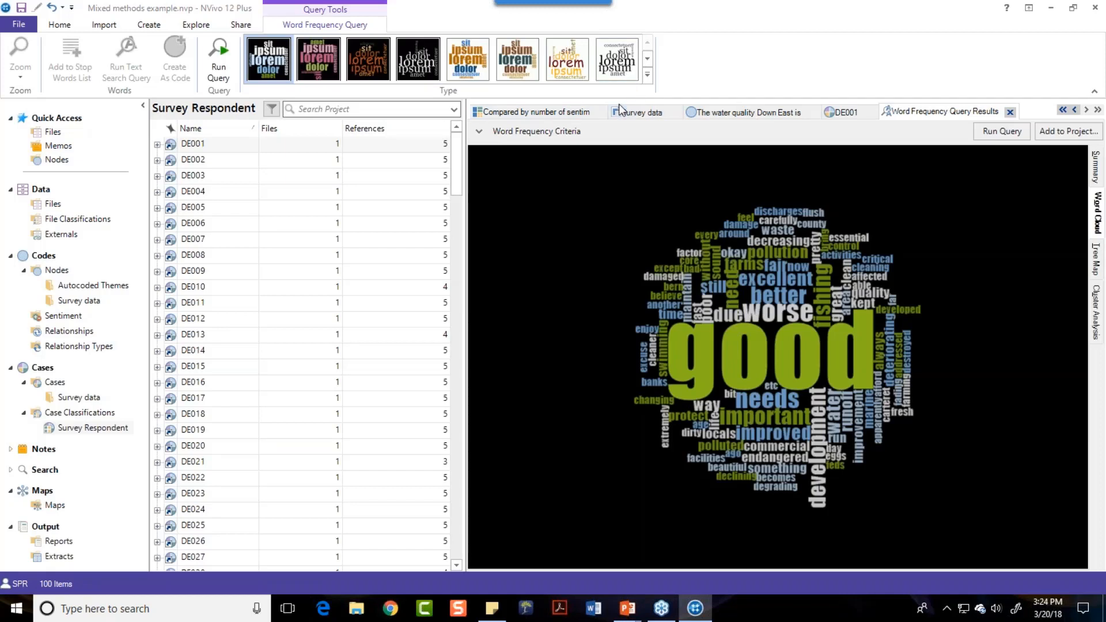
{"action": "left_click", "coordinate": [647, 75]}
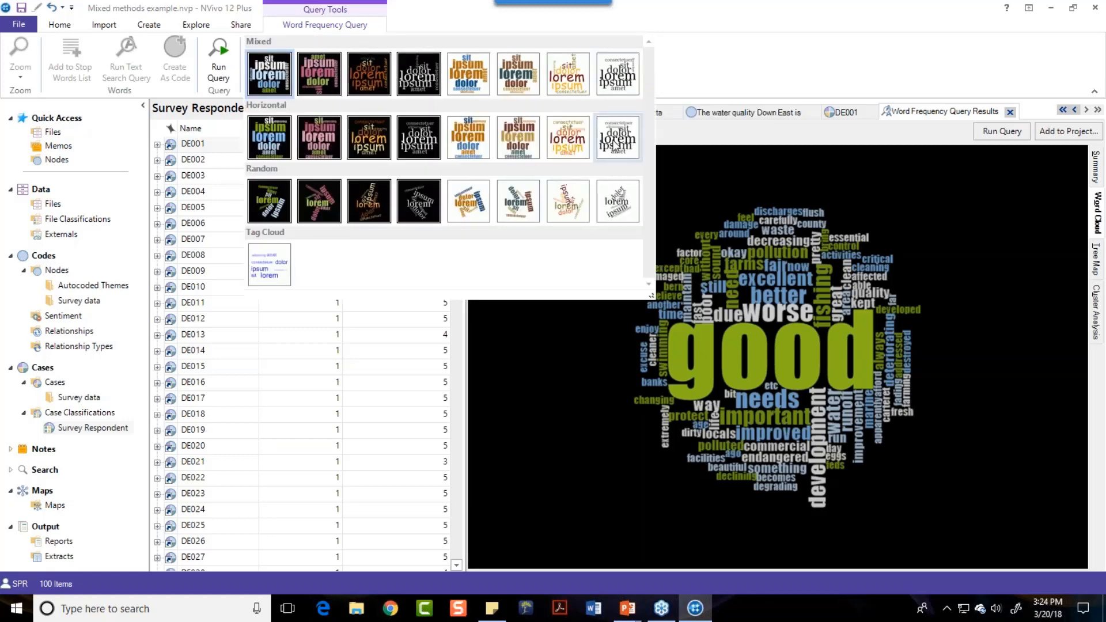
{"action": "left_click", "coordinate": [616, 144]}
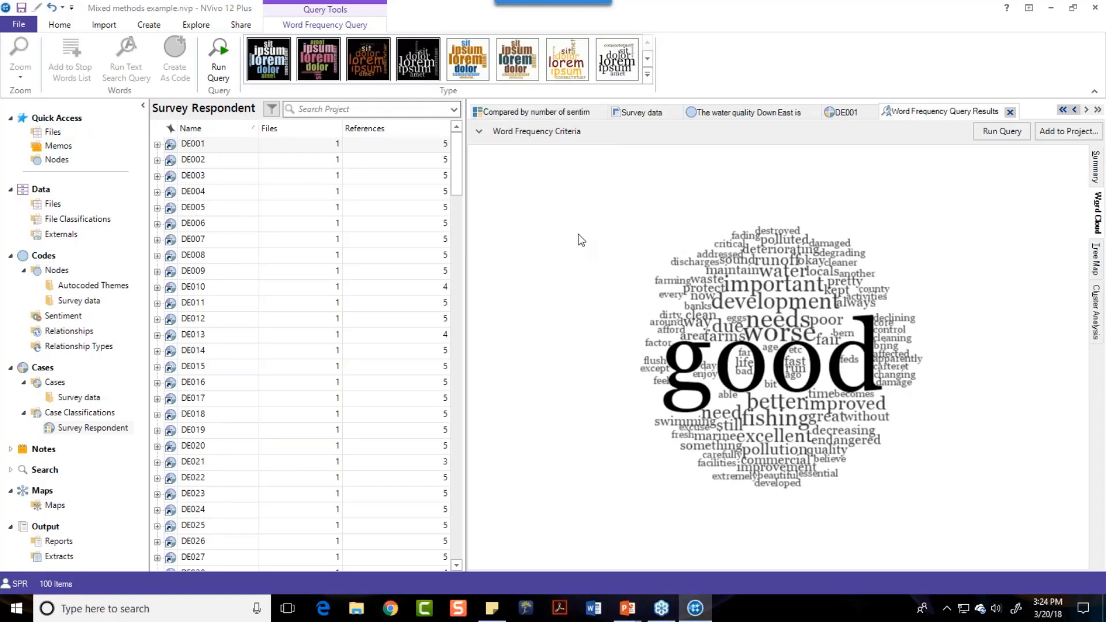
{"action": "right_click", "coordinate": [570, 225]}
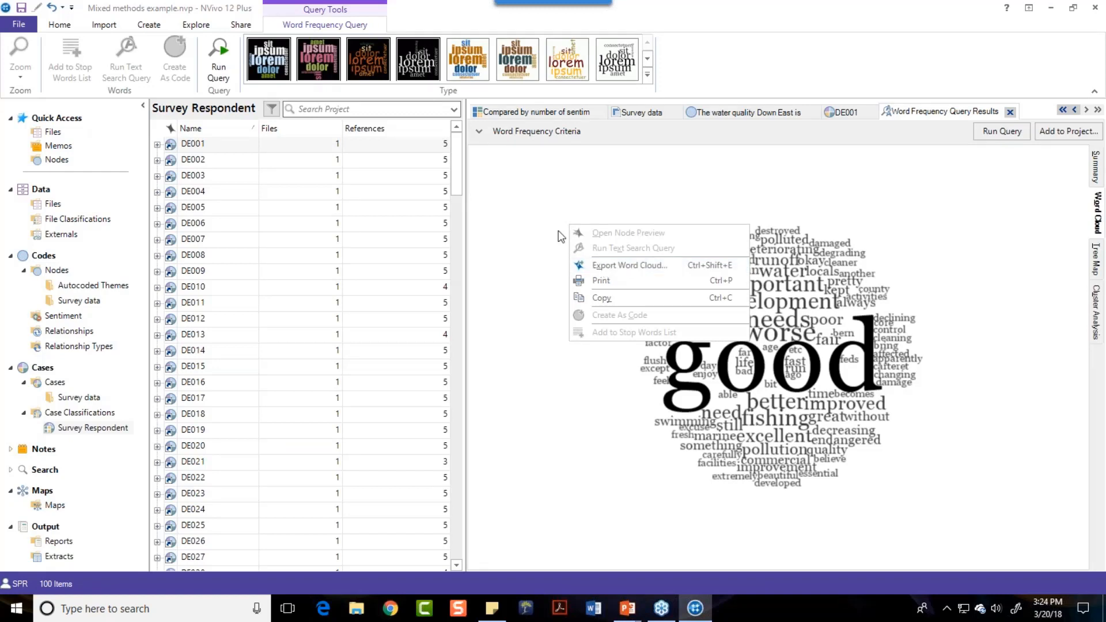
{"action": "left_click", "coordinate": [547, 216]}
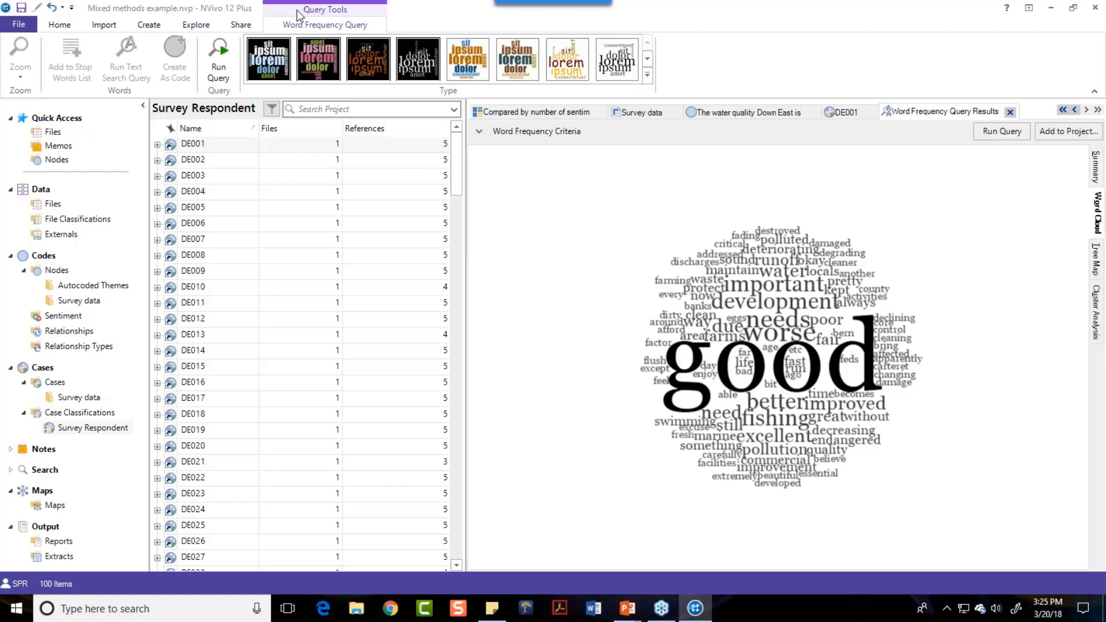
Step: Create a Coding query whose first criterion is coded at All Selected Codes or Cases
{"action": "left_click", "coordinate": [185, 25]}
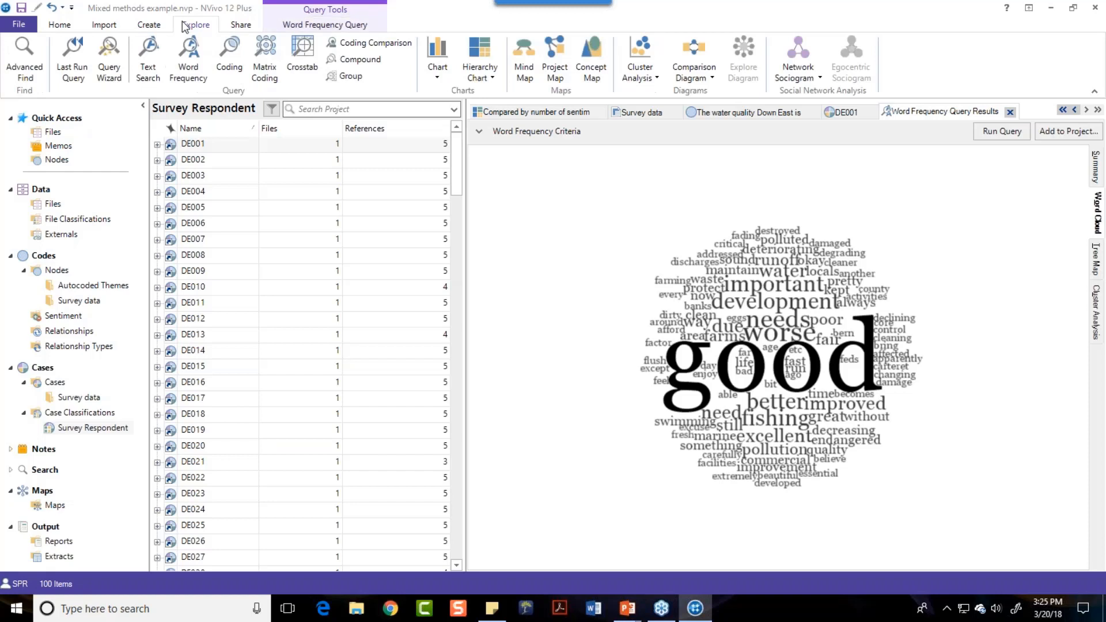
{"action": "left_click", "coordinate": [229, 48]}
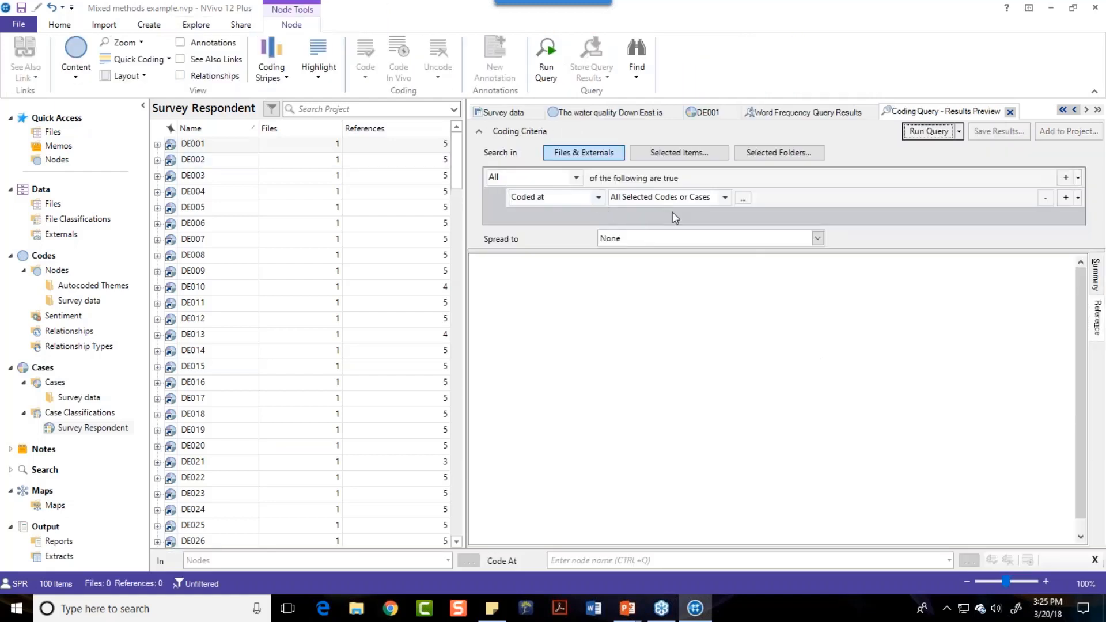
{"action": "left_click", "coordinate": [726, 198]}
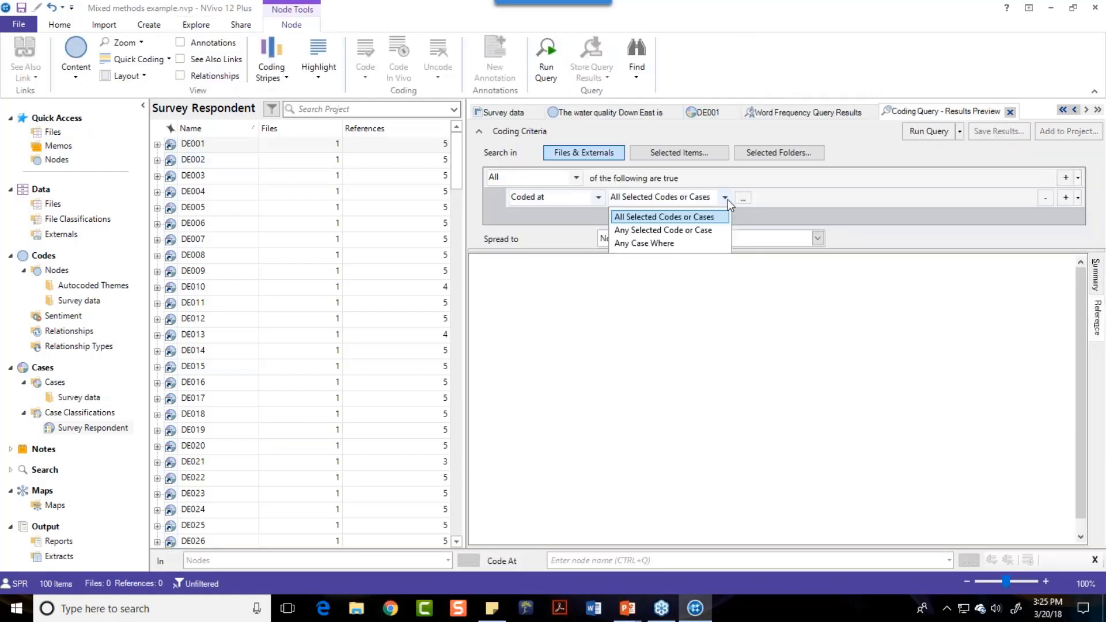
{"action": "left_click", "coordinate": [666, 219]}
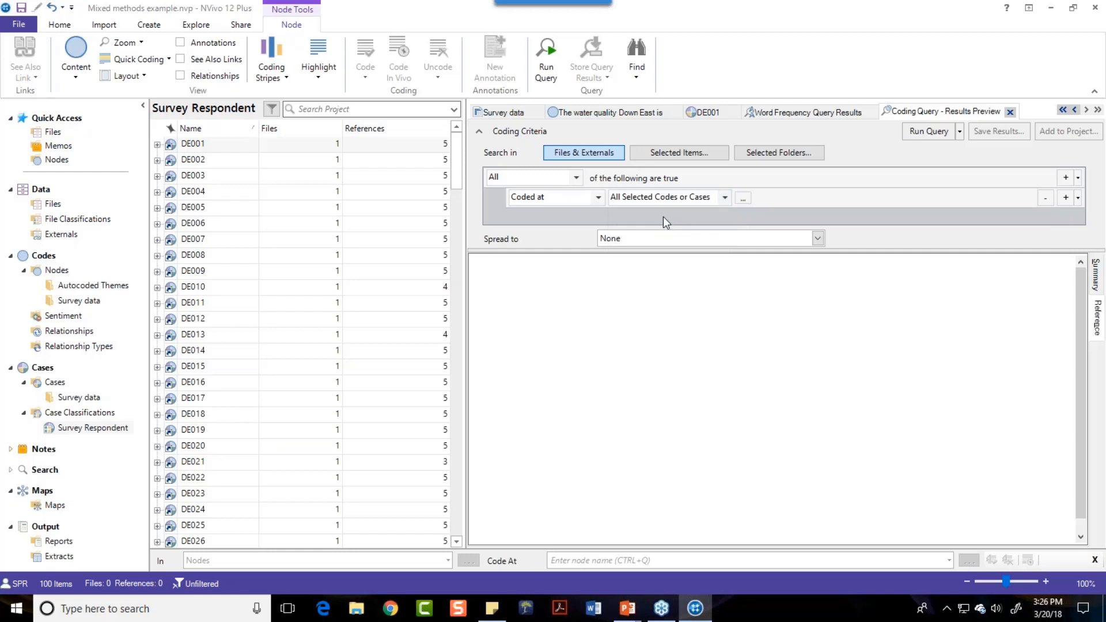
Step: Set the first criterion's code to the Survey data node "The types of development I would like to see"
{"action": "left_click", "coordinate": [743, 198]}
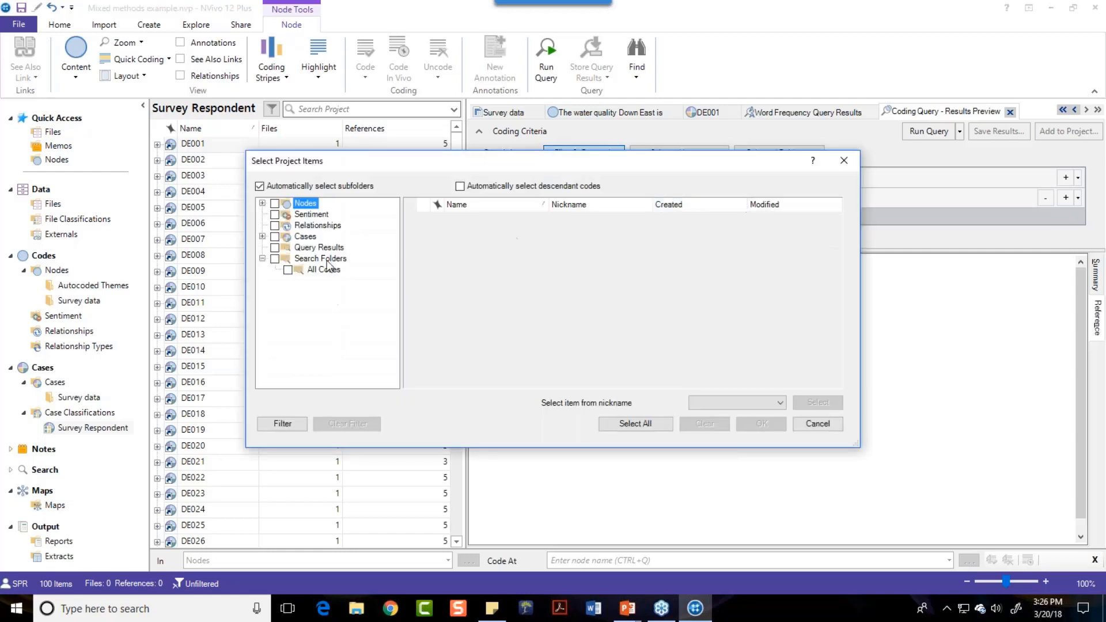
{"action": "left_click", "coordinate": [263, 204]}
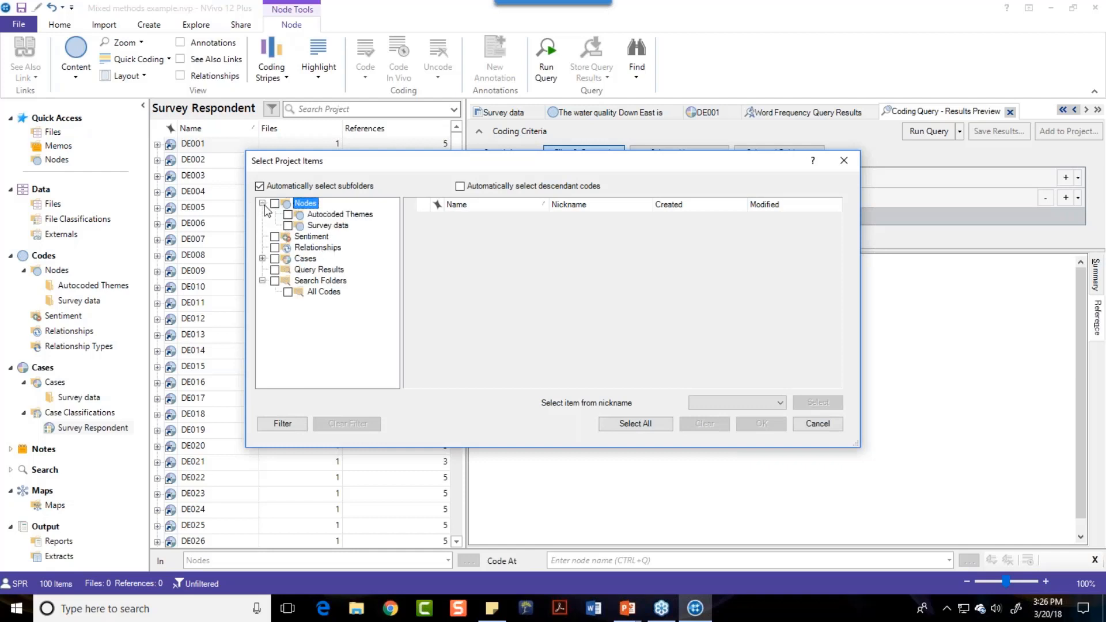
{"action": "left_click", "coordinate": [314, 227]}
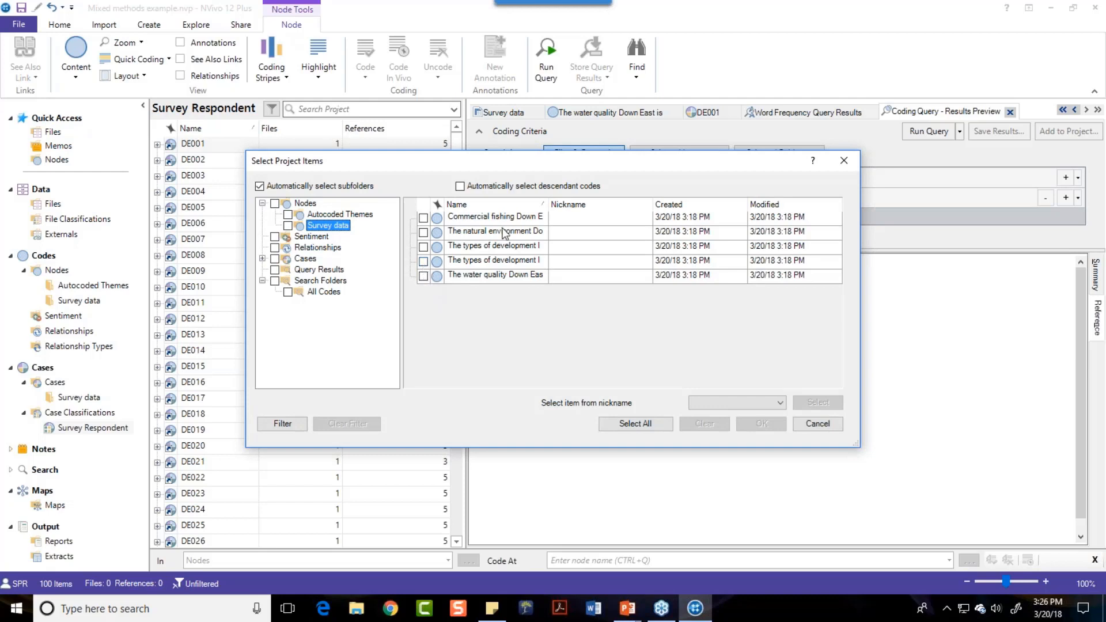
{"action": "left_click_drag", "start_coordinate": [546, 208], "coordinate": [621, 208]}
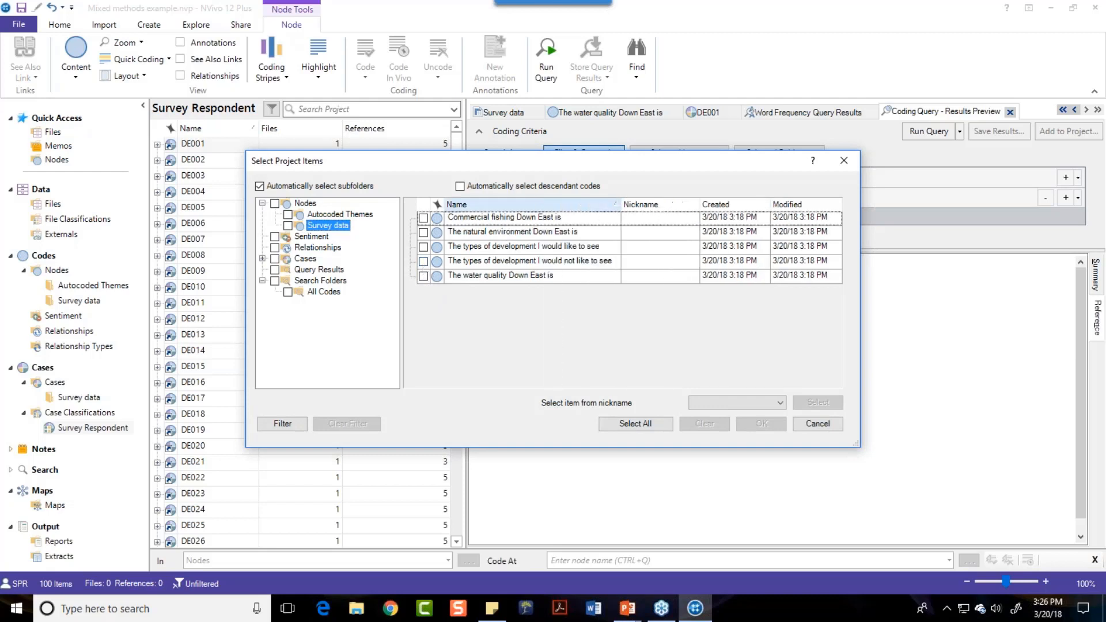
{"action": "left_click", "coordinate": [424, 247]}
{"action": "left_click", "coordinate": [768, 425]}
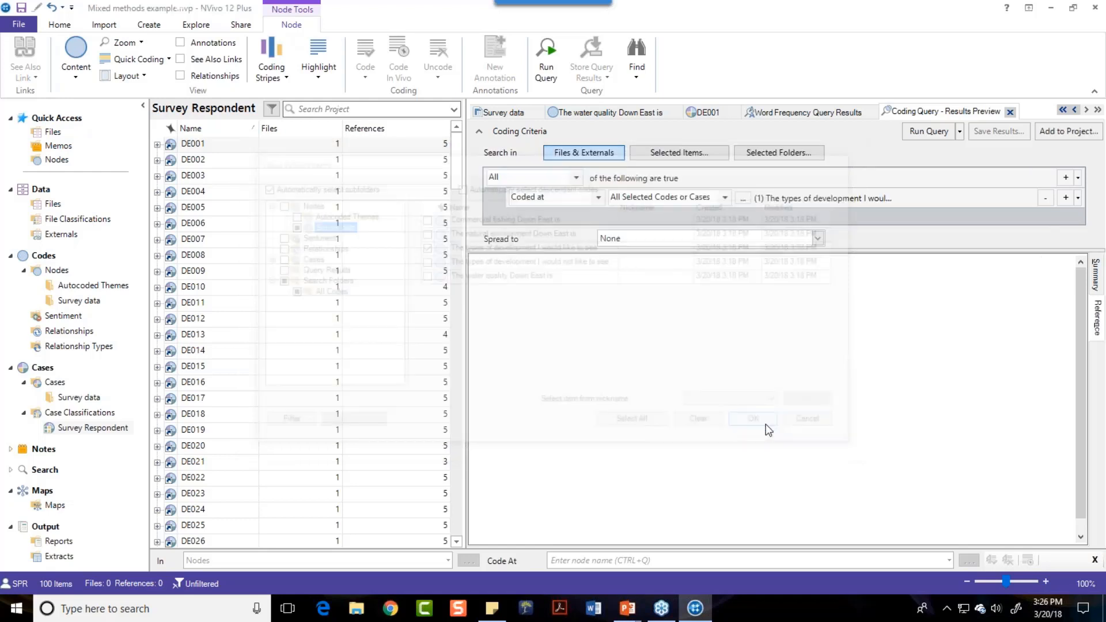
Step: Add a second criterion, coded at Any Case Where, using the Survey Respondent attribute "Pace of development"
{"action": "left_click", "coordinate": [1066, 198]}
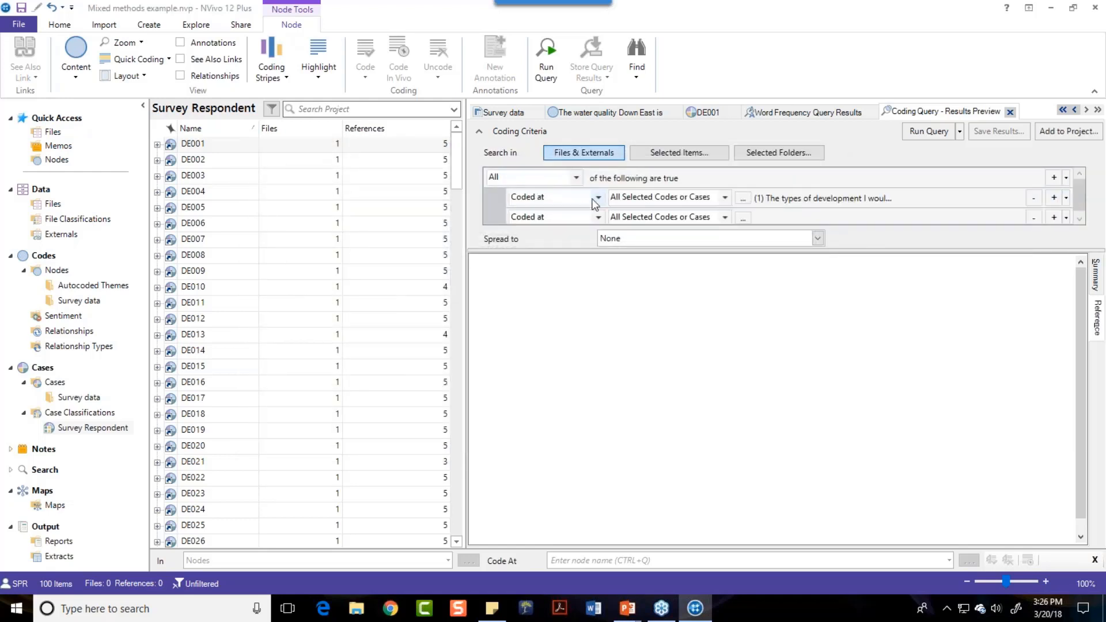
{"action": "left_click", "coordinate": [725, 217]}
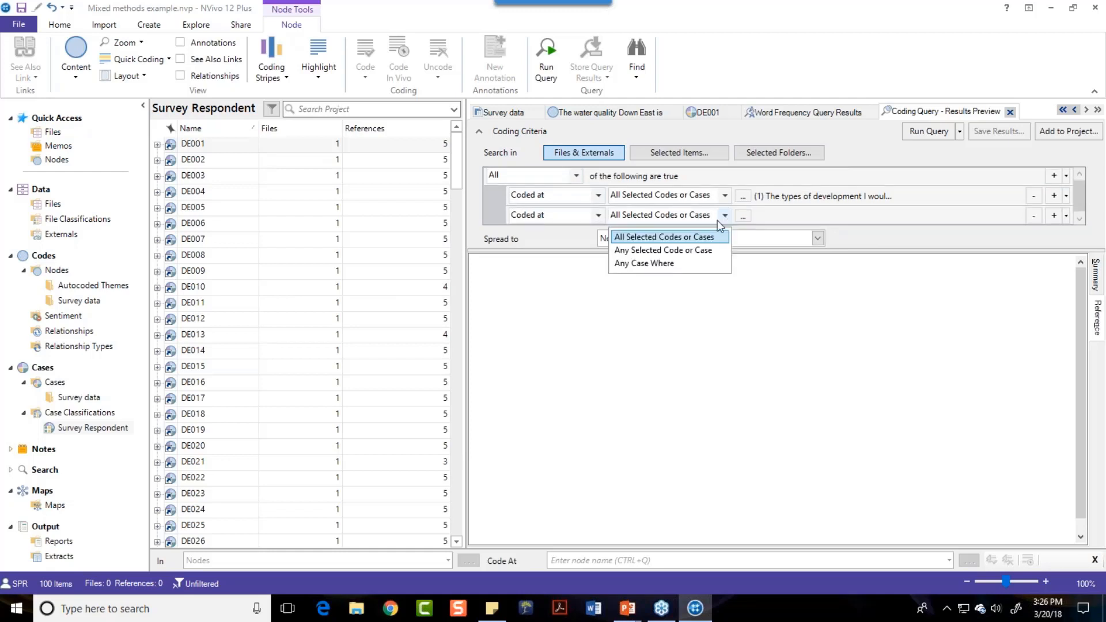
{"action": "left_click", "coordinate": [668, 263]}
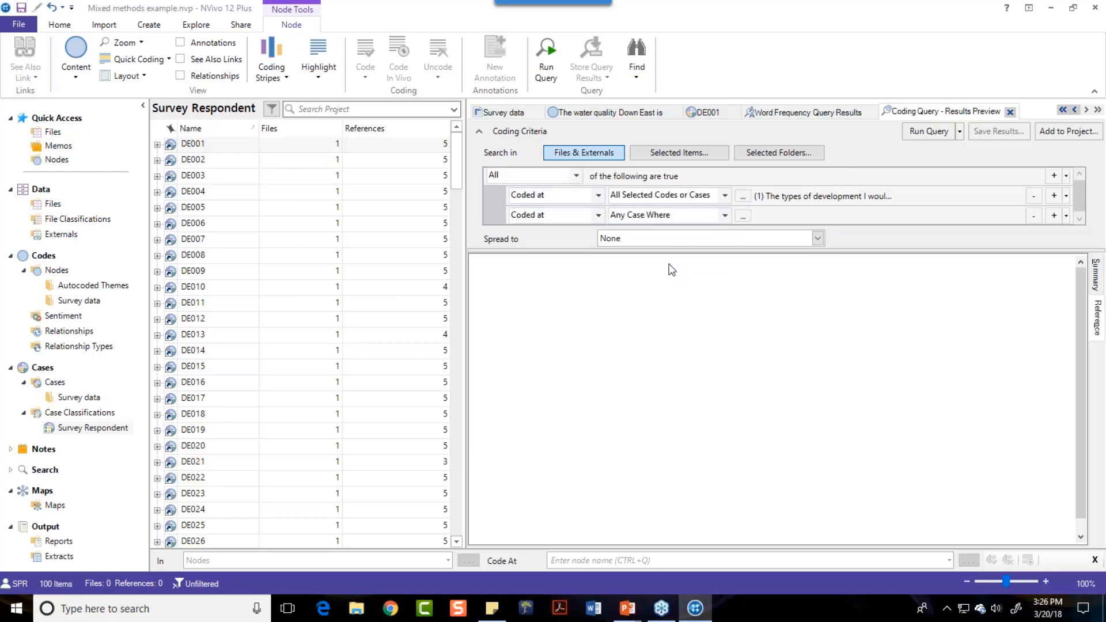
{"action": "left_click", "coordinate": [743, 216]}
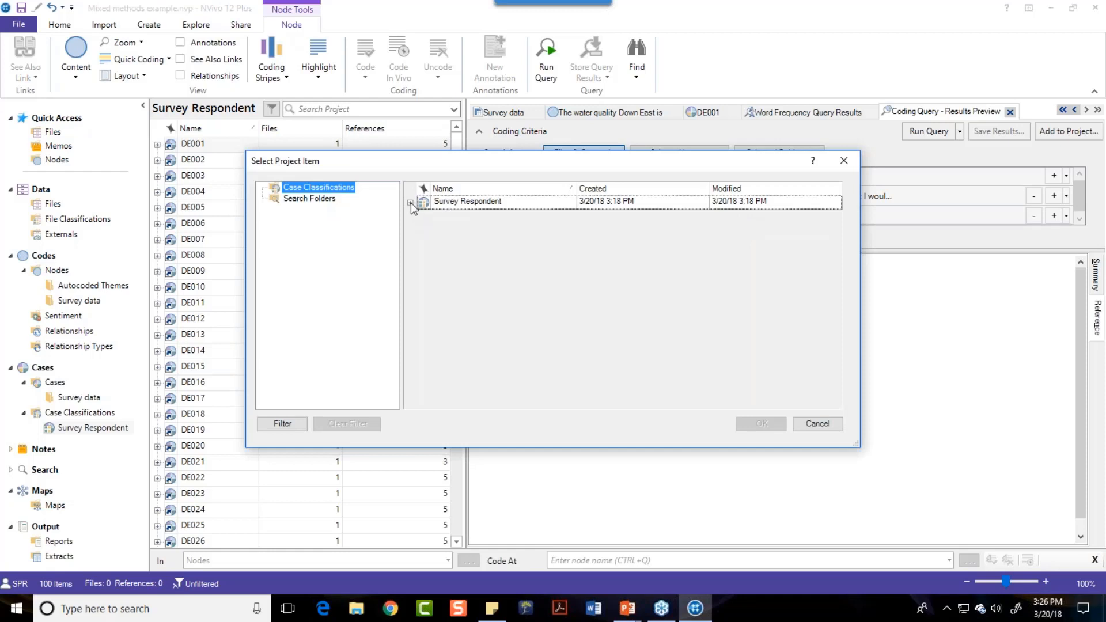
{"action": "left_click", "coordinate": [408, 203]}
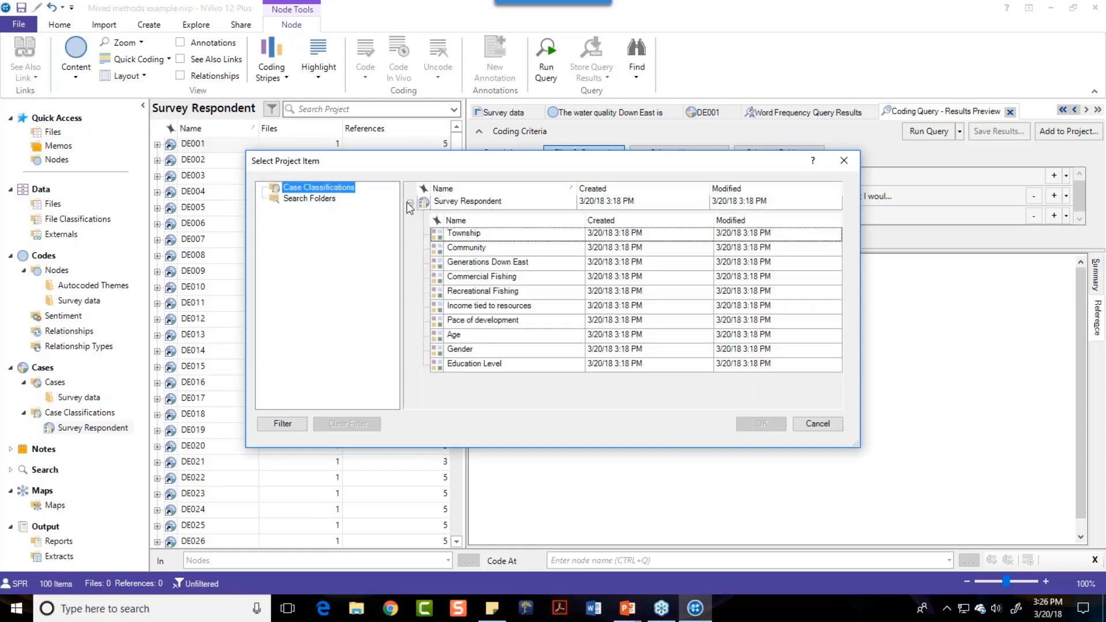
{"action": "left_click", "coordinate": [475, 320]}
{"action": "left_click", "coordinate": [761, 424]}
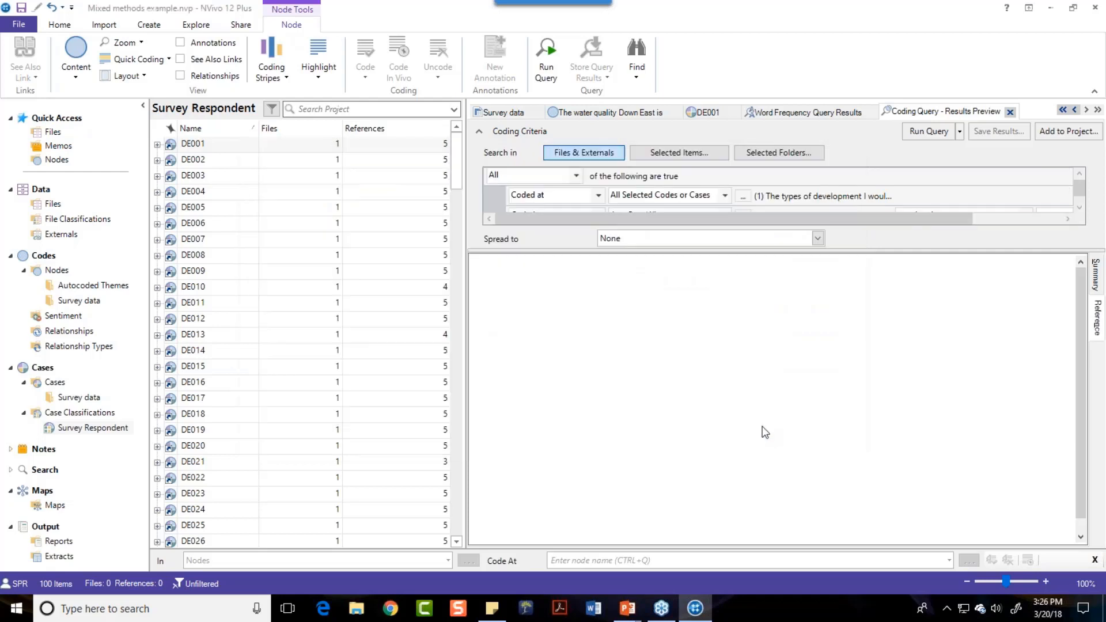
Step: Set the Pace of development condition to equals value "too fast" and run the coding query
{"action": "left_click", "coordinate": [1079, 207]}
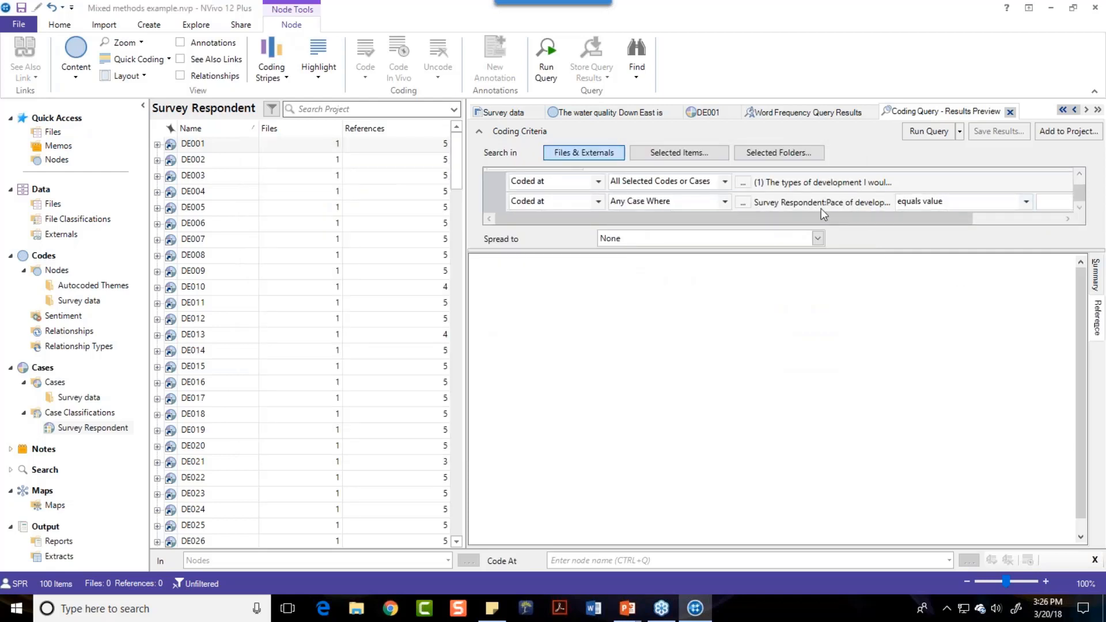
{"action": "left_click", "coordinate": [1025, 202]}
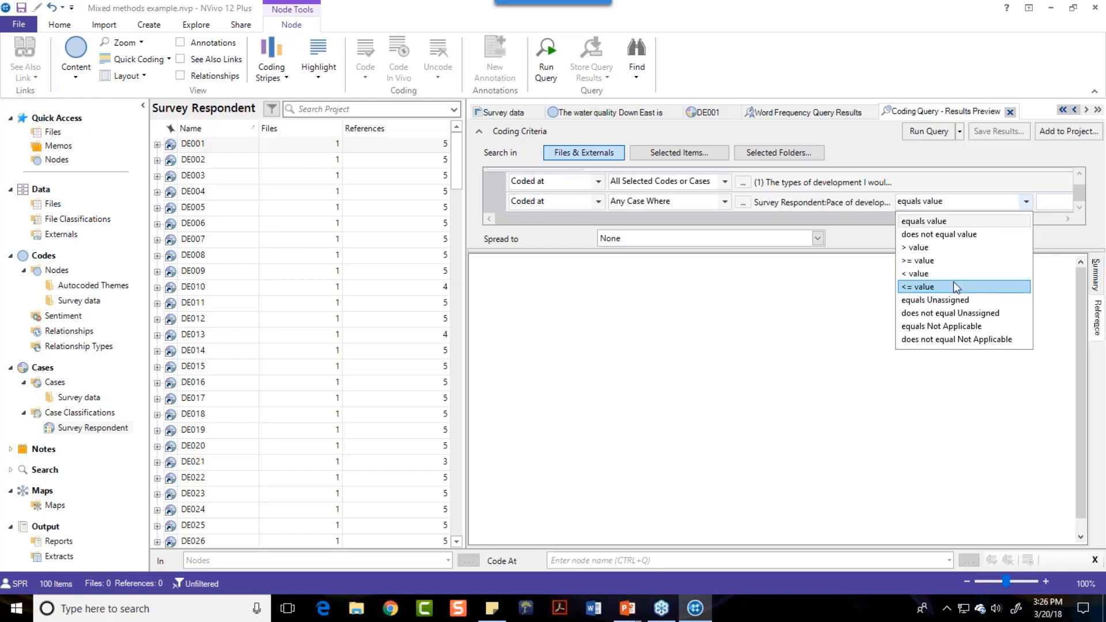
{"action": "left_click", "coordinate": [945, 220]}
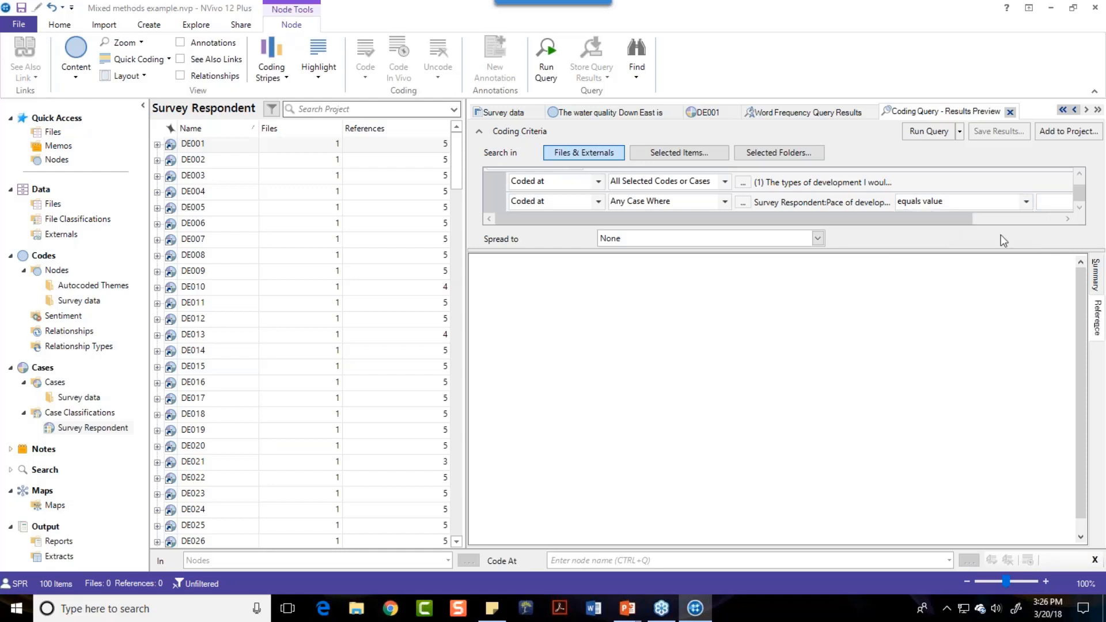
{"action": "left_click", "coordinate": [1046, 201]}
{"action": "left_click", "coordinate": [1035, 235]}
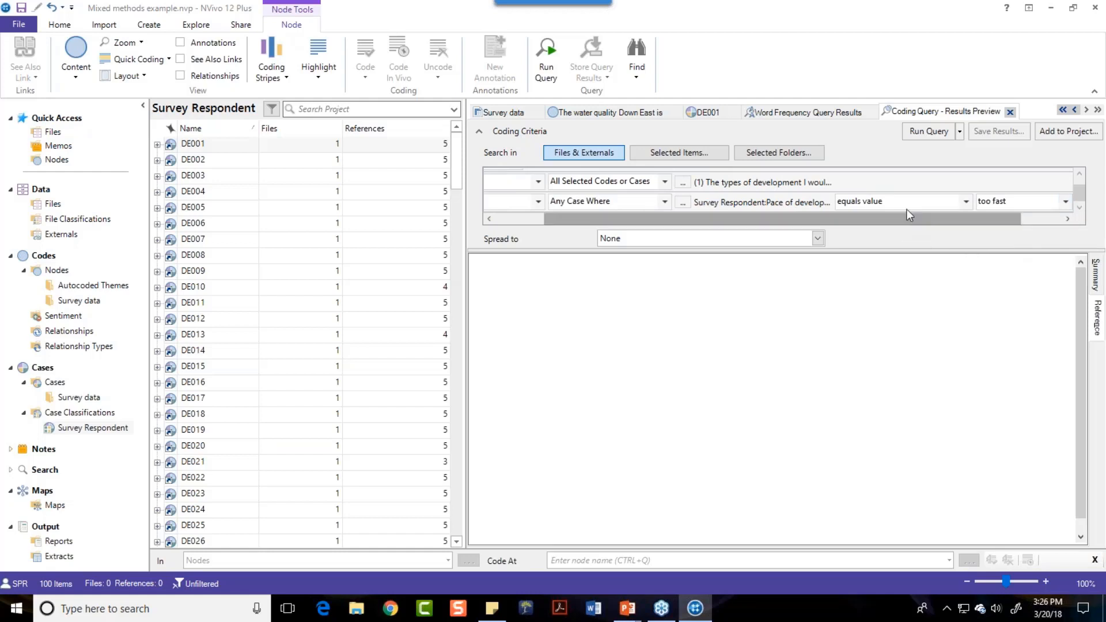
{"action": "left_click", "coordinate": [928, 132]}
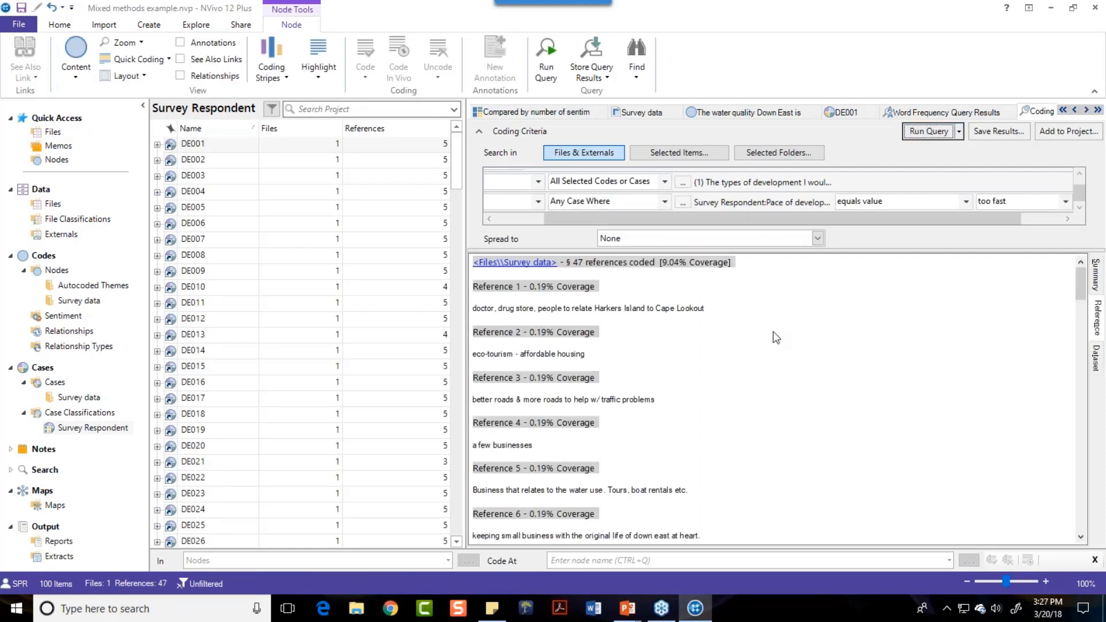
Step: Enlarge the coding query results to 140% and read through the coded references on desired types of development
{"action": "left_click", "coordinate": [1046, 582]}
{"action": "left_click", "coordinate": [1046, 582]}
{"action": "left_click", "coordinate": [1046, 582]}
{"action": "left_click", "coordinate": [1046, 582]}
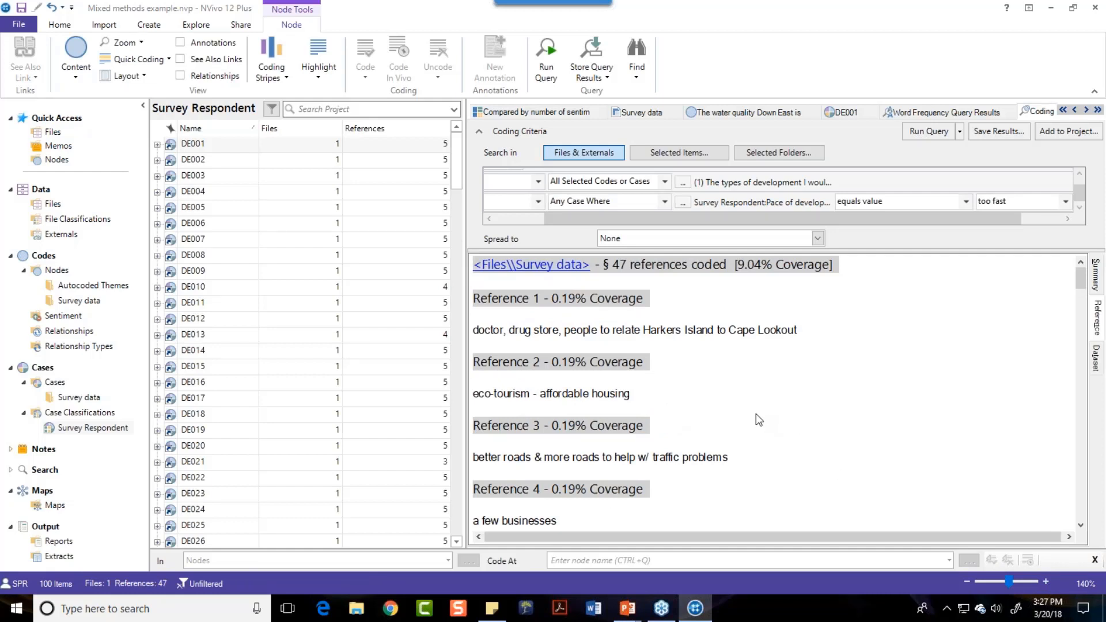
{"action": "scroll", "coordinate": [756, 414], "scroll_direction": "down", "scroll_amount": 3}
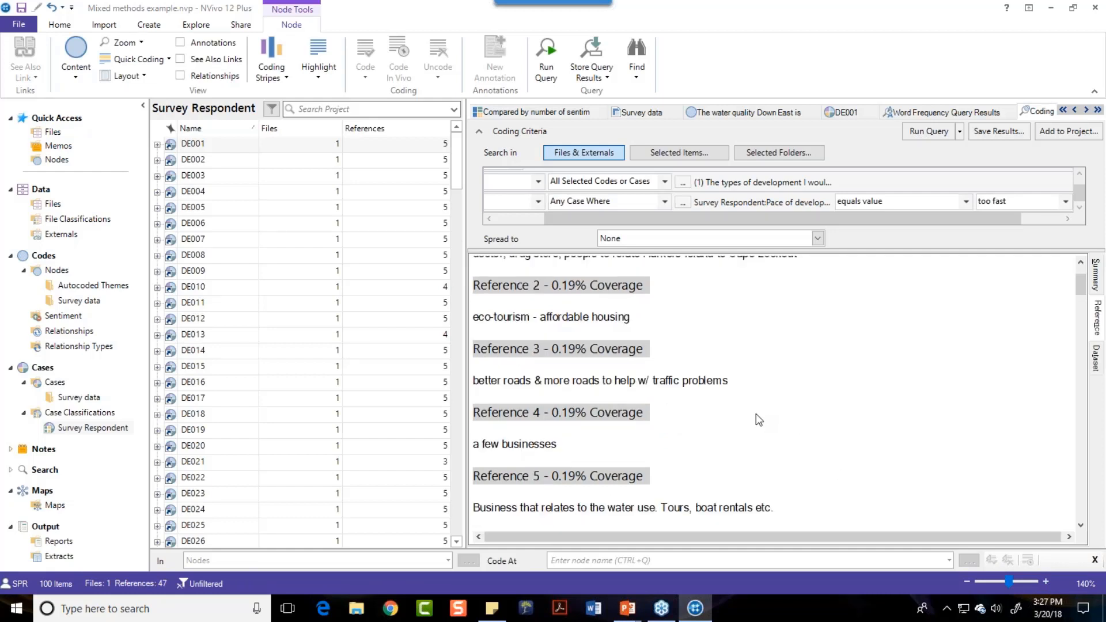
{"action": "scroll", "coordinate": [756, 414], "scroll_direction": "down", "scroll_amount": 3}
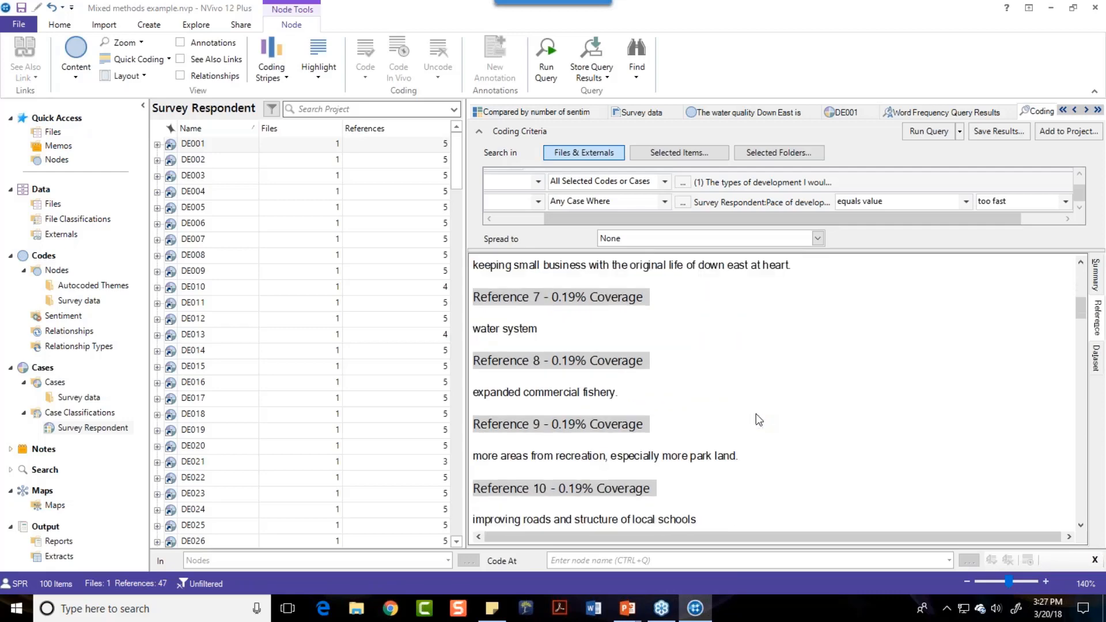
{"action": "scroll", "coordinate": [758, 421], "scroll_direction": "down", "scroll_amount": 4}
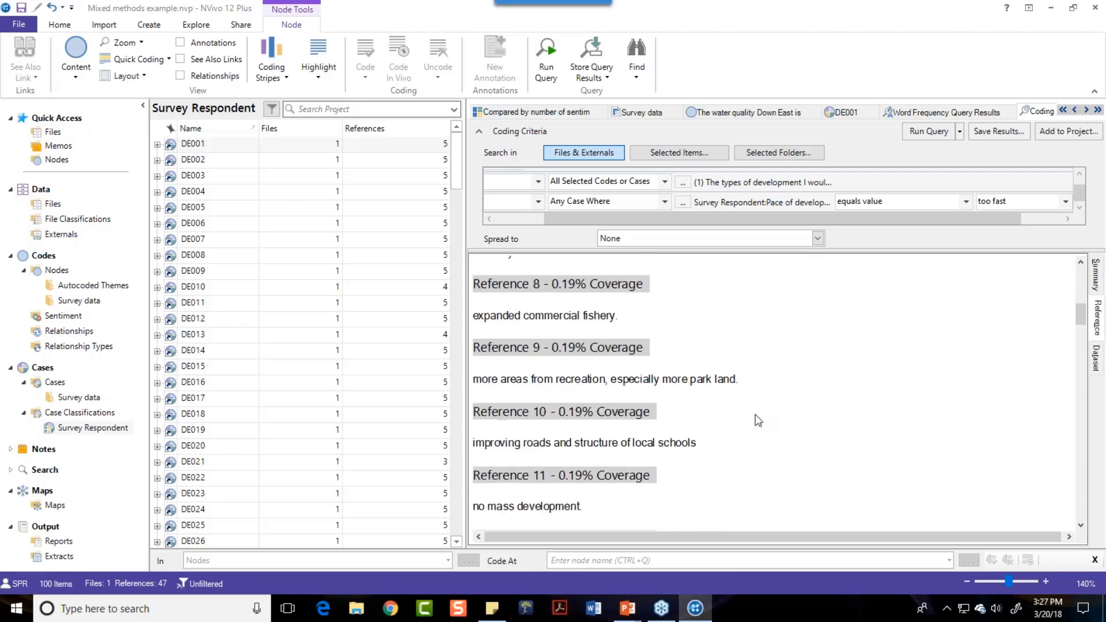
{"action": "scroll", "coordinate": [758, 420], "scroll_direction": "down", "scroll_amount": 4}
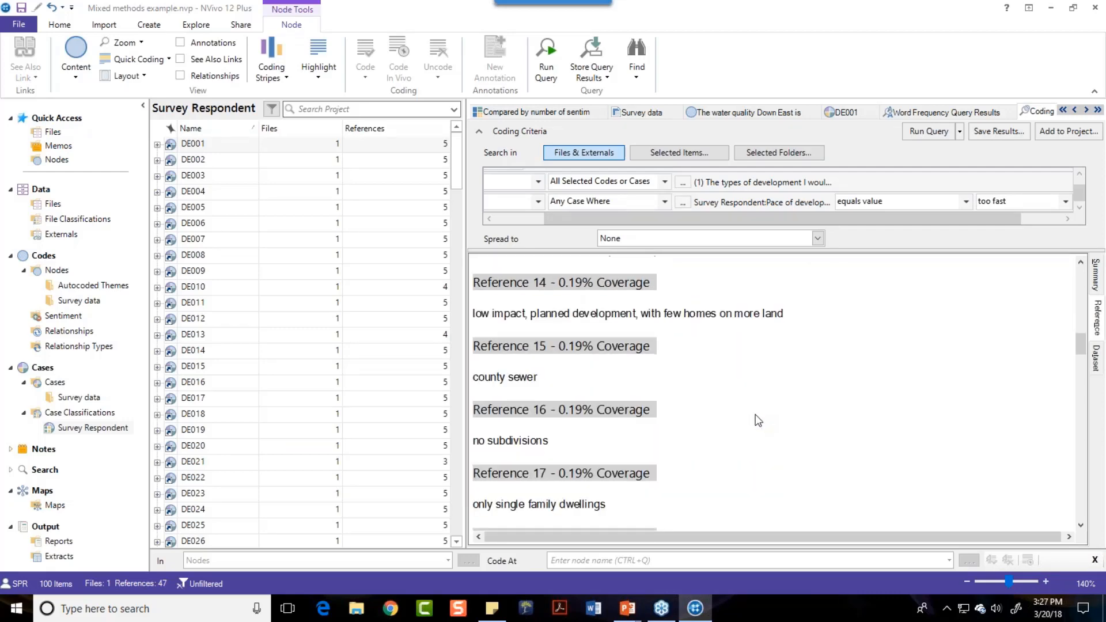
{"action": "scroll", "coordinate": [758, 420], "scroll_direction": "down", "scroll_amount": 4}
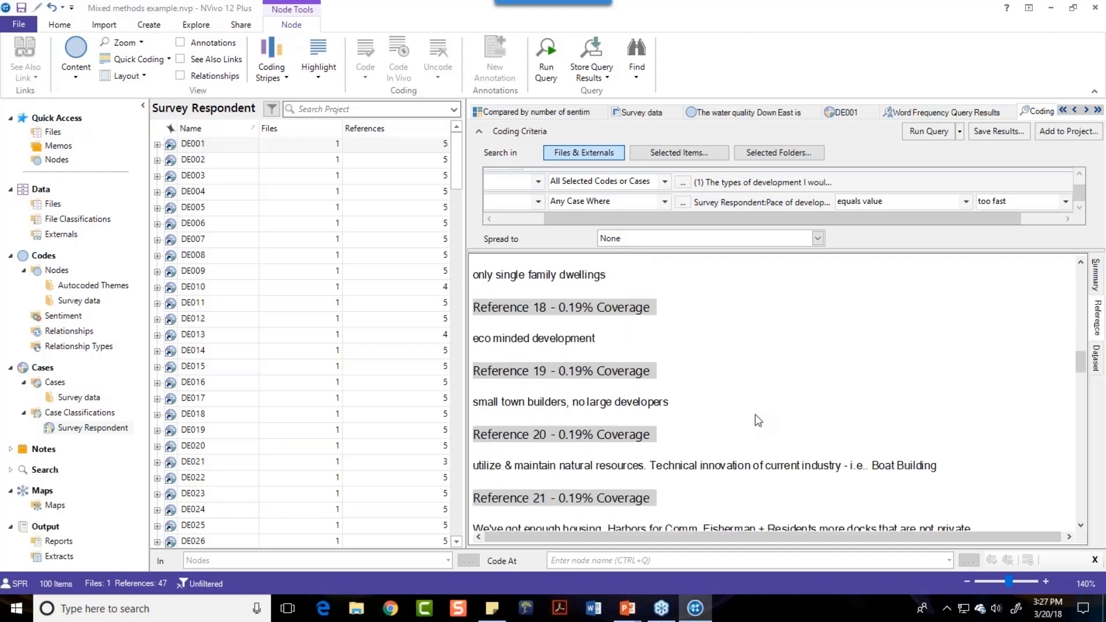
{"action": "scroll", "coordinate": [755, 415], "scroll_direction": "down", "scroll_amount": 1}
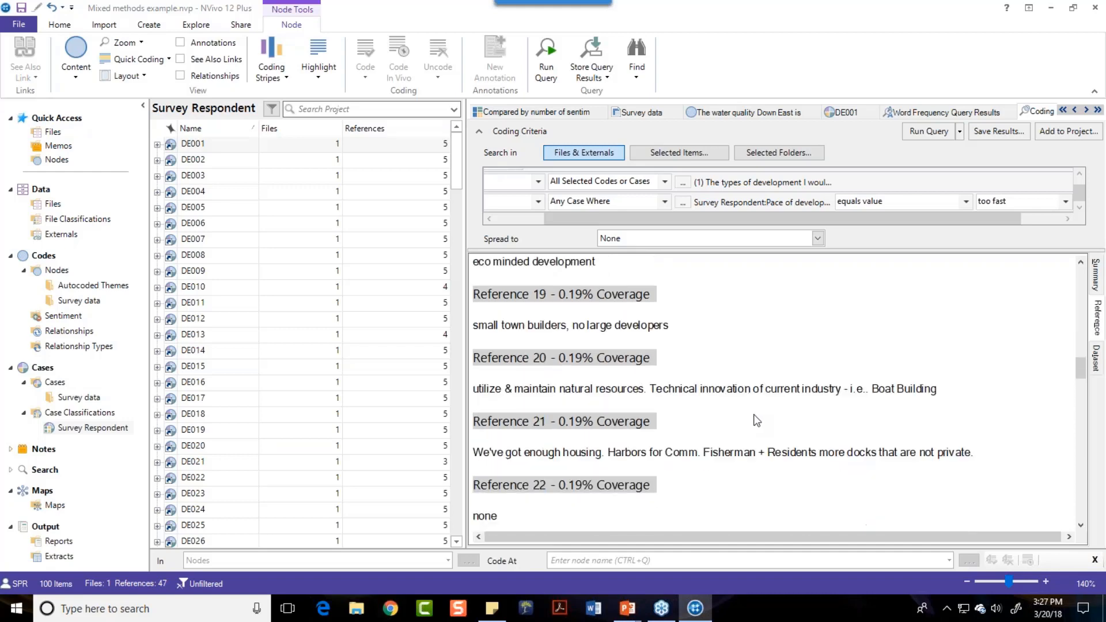
{"action": "scroll", "coordinate": [756, 421], "scroll_direction": "down", "scroll_amount": 3}
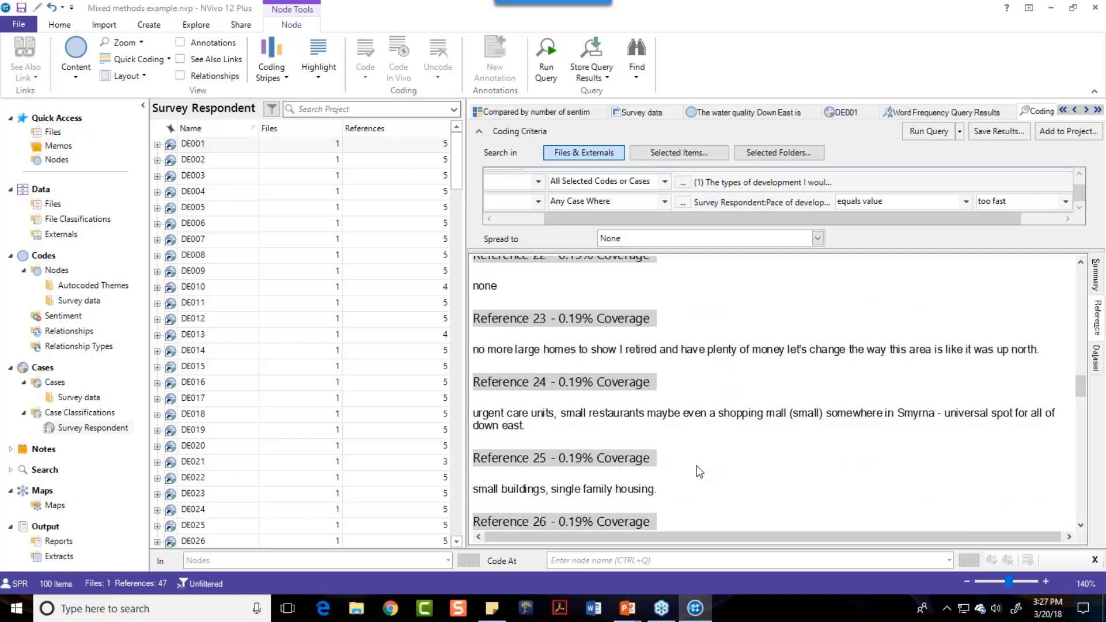
{"action": "scroll", "coordinate": [698, 471], "scroll_direction": "up", "scroll_amount": 12}
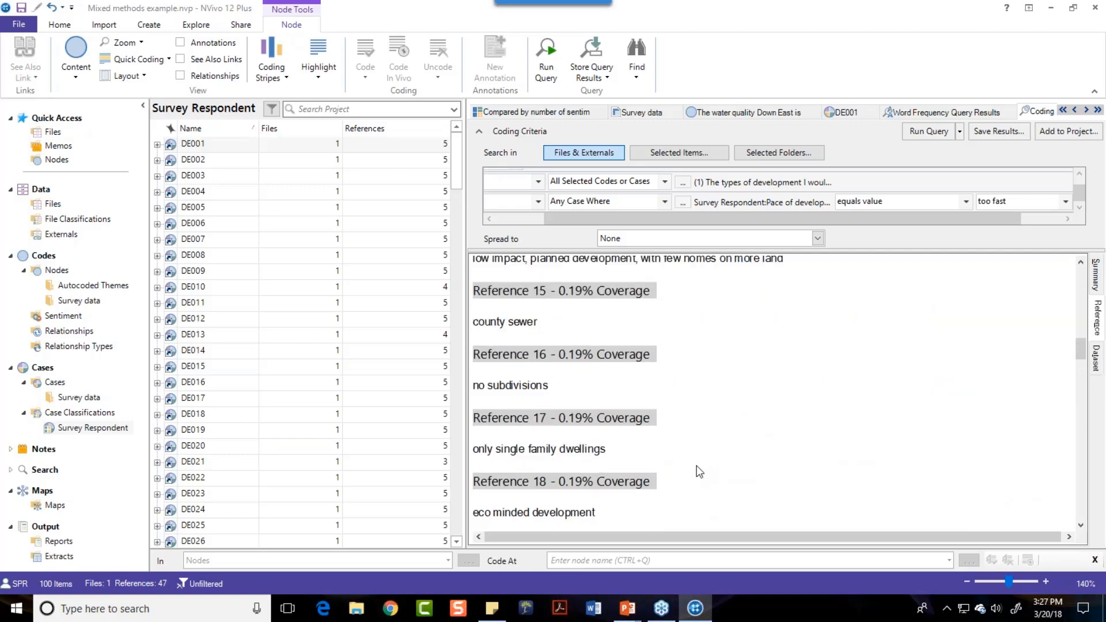
Step: Return to the start of the coding query results and close all open items, including the word frequency and coding query results
{"action": "scroll", "coordinate": [699, 472], "scroll_direction": "up", "scroll_amount": 10}
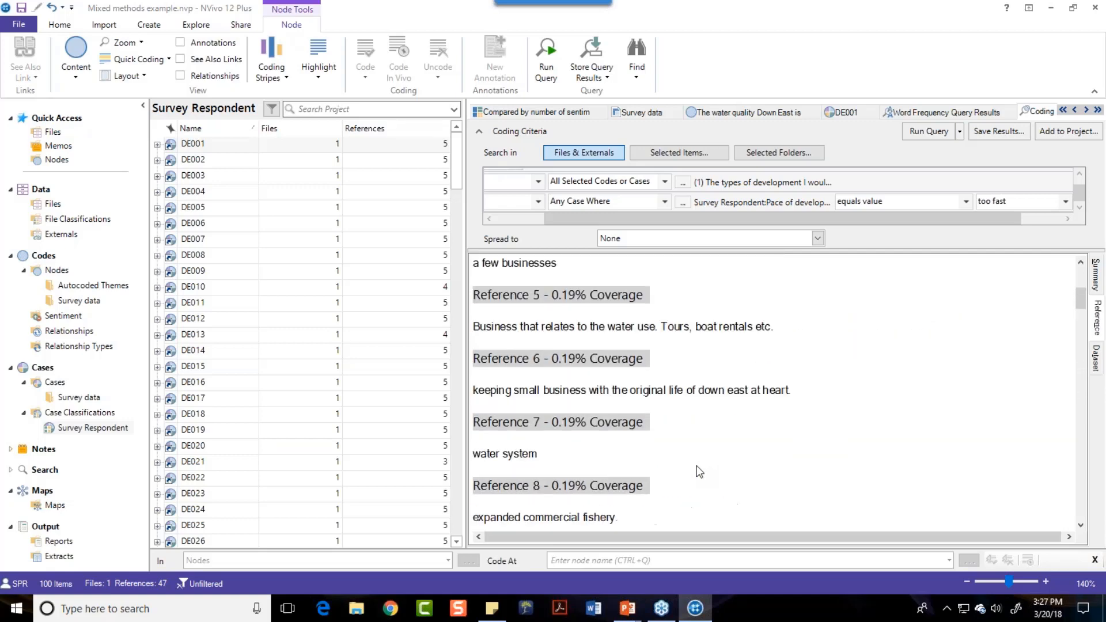
{"action": "scroll", "coordinate": [699, 471], "scroll_direction": "up", "scroll_amount": 2}
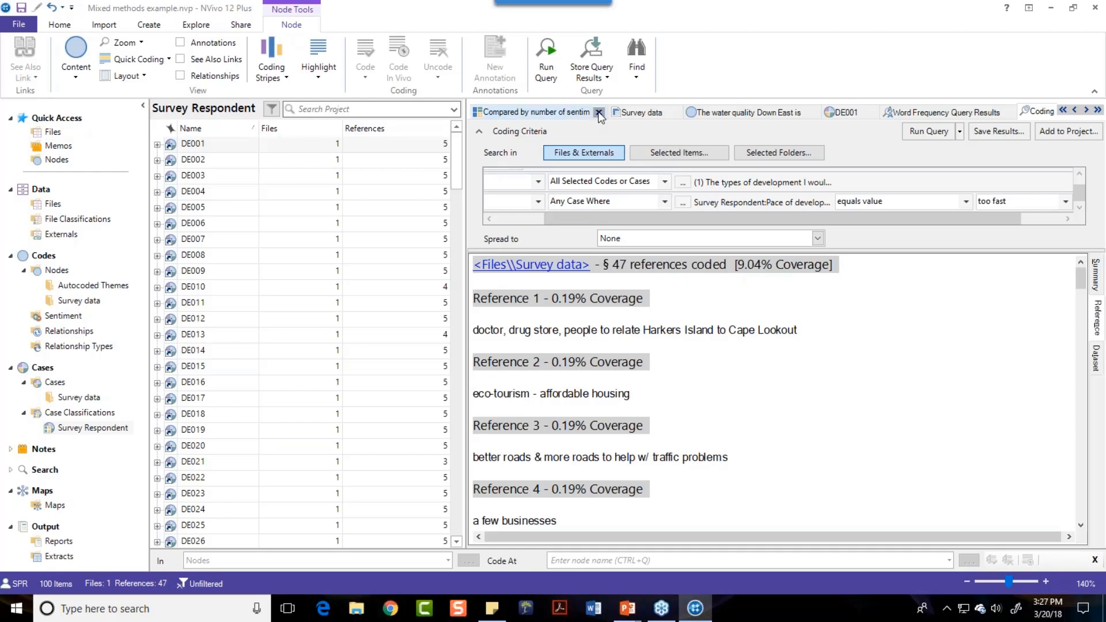
{"action": "left_click", "coordinate": [599, 113]}
{"action": "left_click", "coordinate": [598, 113]}
{"action": "left_click", "coordinate": [599, 113]}
{"action": "left_click", "coordinate": [599, 113]}
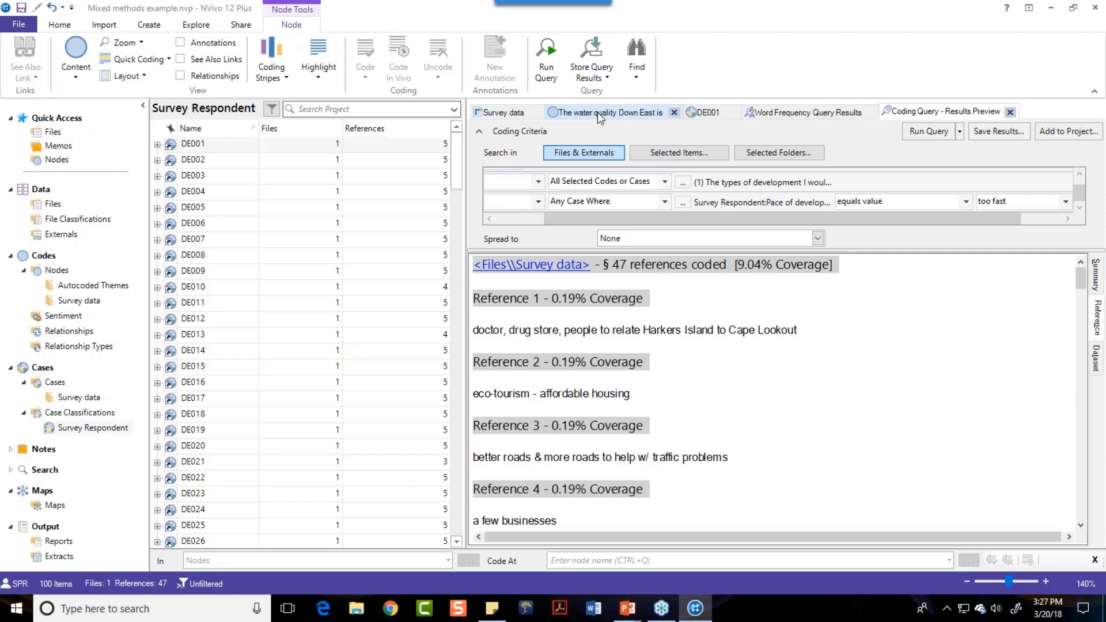
{"action": "left_click", "coordinate": [675, 113]}
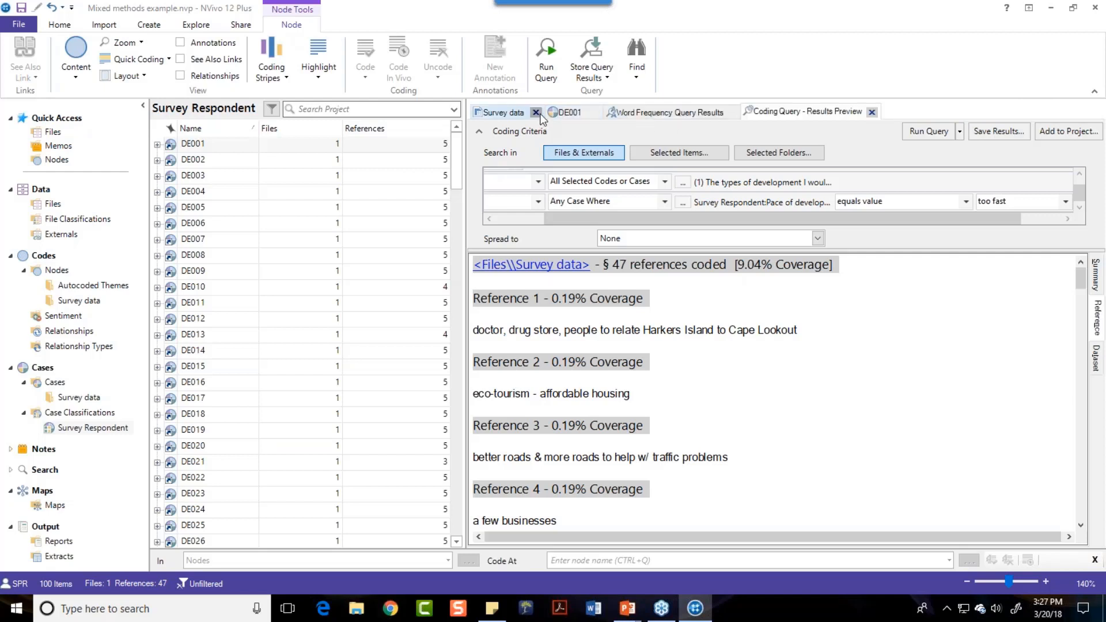
{"action": "left_click", "coordinate": [536, 112]}
{"action": "left_click", "coordinate": [521, 113]}
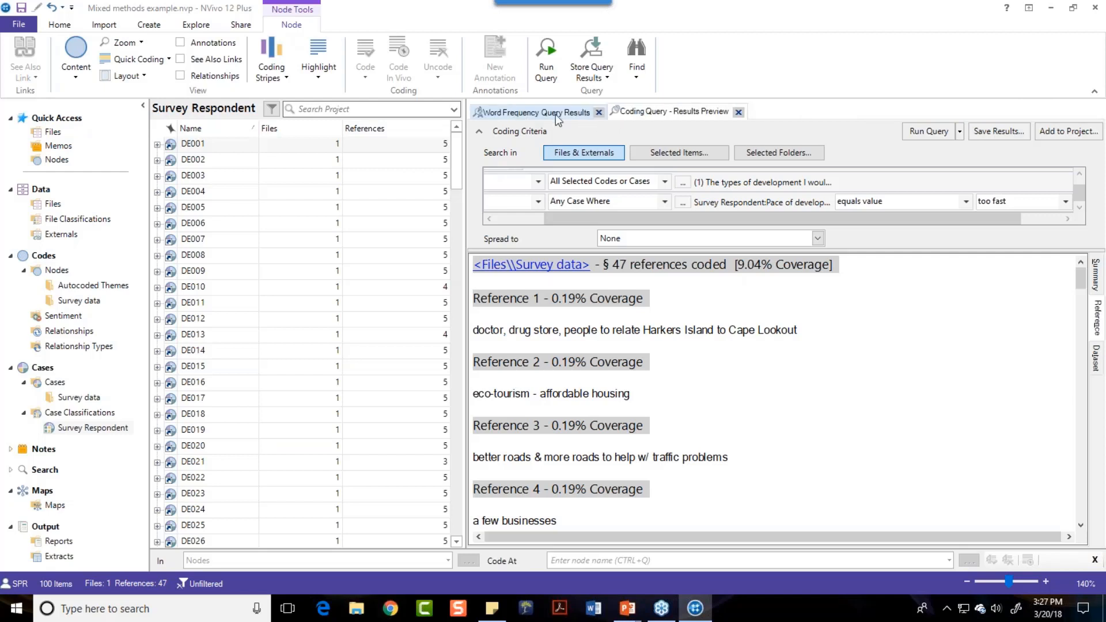
{"action": "left_click", "coordinate": [598, 113]}
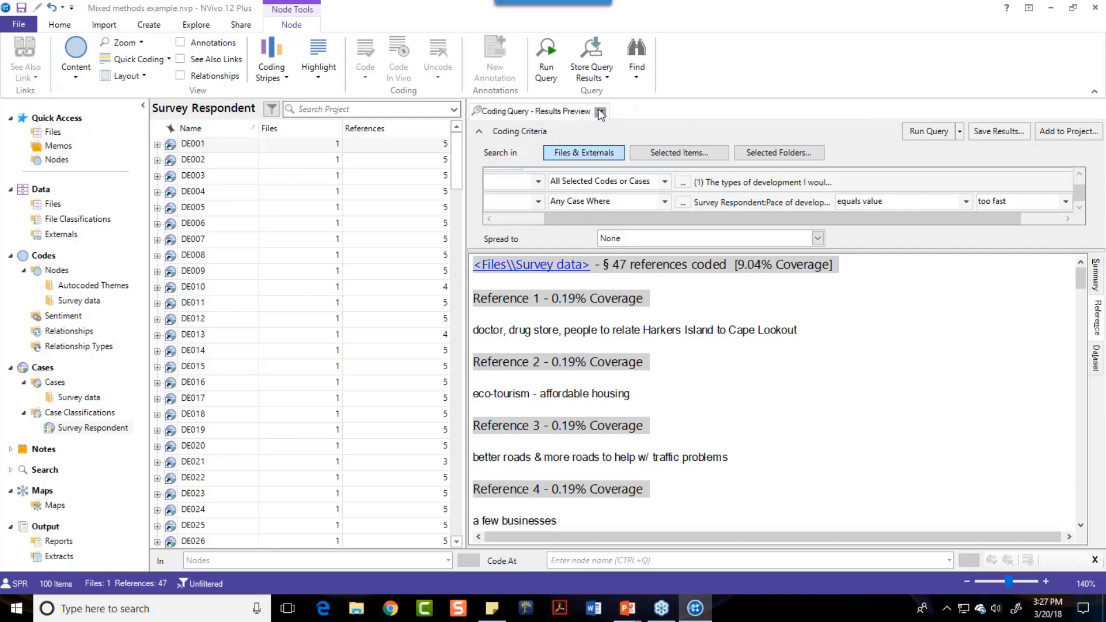
{"action": "left_click", "coordinate": [601, 113]}
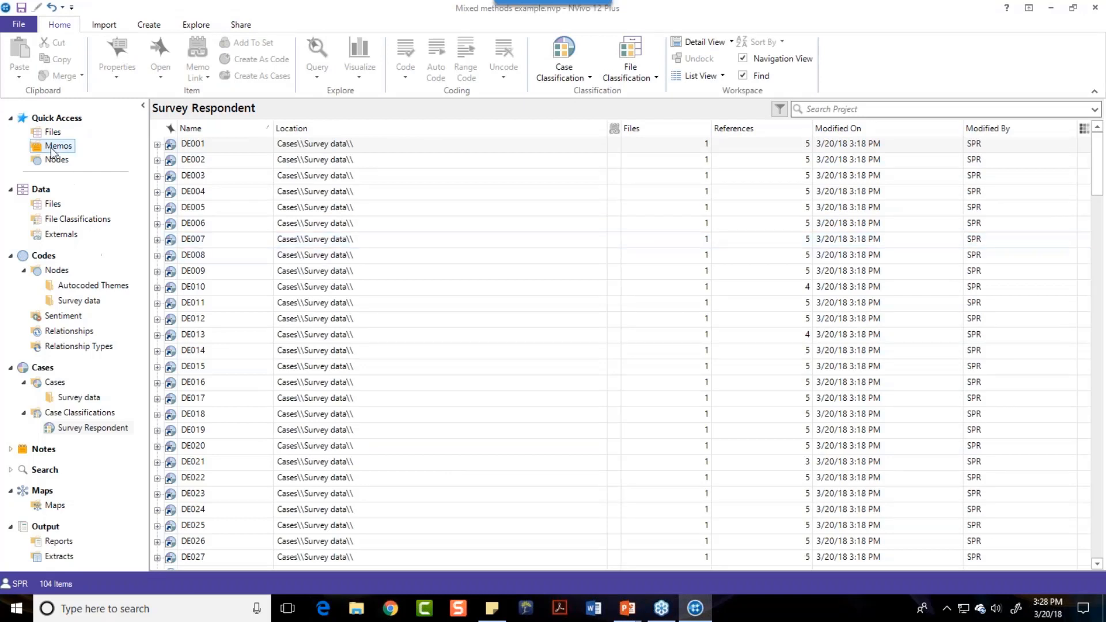
Step: Create a new folder named "Interviews" under the data Files
{"action": "left_click", "coordinate": [50, 206]}
{"action": "right_click", "coordinate": [46, 205]}
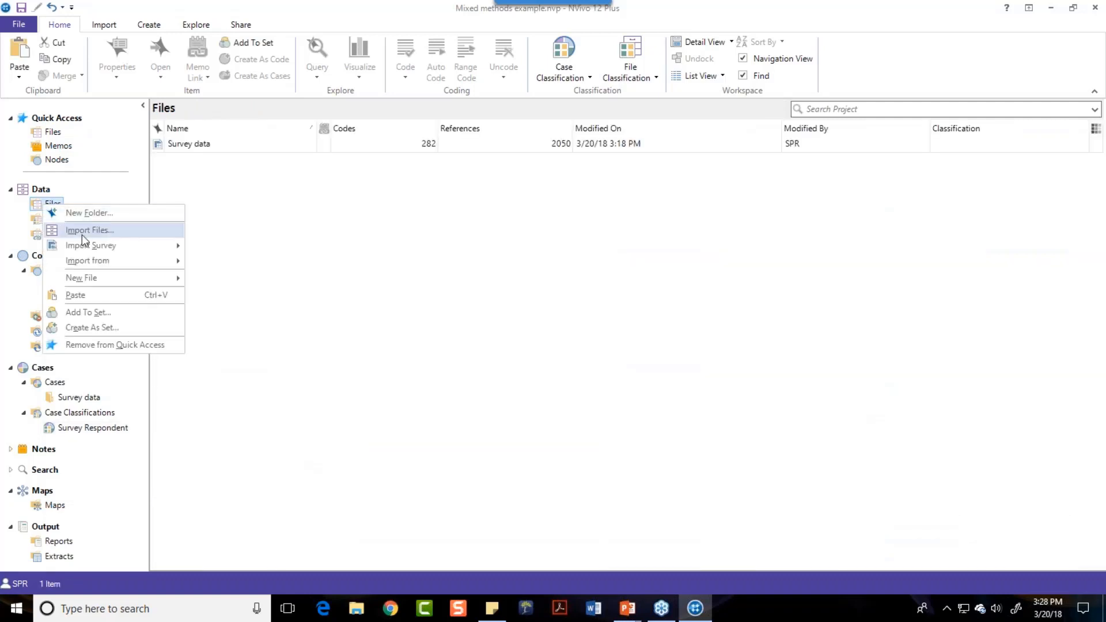
{"action": "left_click", "coordinate": [86, 213]}
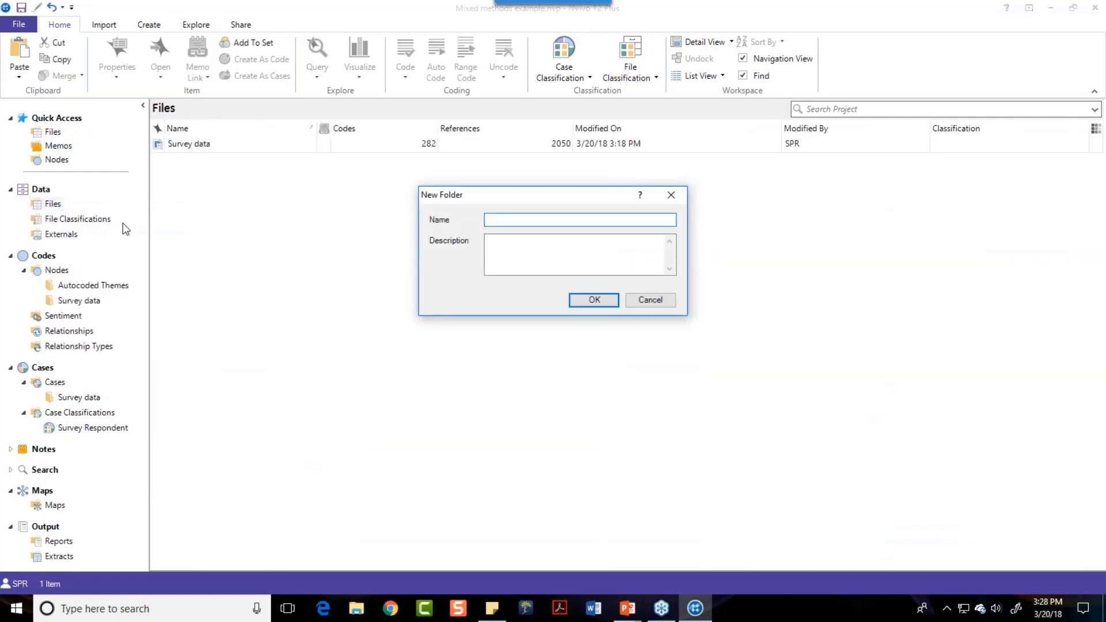
{"action": "type", "text": "Interviews"}
{"action": "left_click", "coordinate": [584, 300]}
Step: Import the first three Word interview transcripts from Sample Data Files > Interviews into the Interviews folder
{"action": "left_click", "coordinate": [69, 222]}
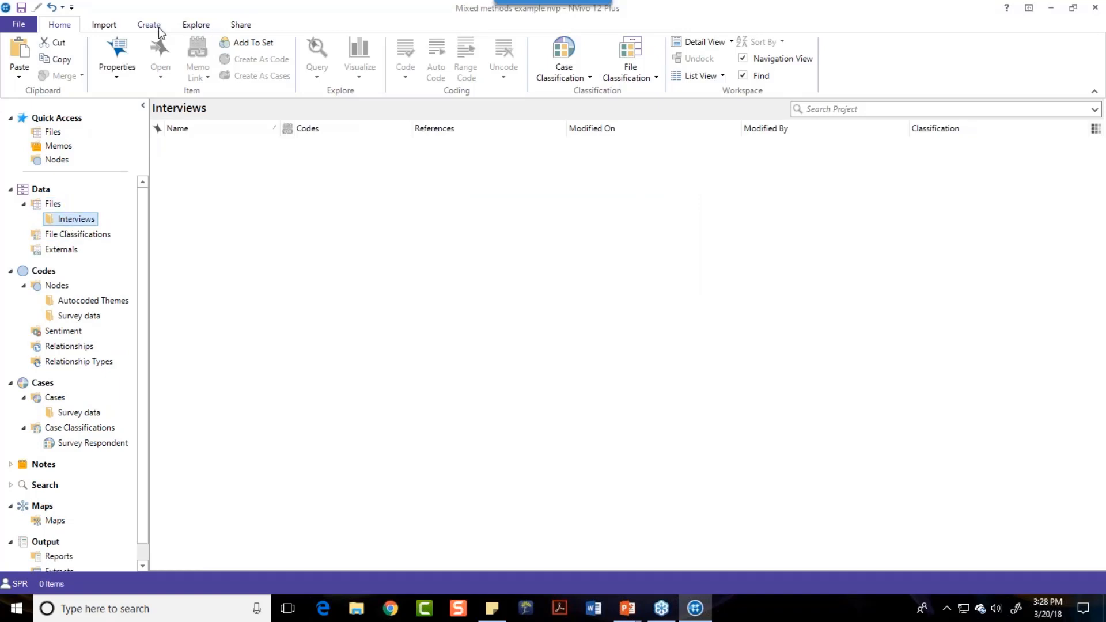
{"action": "left_click", "coordinate": [113, 29]}
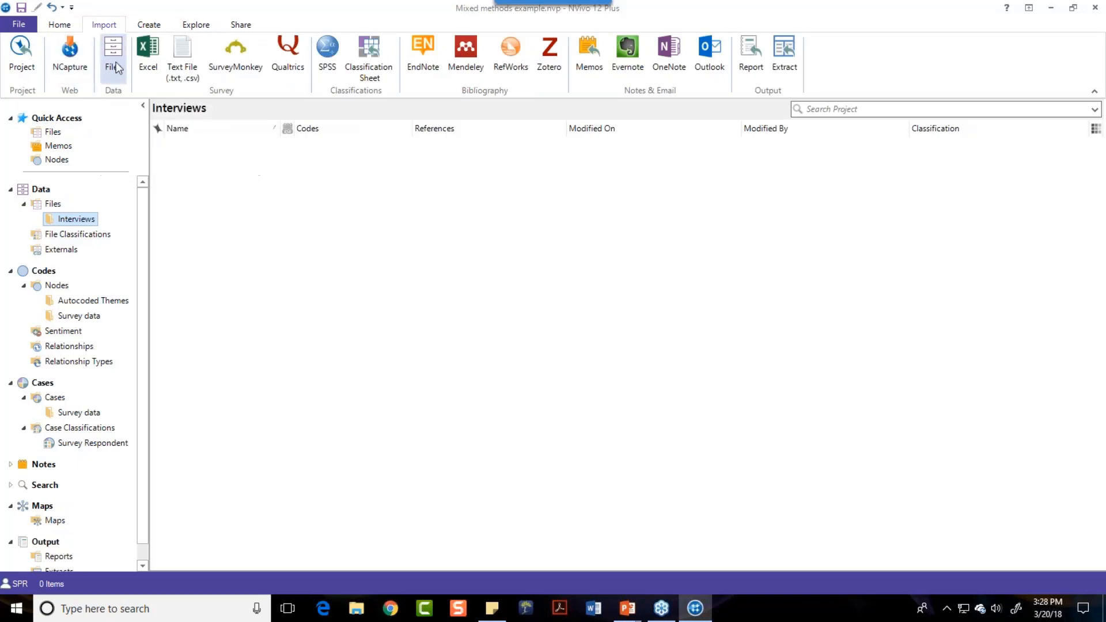
{"action": "left_click", "coordinate": [114, 56]}
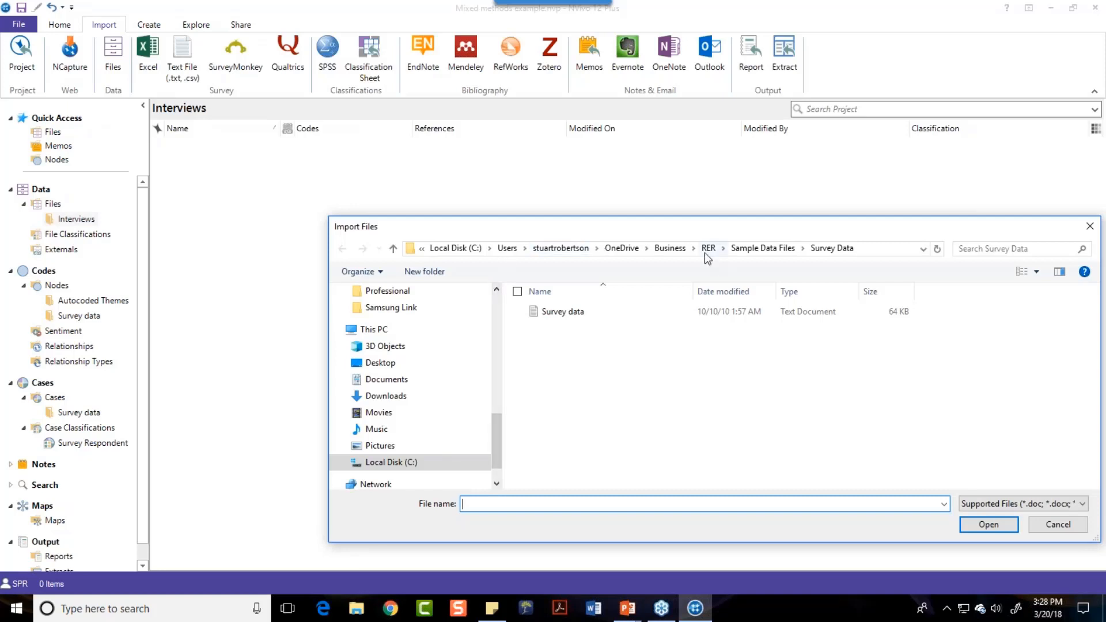
{"action": "left_click", "coordinate": [763, 247]}
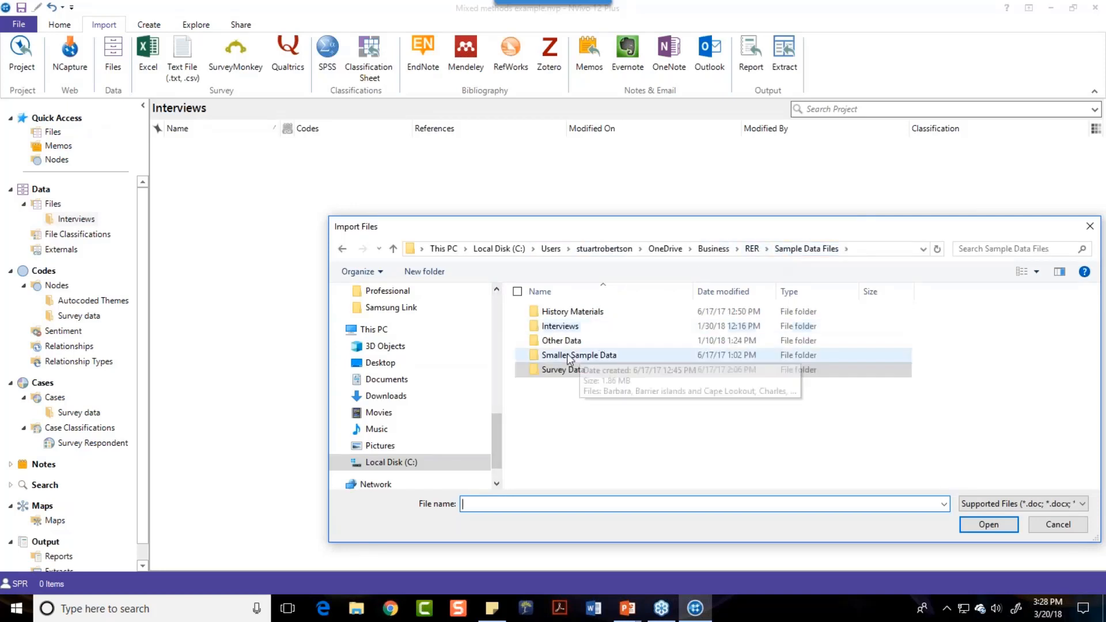
{"action": "double_click", "coordinate": [567, 328]}
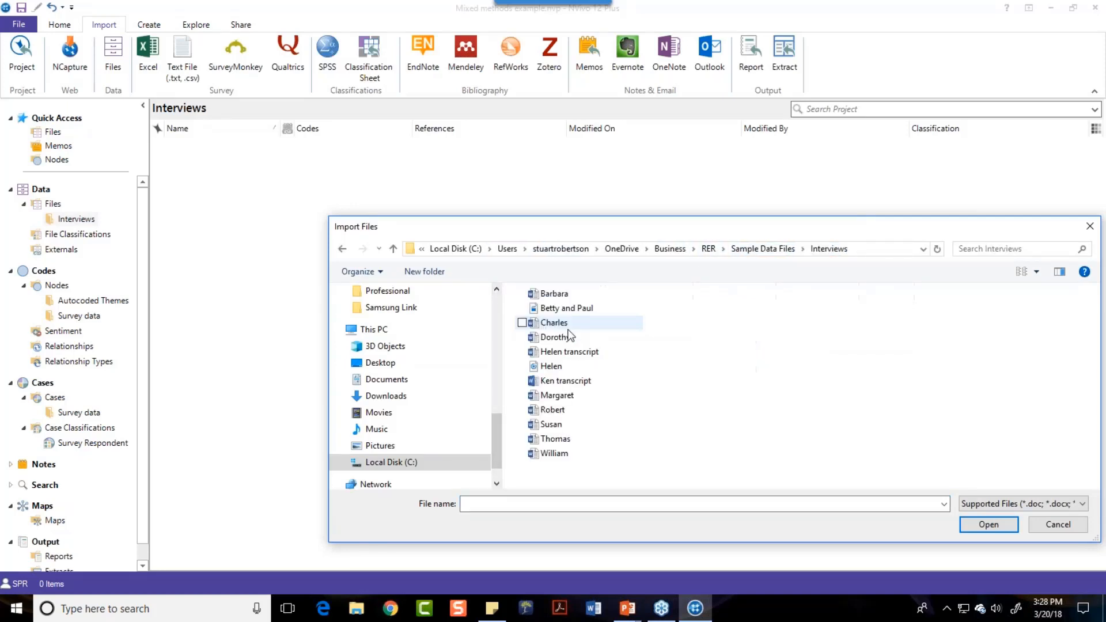
{"action": "left_click", "coordinate": [523, 294]}
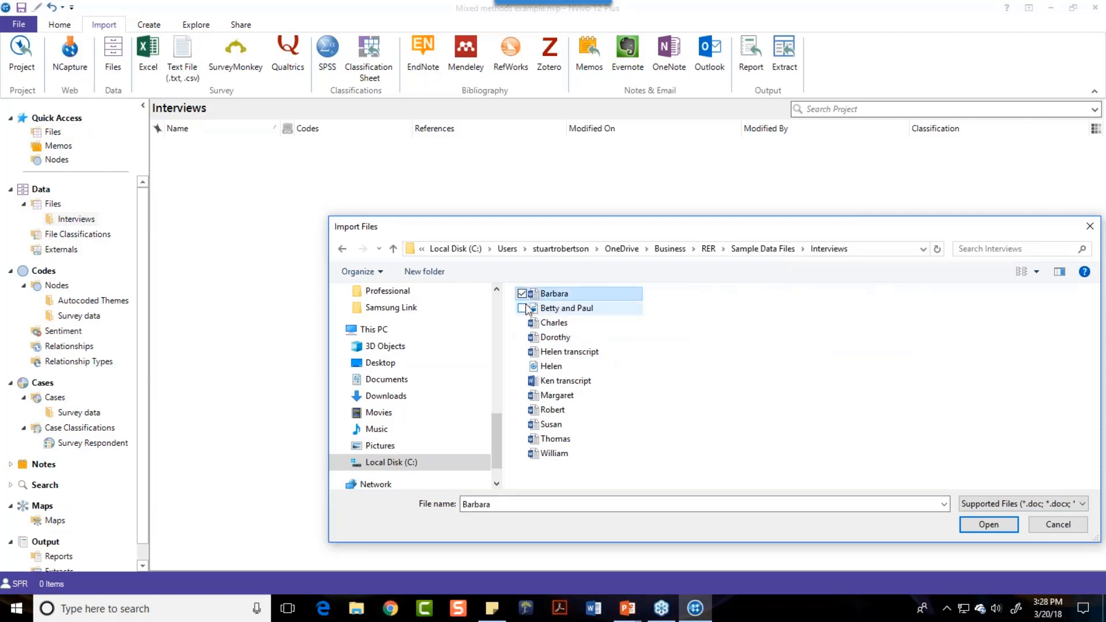
{"action": "left_click", "coordinate": [523, 323]}
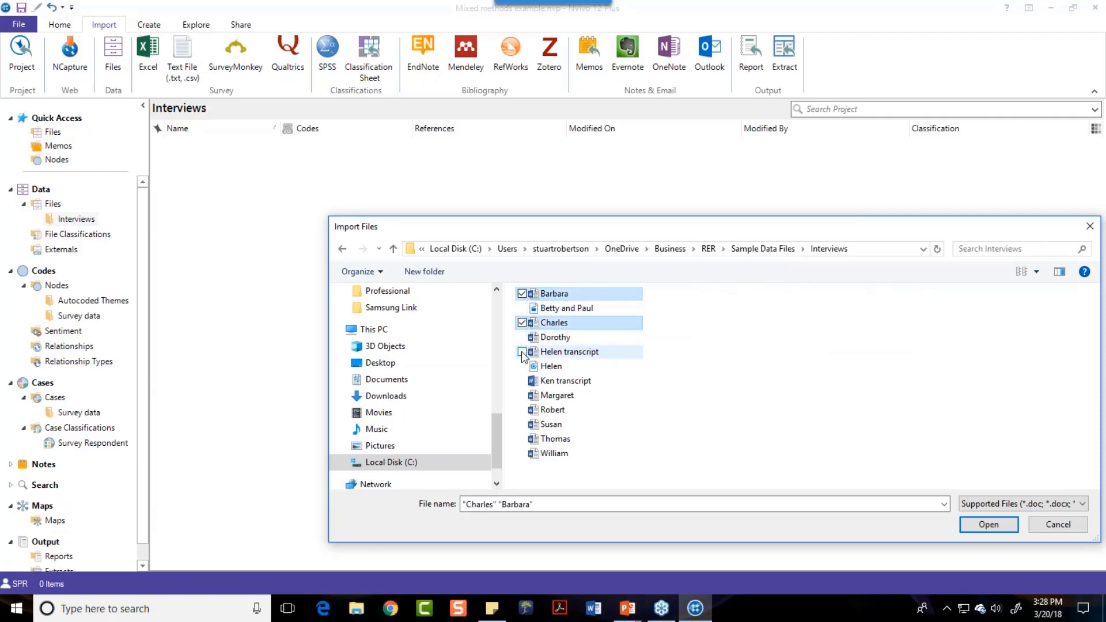
{"action": "left_click", "coordinate": [523, 337]}
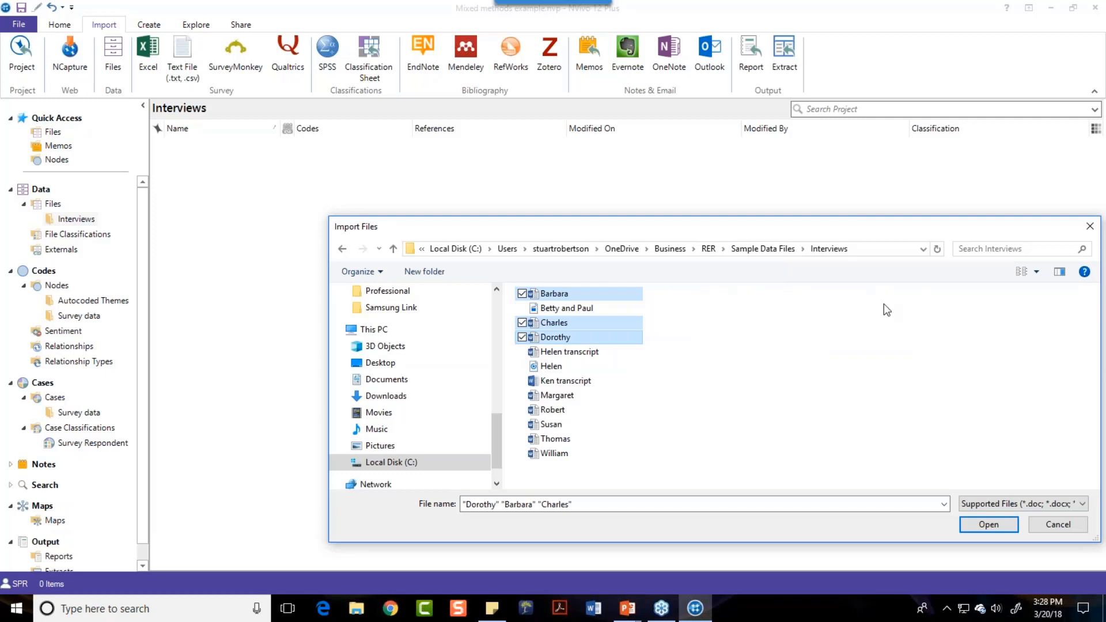
{"action": "left_click_drag", "start_coordinate": [767, 238], "coordinate": [549, 164]}
{"action": "left_click", "coordinate": [787, 458]}
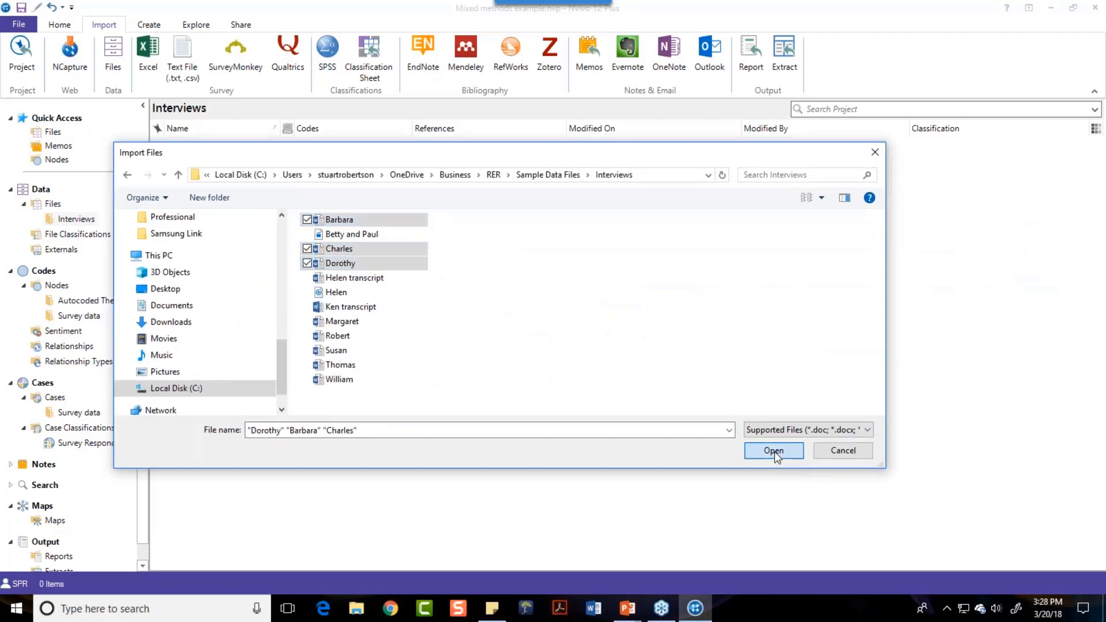
{"action": "key", "text": "Return"}
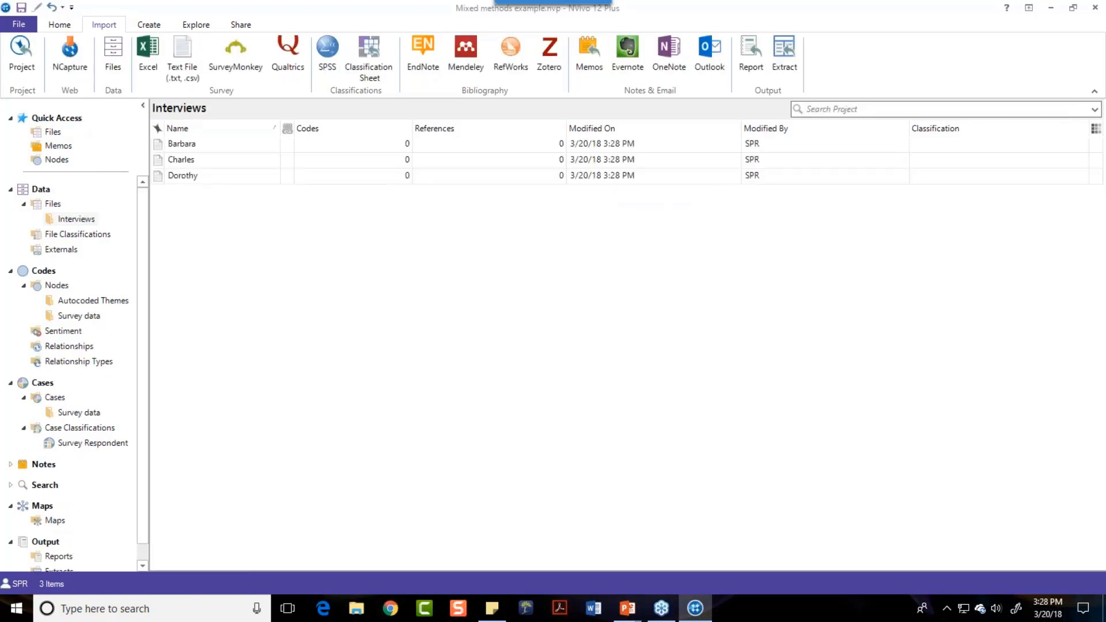
Step: Open all three imported interview transcripts and sort the Interviews list by name in ascending order
{"action": "left_click", "coordinate": [174, 145]}
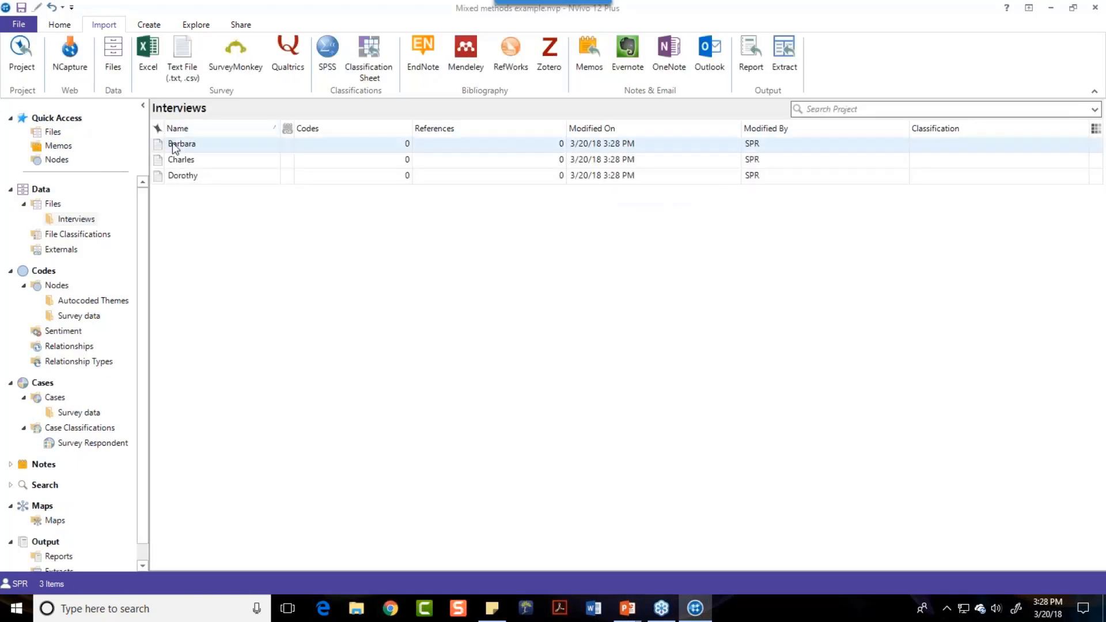
{"action": "double_click", "coordinate": [174, 147]}
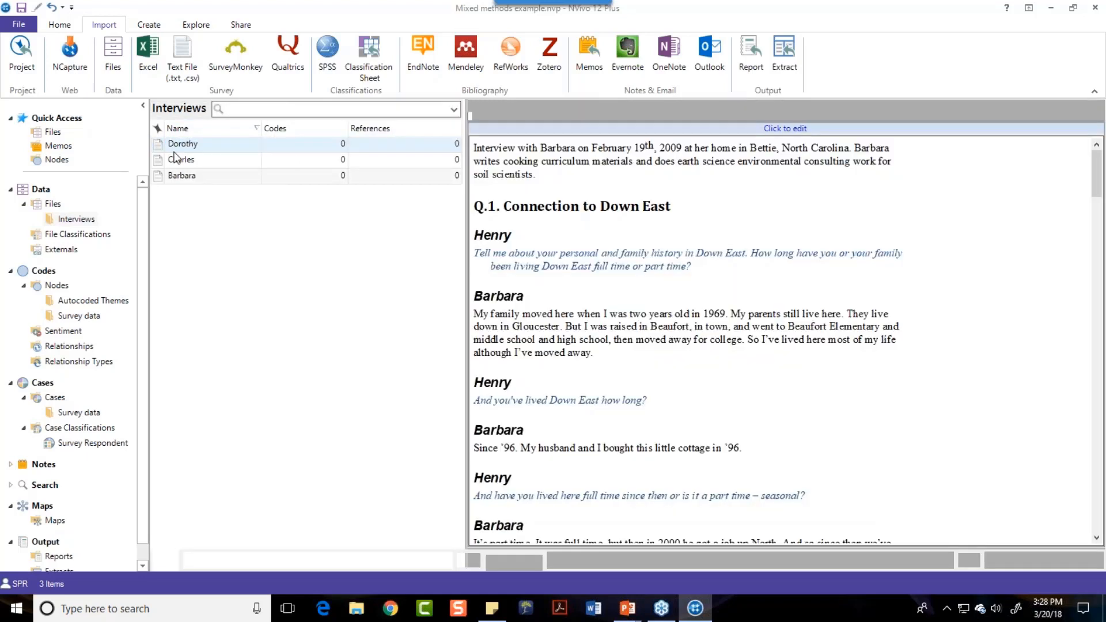
{"action": "double_click", "coordinate": [180, 162]}
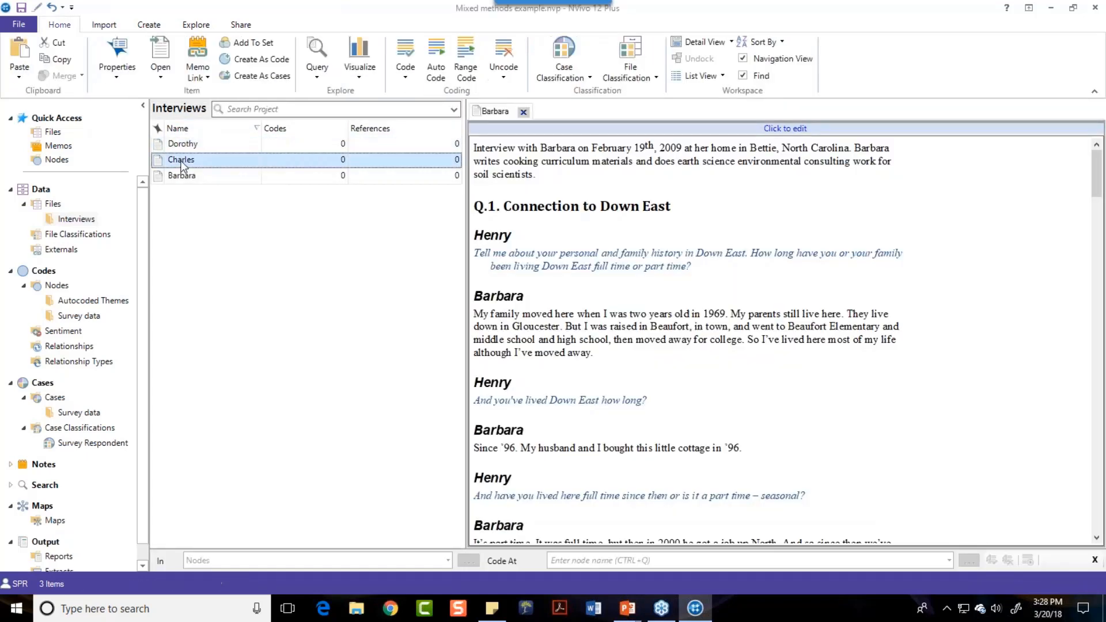
{"action": "double_click", "coordinate": [186, 176]}
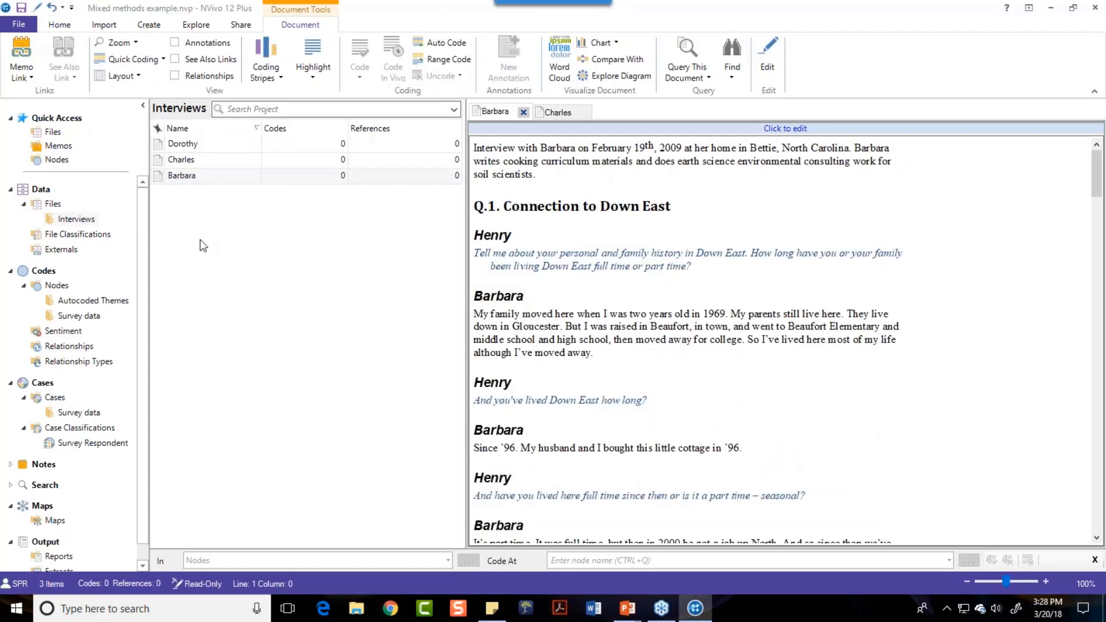
{"action": "left_click", "coordinate": [178, 147]}
{"action": "double_click", "coordinate": [179, 147]}
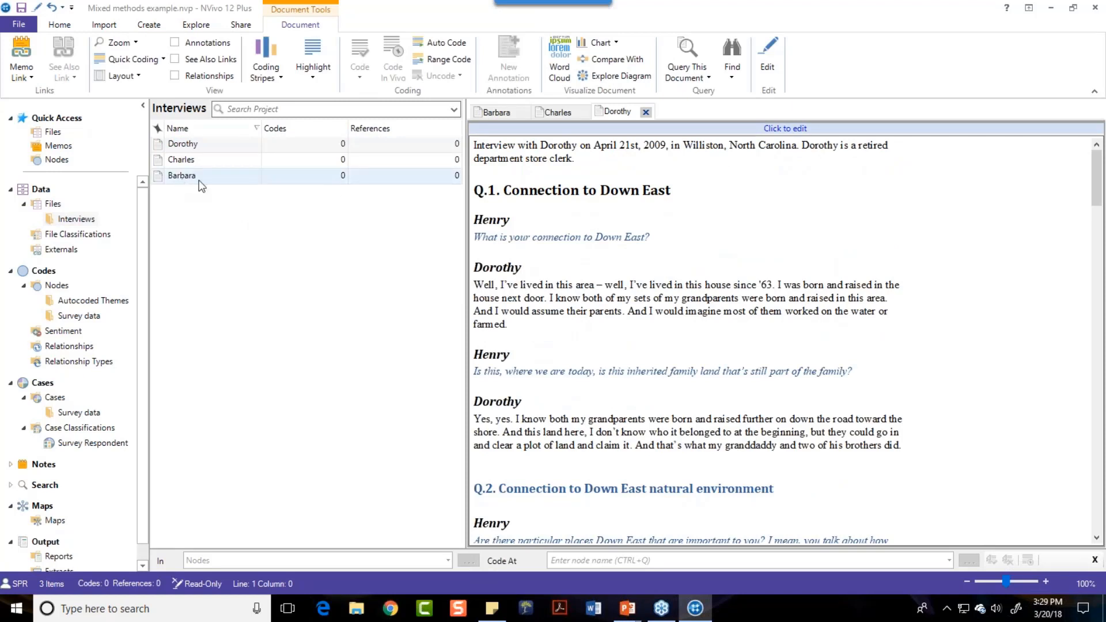
{"action": "left_click", "coordinate": [209, 128]}
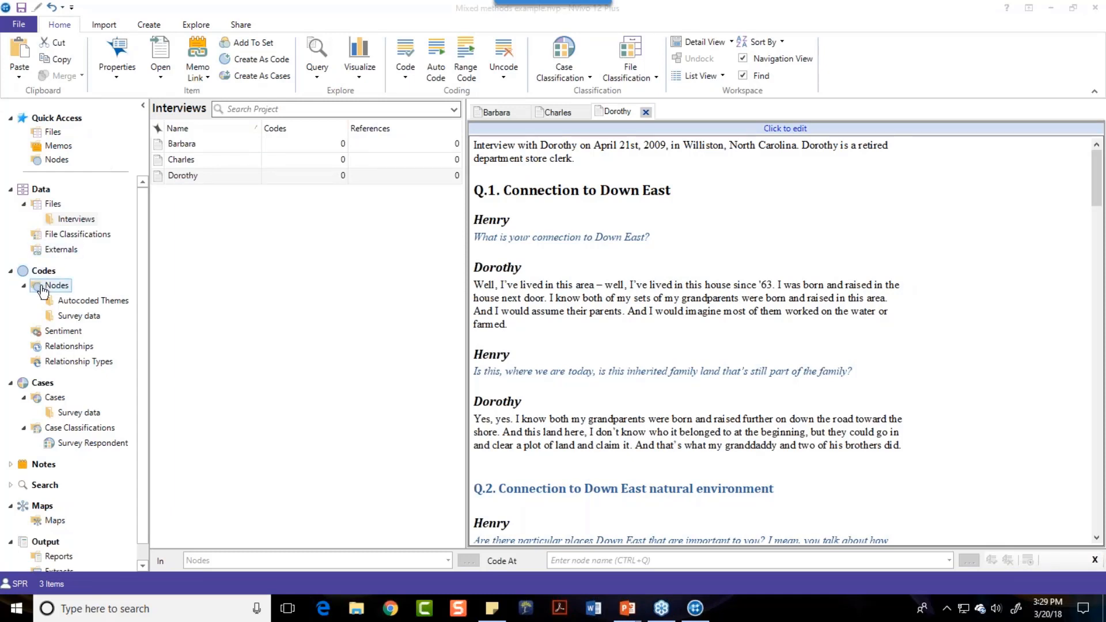
Step: Create a new node named "Family" directly under Nodes
{"action": "left_click", "coordinate": [41, 288]}
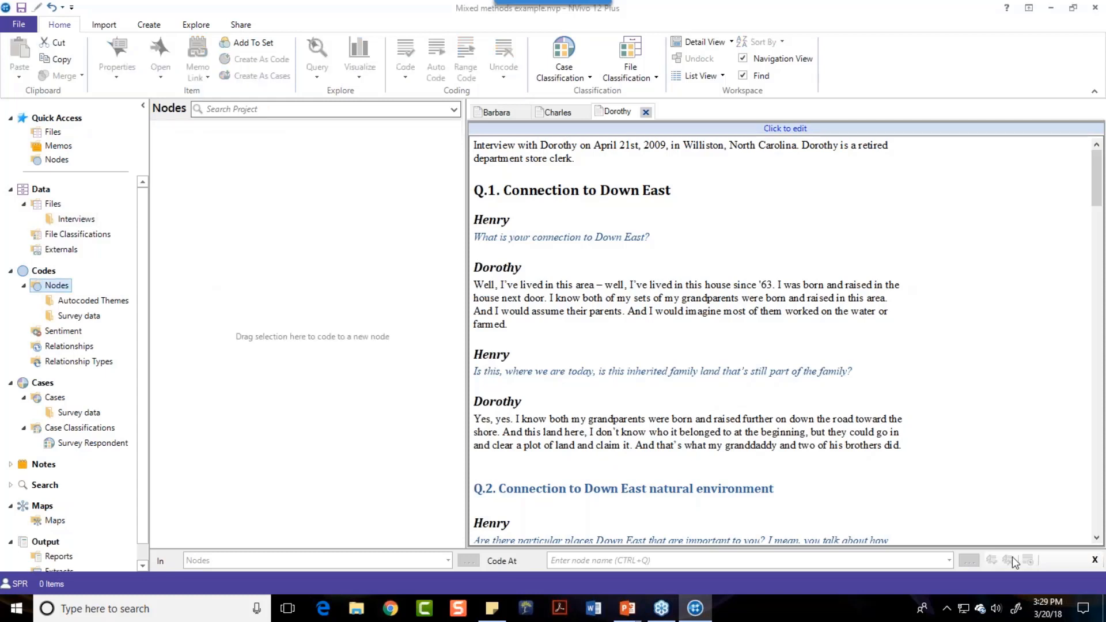
{"action": "left_click", "coordinate": [231, 272]}
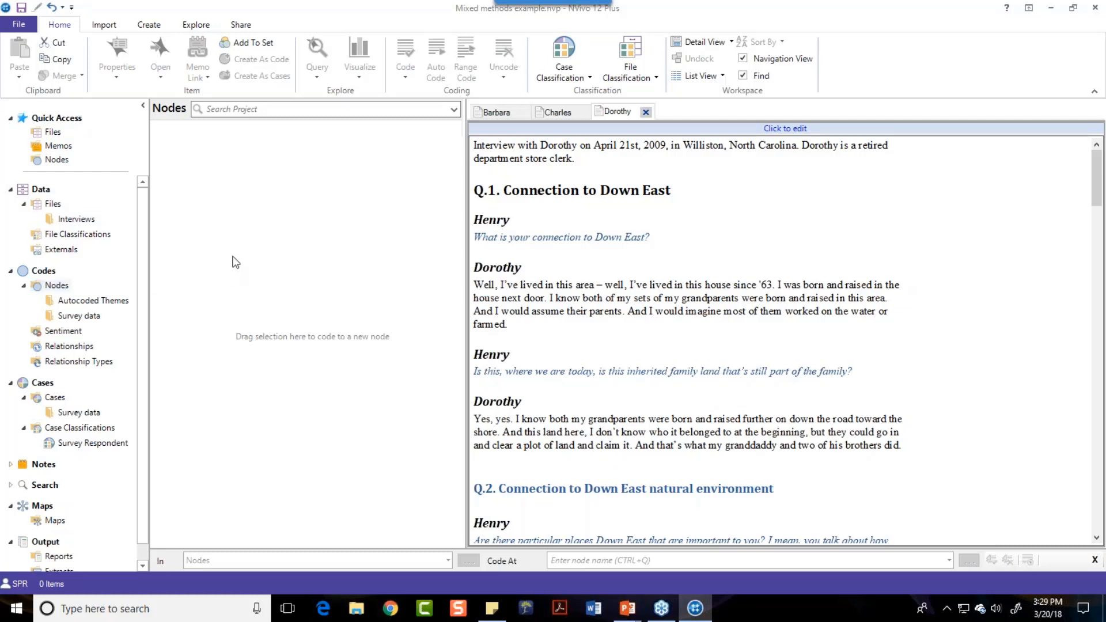
{"action": "right_click", "coordinate": [252, 242]}
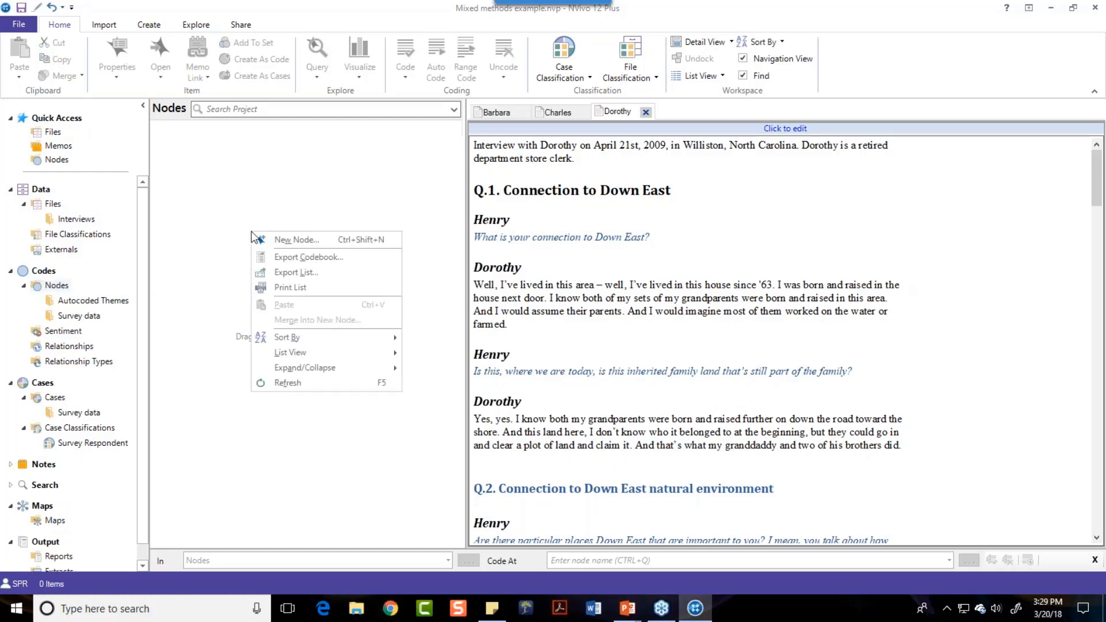
{"action": "left_click", "coordinate": [281, 248]}
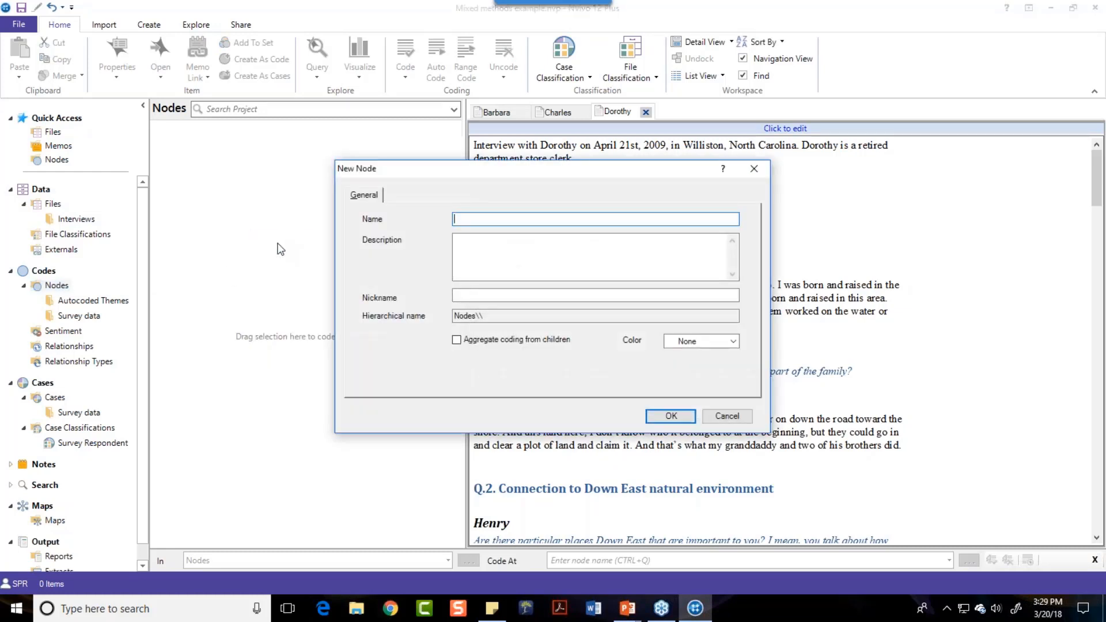
{"action": "type", "text": "Family"}
{"action": "left_click", "coordinate": [671, 416]}
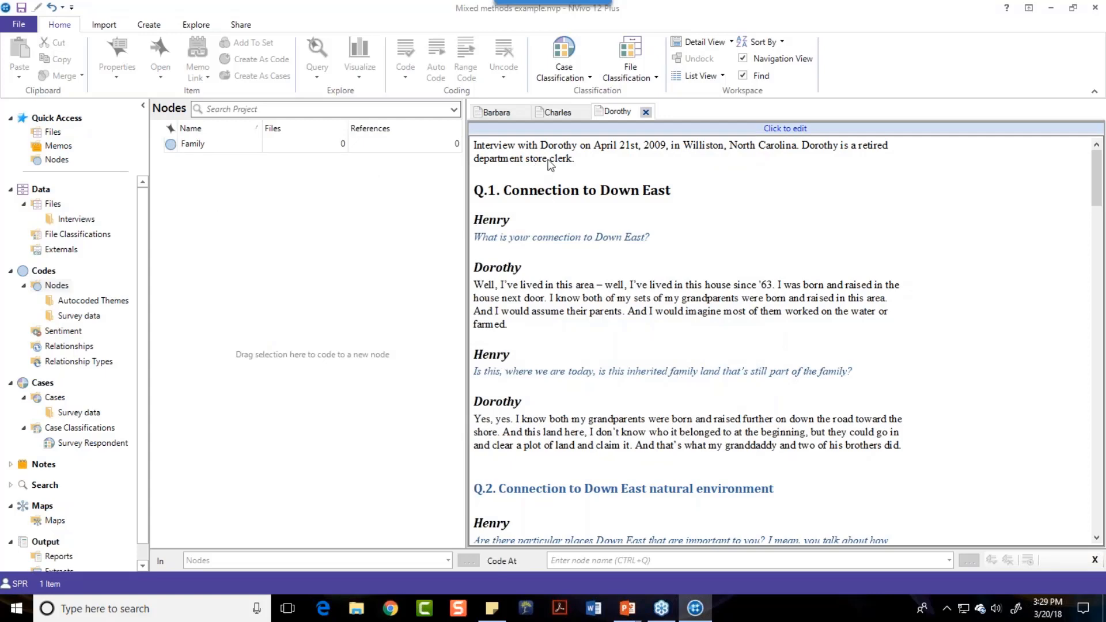
Step: Code "My family moved here when I was two years old in 1969." in the first interview transcript at the Family node and open the node
{"action": "left_click", "coordinate": [495, 111]}
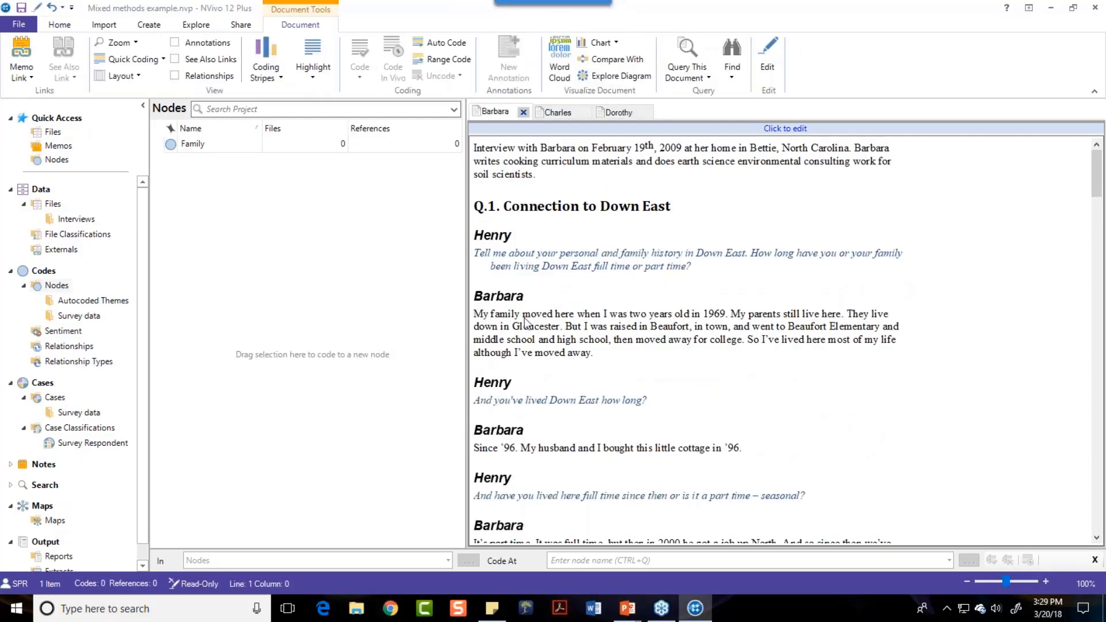
{"action": "left_click", "coordinate": [1044, 581]}
{"action": "left_click", "coordinate": [1044, 581]}
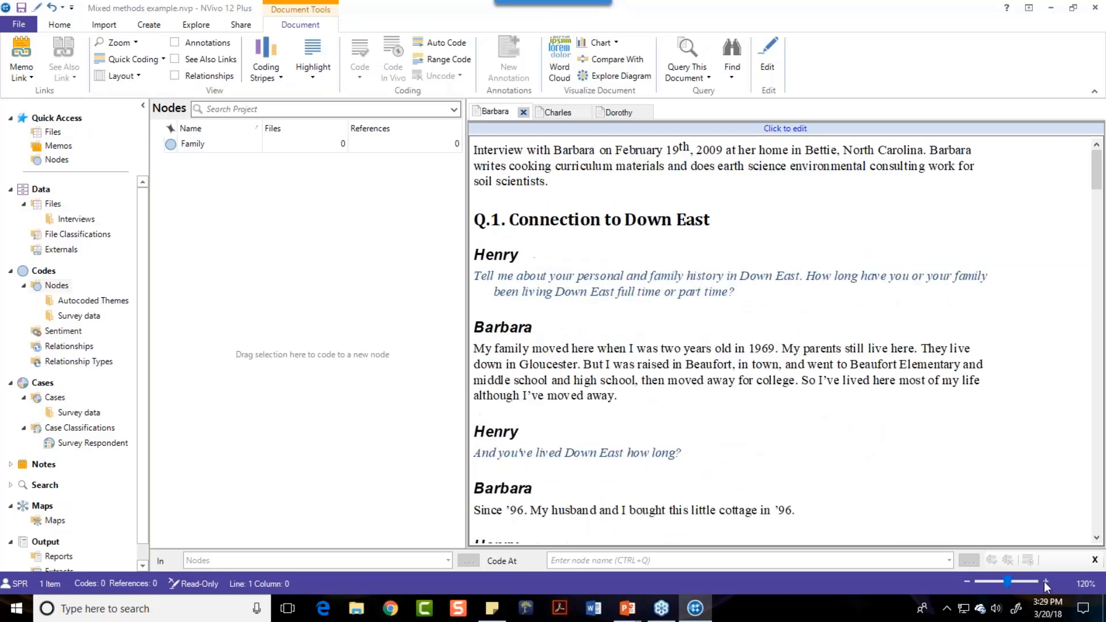
{"action": "left_click_drag", "start_coordinate": [475, 350], "coordinate": [783, 353]}
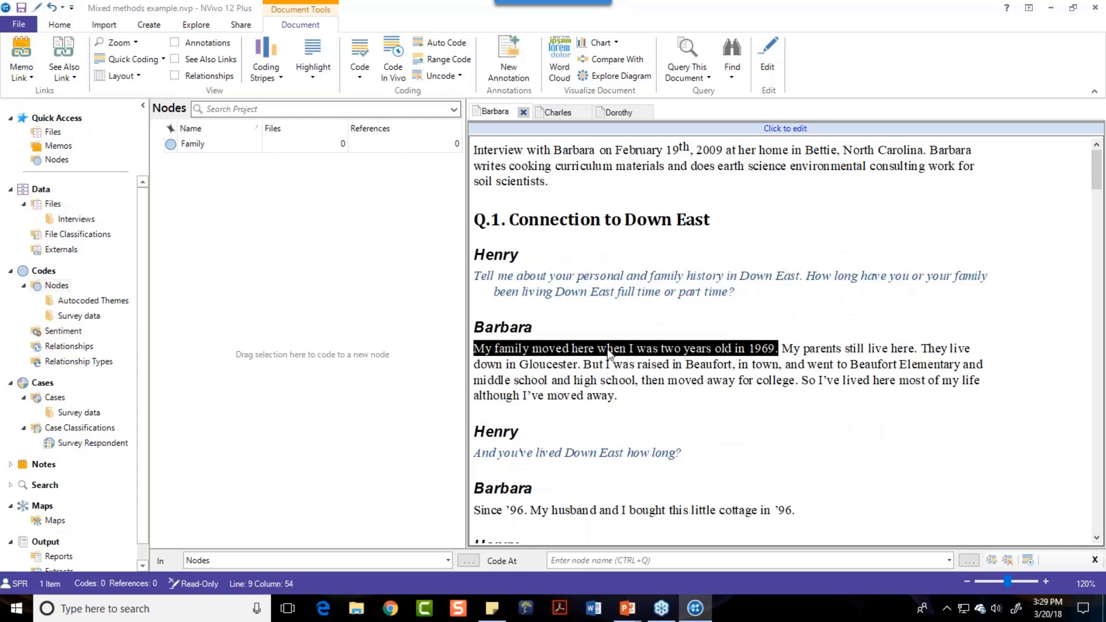
{"action": "left_click_drag", "start_coordinate": [608, 353], "coordinate": [226, 143]}
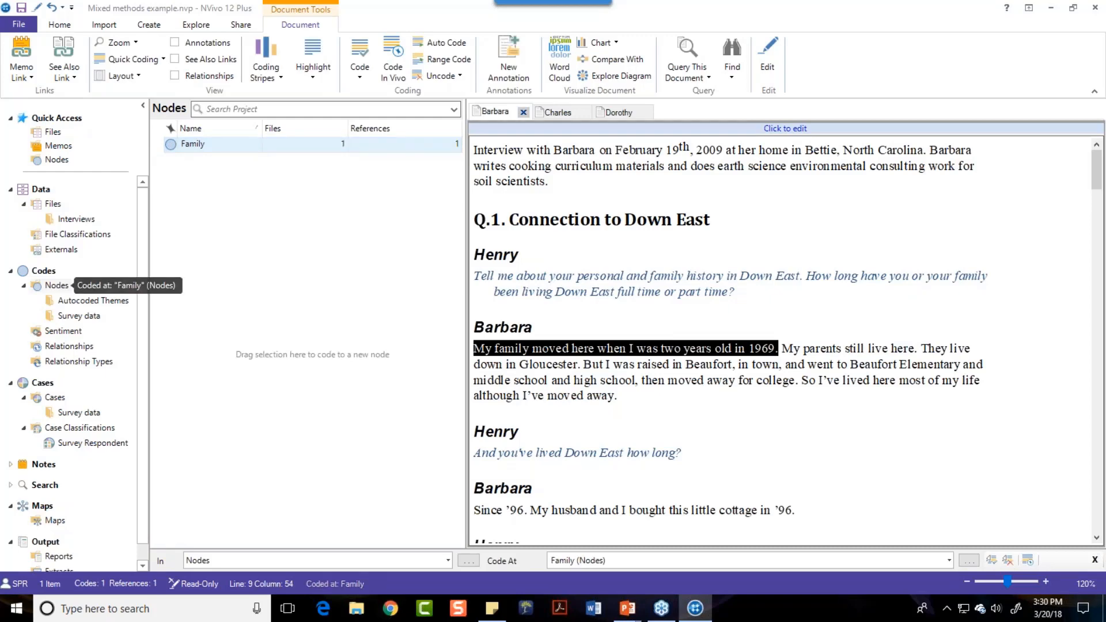
{"action": "left_click", "coordinate": [226, 148]}
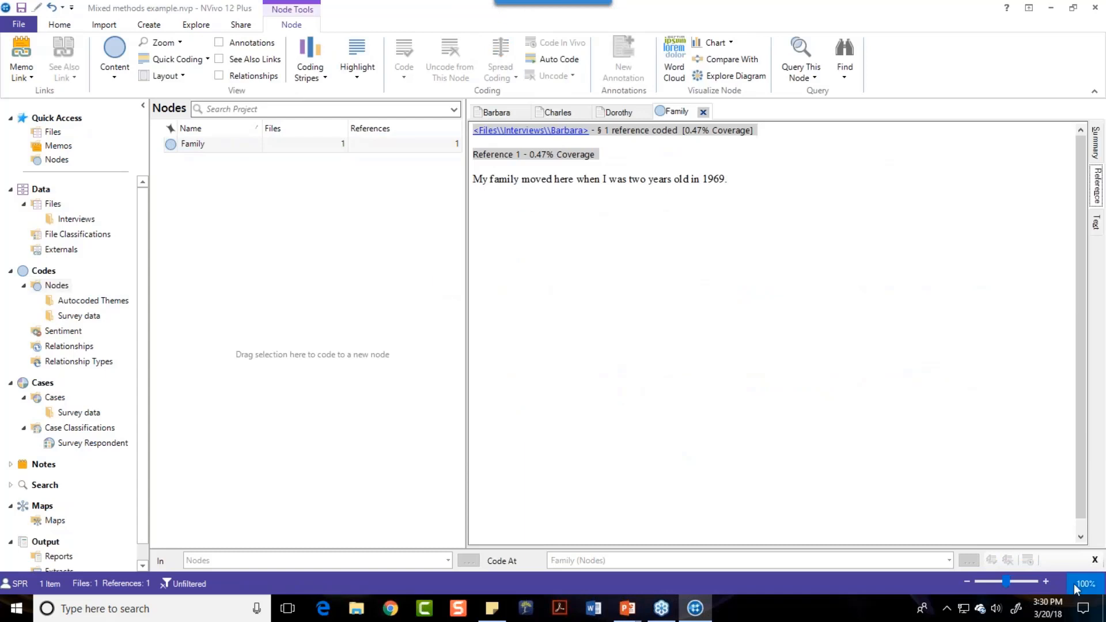
Step: Enlarge the Family node's coded reference text to 140% zoom
{"action": "left_click", "coordinate": [1046, 582]}
{"action": "left_click", "coordinate": [1045, 582]}
{"action": "left_click", "coordinate": [1045, 582]}
{"action": "left_click", "coordinate": [1045, 582]}
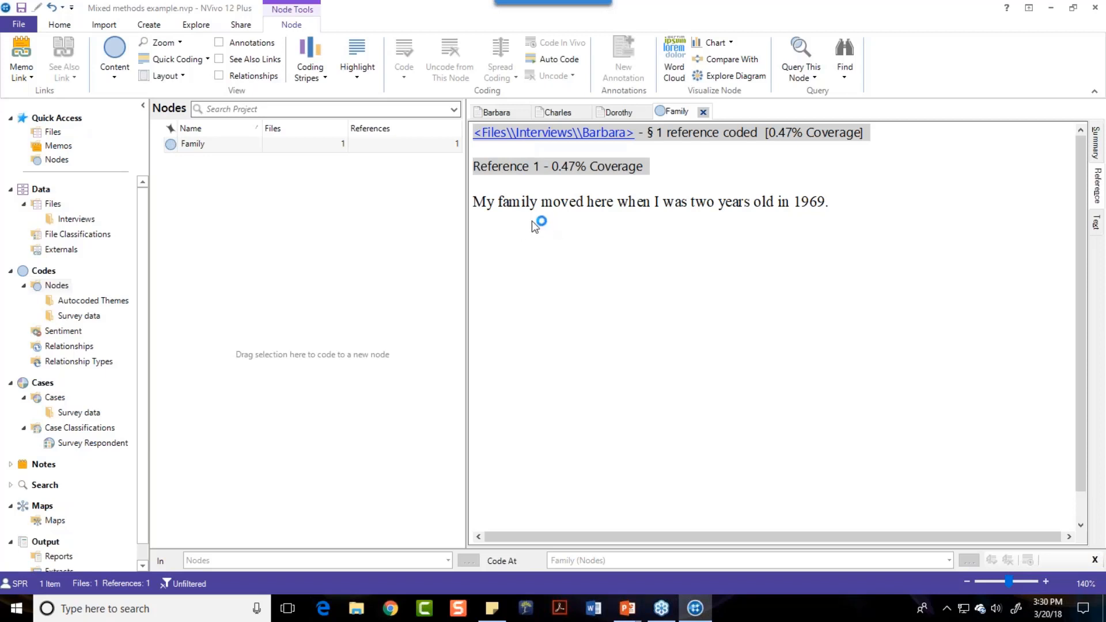
Step: Open the source transcript from the Family node's reference and set its coding highlight to None
{"action": "left_click", "coordinate": [545, 137]}
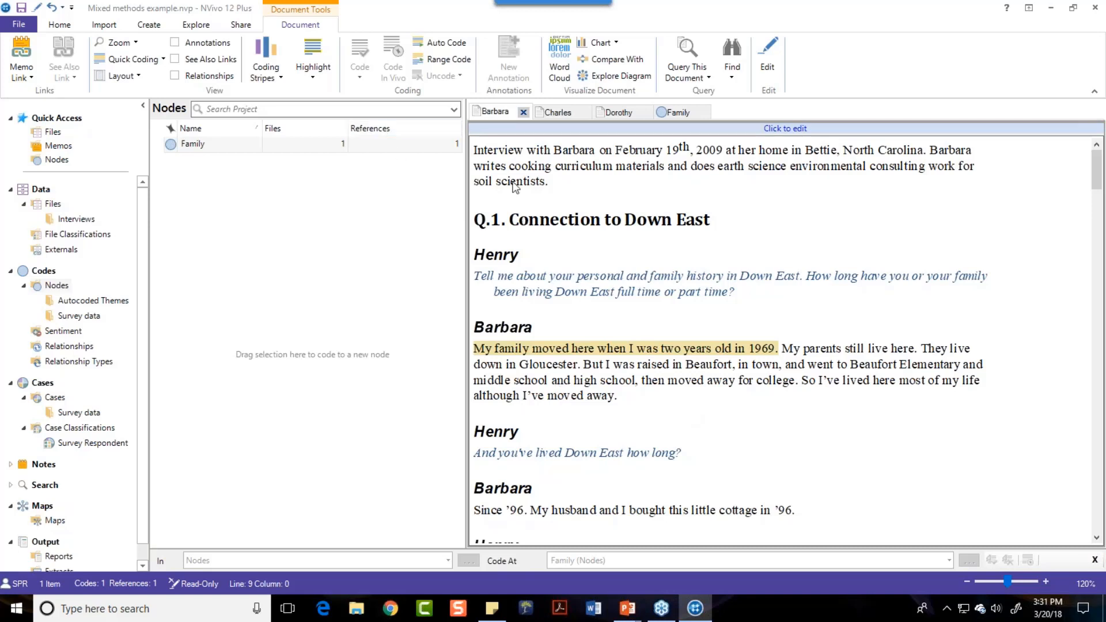
{"action": "left_click", "coordinate": [313, 70]}
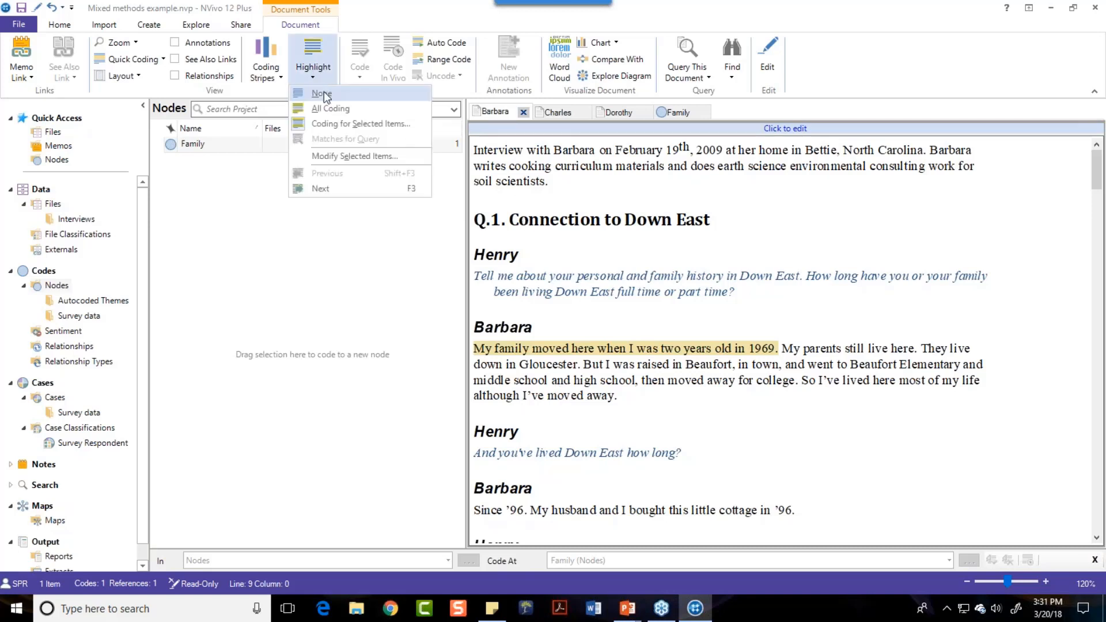
{"action": "left_click", "coordinate": [323, 91]}
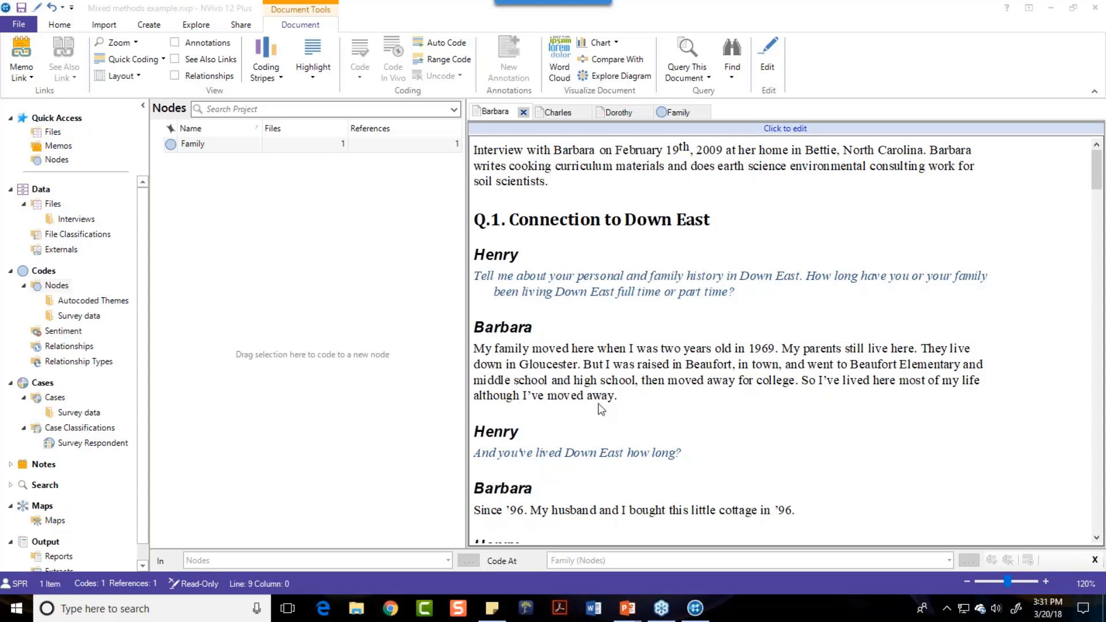
Step: Code the passage from "But I was raised in Beaufort" through "high school" in the first transcript at a new node named "Community" under Nodes
{"action": "left_click", "coordinate": [587, 372]}
{"action": "left_click_drag", "start_coordinate": [587, 373], "coordinate": [638, 388]}
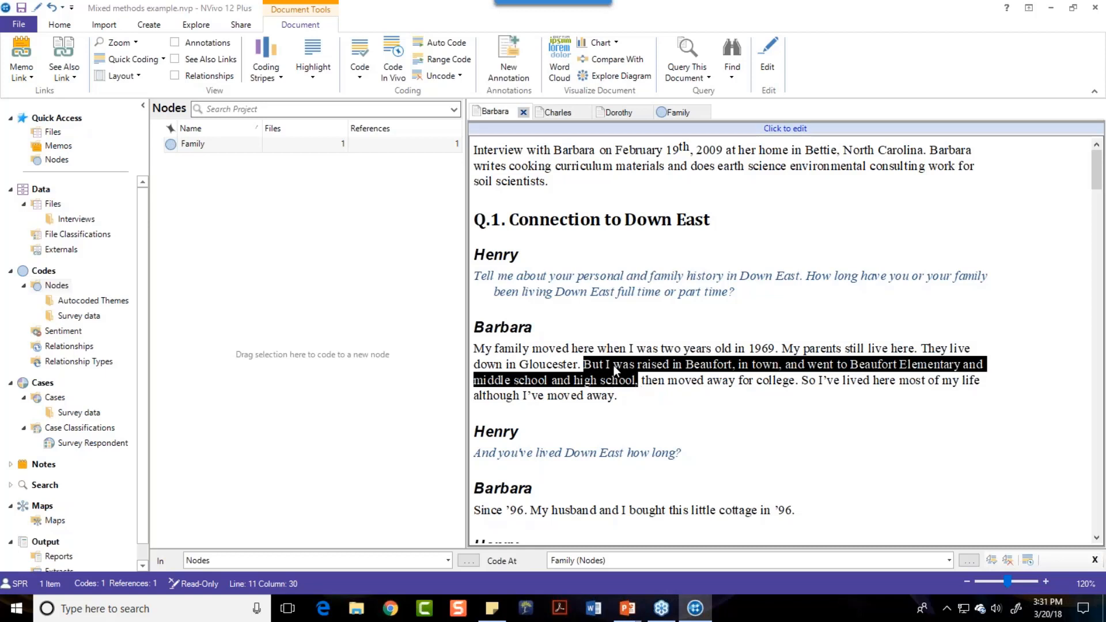
{"action": "left_click_drag", "start_coordinate": [614, 365], "coordinate": [306, 345]}
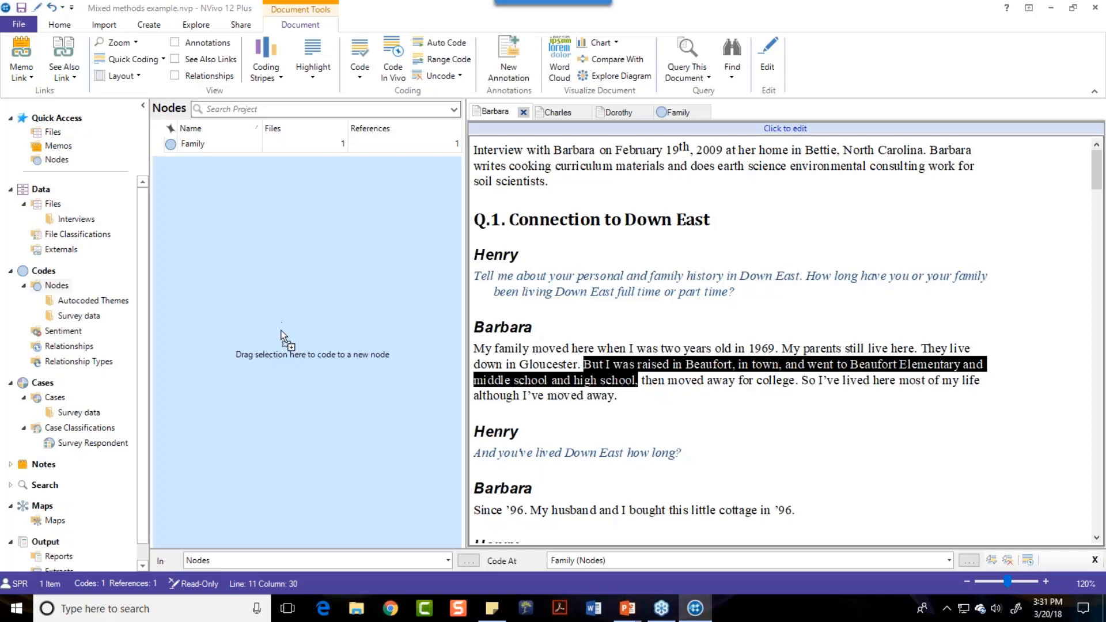
{"action": "left_click_drag", "start_coordinate": [269, 327], "coordinate": [286, 327]}
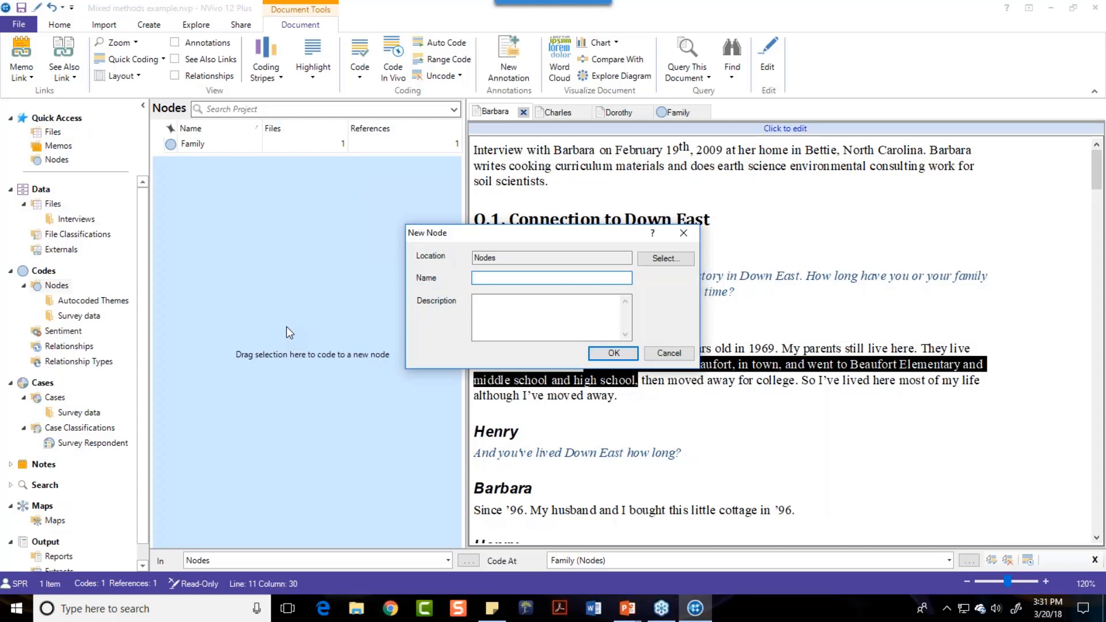
{"action": "type", "text": "Community"}
{"action": "key", "text": "Return"}
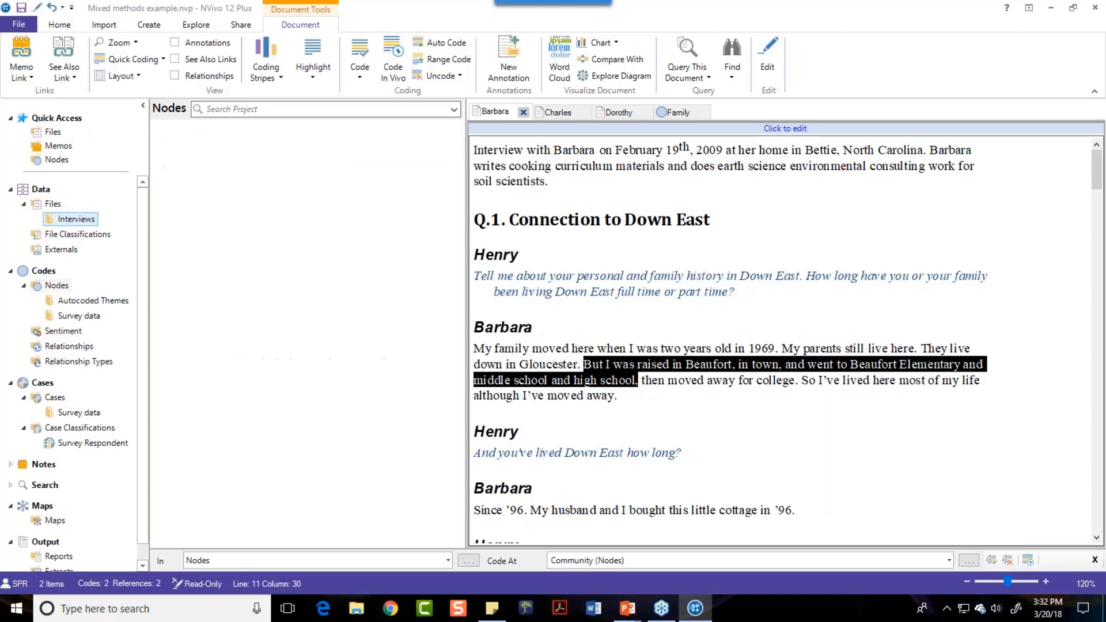
Step: Select all three transcripts in the Interviews folder and start auto coding them by speaker name
{"action": "left_click", "coordinate": [64, 222]}
{"action": "left_click", "coordinate": [164, 144]}
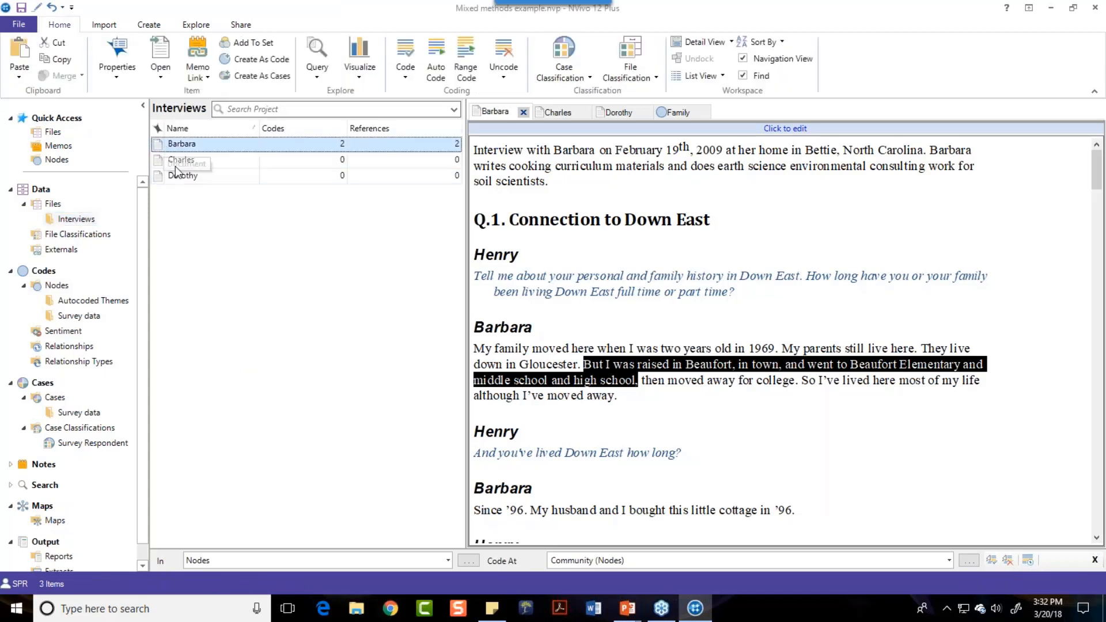
{"action": "left_click", "coordinate": [175, 175], "text": "shift"}
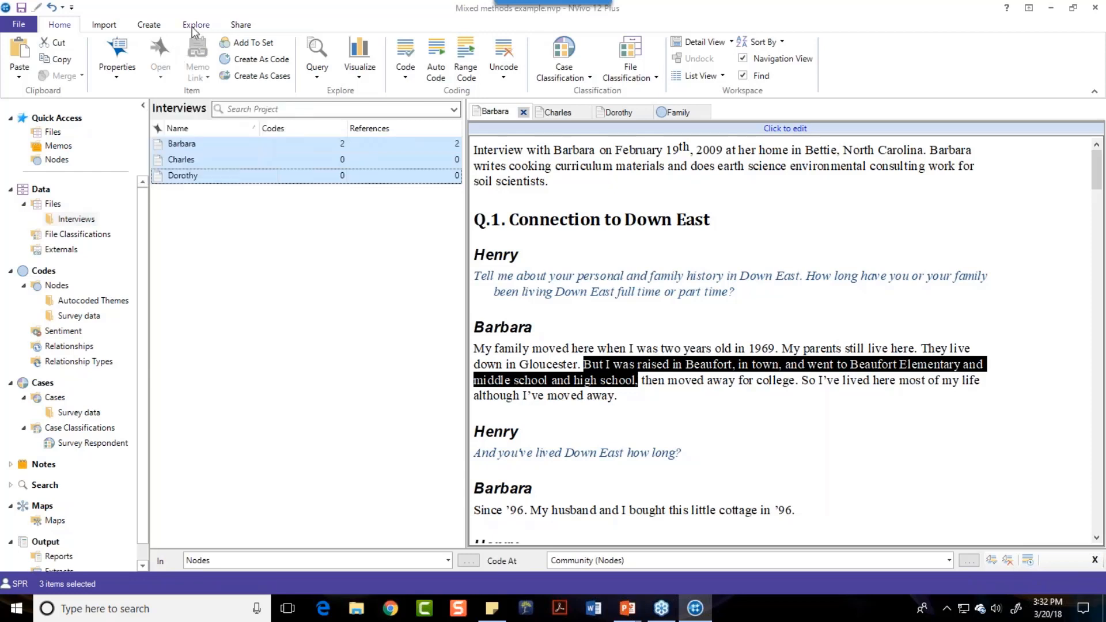
{"action": "left_click", "coordinate": [436, 56]}
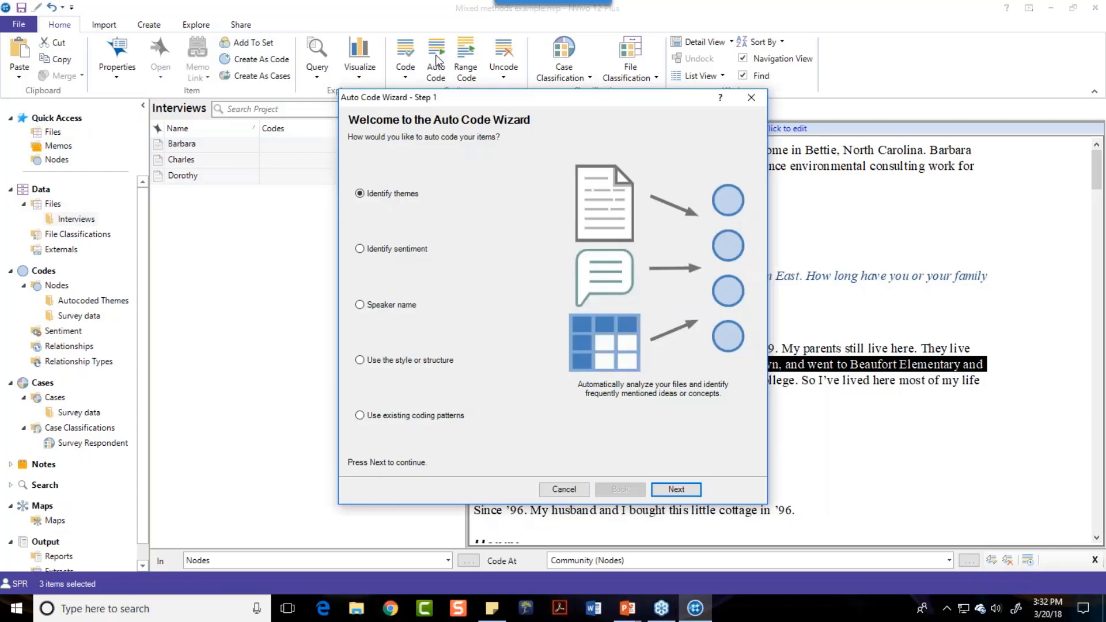
{"action": "left_click", "coordinate": [360, 306]}
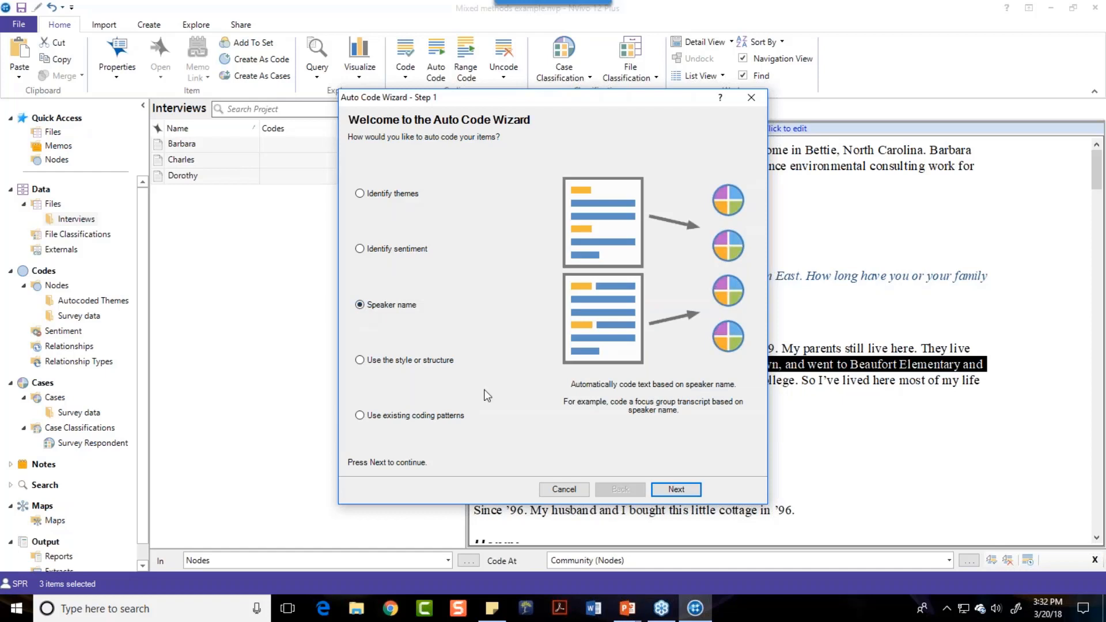
{"action": "left_click", "coordinate": [676, 490]}
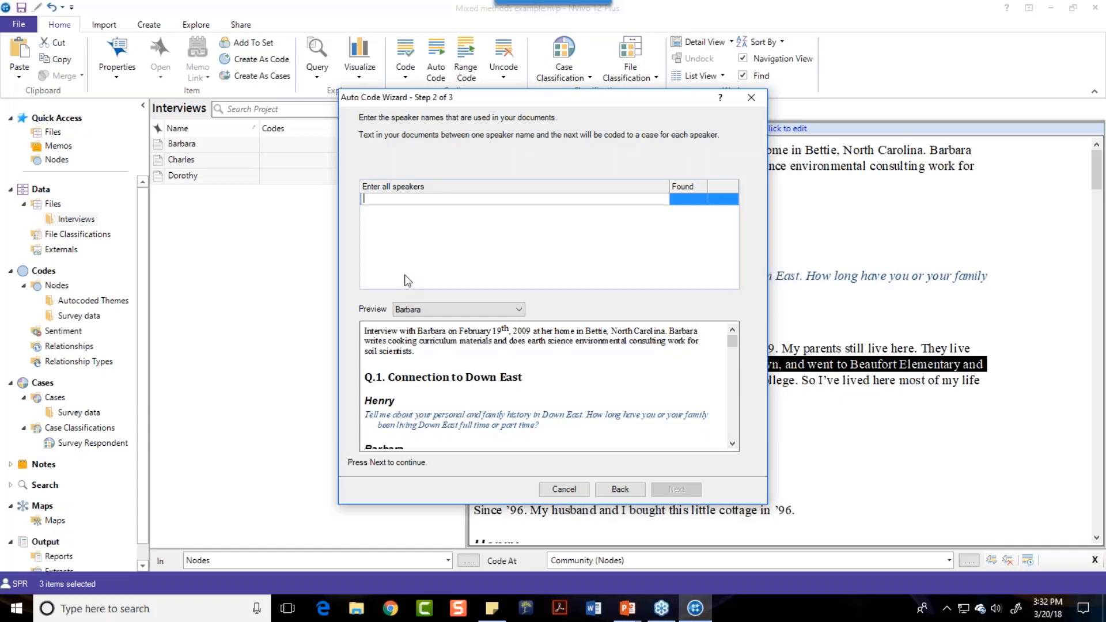
Step: Enter the interviewer's and participant's first names from the first transcript as speakers
{"action": "type", "text": "M"}
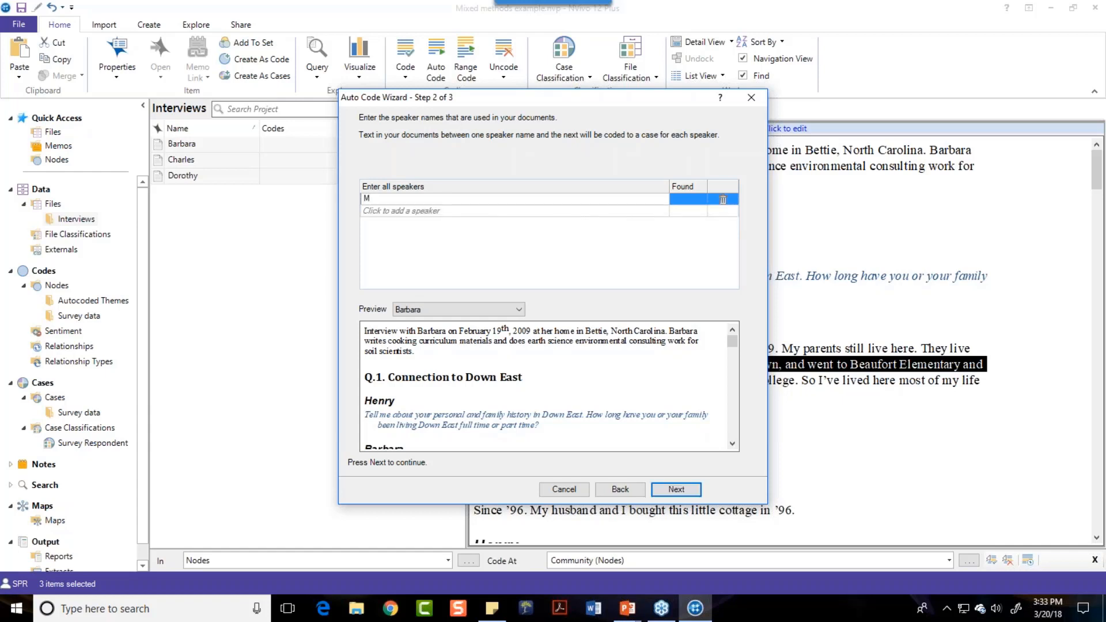
{"action": "key", "text": "BackSpace"}
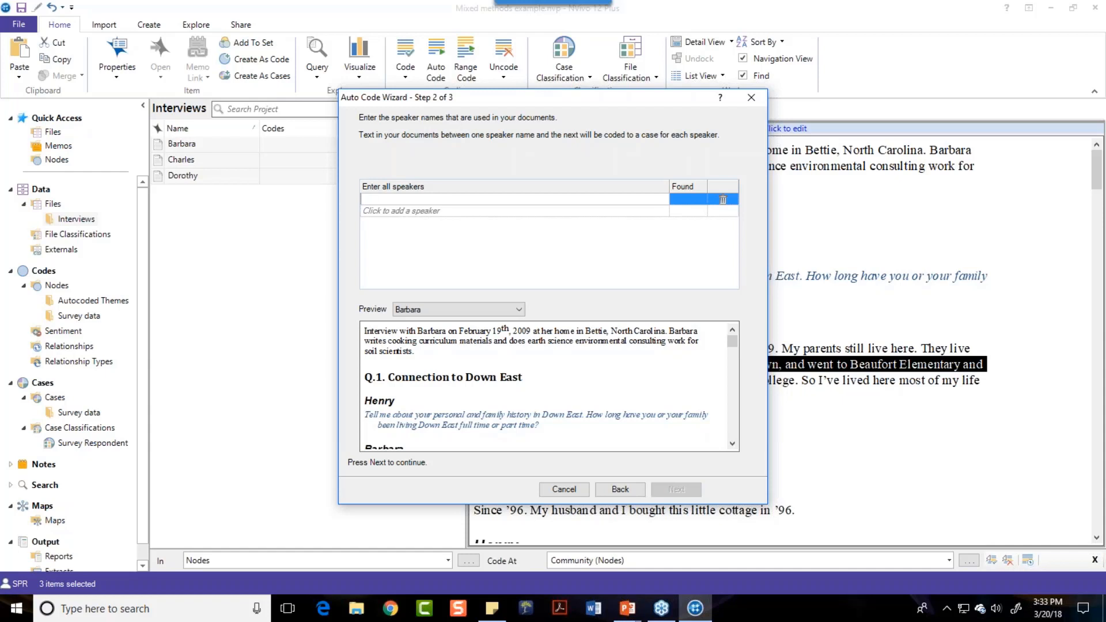
{"action": "type", "text": "hen"}
{"action": "type", "text": "ry"}
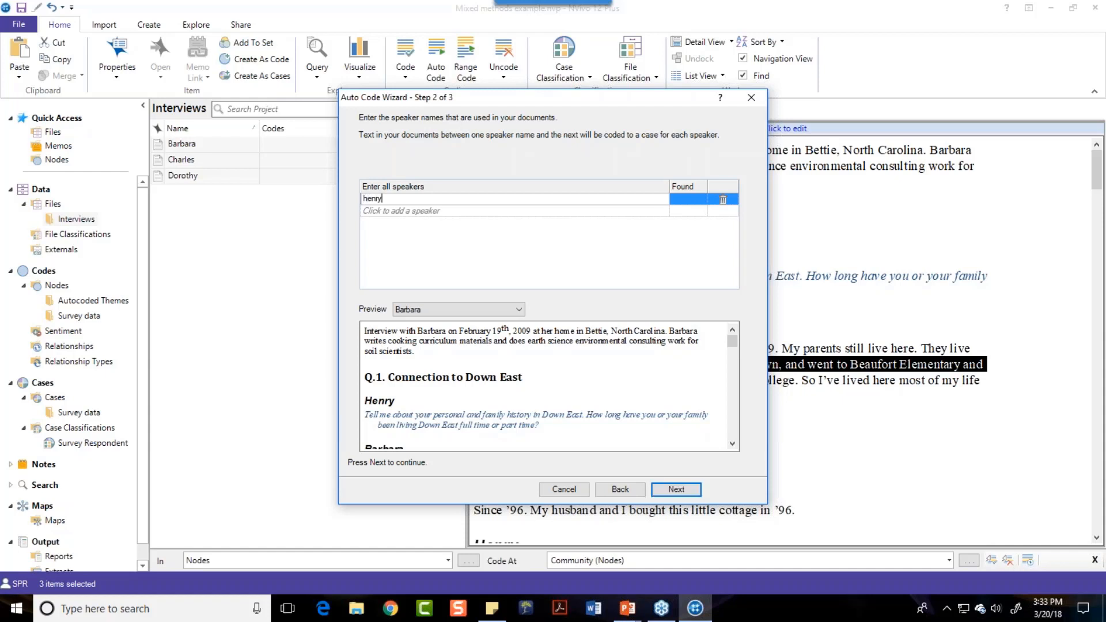
{"action": "left_click", "coordinate": [427, 277]}
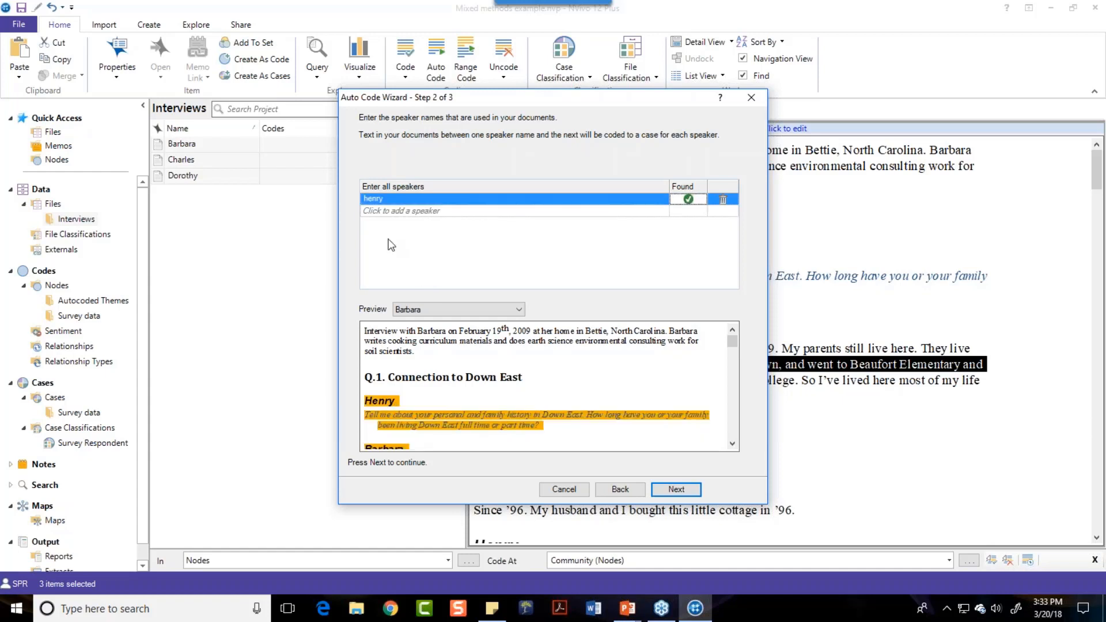
{"action": "left_click", "coordinate": [381, 210]}
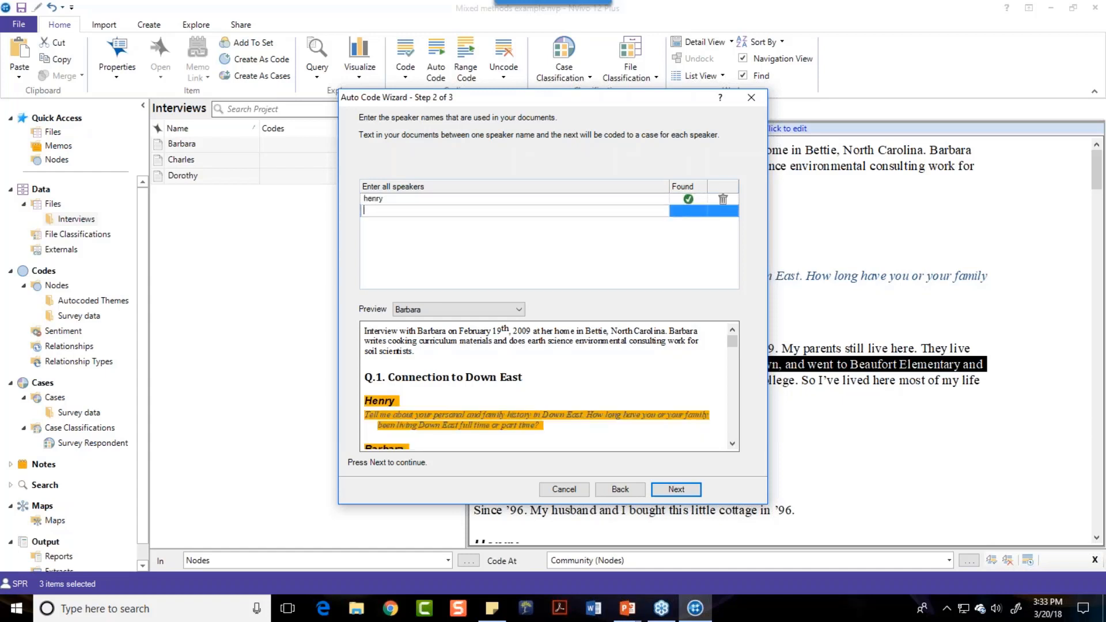
{"action": "type", "text": "barbar"}
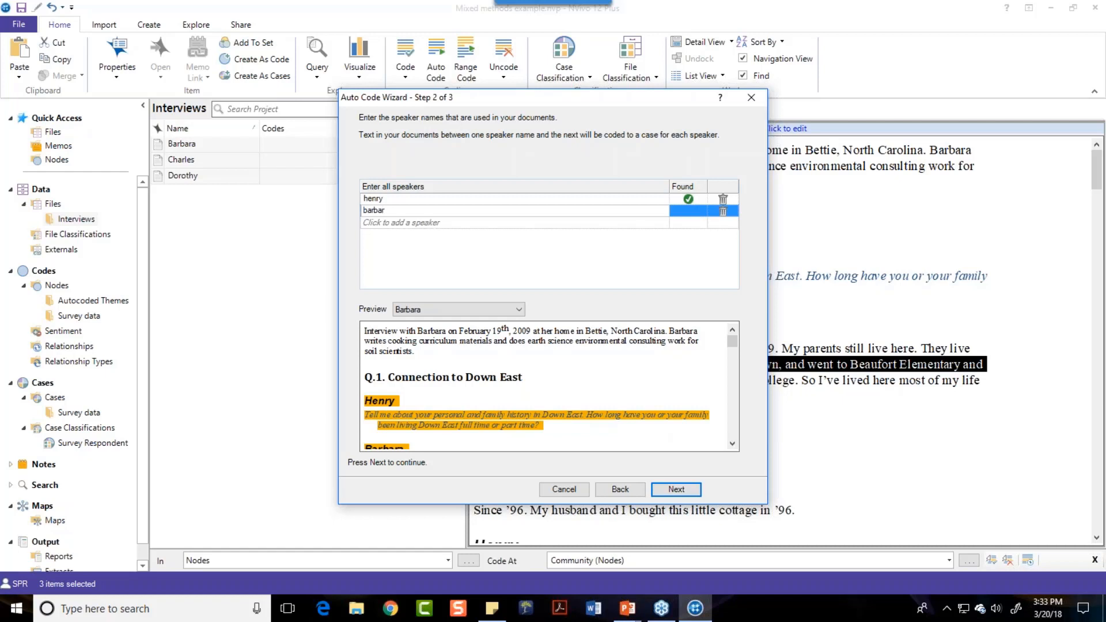
{"action": "type", "text": "a"}
{"action": "left_click", "coordinate": [459, 306]}
{"action": "left_click", "coordinate": [427, 224]}
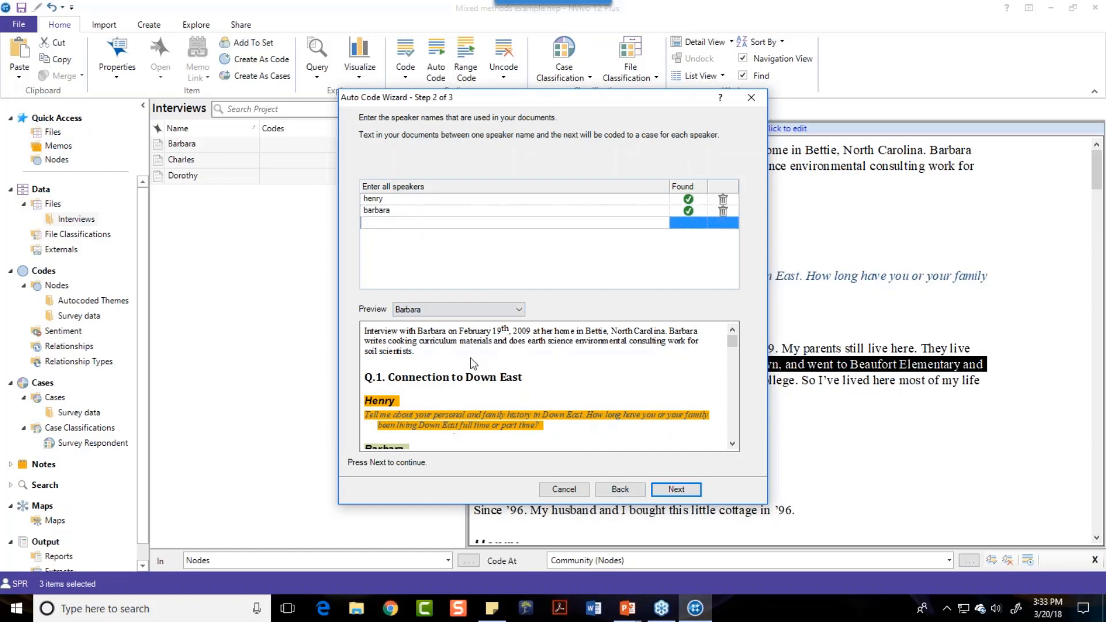
Step: Preview the second transcript and add its participant's and interviewer's first names to the speakers
{"action": "left_click", "coordinate": [519, 311]}
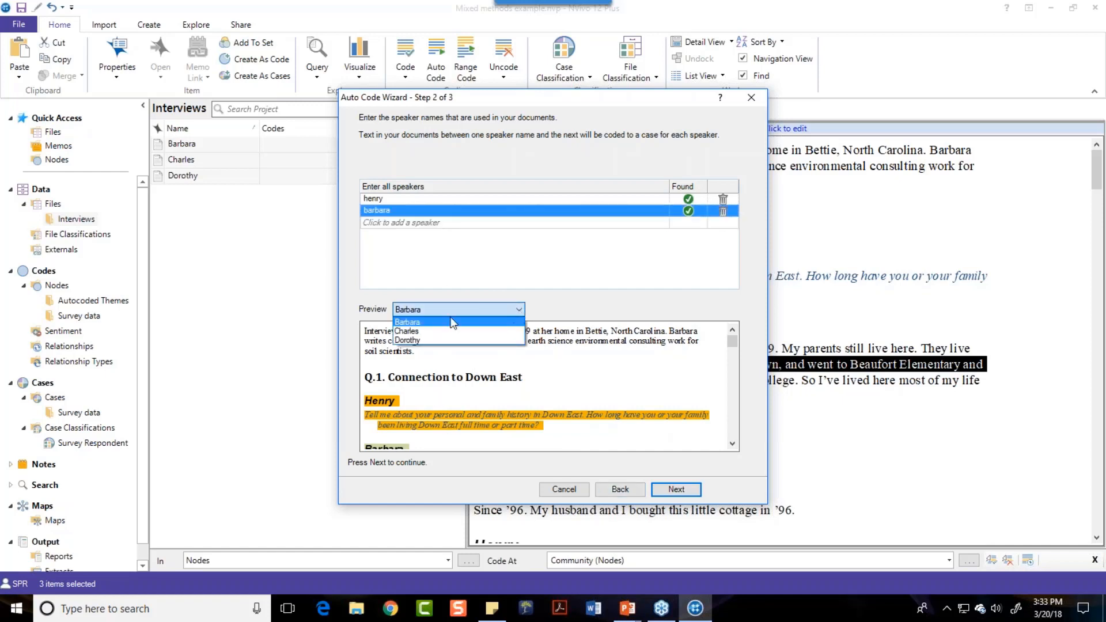
{"action": "left_click", "coordinate": [421, 324]}
{"action": "left_click", "coordinate": [384, 224]}
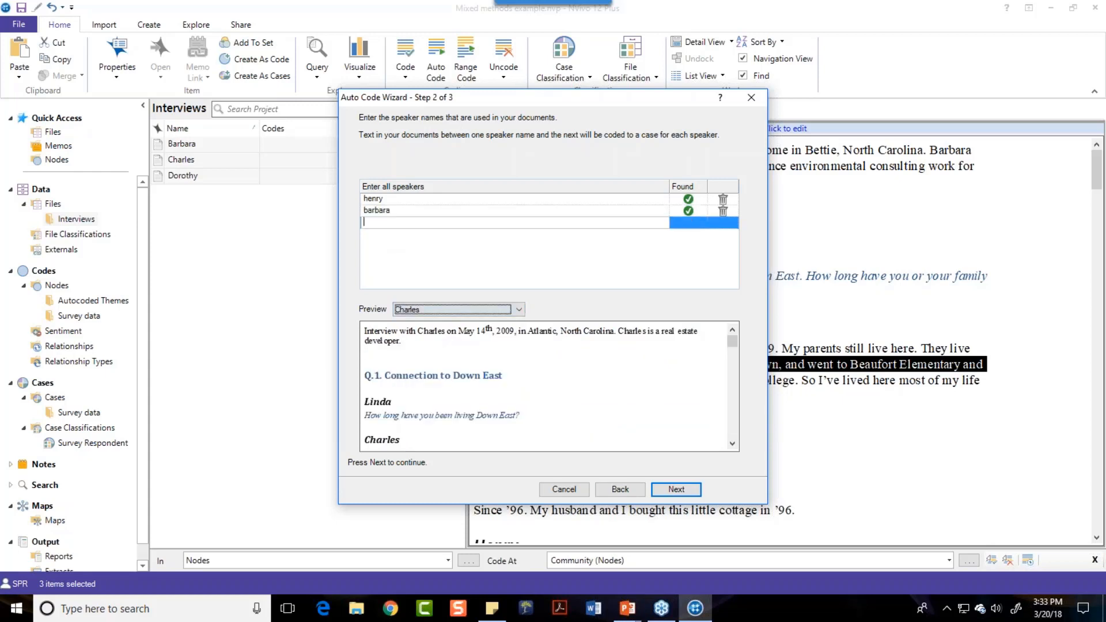
{"action": "type", "text": "charles"}
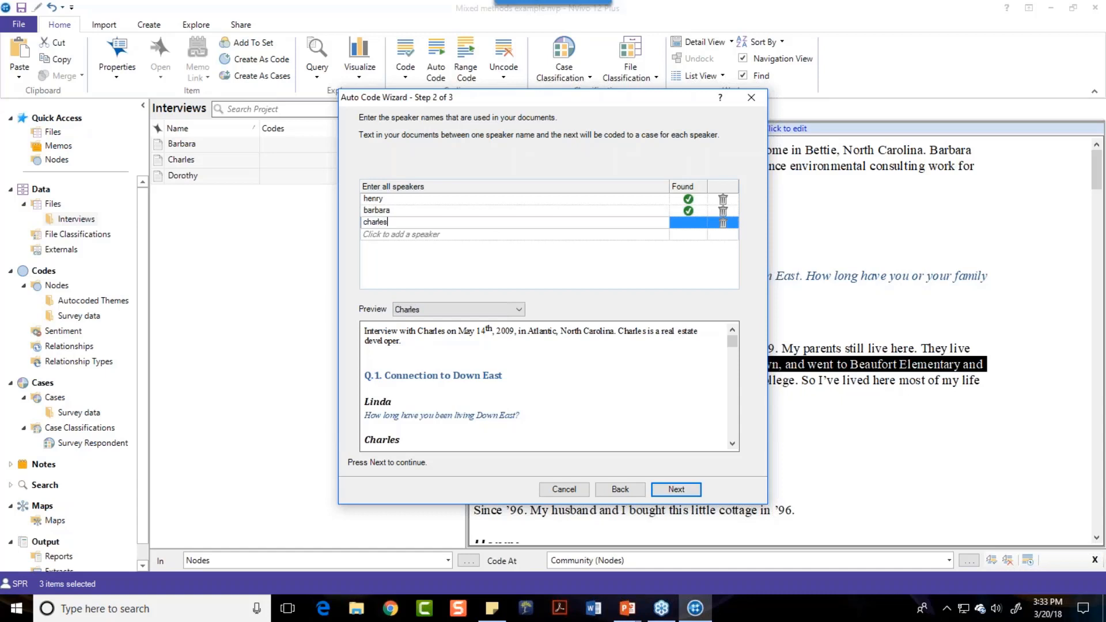
{"action": "left_click", "coordinate": [470, 234]}
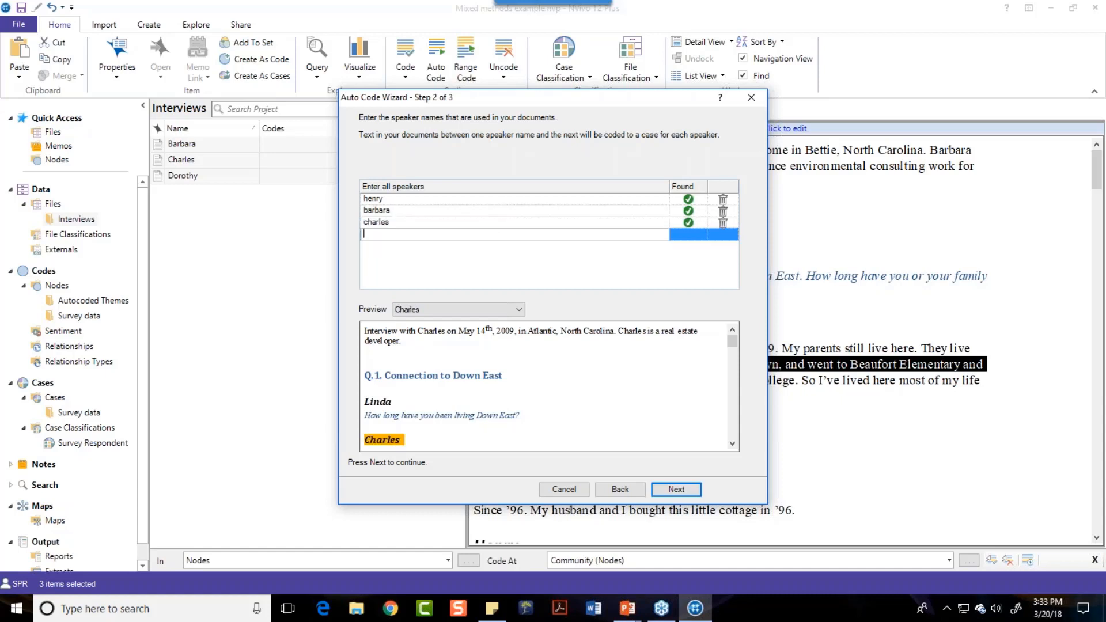
{"action": "type", "text": "l"}
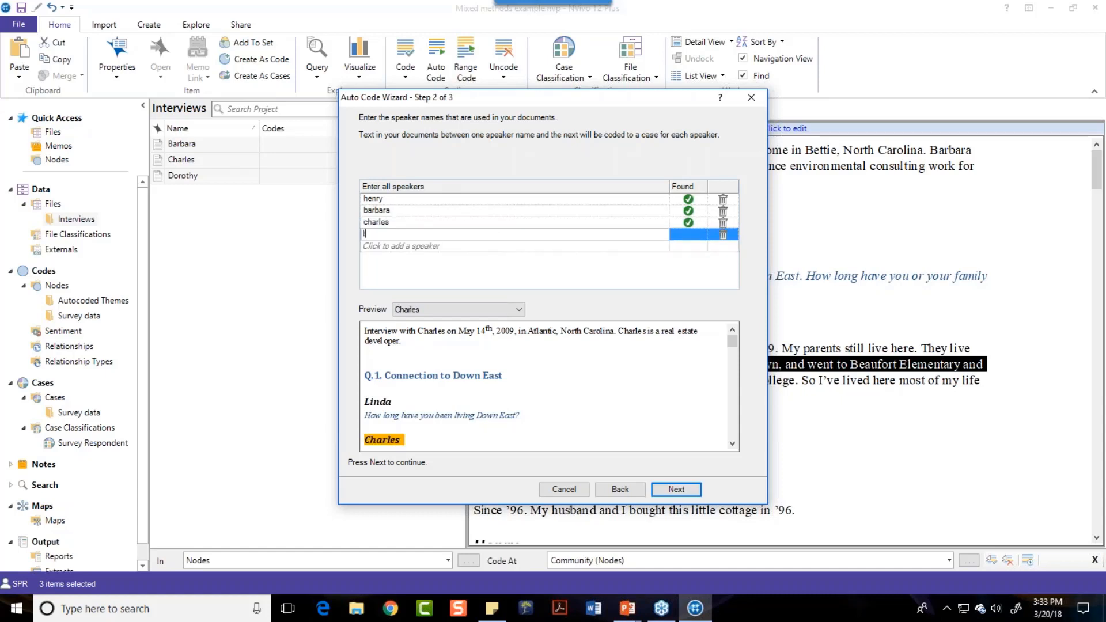
{"action": "type", "text": "inda"}
{"action": "left_click", "coordinate": [431, 246]}
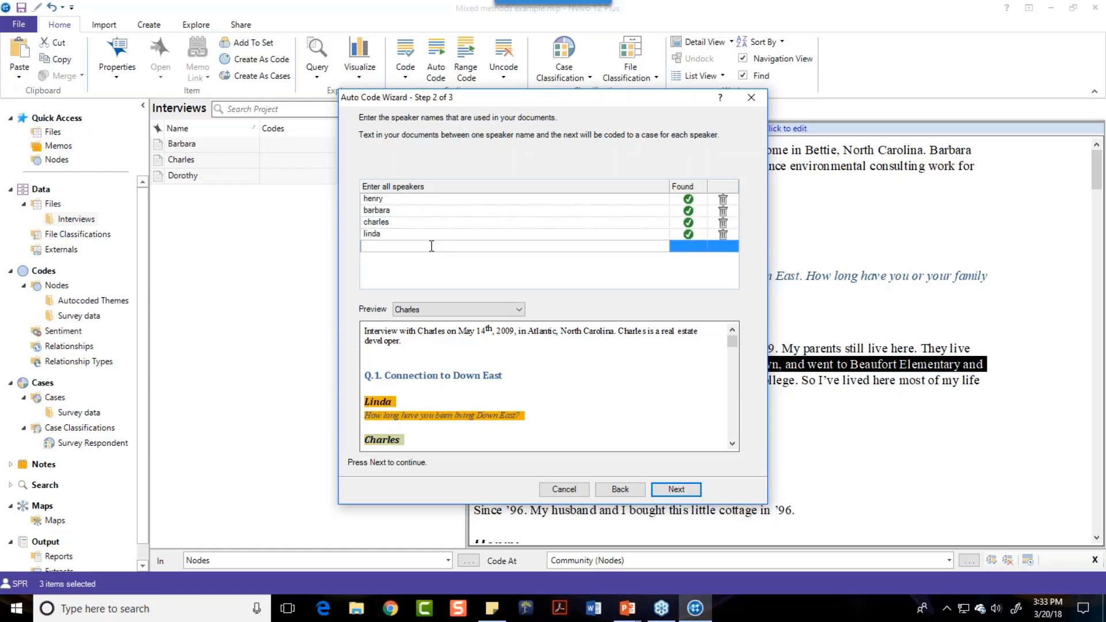
Step: Preview the third transcript and add its participant's first name to the speakers
{"action": "left_click", "coordinate": [494, 311]}
{"action": "left_click", "coordinate": [407, 340]}
{"action": "left_click", "coordinate": [383, 246]}
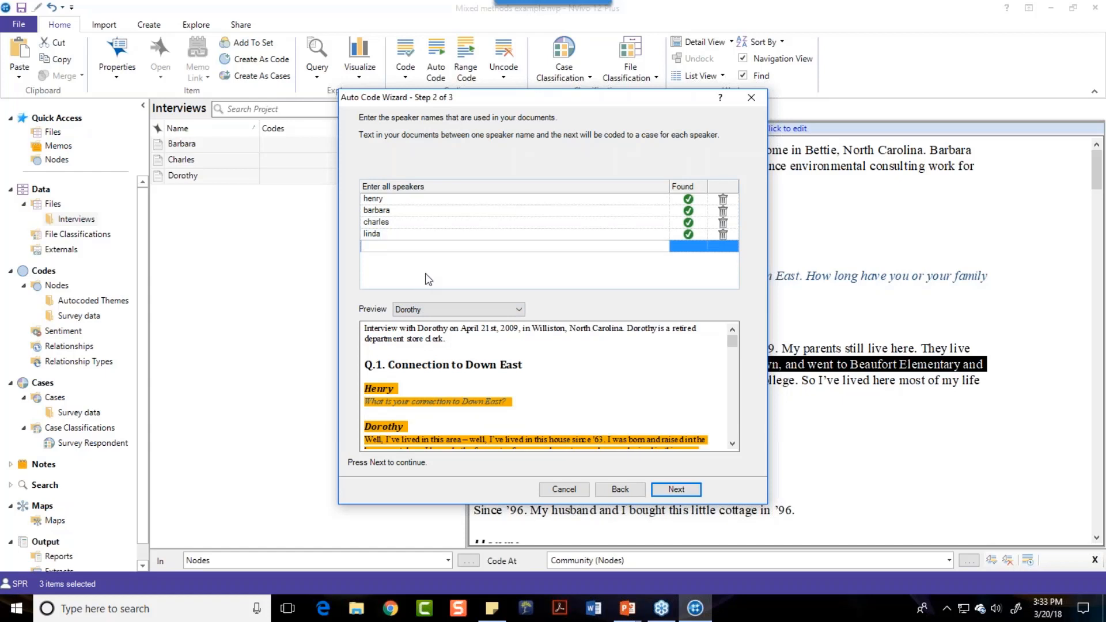
{"action": "type", "text": "dorothy"}
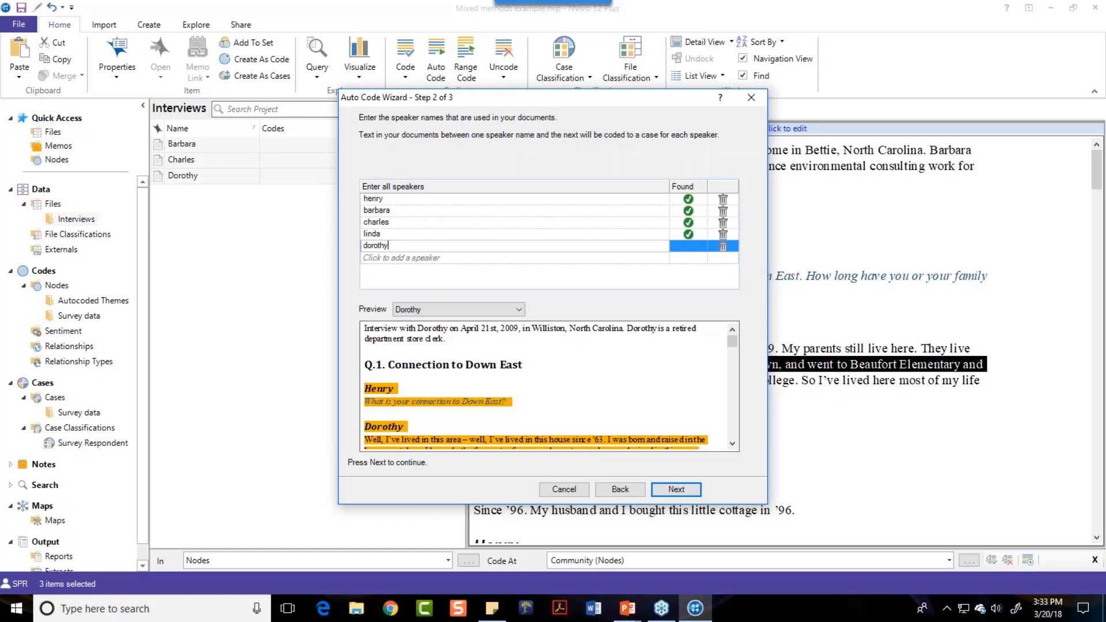
{"action": "key", "text": "Tab"}
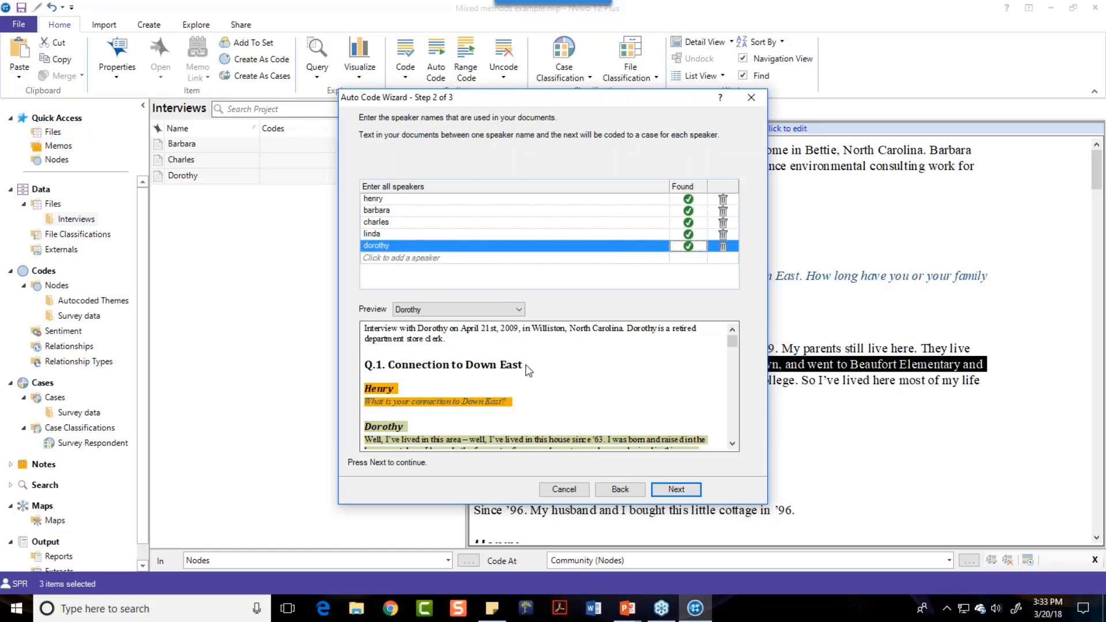
Step: Proceed to the final auto code step and group the cases in a new classification named "Interview Participant"
{"action": "left_click", "coordinate": [674, 491]}
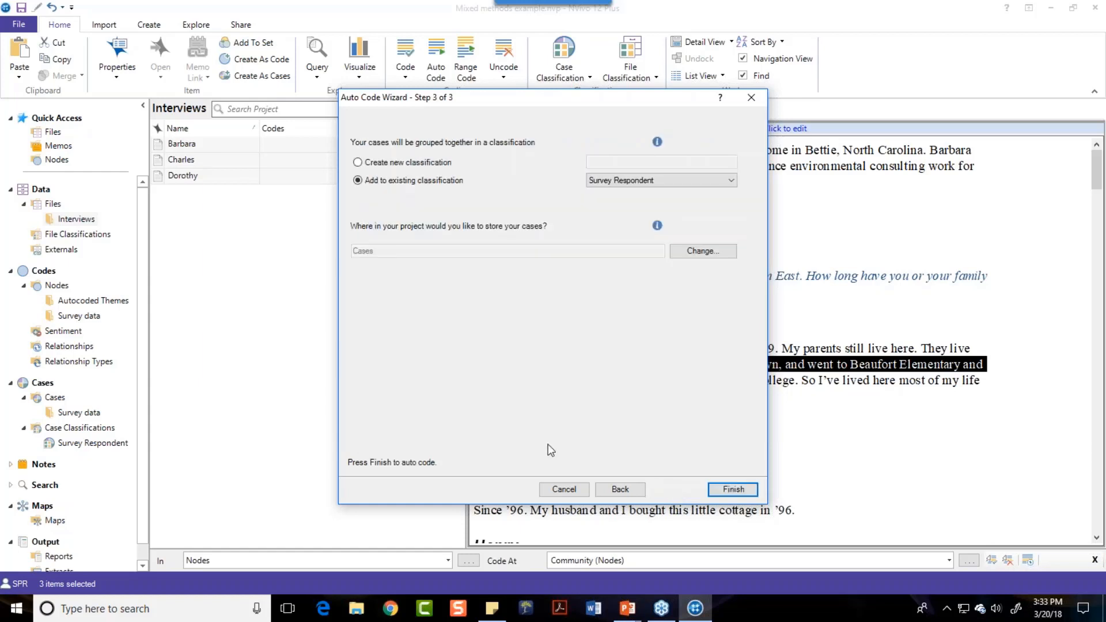
{"action": "left_click", "coordinate": [358, 162]}
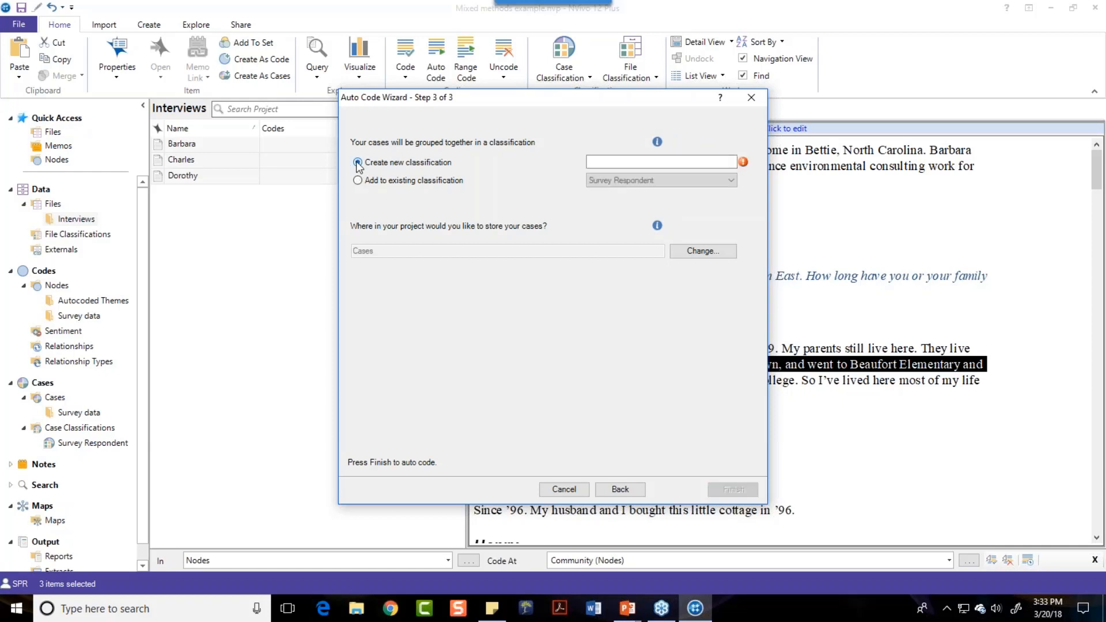
{"action": "left_click", "coordinate": [588, 161]}
{"action": "type", "text": "I"}
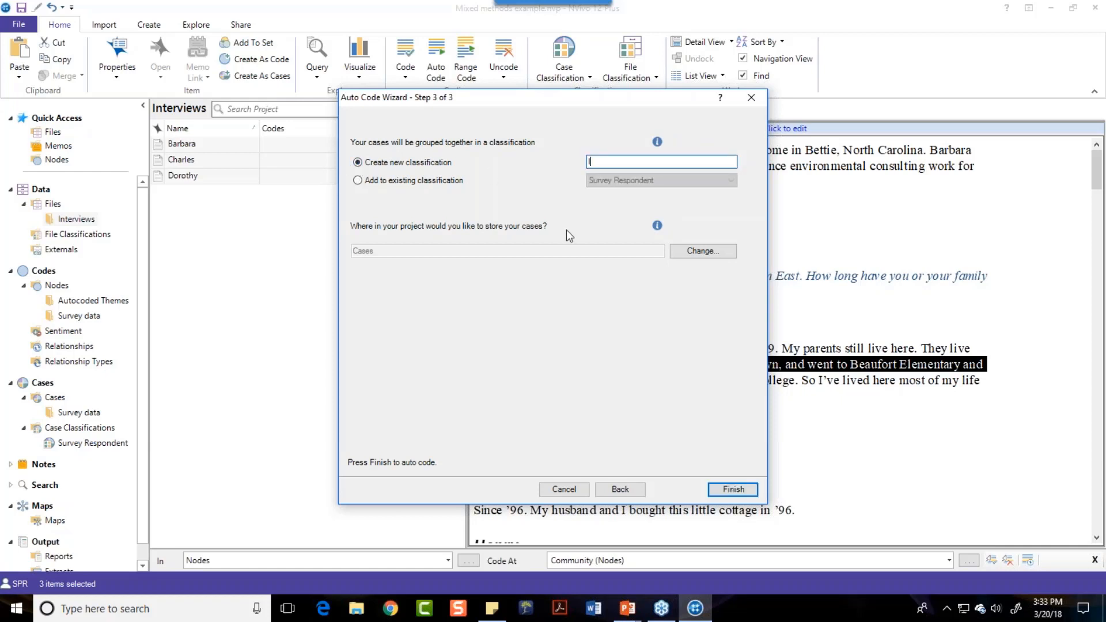
{"action": "type", "text": "nterview Participant"}
Step: Store the cases in a new folder named "Interview Participants" under Cases and run the auto coding
{"action": "left_click", "coordinate": [686, 256]}
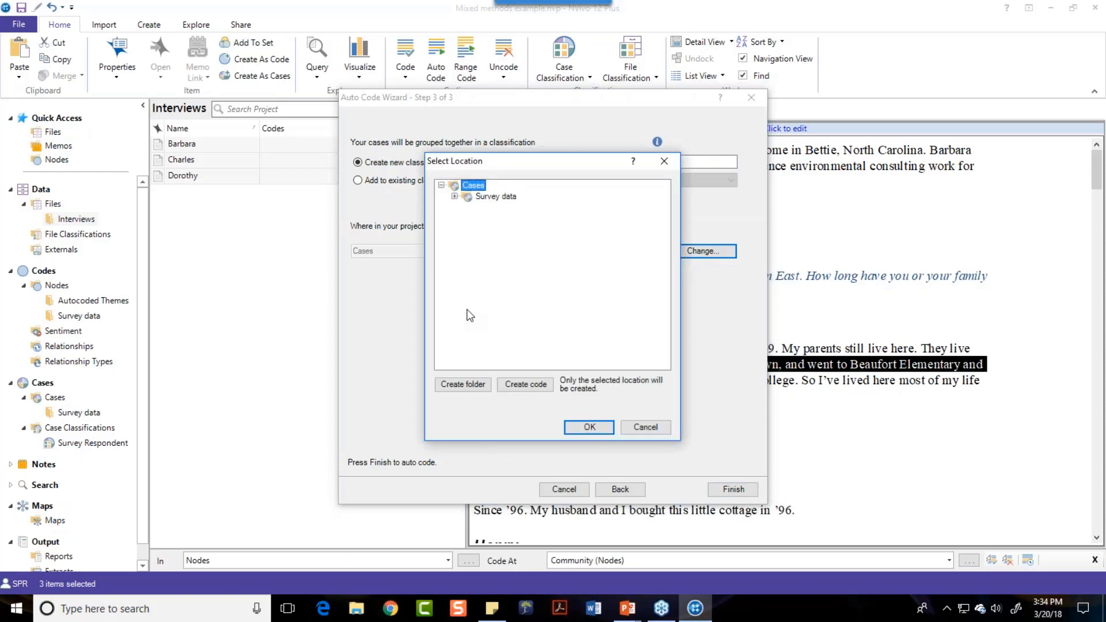
{"action": "left_click", "coordinate": [464, 385]}
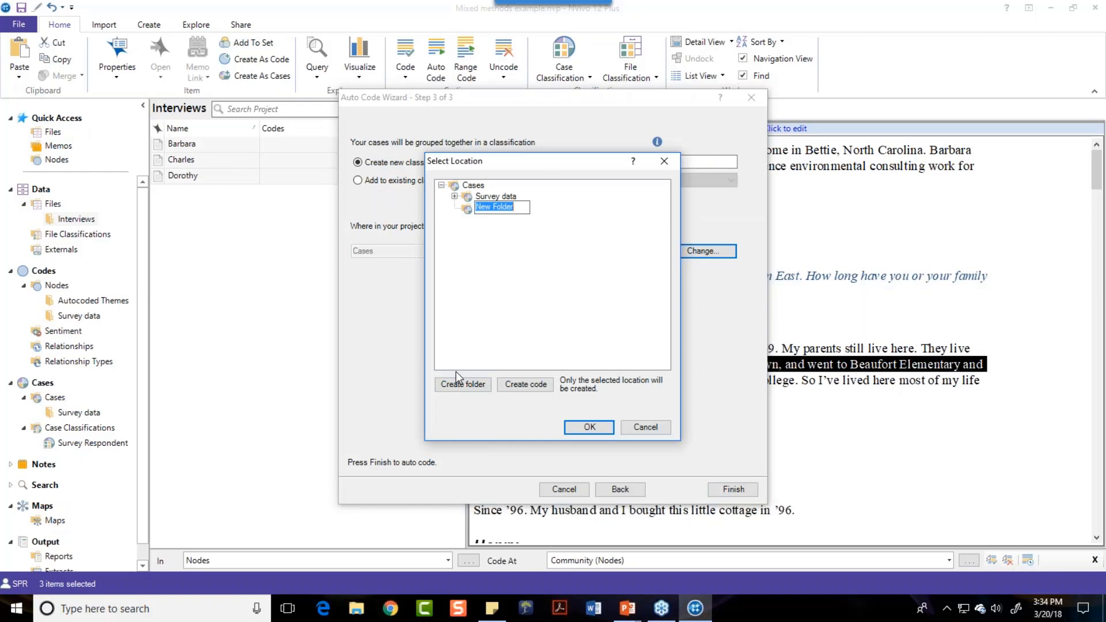
{"action": "type", "text": "Interview Participqan"}
{"action": "key", "text": "BackSpace"}
{"action": "key", "text": "BackSpace"}
{"action": "key", "text": "BackSpace"}
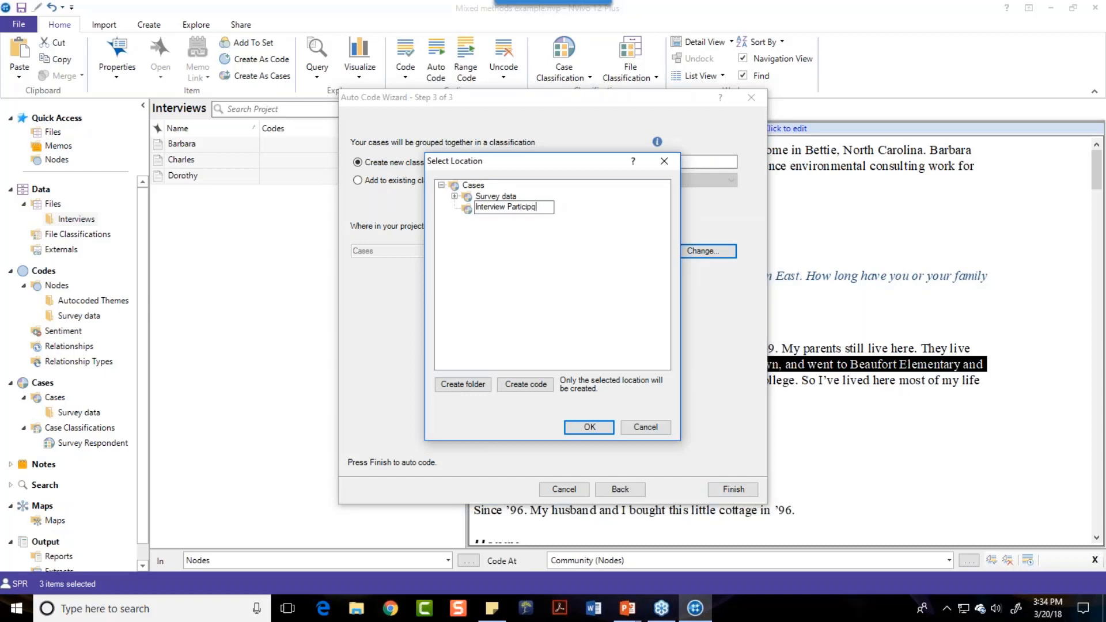
{"action": "type", "text": "ants"}
{"action": "left_click", "coordinate": [586, 426]}
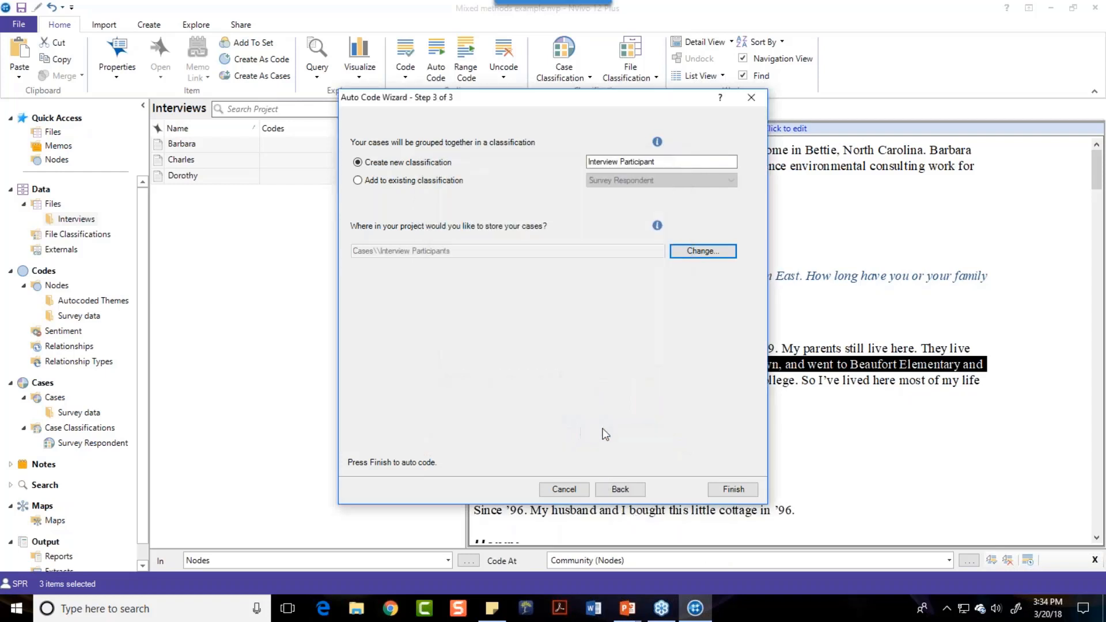
{"action": "left_click", "coordinate": [715, 489]}
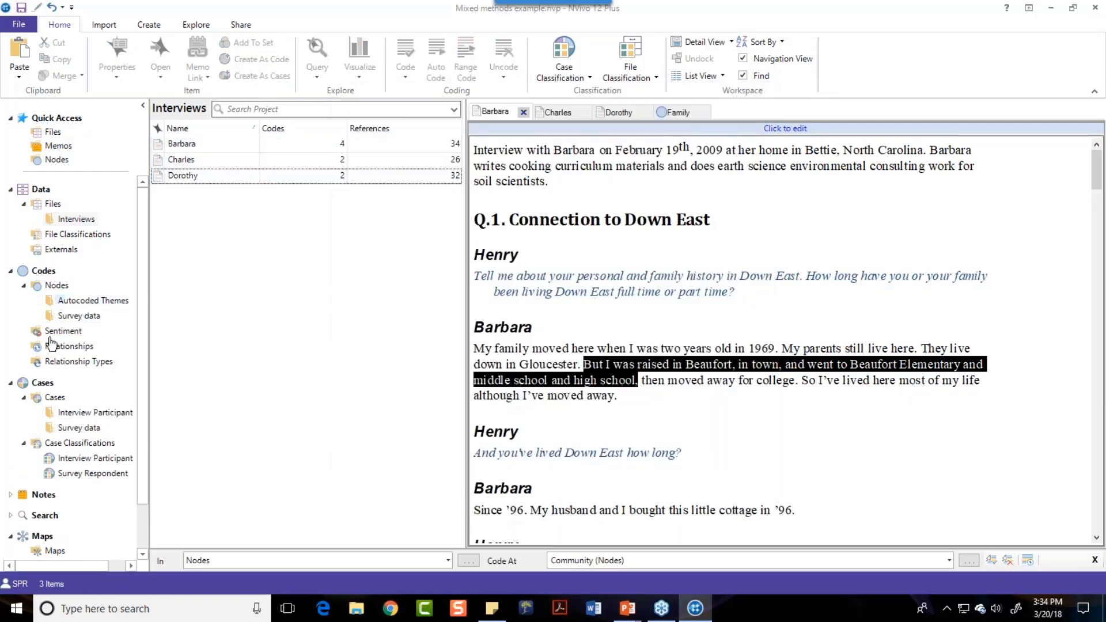
Step: Open the first two cases in the Interview Participants folder to review their coded references
{"action": "left_click", "coordinate": [67, 429]}
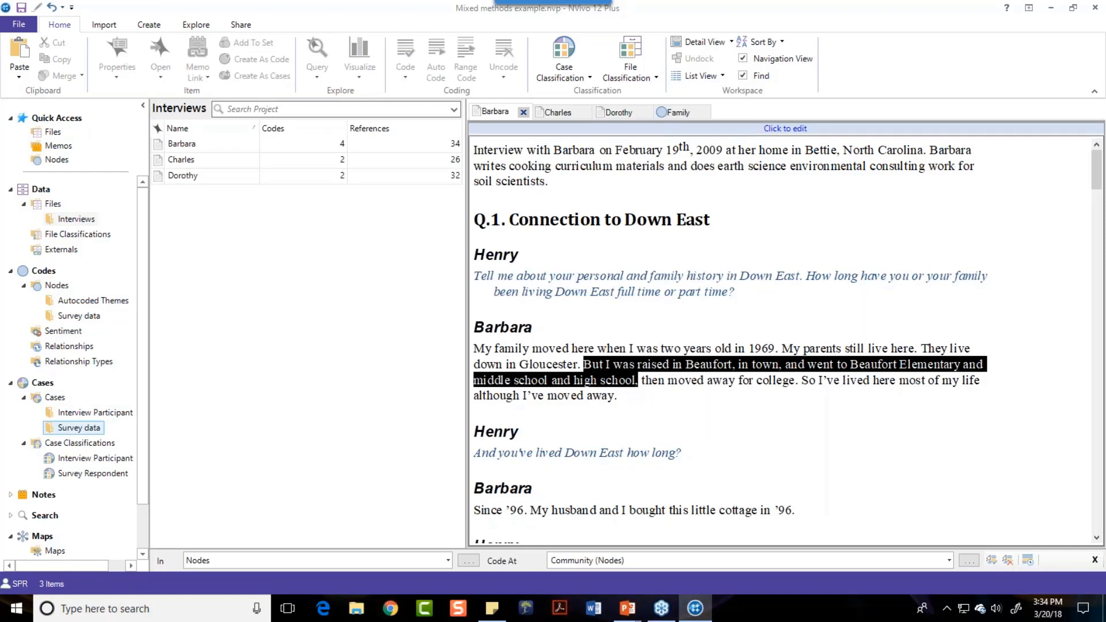
{"action": "left_click", "coordinate": [81, 412]}
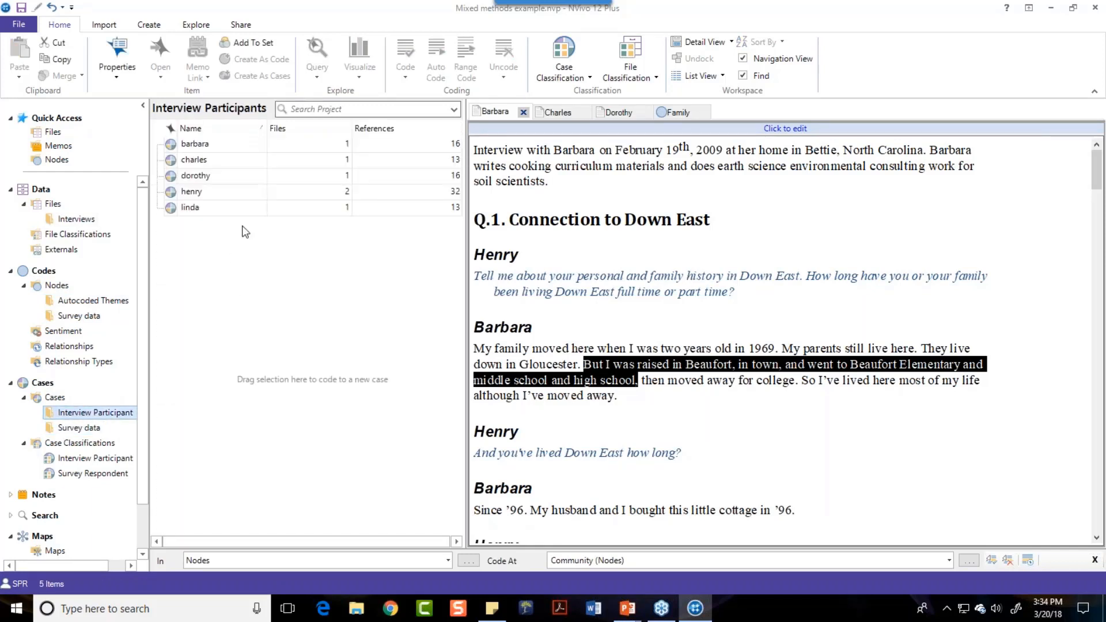
{"action": "left_click", "coordinate": [193, 148]}
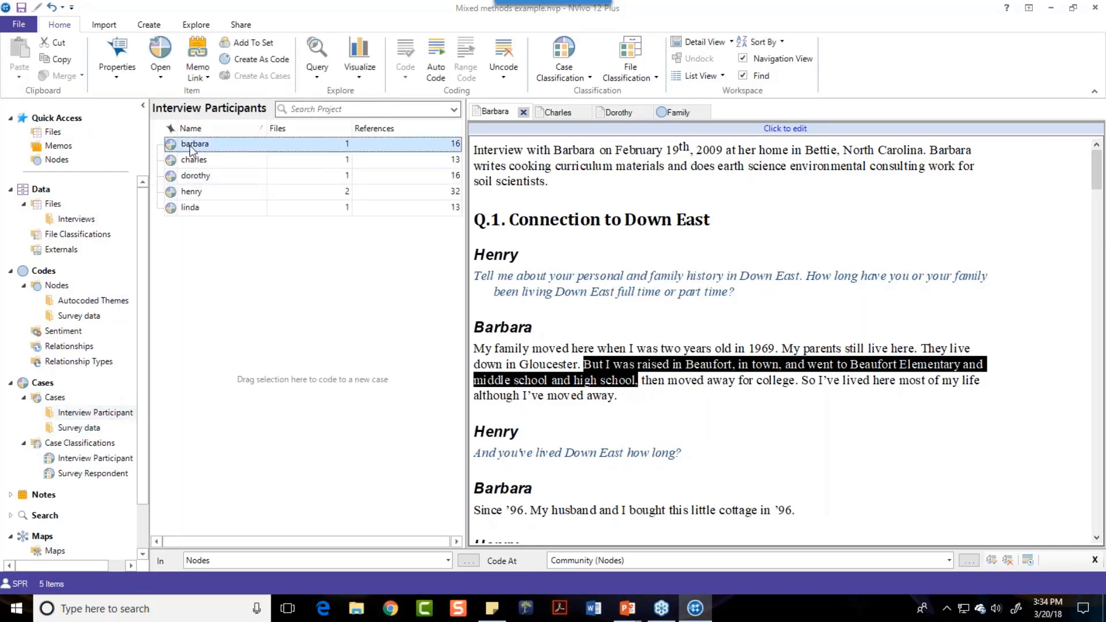
{"action": "double_click", "coordinate": [193, 147]}
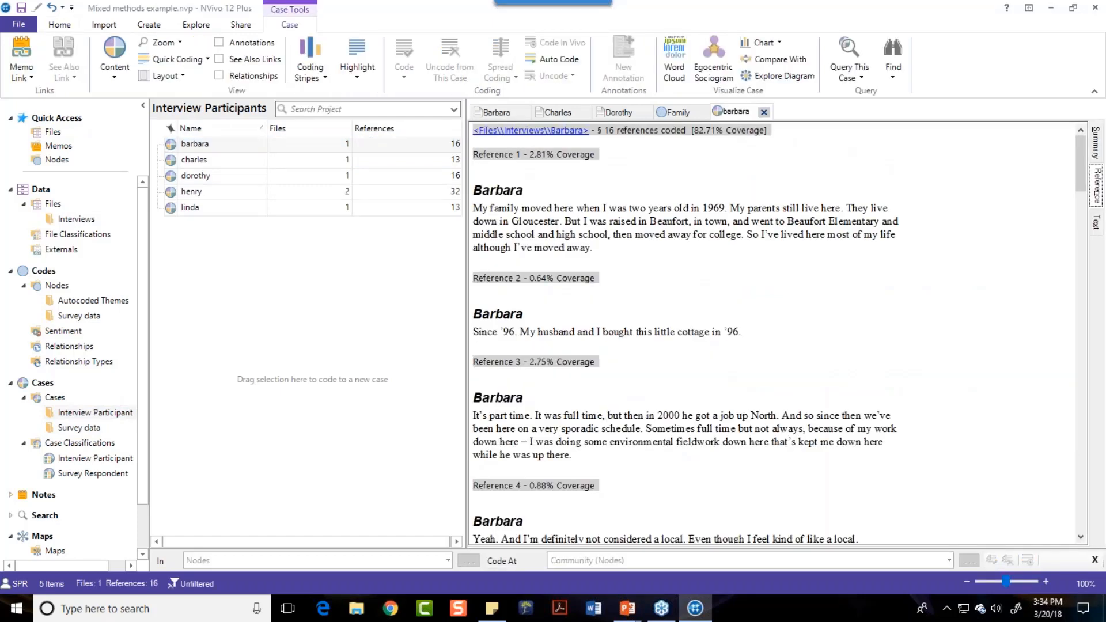
{"action": "left_click", "coordinate": [186, 159]}
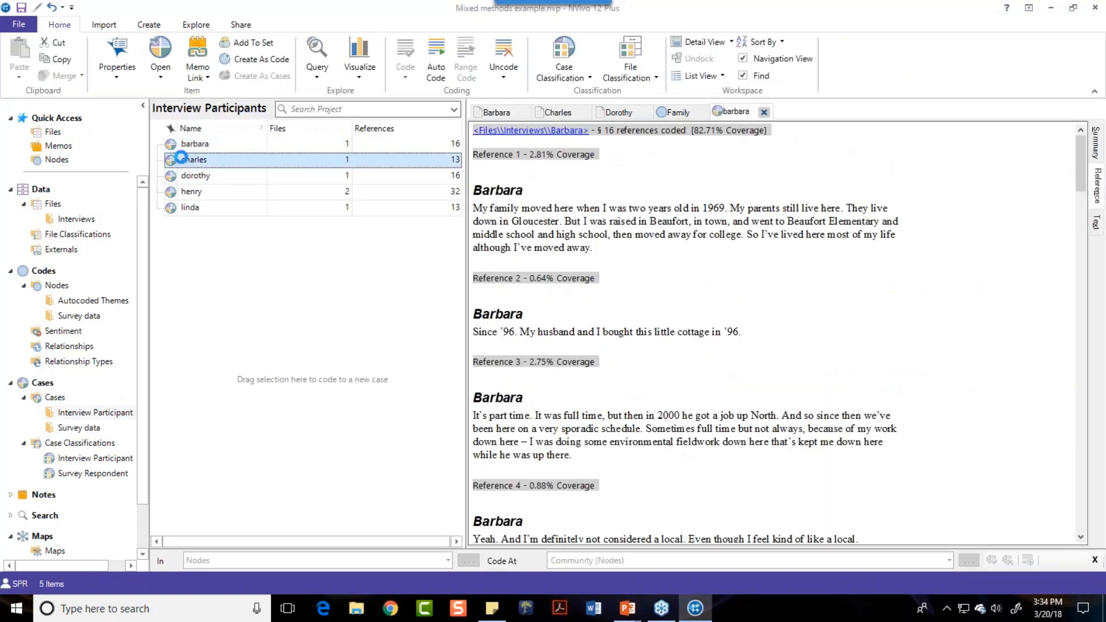
{"action": "double_click", "coordinate": [181, 157]}
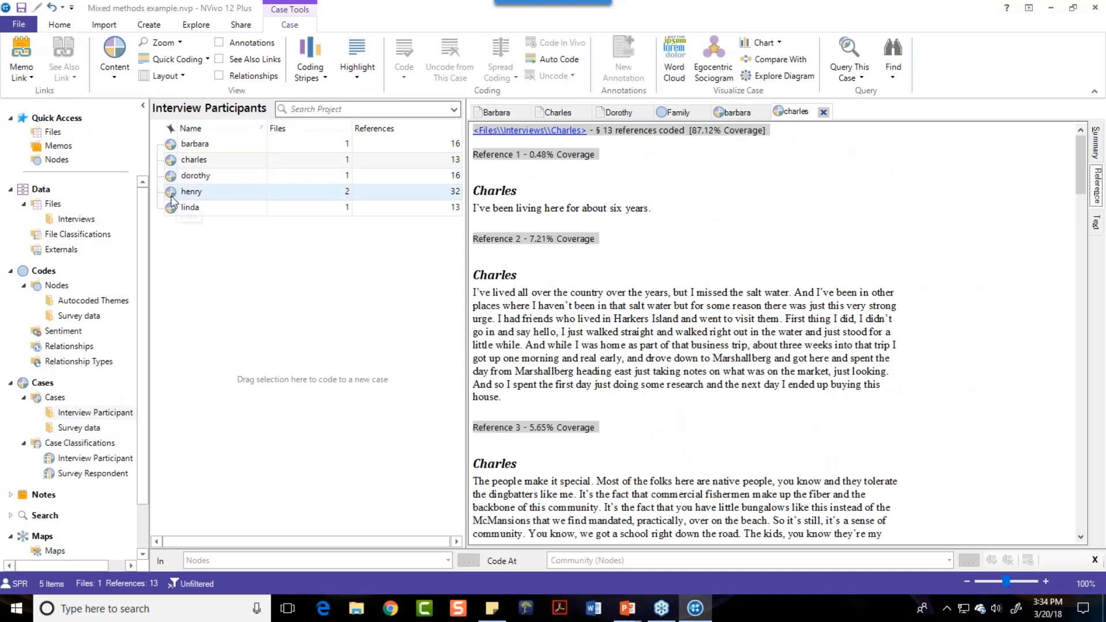
Step: Delete the two interviewers' cases from the Interview Participants folder, keeping only the three interviewees
{"action": "left_click", "coordinate": [171, 195]}
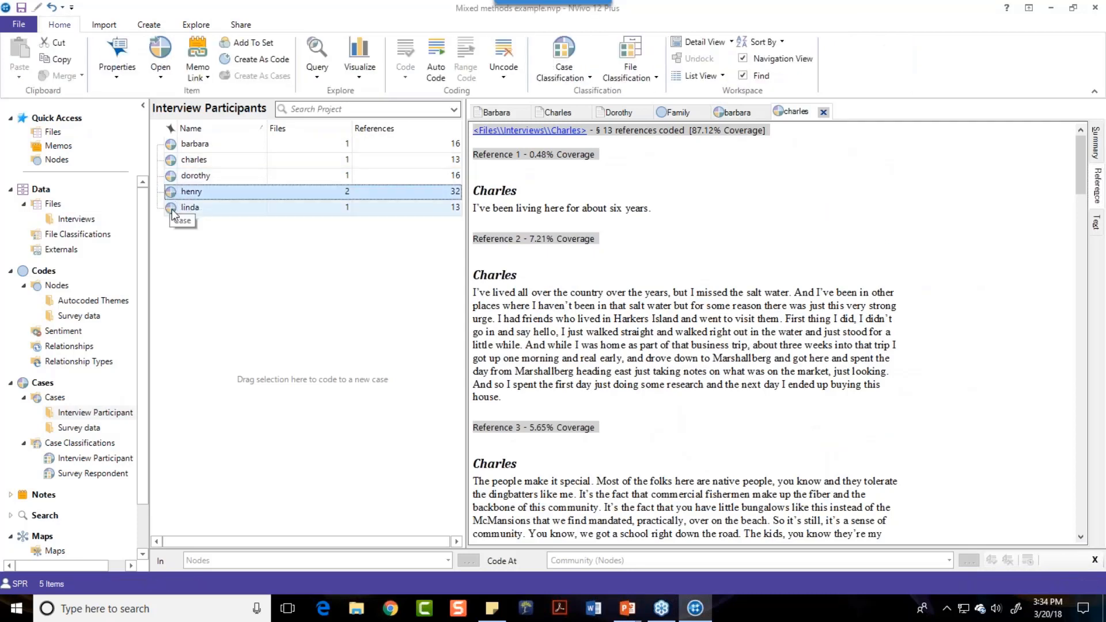
{"action": "key", "text": "Delete"}
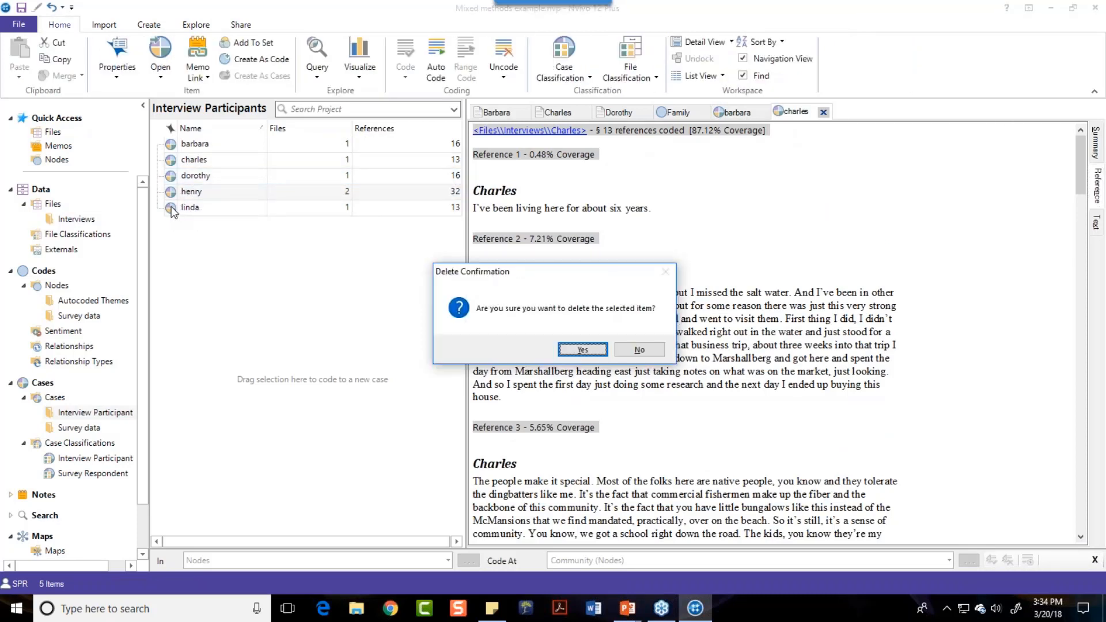
{"action": "left_click", "coordinate": [640, 350]}
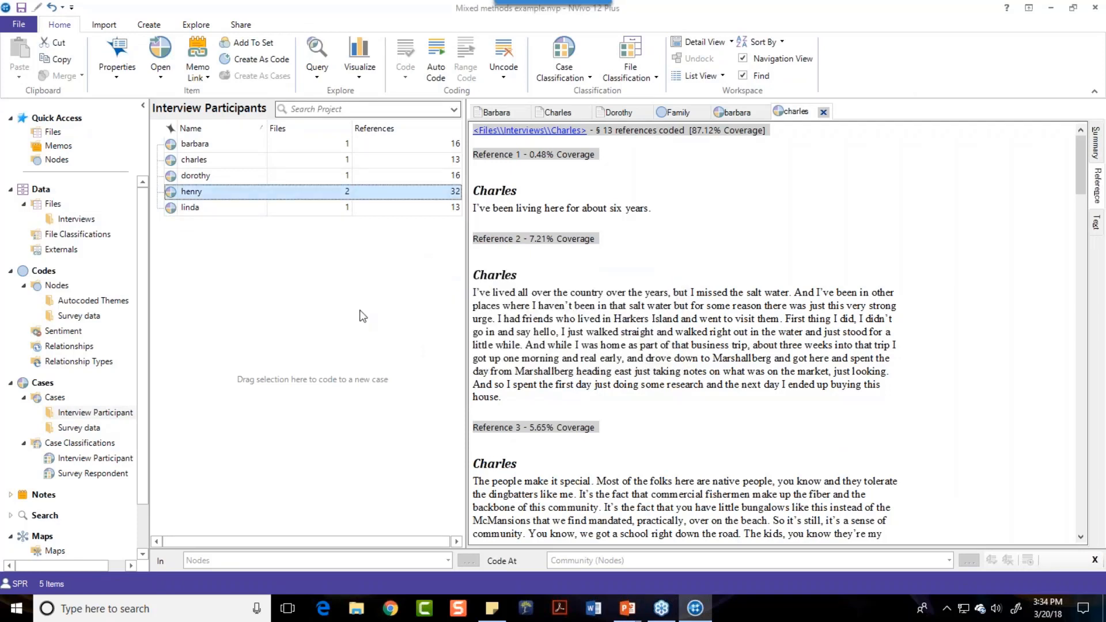
{"action": "key", "text": "Delete"}
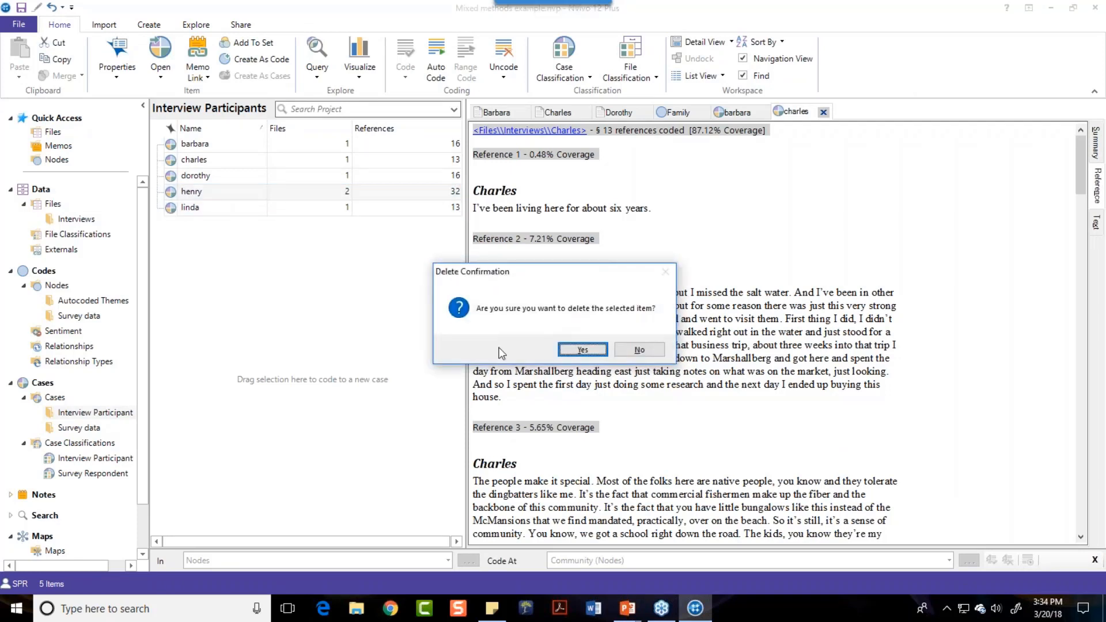
{"action": "left_click", "coordinate": [583, 350]}
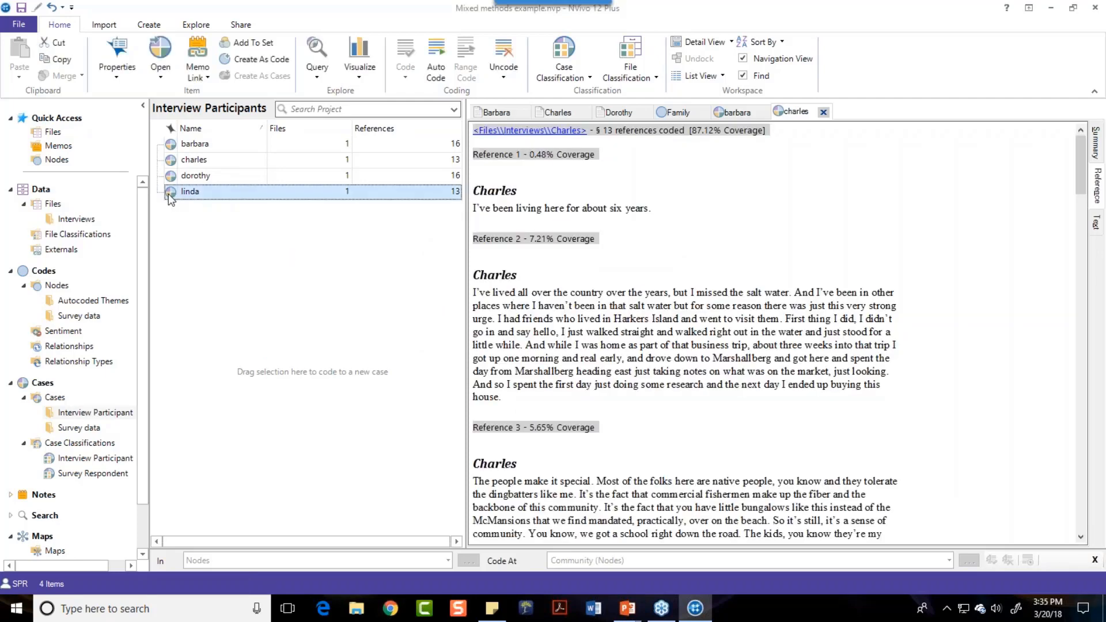
{"action": "right_click", "coordinate": [169, 193]}
{"action": "left_click", "coordinate": [203, 358]}
{"action": "left_click", "coordinate": [582, 350]}
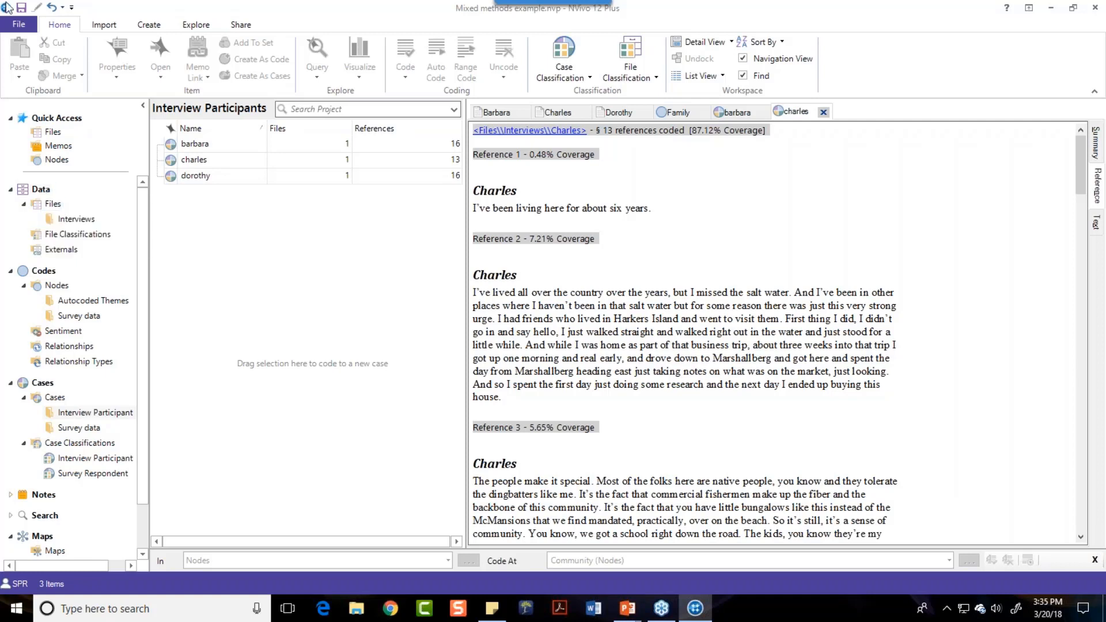
Step: Close the Mixed methods example project with its changes saved, and open the Sample Project
{"action": "left_click", "coordinate": [19, 25]}
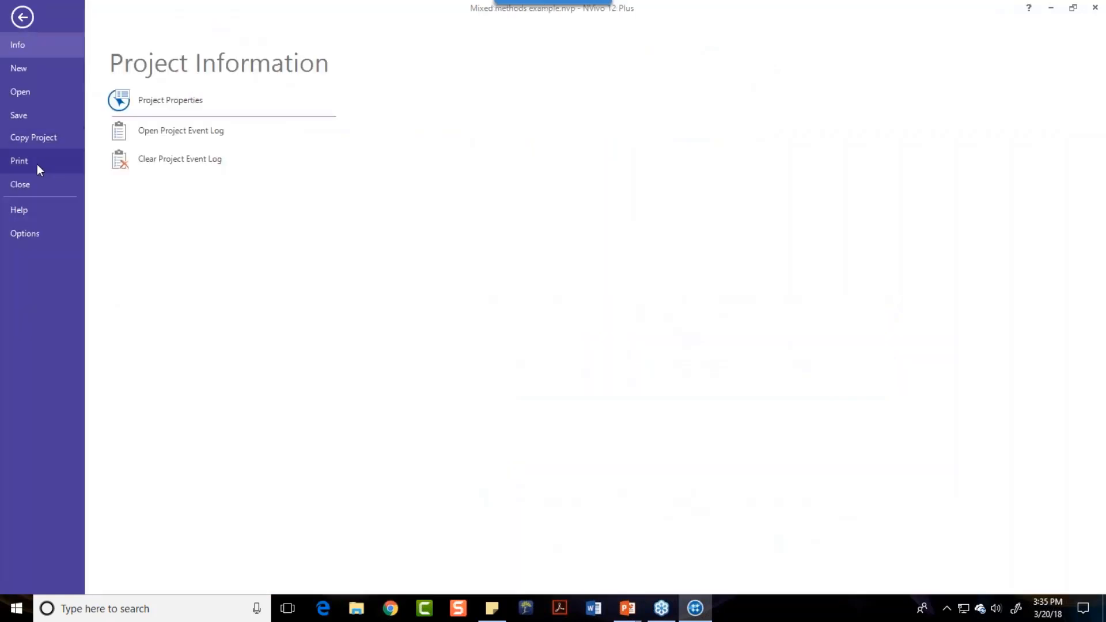
{"action": "left_click", "coordinate": [30, 182]}
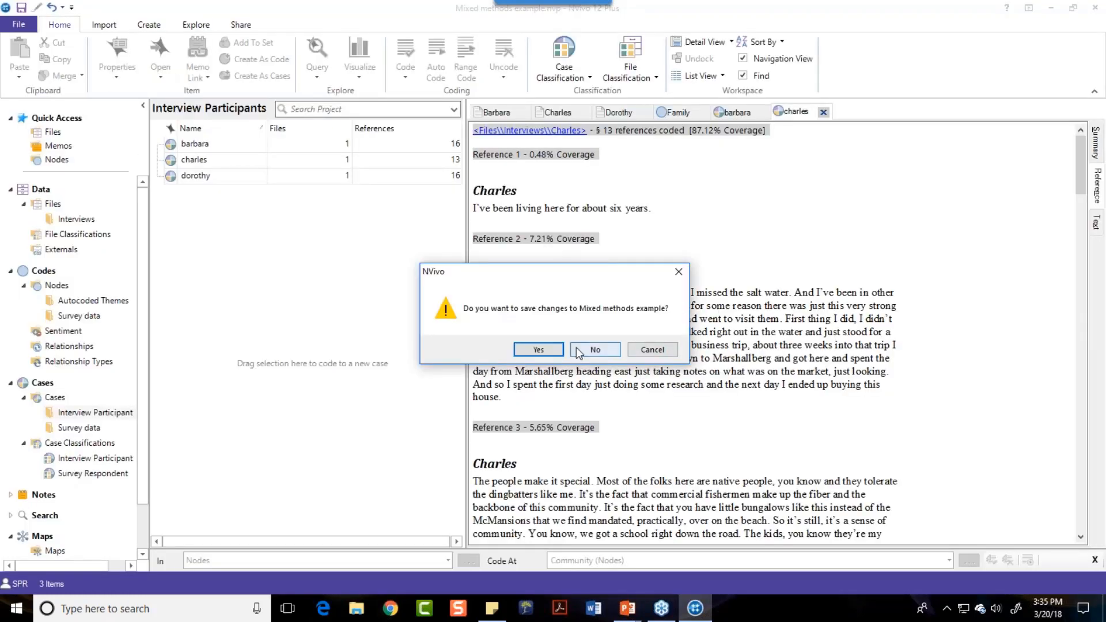
{"action": "left_click", "coordinate": [538, 349]}
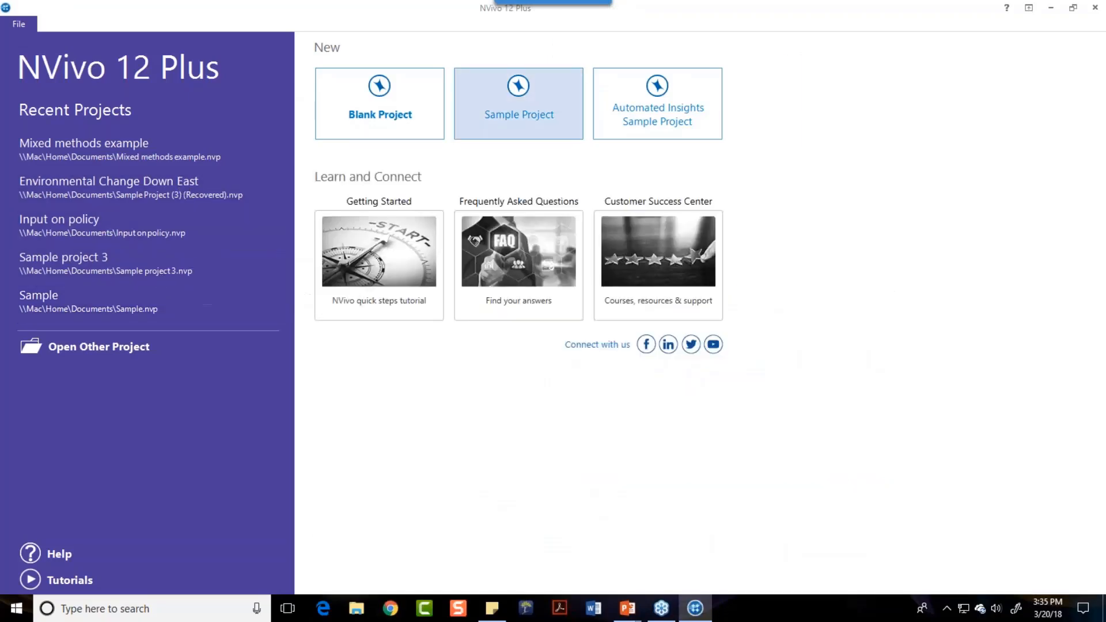
{"action": "left_click", "coordinate": [511, 121]}
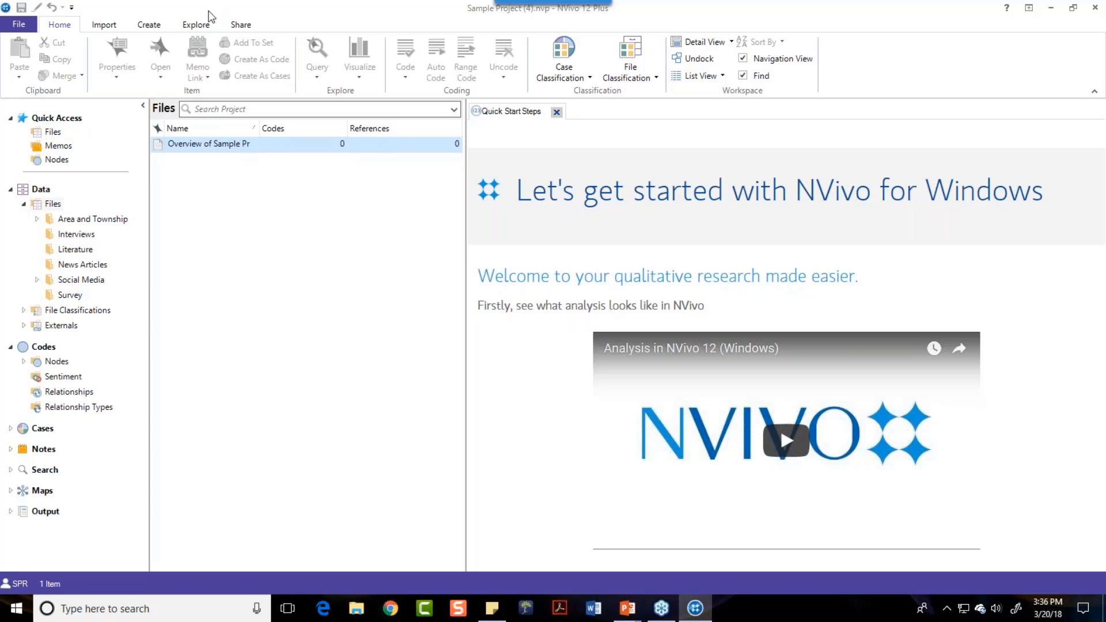
Step: Start a matrix coding query and add the Person classification's age groups from 30 - 39 through 80 - 89 as rows
{"action": "left_click", "coordinate": [200, 25]}
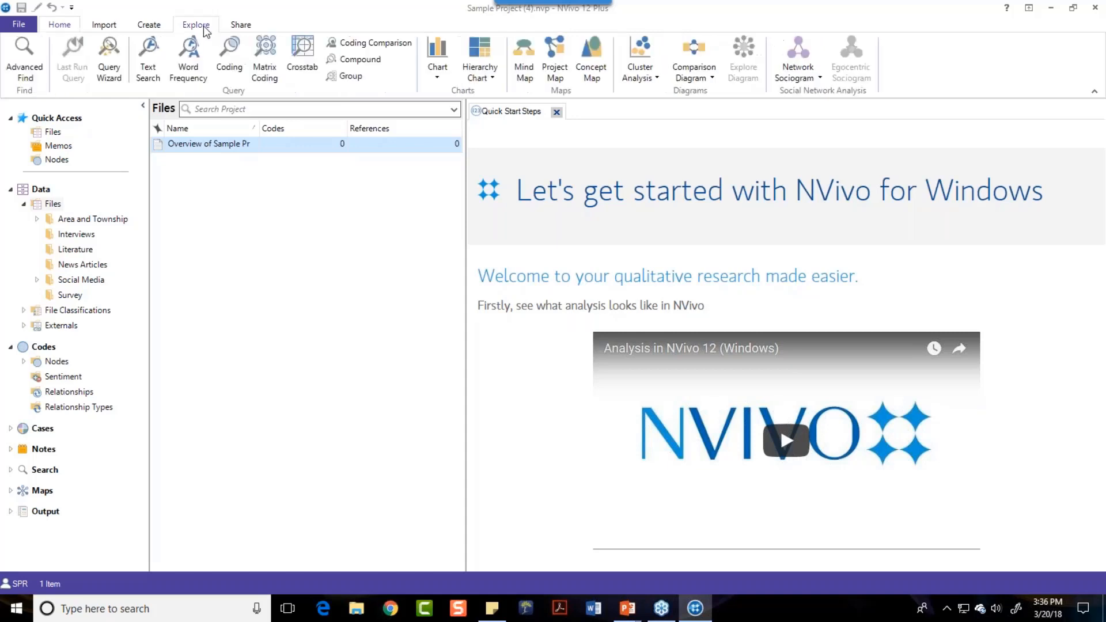
{"action": "left_click", "coordinate": [262, 54]}
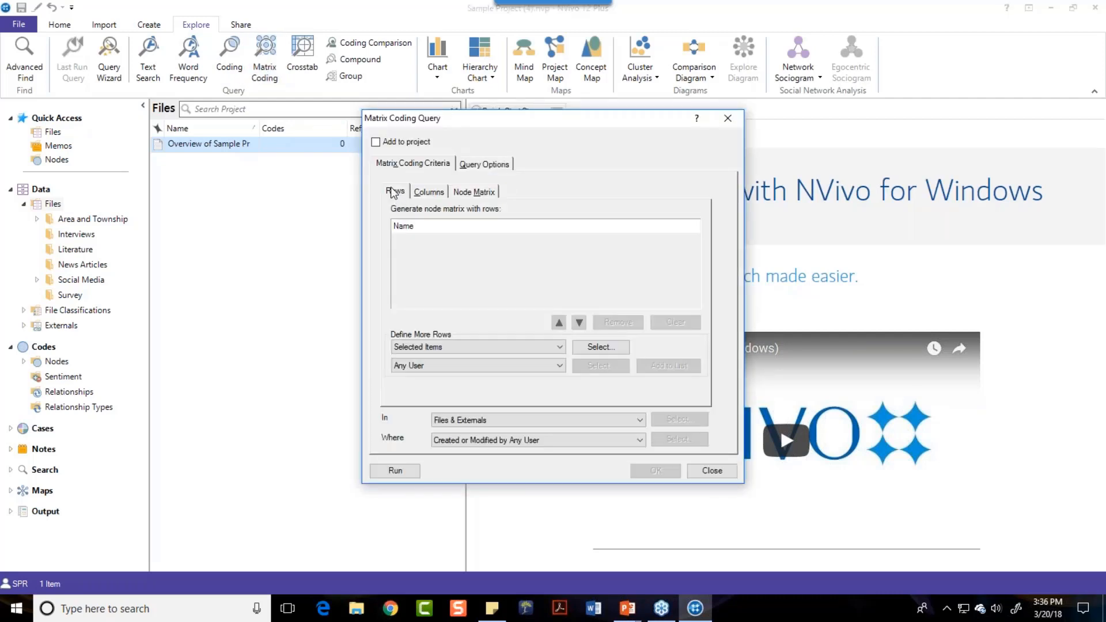
{"action": "left_click", "coordinate": [589, 349]}
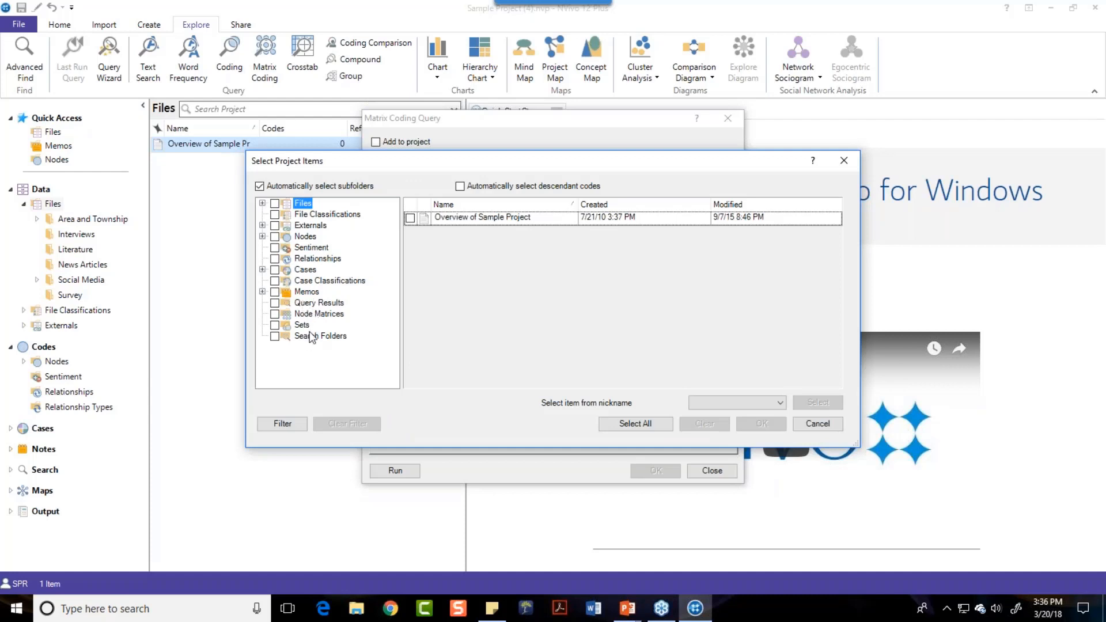
{"action": "left_click", "coordinate": [302, 282]}
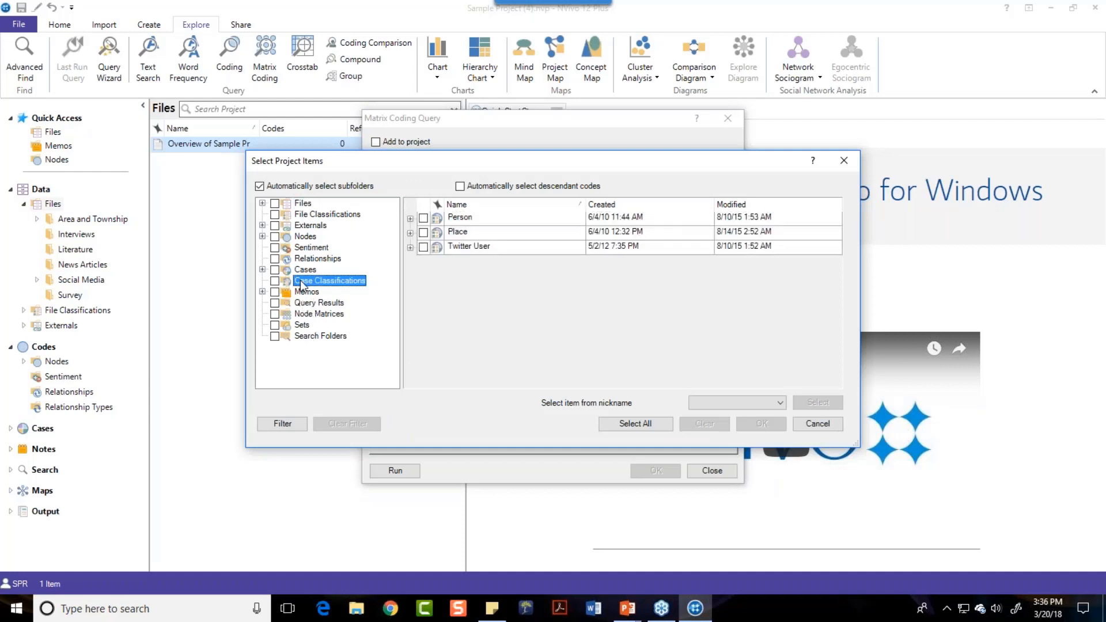
{"action": "left_click", "coordinate": [409, 218]}
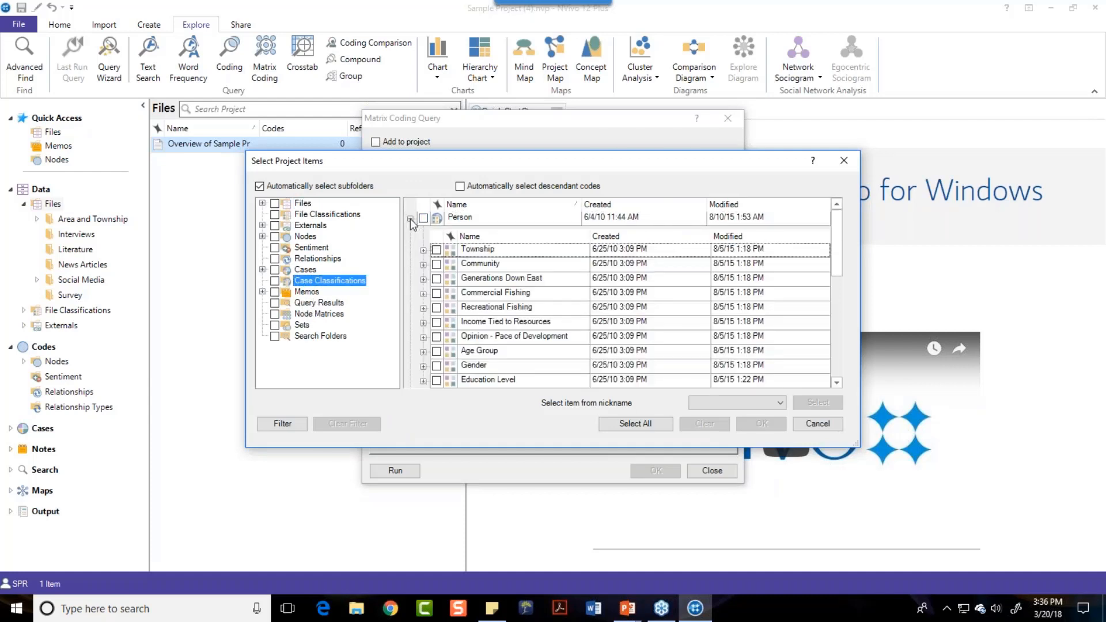
{"action": "left_click", "coordinate": [423, 351]}
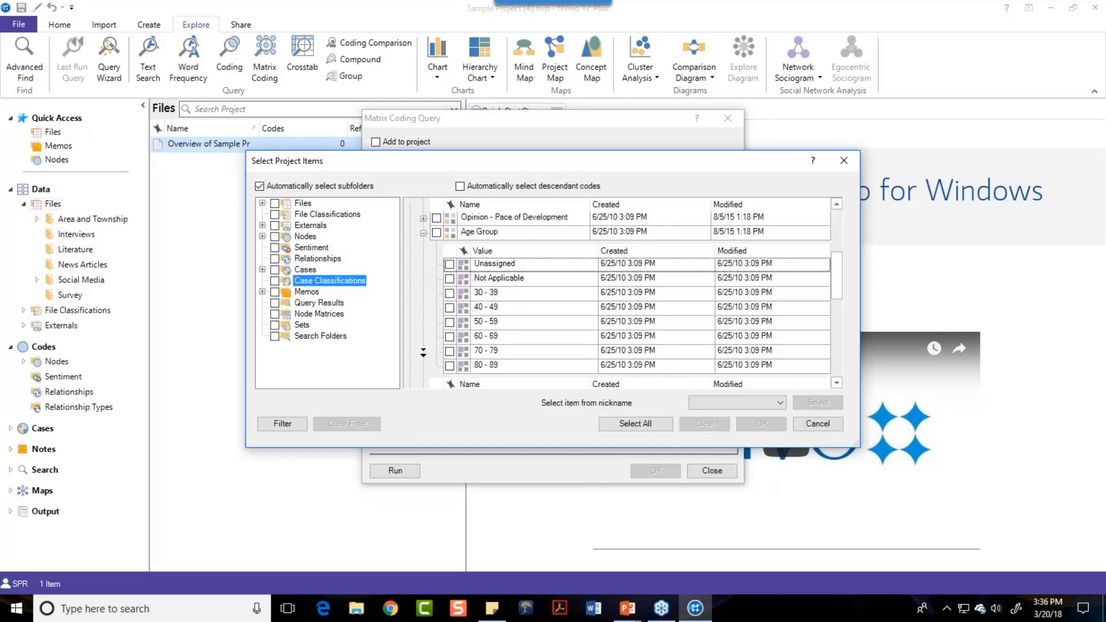
{"action": "left_click", "coordinate": [450, 293]}
{"action": "left_click", "coordinate": [450, 308]}
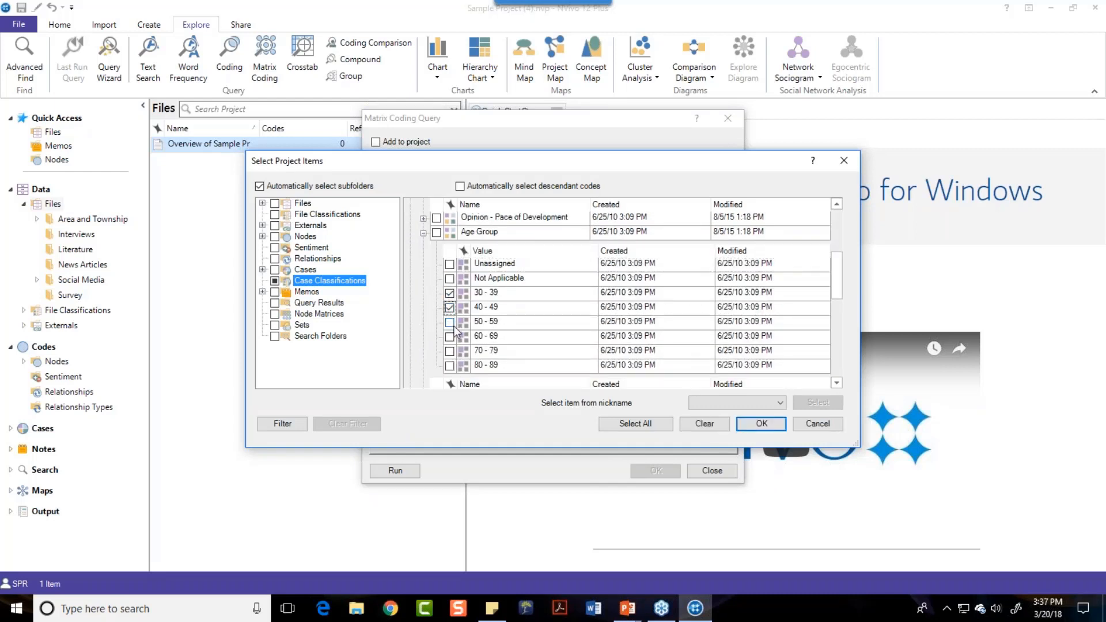
{"action": "left_click", "coordinate": [450, 322]}
{"action": "left_click", "coordinate": [450, 336]}
{"action": "left_click", "coordinate": [450, 351]}
{"action": "left_click", "coordinate": [450, 365]}
{"action": "left_click", "coordinate": [761, 425]}
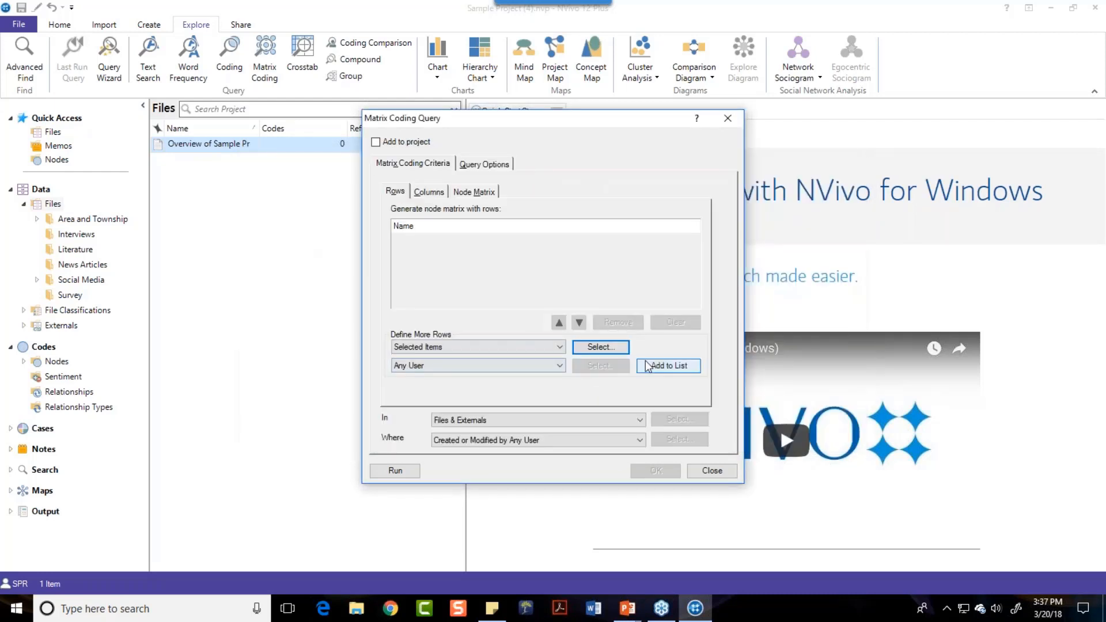
{"action": "left_click", "coordinate": [669, 366]}
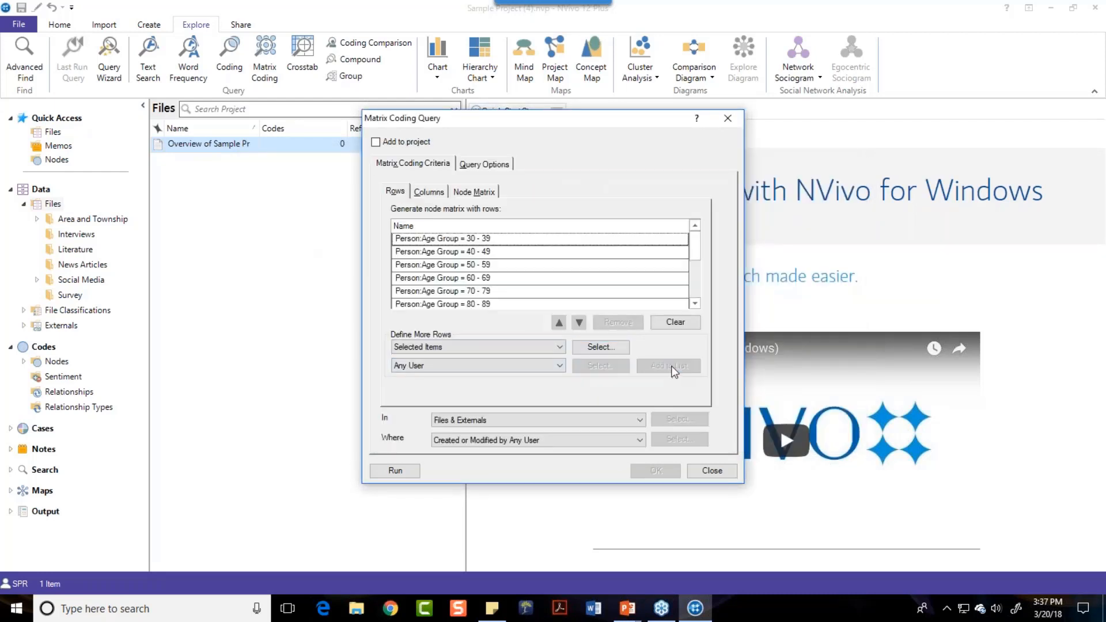
Step: Add the Natural environment nodes Ecosystem services, Environmental change, Environmental impacts, Habitat, Landscape and Water quality as columns of the matrix query
{"action": "left_click", "coordinate": [427, 193]}
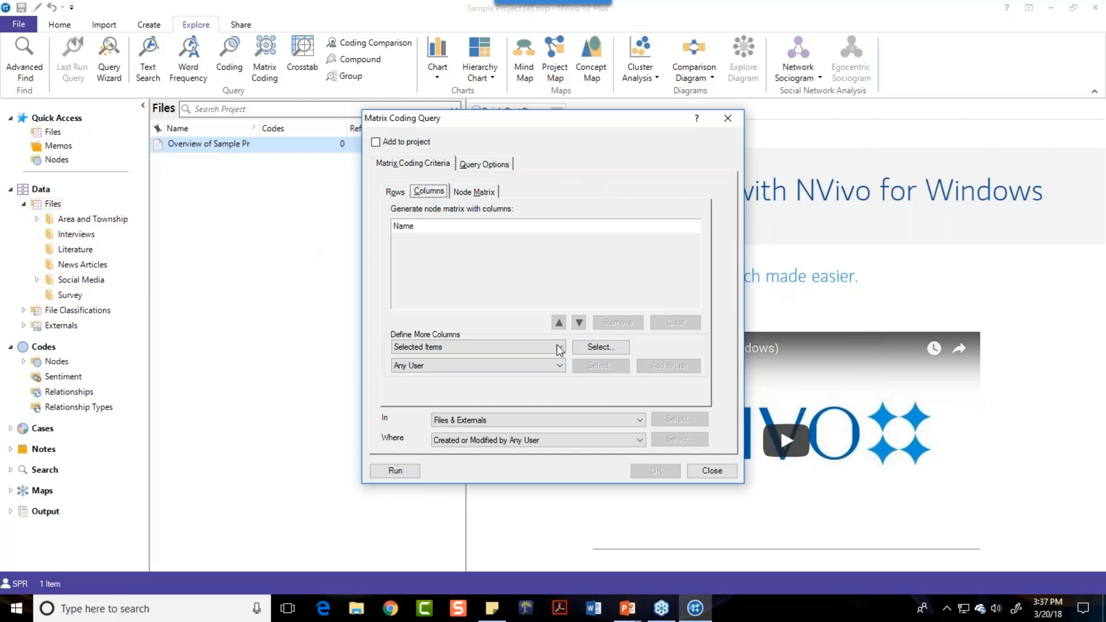
{"action": "left_click", "coordinate": [593, 347]}
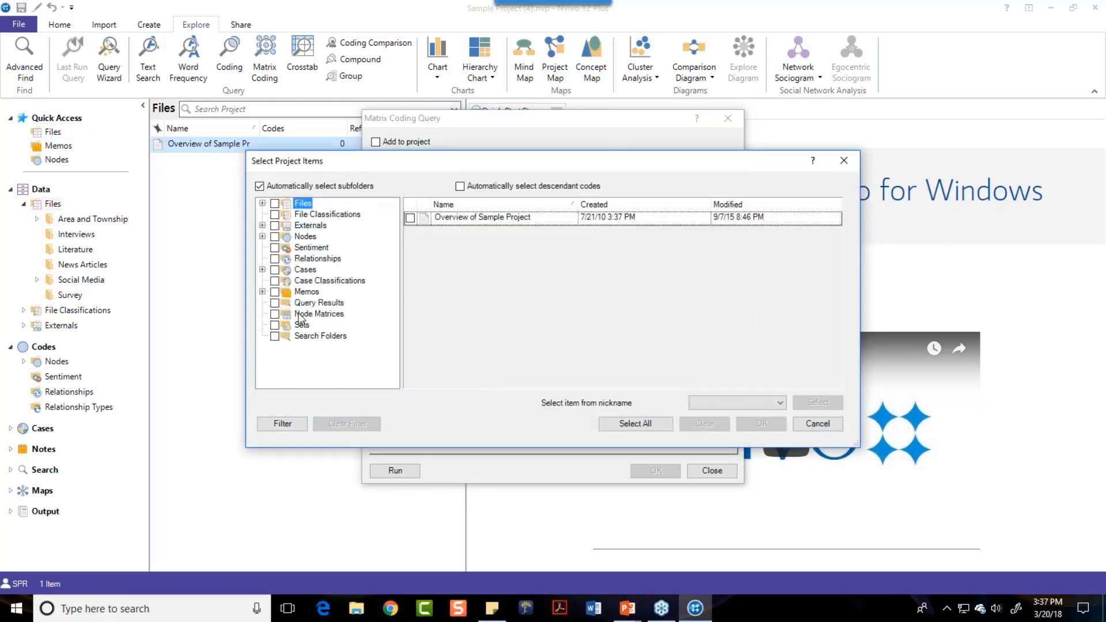
{"action": "left_click", "coordinate": [289, 242]}
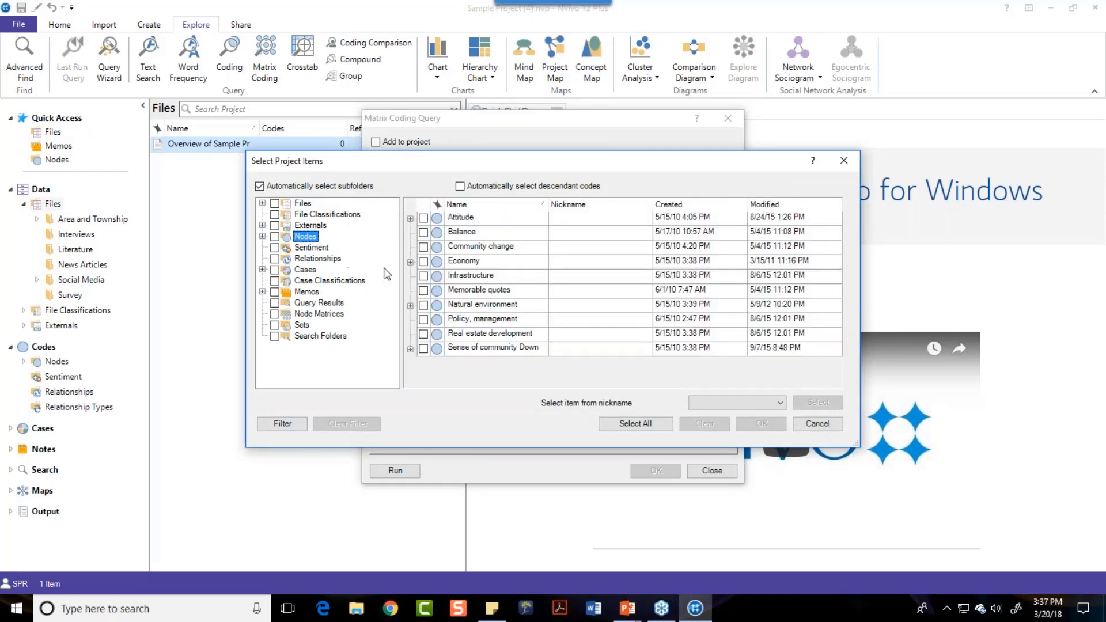
{"action": "left_click", "coordinate": [410, 306]}
{"action": "scroll", "coordinate": [423, 314], "scroll_direction": "down", "scroll_amount": 2}
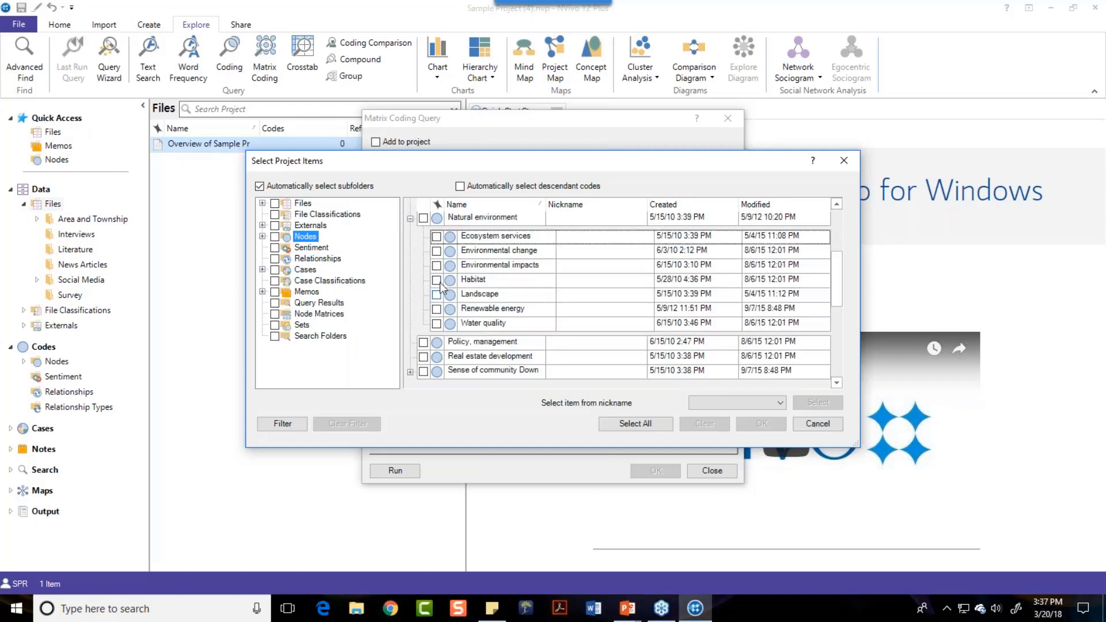
{"action": "left_click", "coordinate": [436, 236]}
{"action": "left_click", "coordinate": [436, 250]}
{"action": "left_click", "coordinate": [436, 265]}
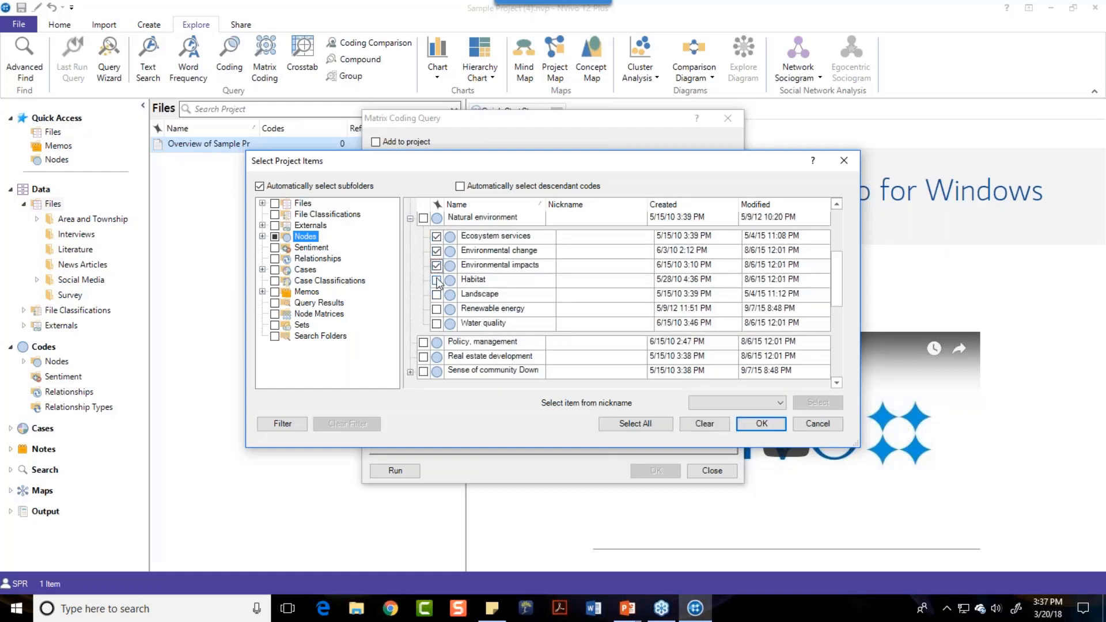
{"action": "left_click", "coordinate": [436, 280]}
{"action": "left_click", "coordinate": [436, 294]}
{"action": "left_click", "coordinate": [761, 424]}
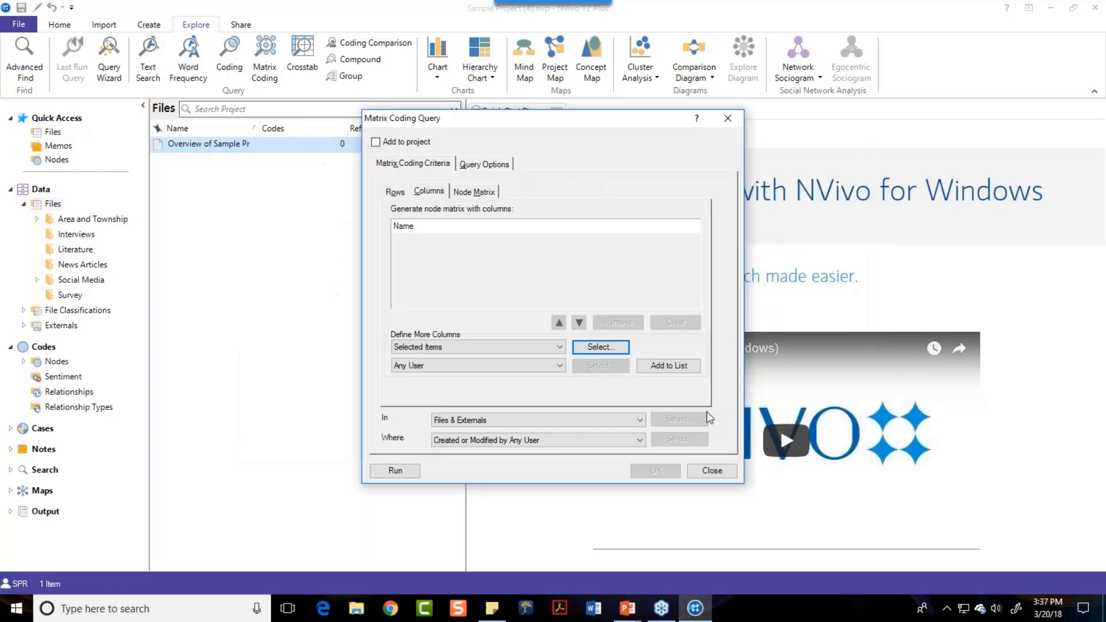
{"action": "left_click", "coordinate": [664, 365]}
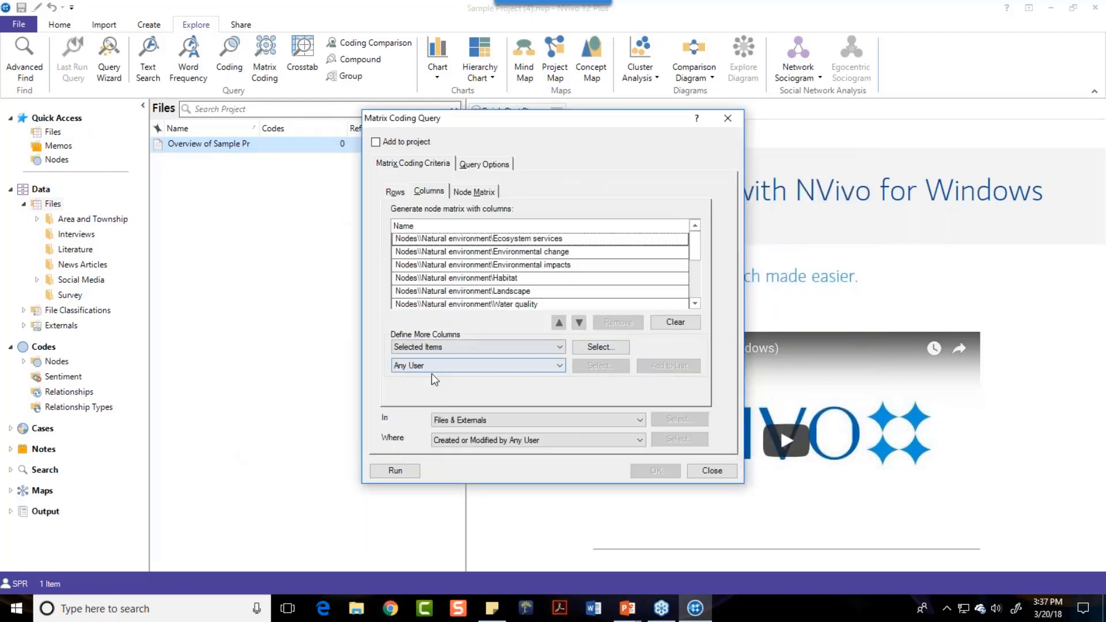
Step: Run the matrix coding query, widen the row labels and results area, and shade the cells from green for low to red for high
{"action": "left_click", "coordinate": [397, 472]}
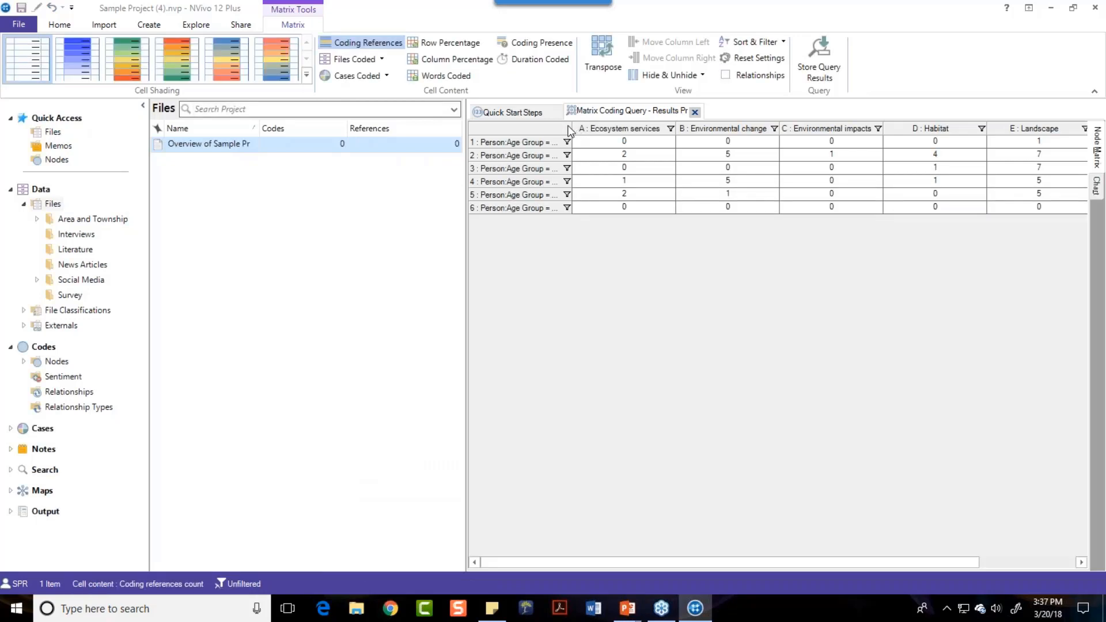
{"action": "left_click_drag", "start_coordinate": [572, 124], "coordinate": [617, 124]}
{"action": "left_click", "coordinate": [917, 75]}
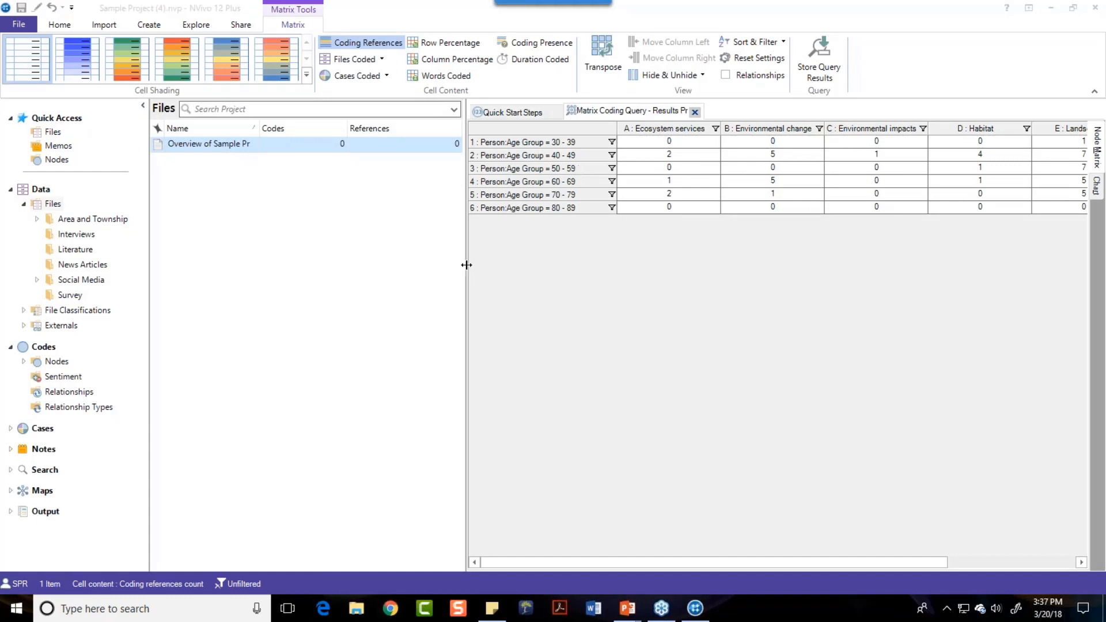
{"action": "left_click_drag", "start_coordinate": [467, 266], "coordinate": [297, 271]}
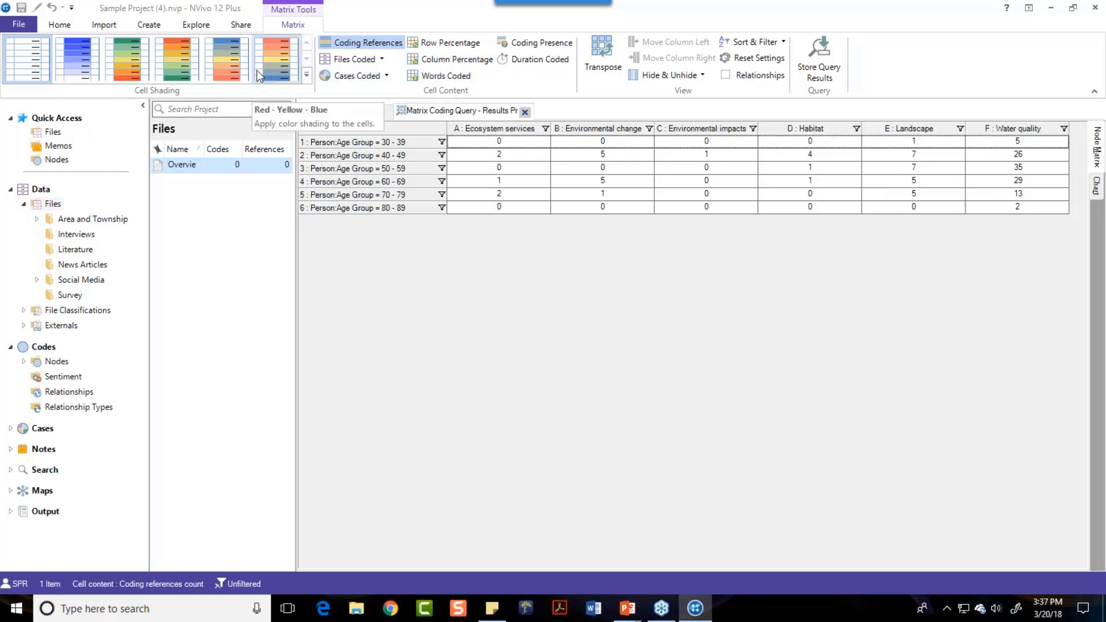
{"action": "left_click", "coordinate": [183, 58]}
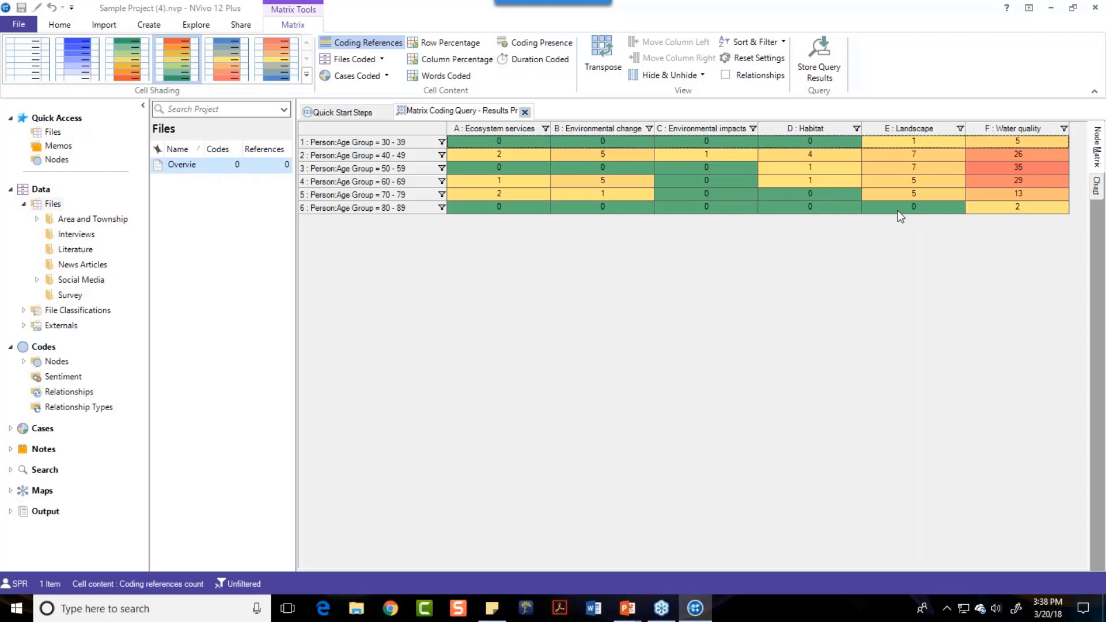
Step: Open the references behind the Landscape cell for age group 40 - 49, enlarge the text to read them, and return to the matrix
{"action": "left_click", "coordinate": [930, 161]}
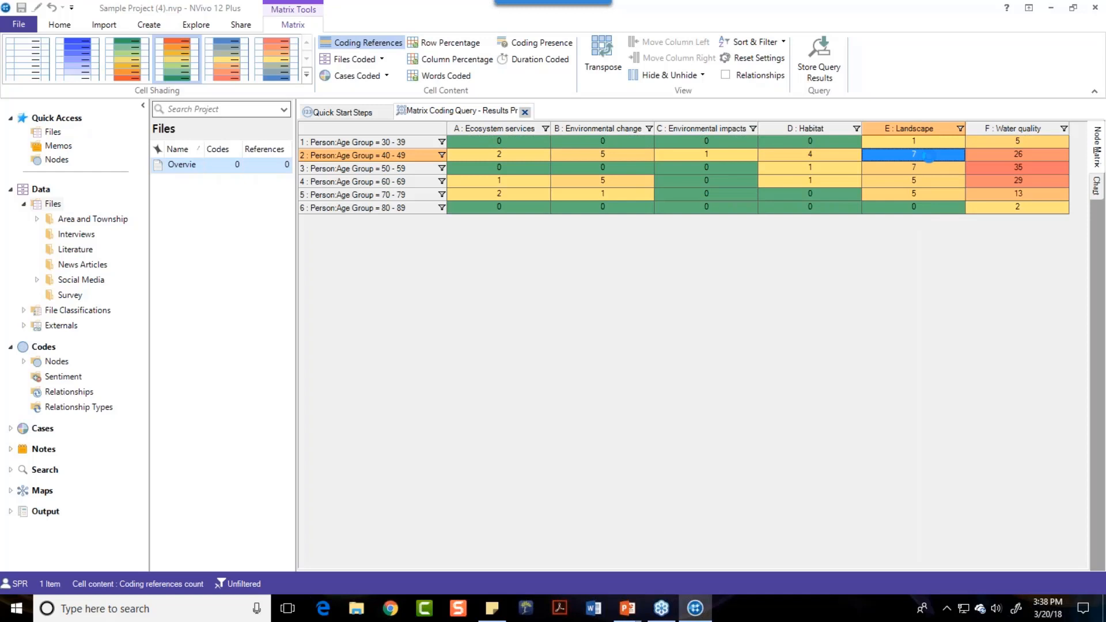
{"action": "double_click", "coordinate": [928, 155]}
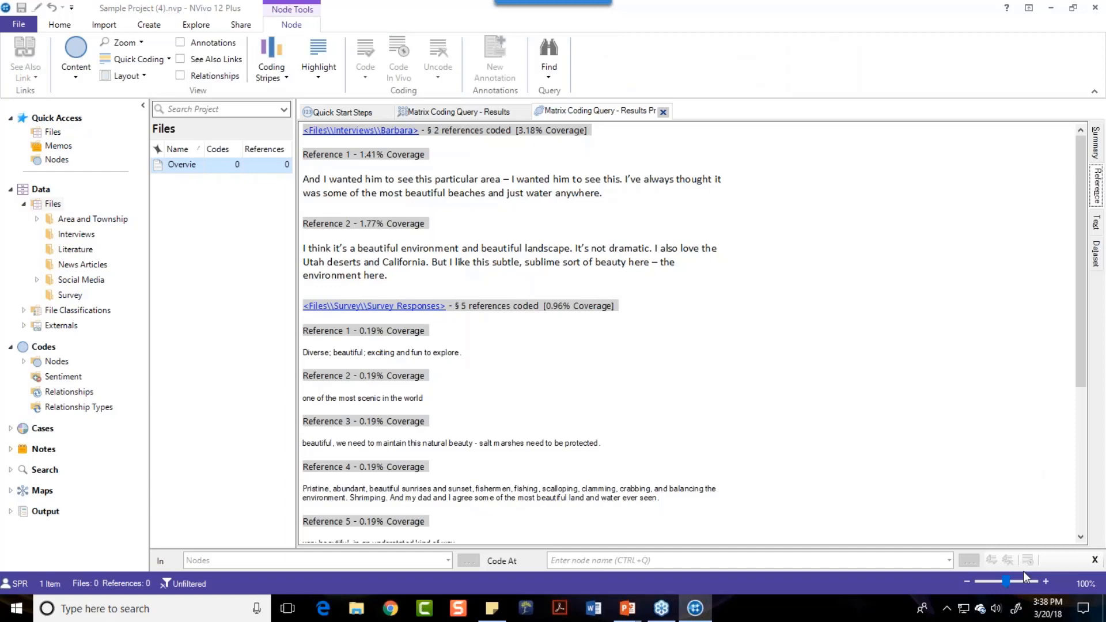
{"action": "left_click", "coordinate": [1045, 582]}
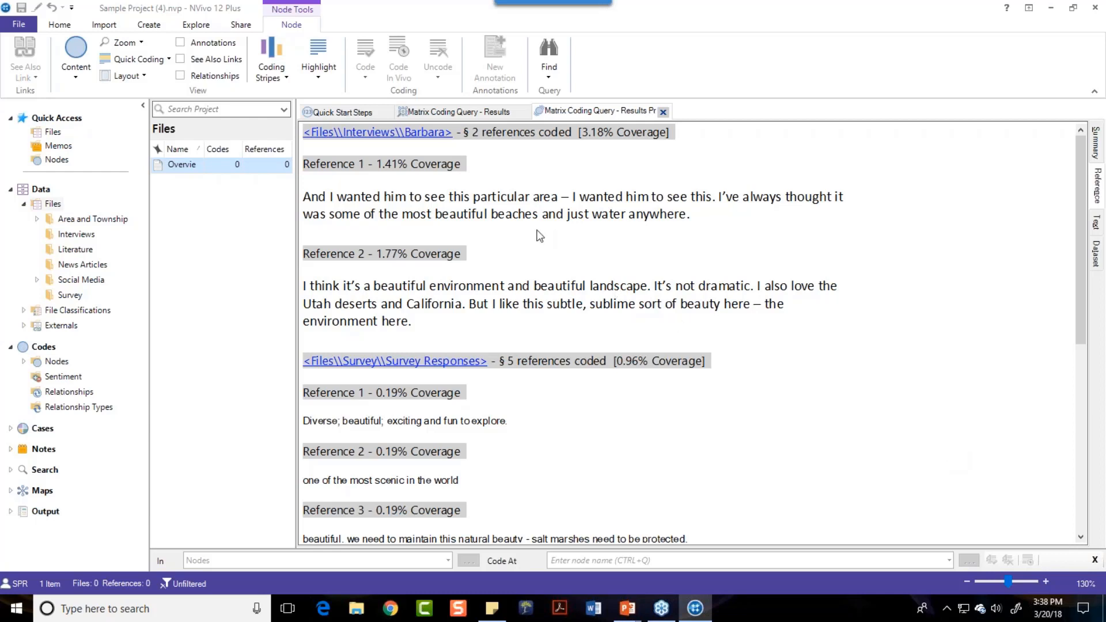
{"action": "left_click", "coordinate": [431, 115]}
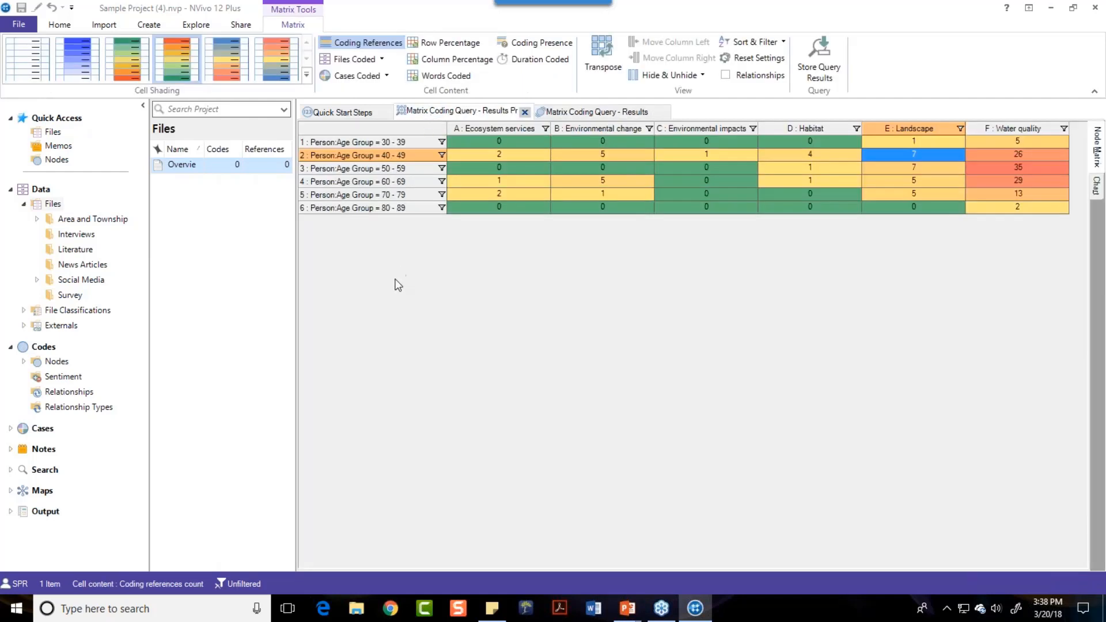
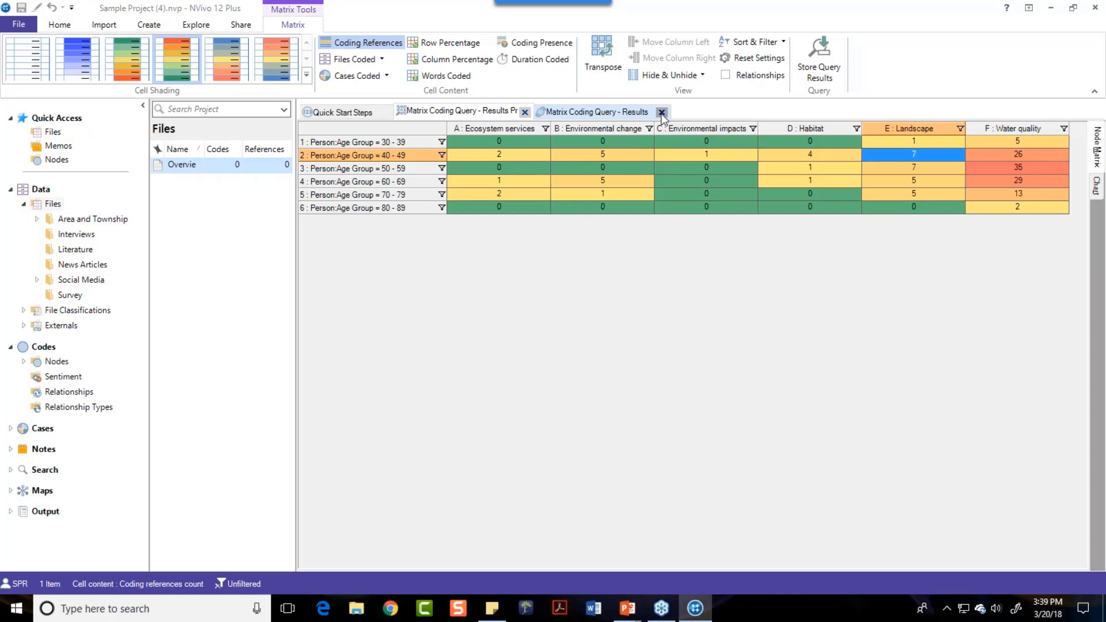
Step: Close the cell's references, the matrix query results and the Quick Start Steps
{"action": "left_click", "coordinate": [662, 112]}
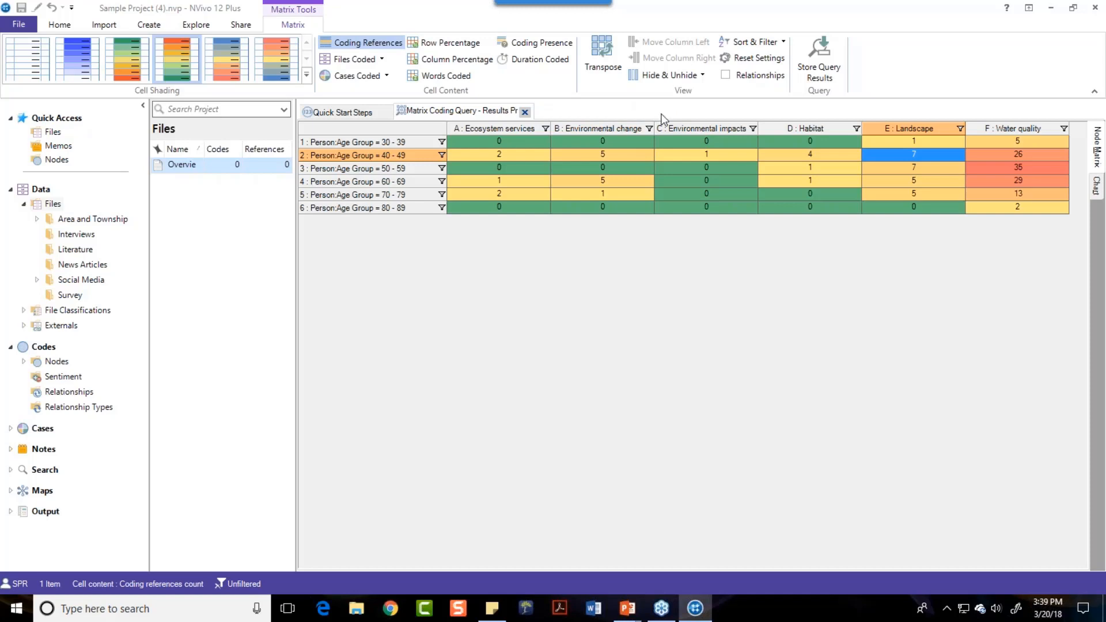
{"action": "left_click", "coordinate": [525, 112]}
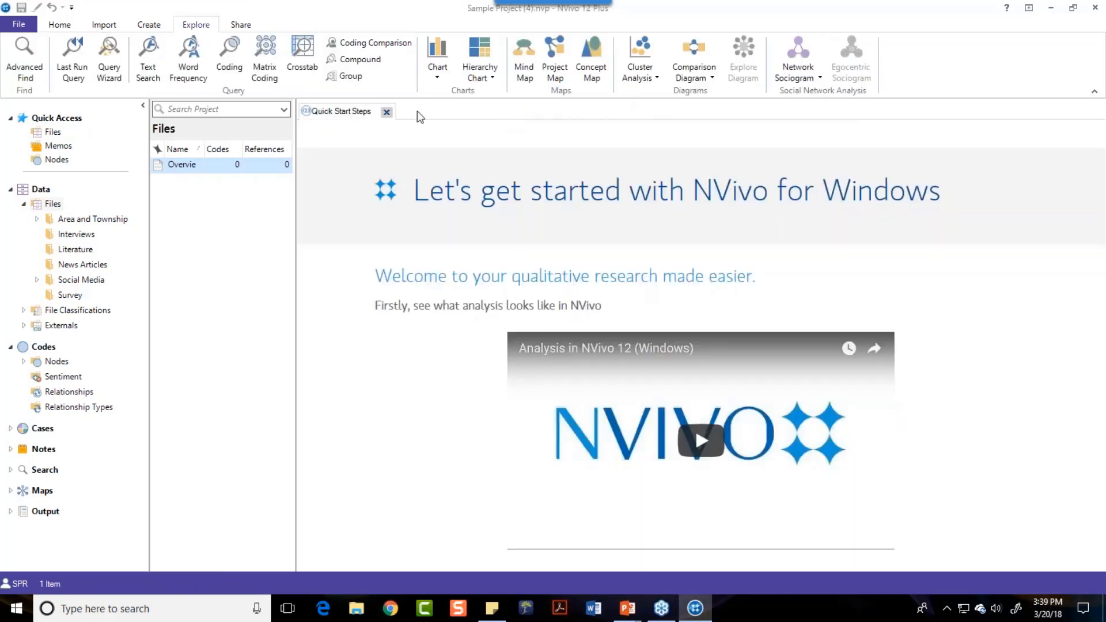
{"action": "left_click", "coordinate": [387, 113]}
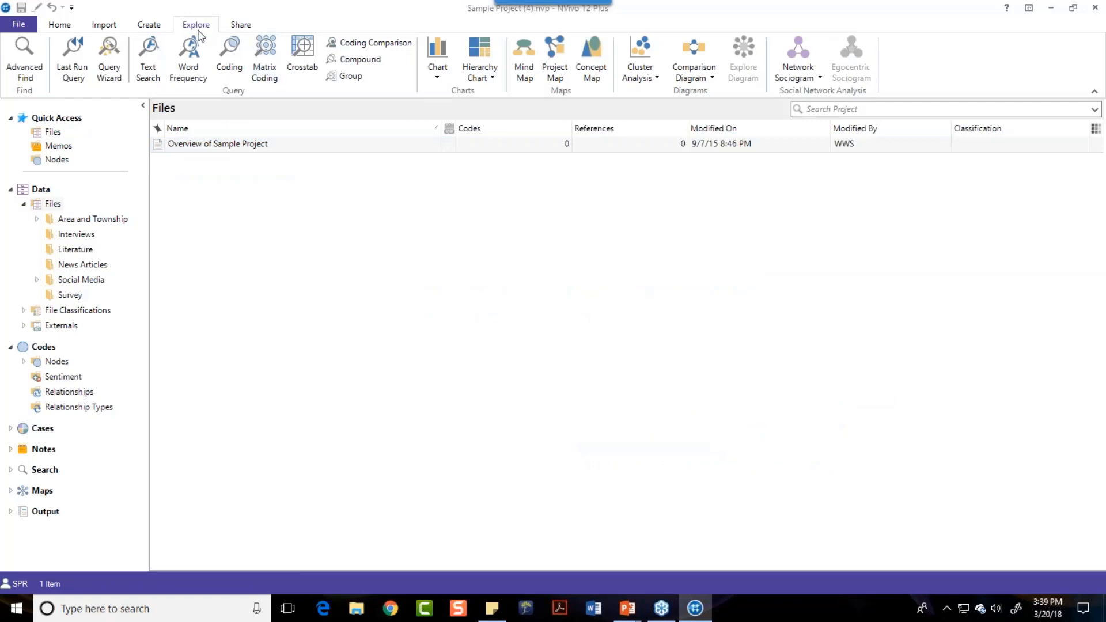
Step: Start a crosstab query that compares codes against attributes
{"action": "left_click", "coordinate": [298, 51]}
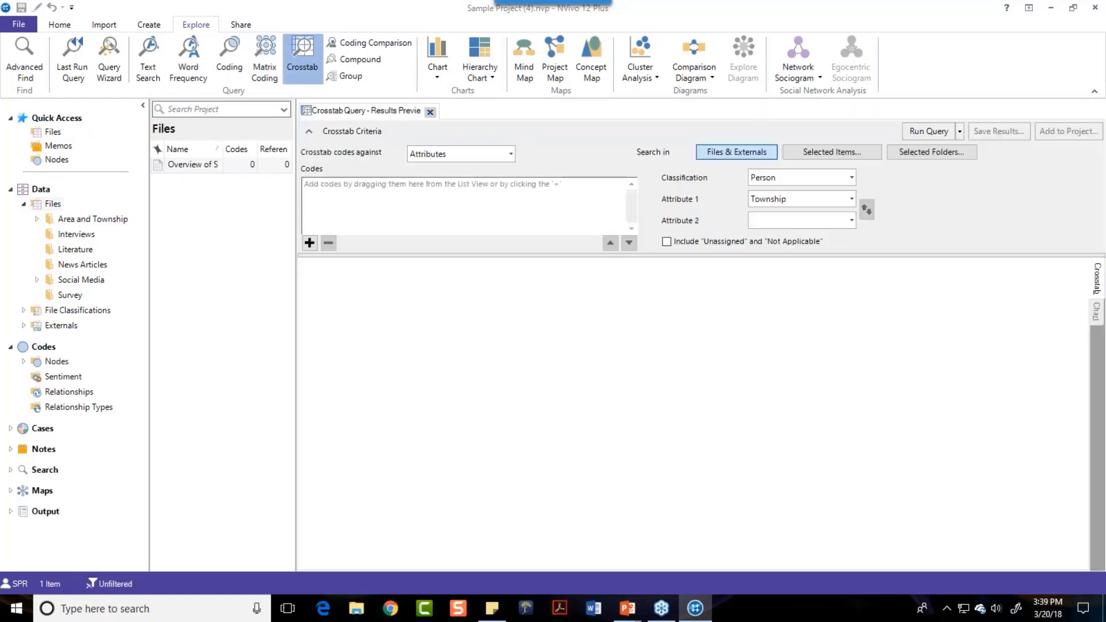
{"action": "left_click", "coordinate": [511, 154]}
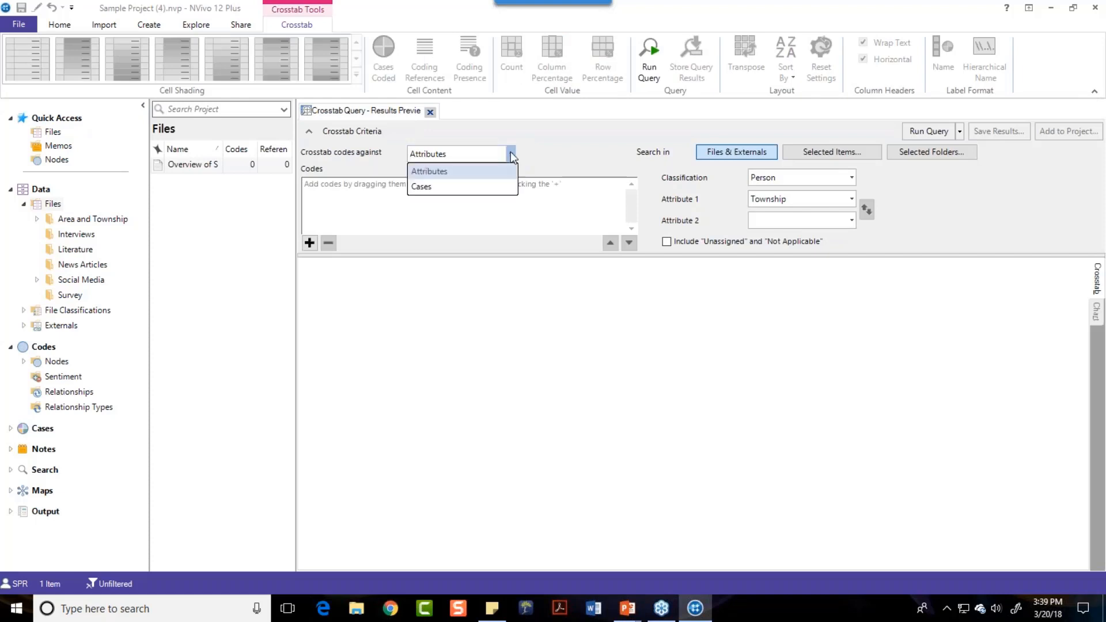
{"action": "left_click", "coordinate": [455, 170]}
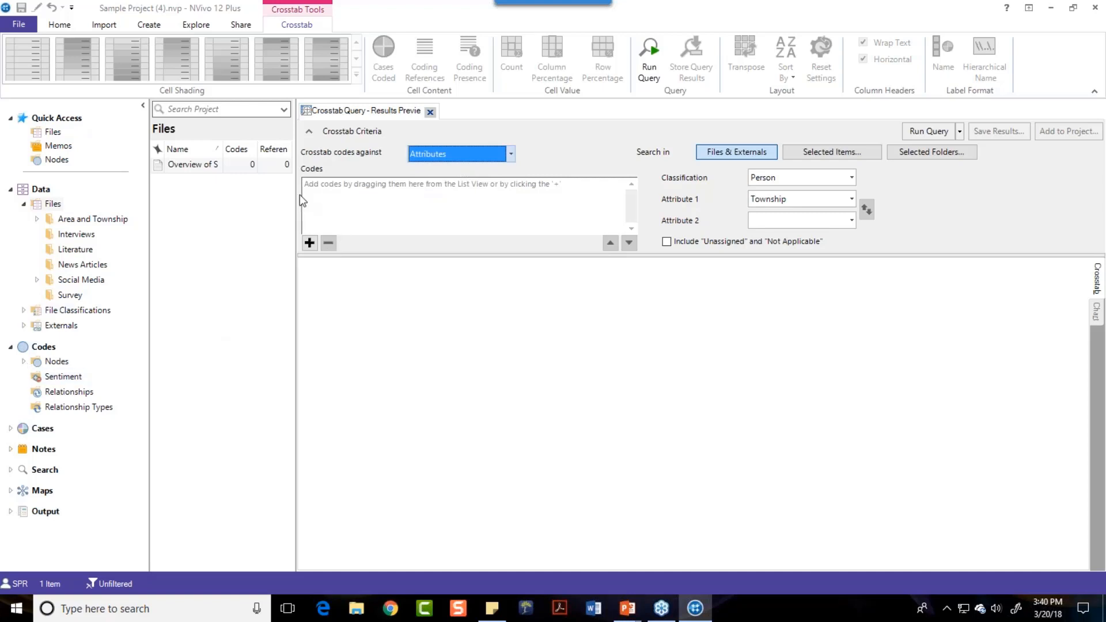
Step: Add all seven child nodes of Natural environment, from Ecosystem services to Water quality, to the crosstab's codes
{"action": "left_click", "coordinate": [24, 362]}
{"action": "left_click", "coordinate": [55, 362]}
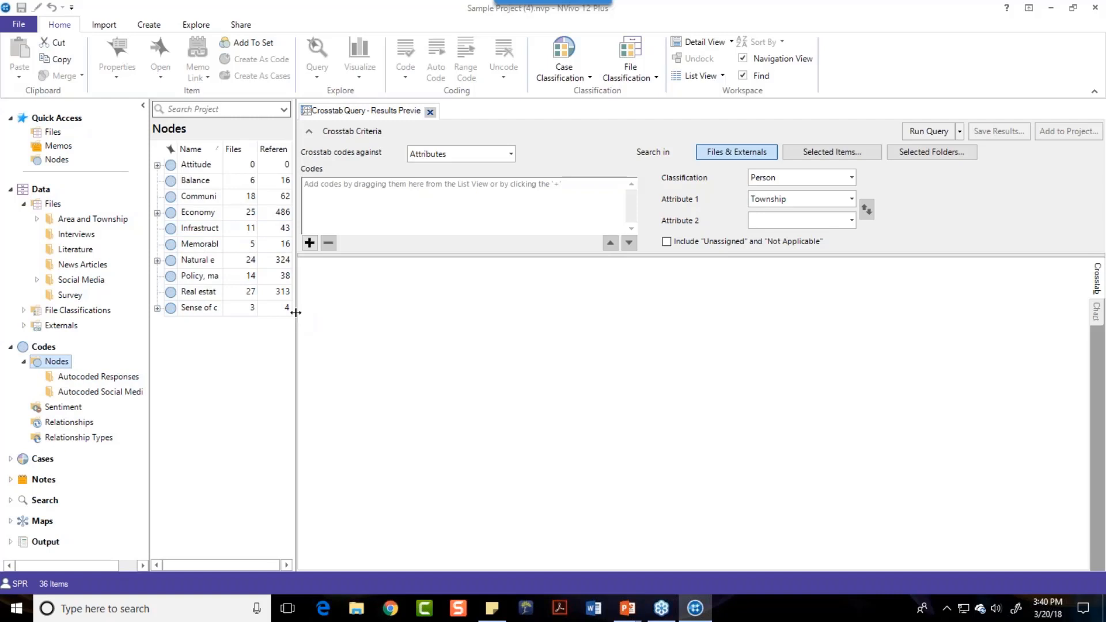
{"action": "left_click_drag", "start_coordinate": [295, 312], "coordinate": [390, 311]}
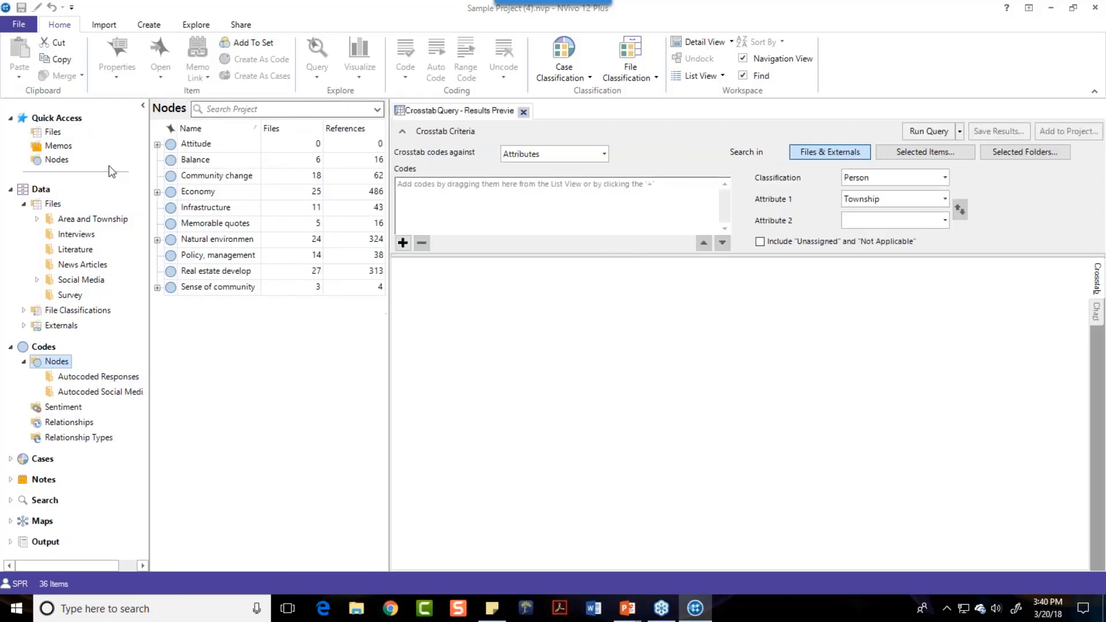
{"action": "left_click", "coordinate": [158, 240]}
{"action": "left_click", "coordinate": [216, 259]}
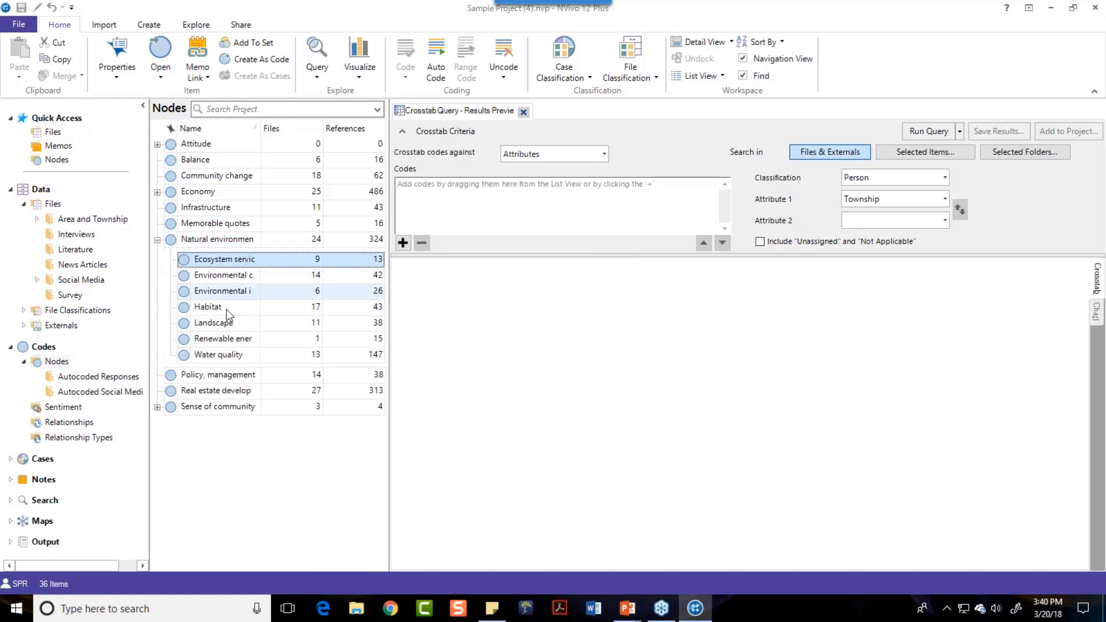
{"action": "left_click", "coordinate": [221, 353], "text": "shift"}
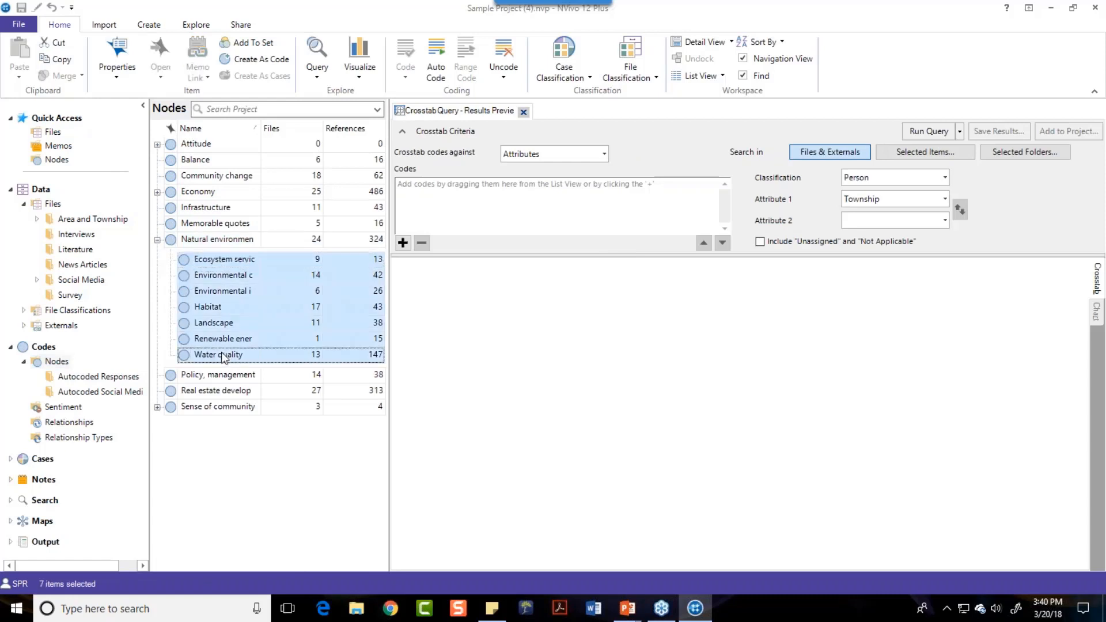
{"action": "left_click_drag", "start_coordinate": [220, 314], "coordinate": [492, 216]}
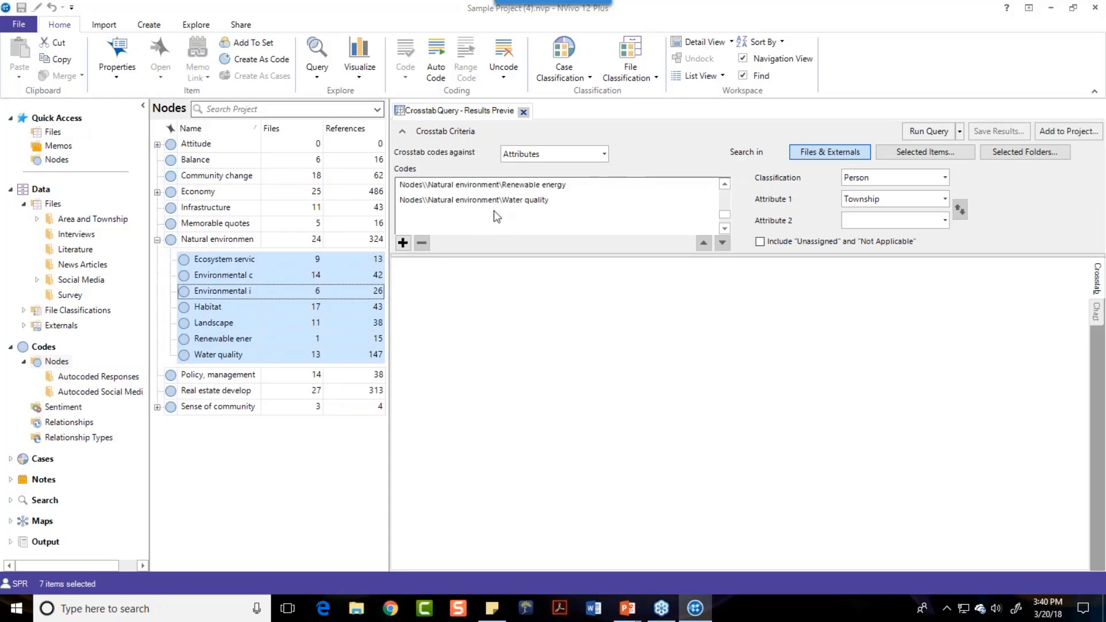
{"action": "left_click", "coordinate": [724, 185]}
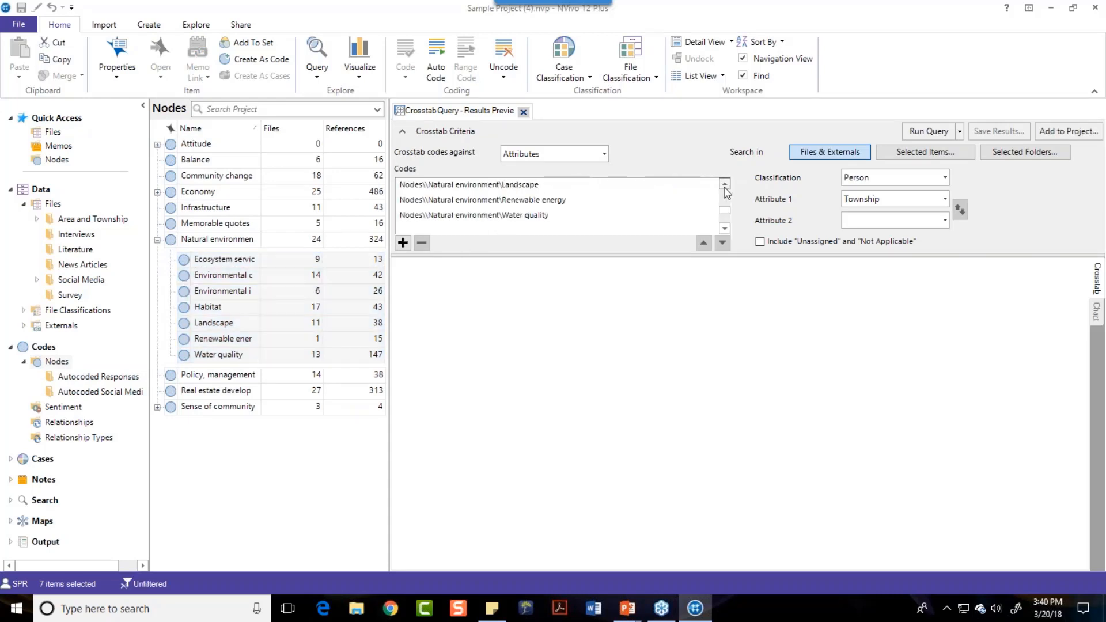
{"action": "left_click", "coordinate": [724, 184]}
{"action": "left_click", "coordinate": [725, 185]}
{"action": "left_click", "coordinate": [725, 185]}
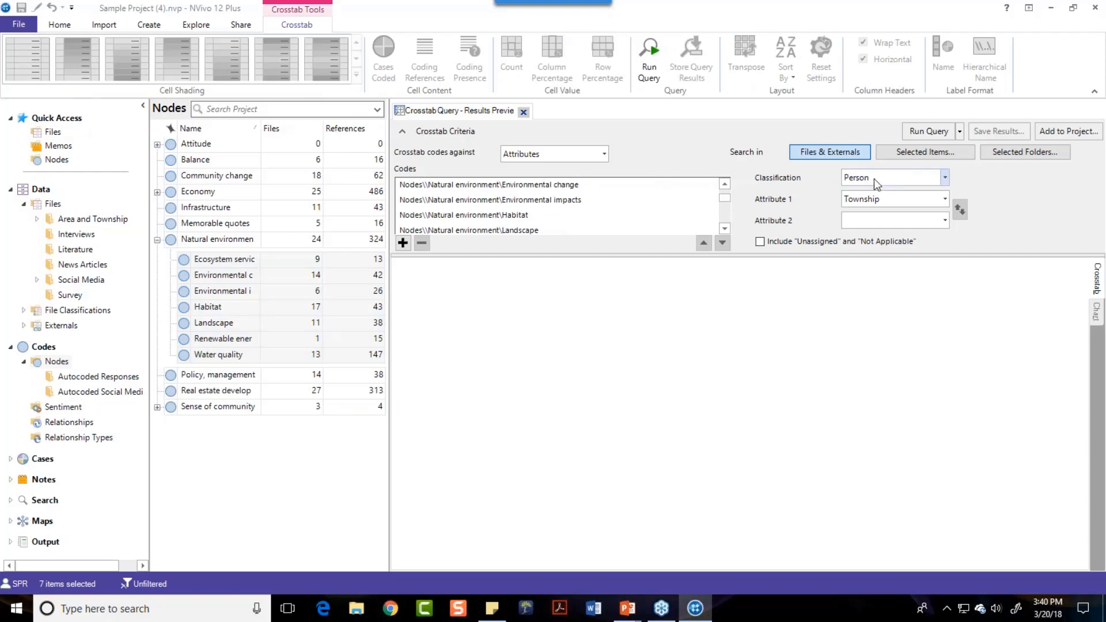
Step: Run the crosstab with the Person classification and Age Group as first attribute, and shade the cells from red for low to green for high
{"action": "left_click", "coordinate": [947, 178]}
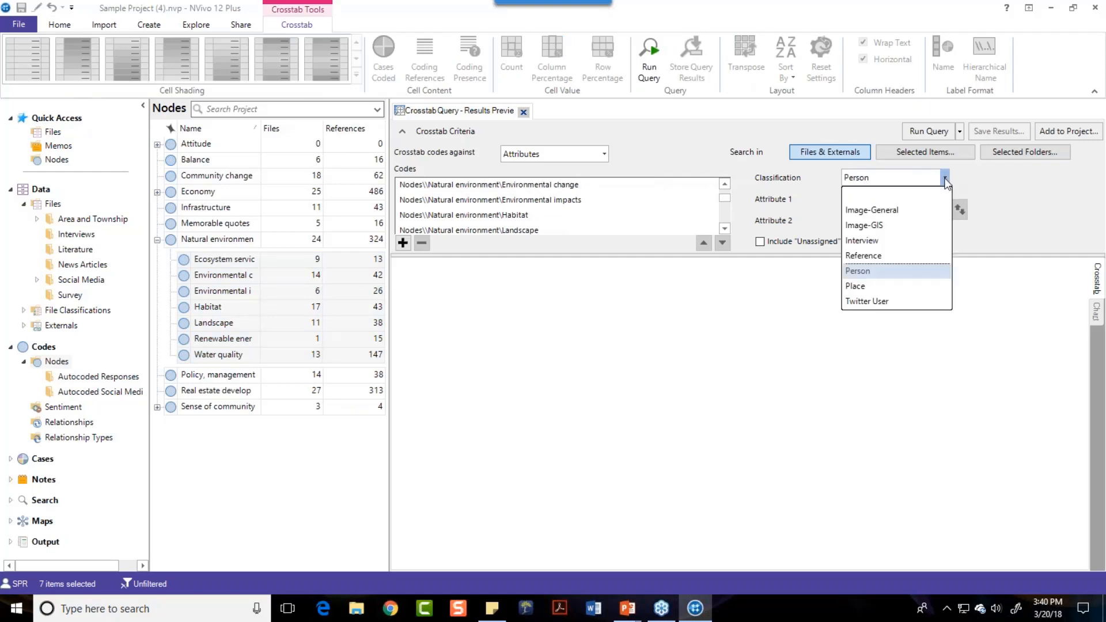
{"action": "left_click", "coordinate": [866, 272]}
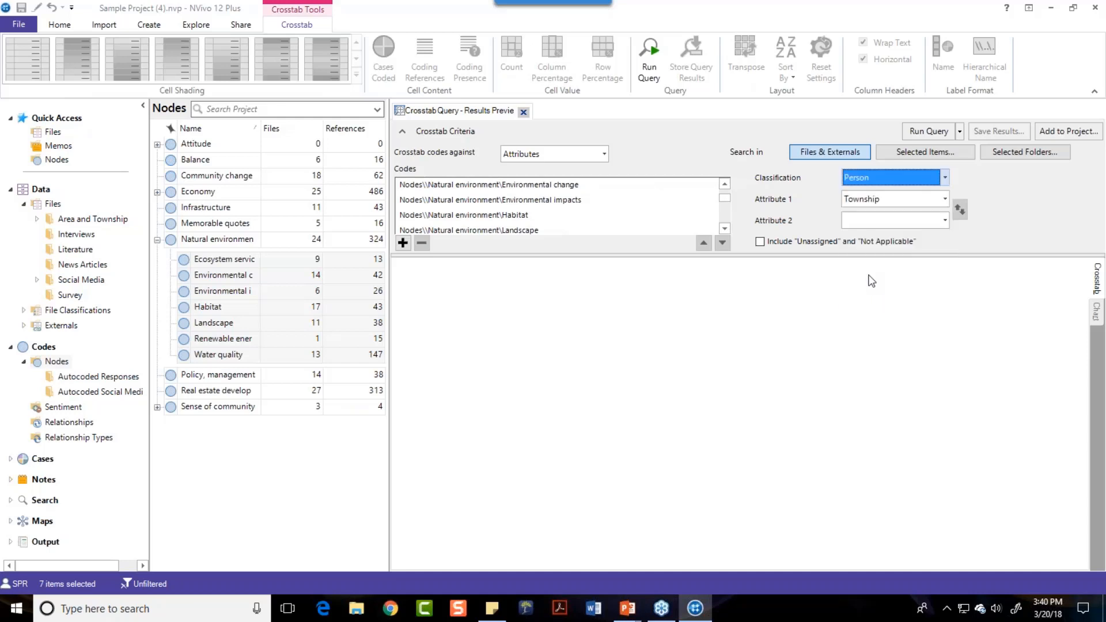
{"action": "left_click", "coordinate": [945, 198]}
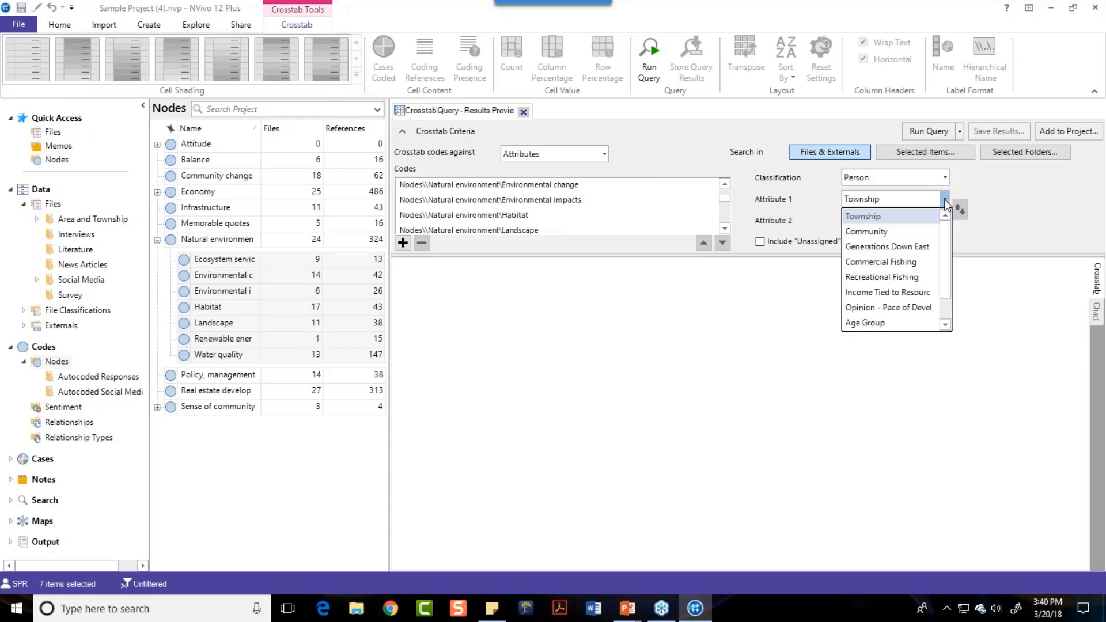
{"action": "left_click", "coordinate": [865, 324]}
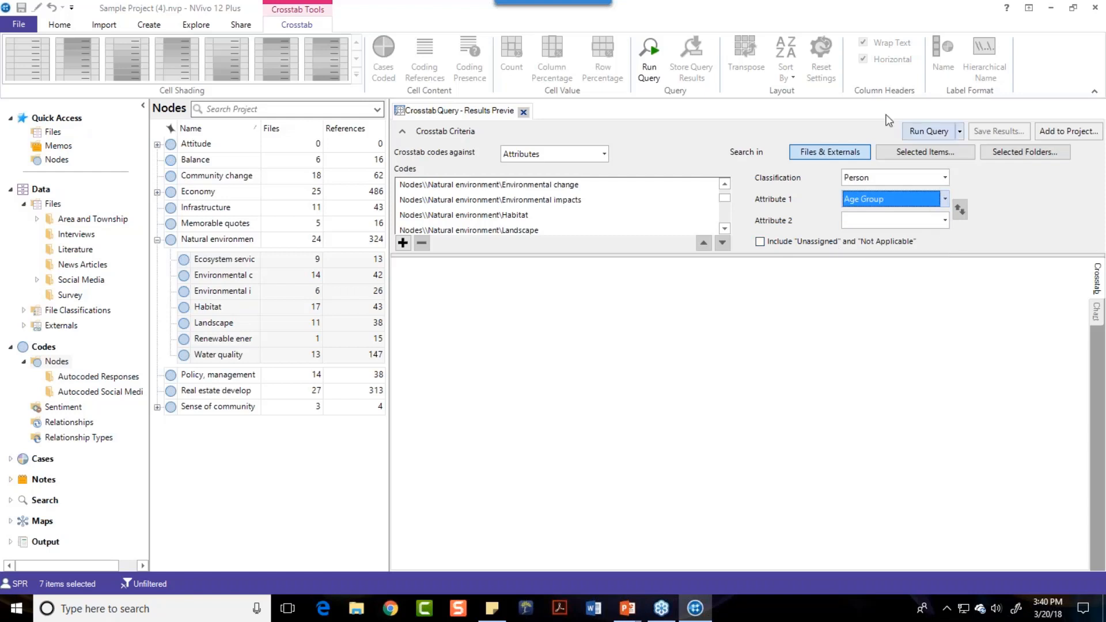
{"action": "left_click", "coordinate": [921, 130]}
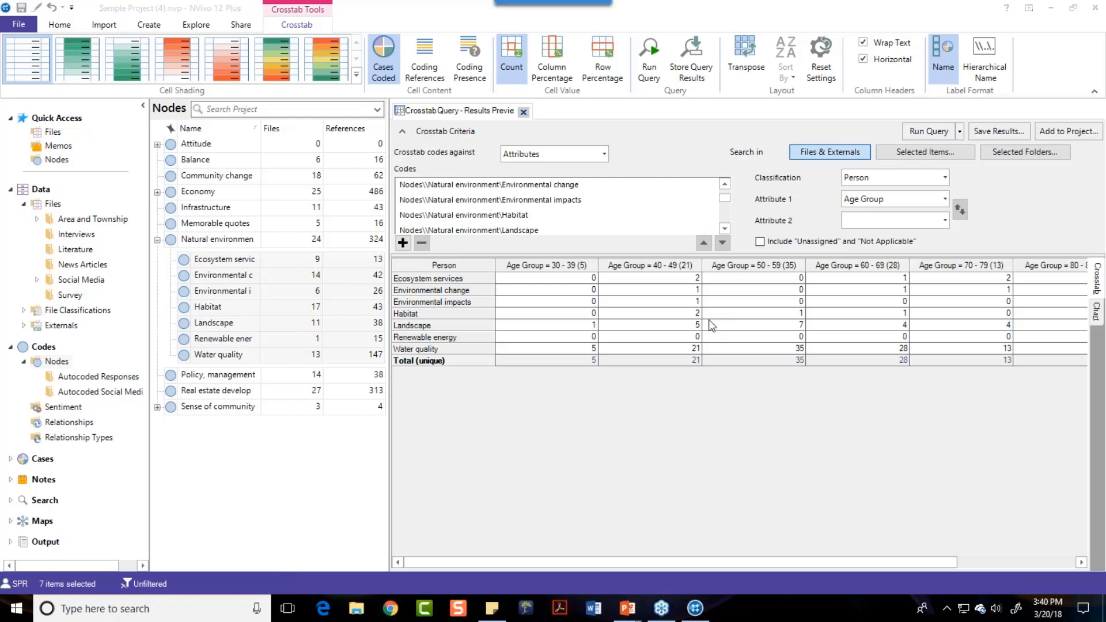
{"action": "left_click", "coordinate": [279, 58]}
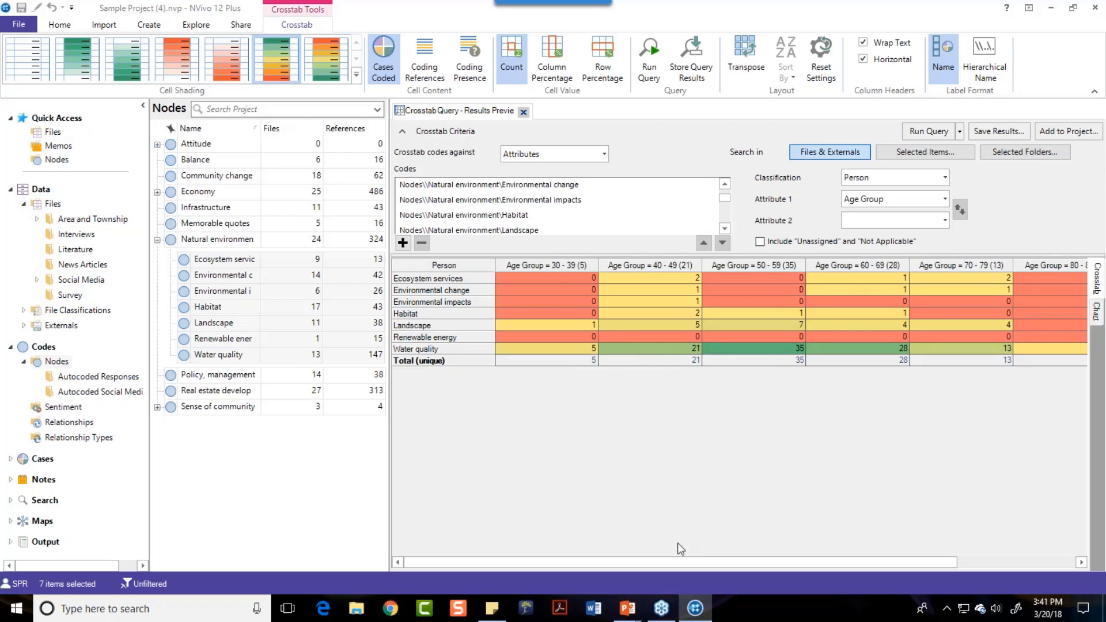
Step: View the crosstab's total column and its 3D chart, rotating the chart and zooming it out to 48%
{"action": "left_click_drag", "start_coordinate": [586, 562], "coordinate": [801, 558]}
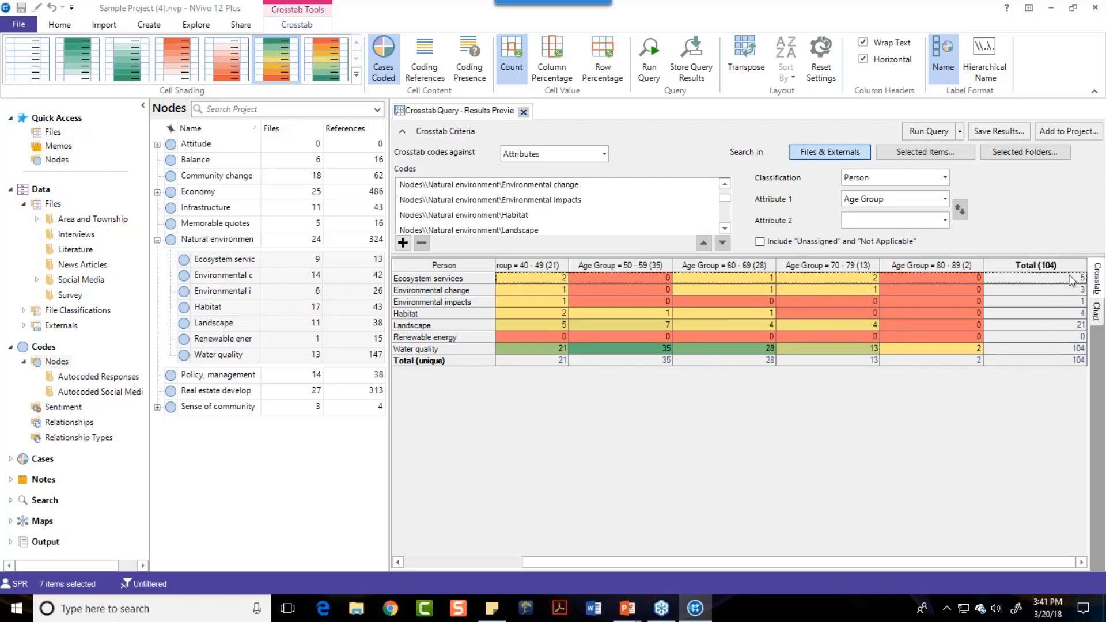
{"action": "left_click", "coordinate": [1098, 312]}
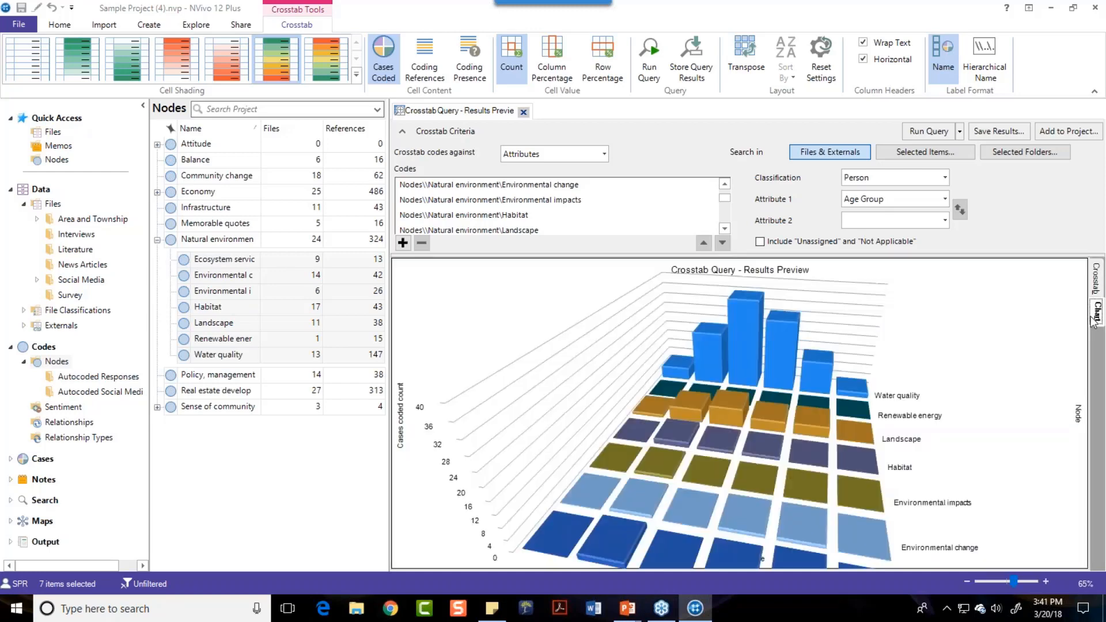
{"action": "left_click_drag", "start_coordinate": [999, 369], "coordinate": [987, 459]}
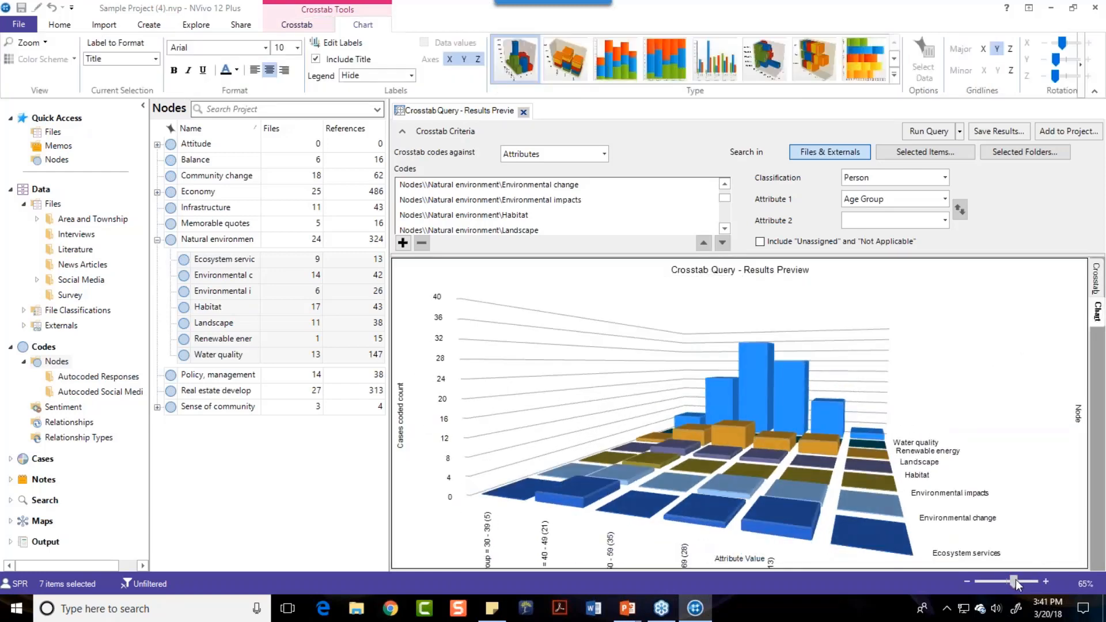
{"action": "left_click_drag", "start_coordinate": [1015, 579], "coordinate": [1005, 581]}
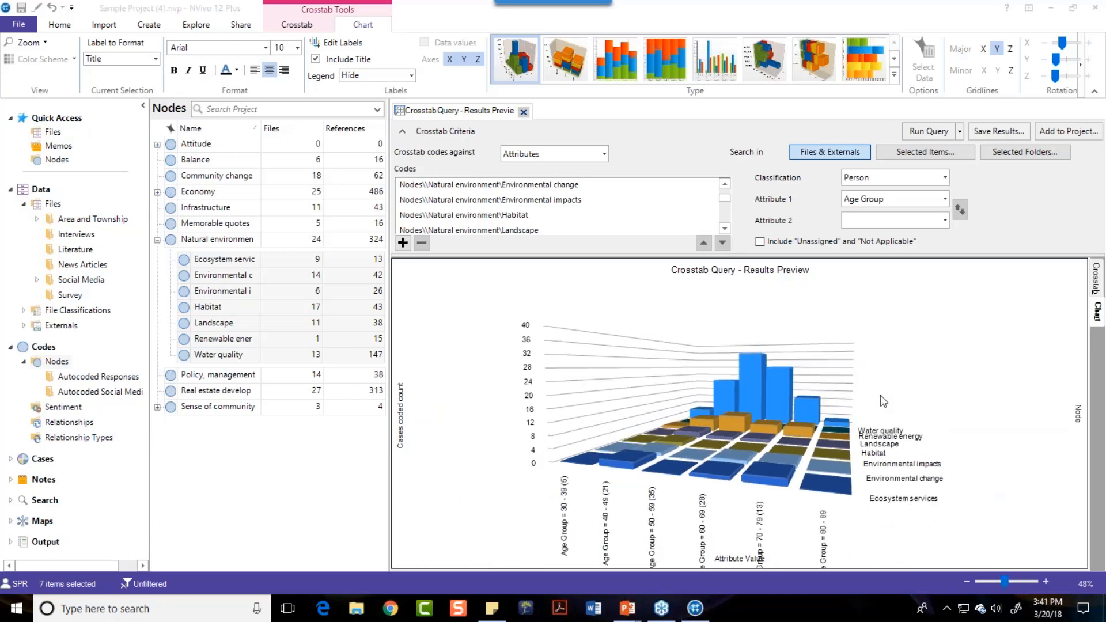
{"action": "mouse_move", "coordinate": [970, 352]}
{"action": "left_mouse_down"}
{"action": "mouse_move", "coordinate": [972, 362]}
{"action": "mouse_move", "coordinate": [986, 348]}
{"action": "left_mouse_up"}
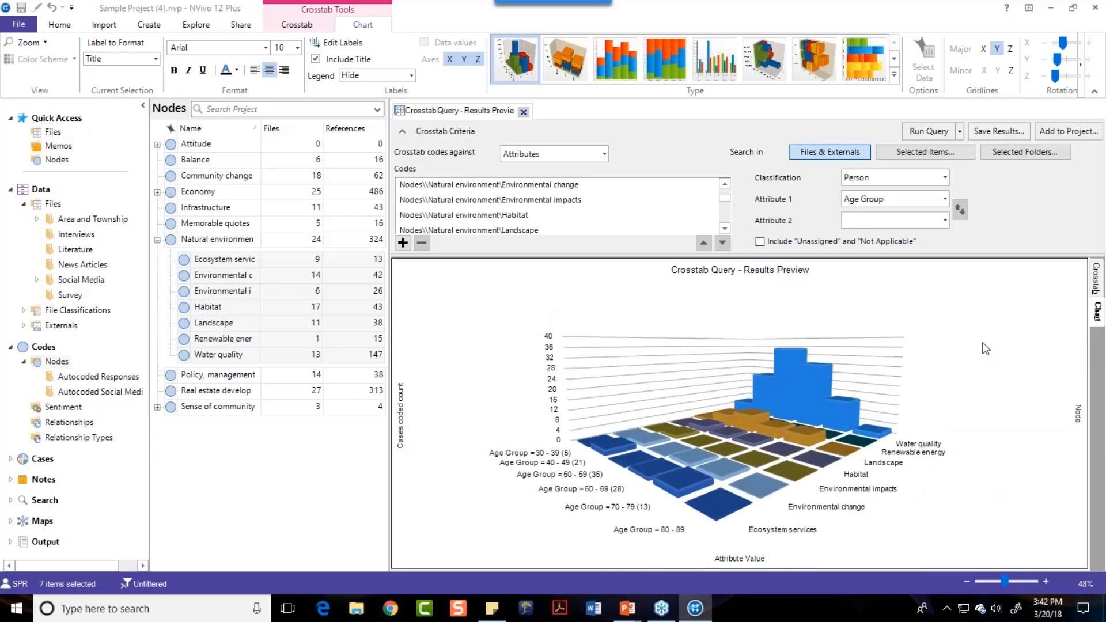
Step: Change the crosstab chart to a two-dimensional grouped column chart and check the export option available for it
{"action": "left_click", "coordinate": [714, 57]}
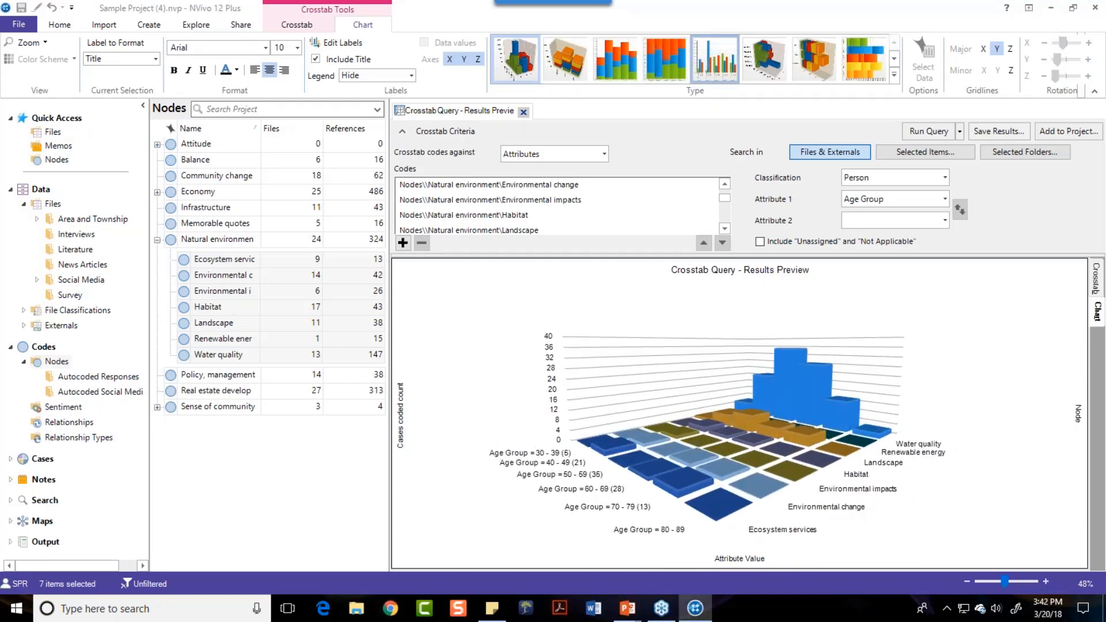
{"action": "left_click", "coordinate": [412, 75]}
{"action": "left_click", "coordinate": [377, 86]}
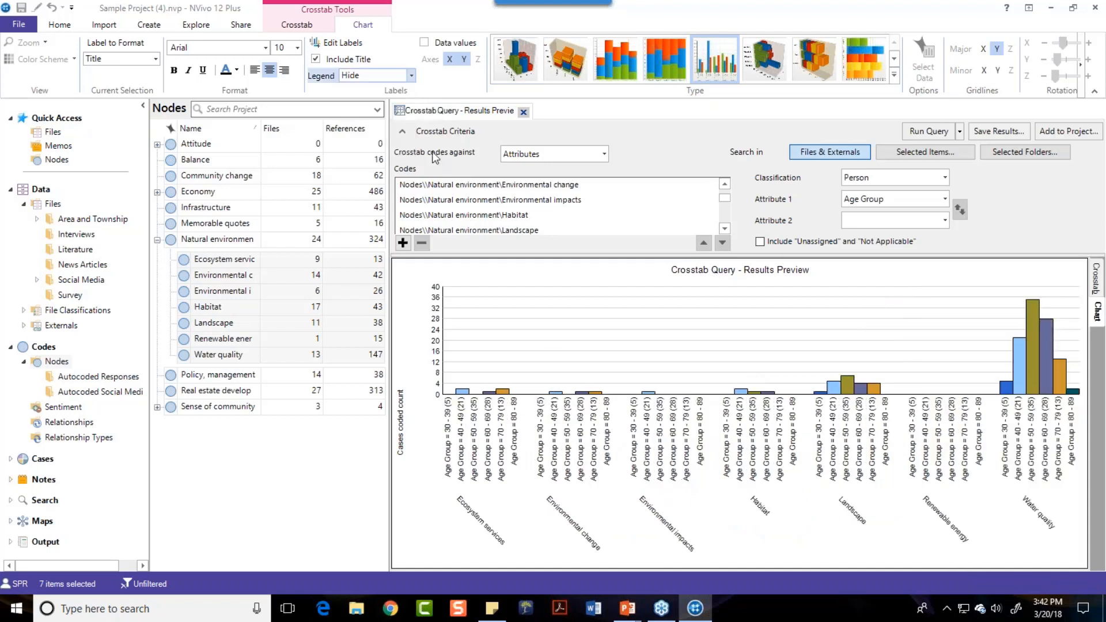
{"action": "right_click", "coordinate": [411, 331]}
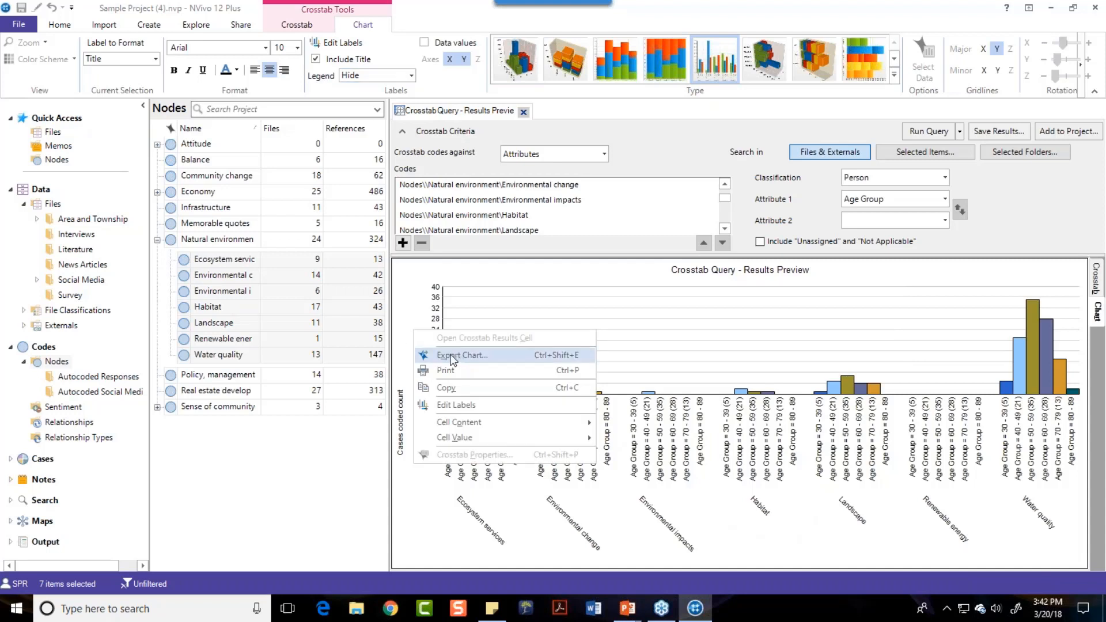
{"action": "left_click", "coordinate": [410, 311]}
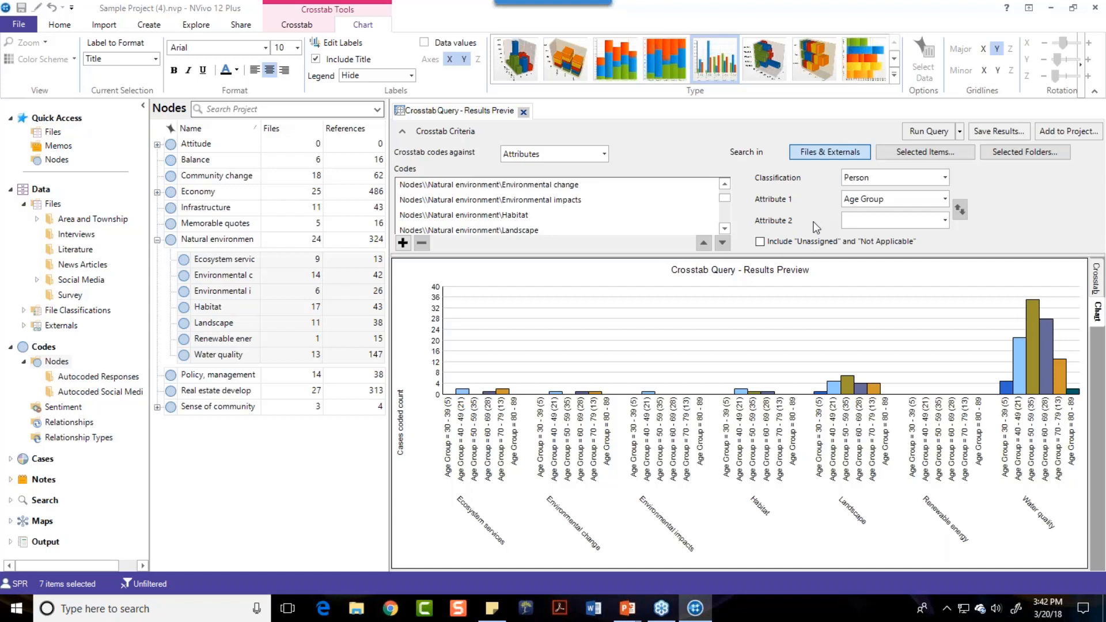
Step: Return to the crosstab table, add Gender as the second attribute and rerun the query
{"action": "left_click", "coordinate": [1096, 280]}
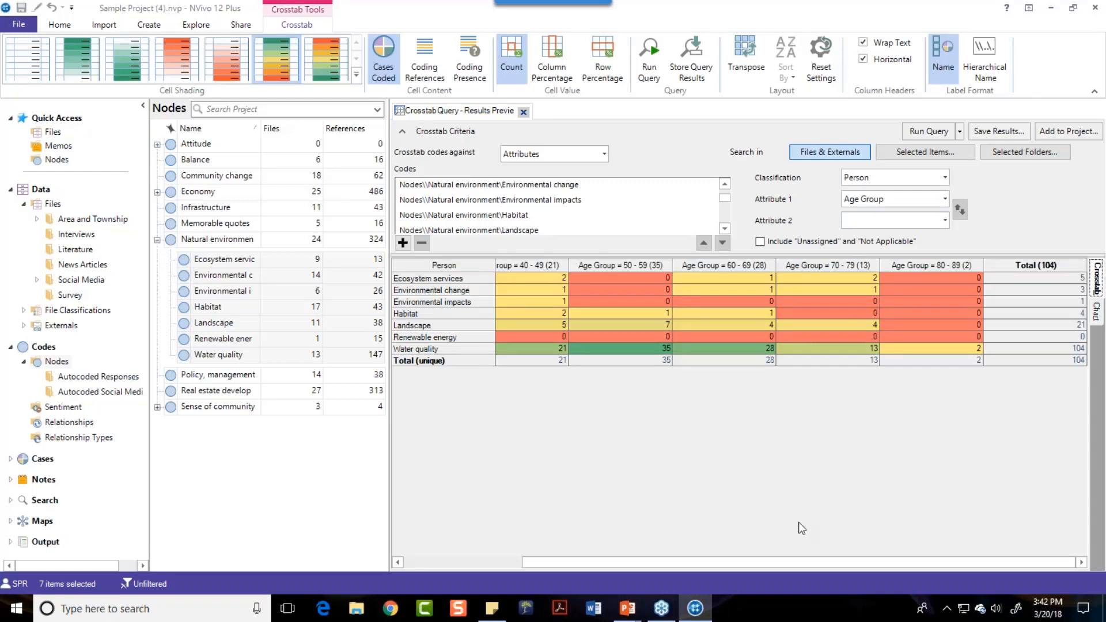
{"action": "left_click_drag", "start_coordinate": [811, 561], "coordinate": [671, 554]}
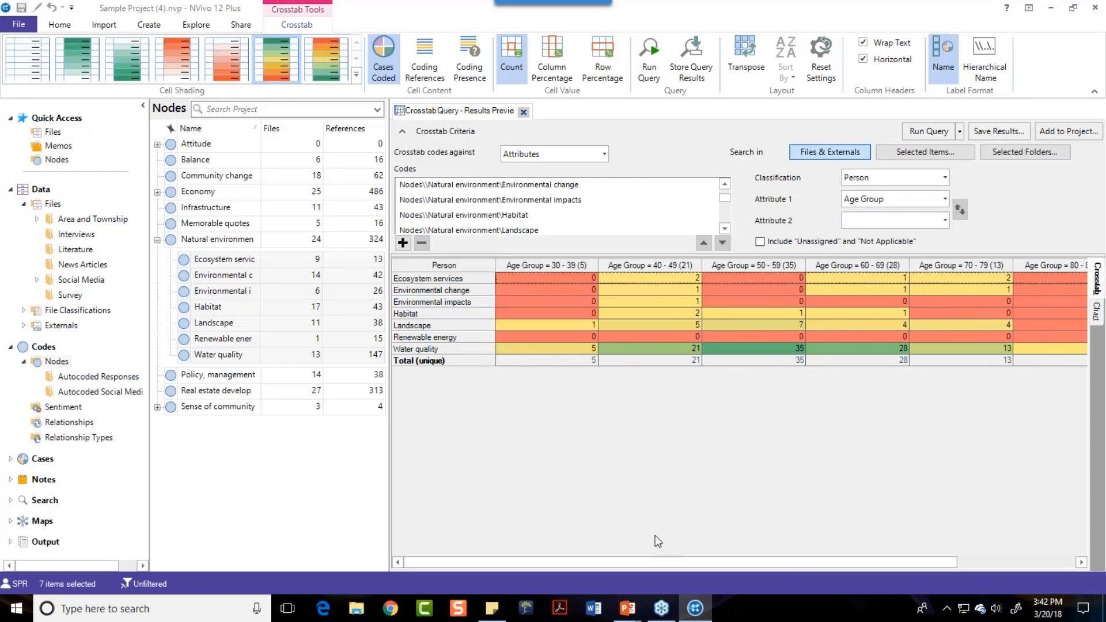
{"action": "left_click", "coordinate": [945, 221]}
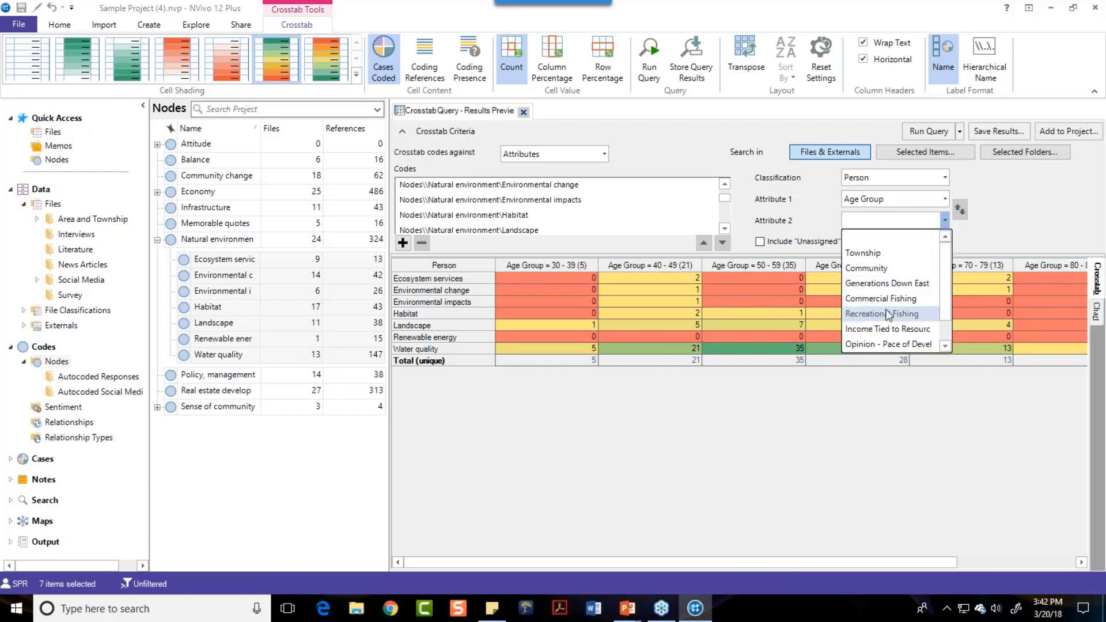
{"action": "scroll", "coordinate": [892, 320], "scroll_direction": "down", "scroll_amount": 1}
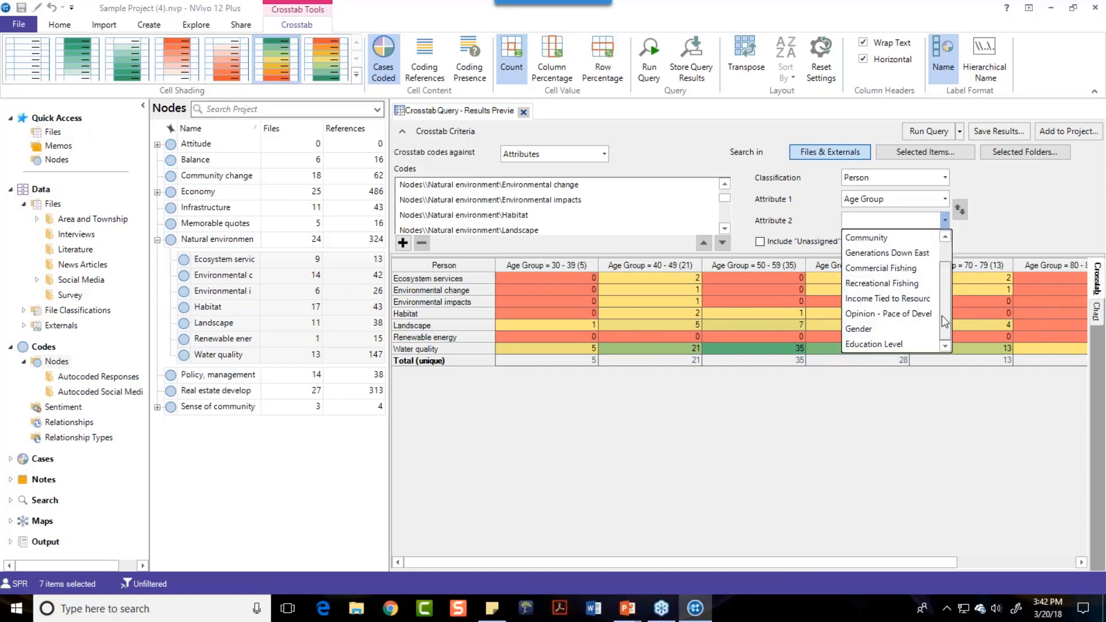
{"action": "left_click", "coordinate": [895, 329]}
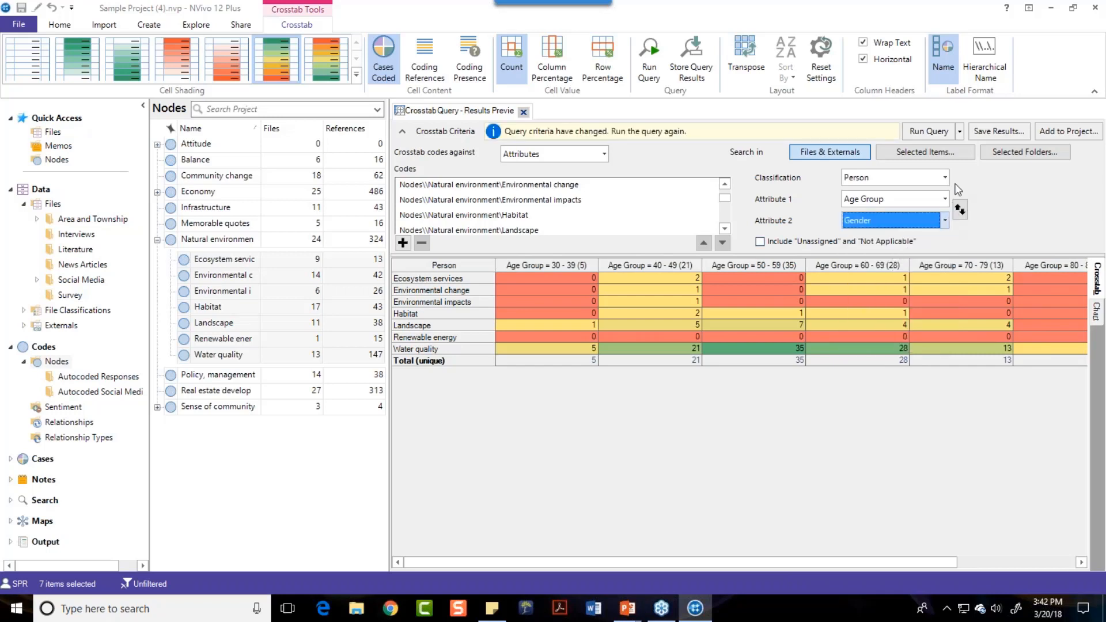
{"action": "left_click", "coordinate": [925, 132]}
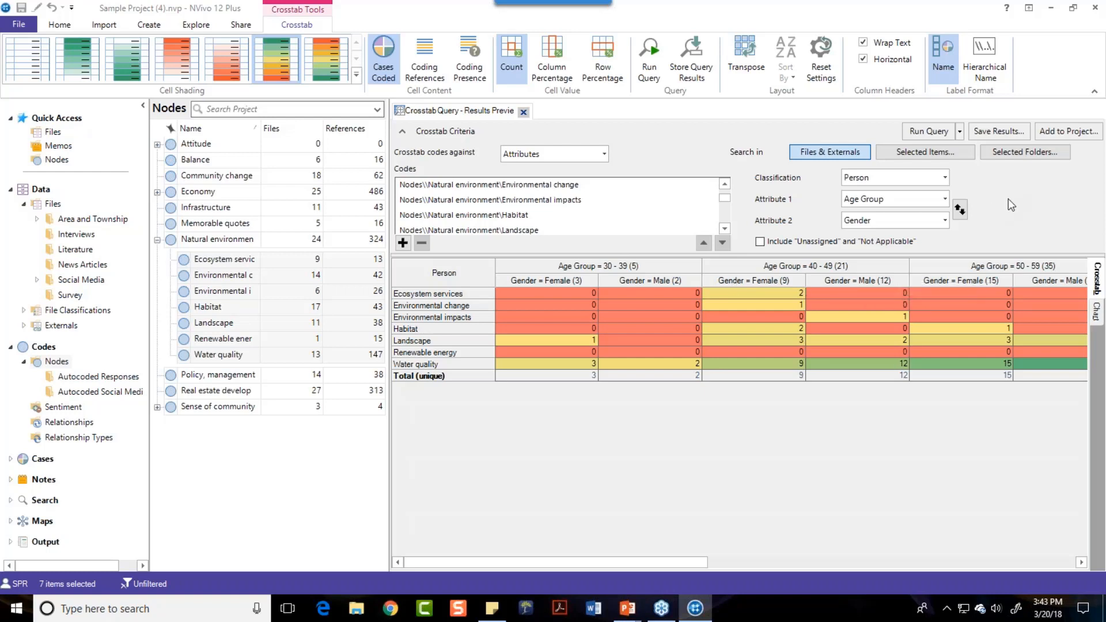
Step: Store the crosstab results as "Age Group and Gender" in Query Results
{"action": "left_click", "coordinate": [1000, 131]}
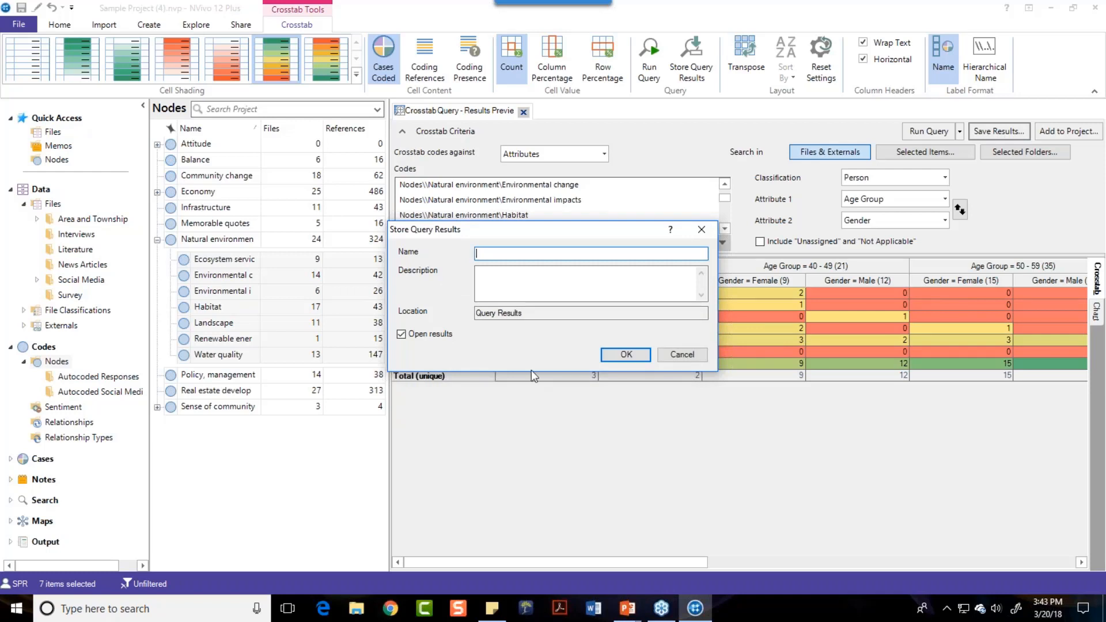
{"action": "type", "text": "Af"}
{"action": "type", "text": "ge"}
{"action": "type", "text": " Group and "}
{"action": "type", "text": "Gender"}
{"action": "left_click", "coordinate": [629, 356]}
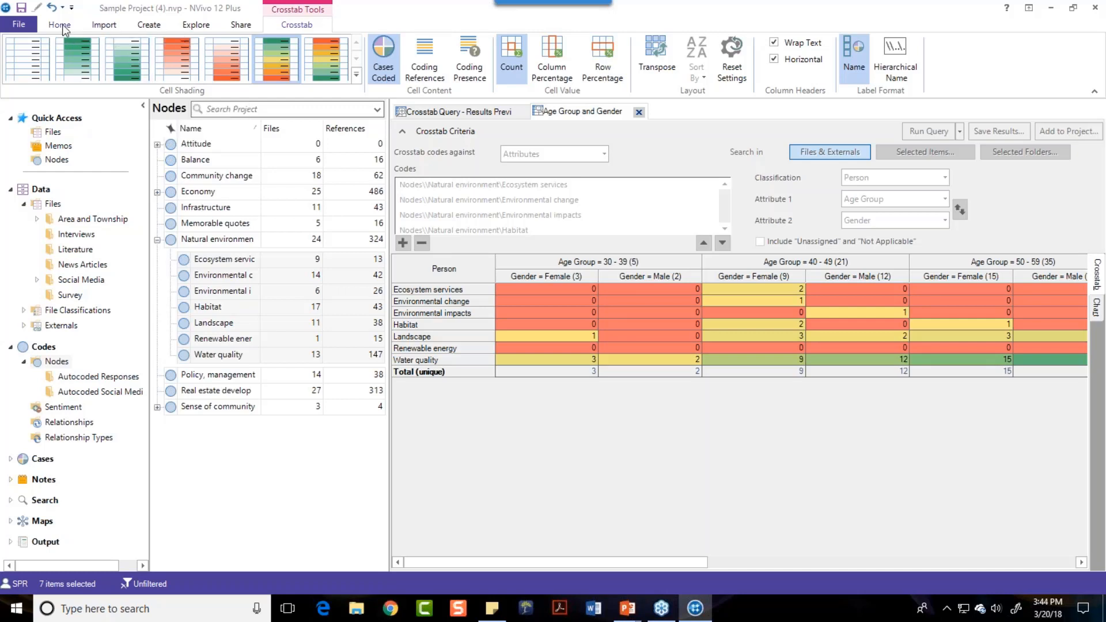
Step: Check which file formats the stored crosstab results can be exported to, and cancel the export
{"action": "left_click", "coordinate": [240, 26]}
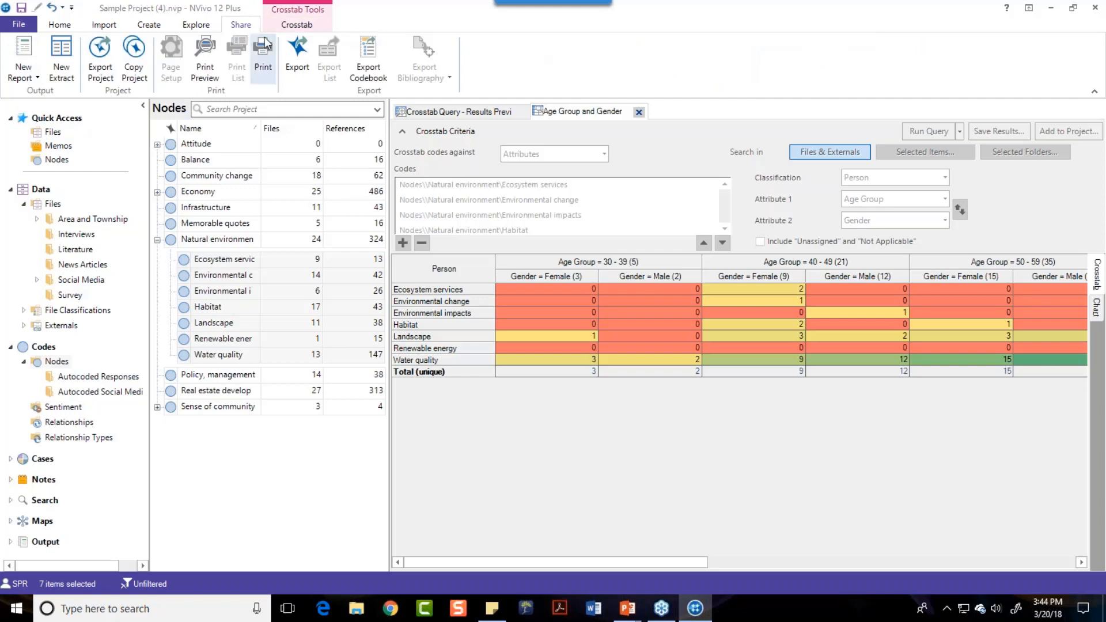
{"action": "left_click", "coordinate": [298, 55]}
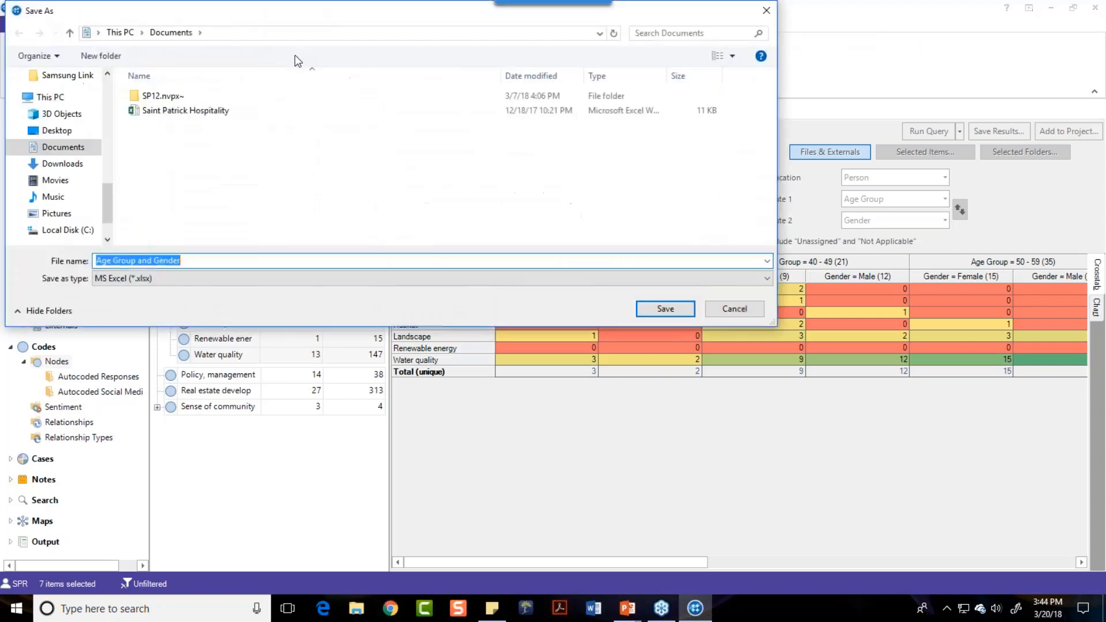
{"action": "left_click", "coordinate": [767, 278]}
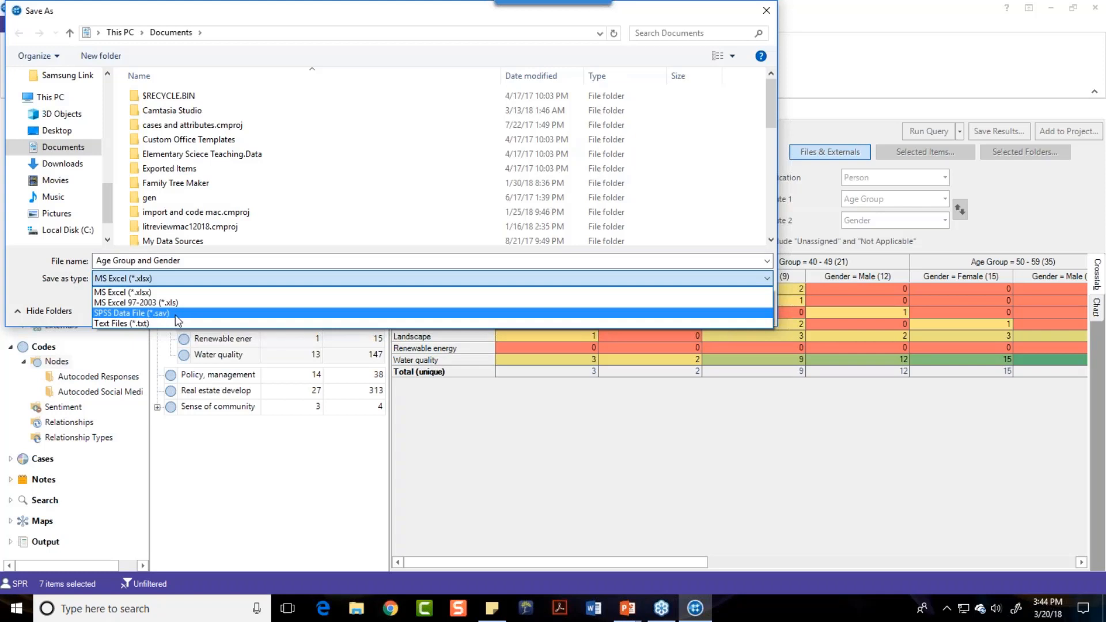
{"action": "left_click", "coordinate": [766, 12]}
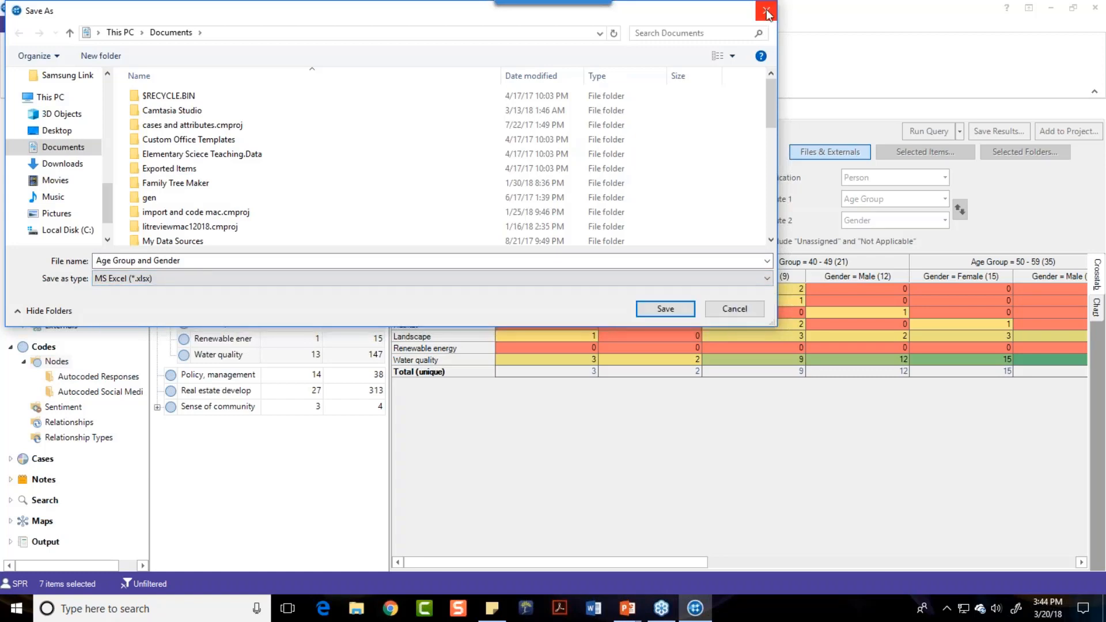
{"action": "left_click", "coordinate": [765, 13]}
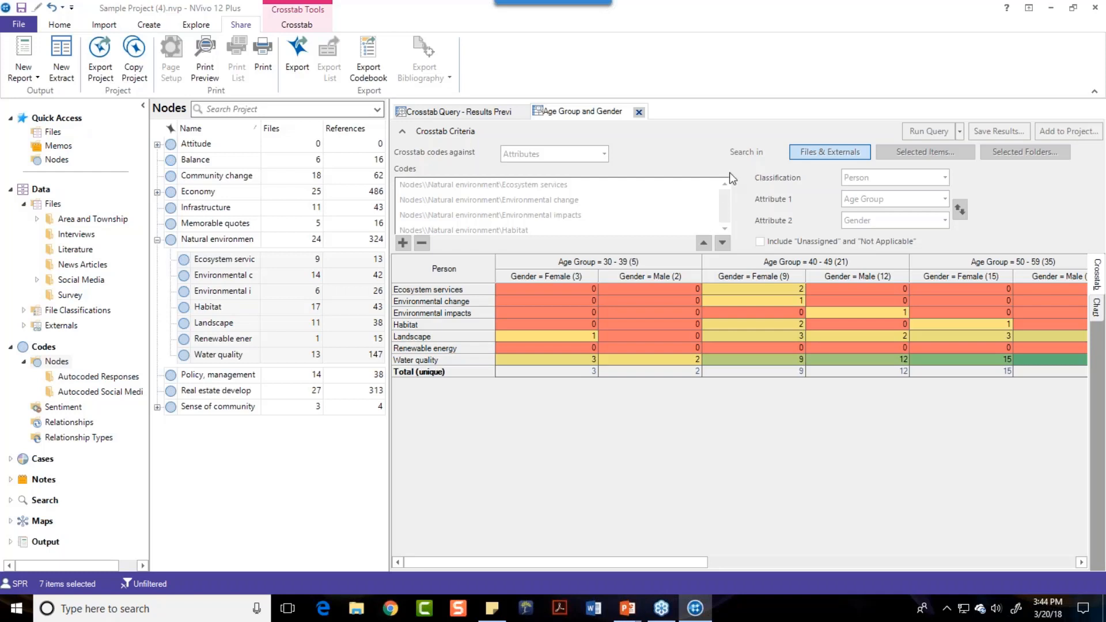
Step: Close the stored crosstab results and the results preview, and start a coding comparison query
{"action": "left_click", "coordinate": [638, 112]}
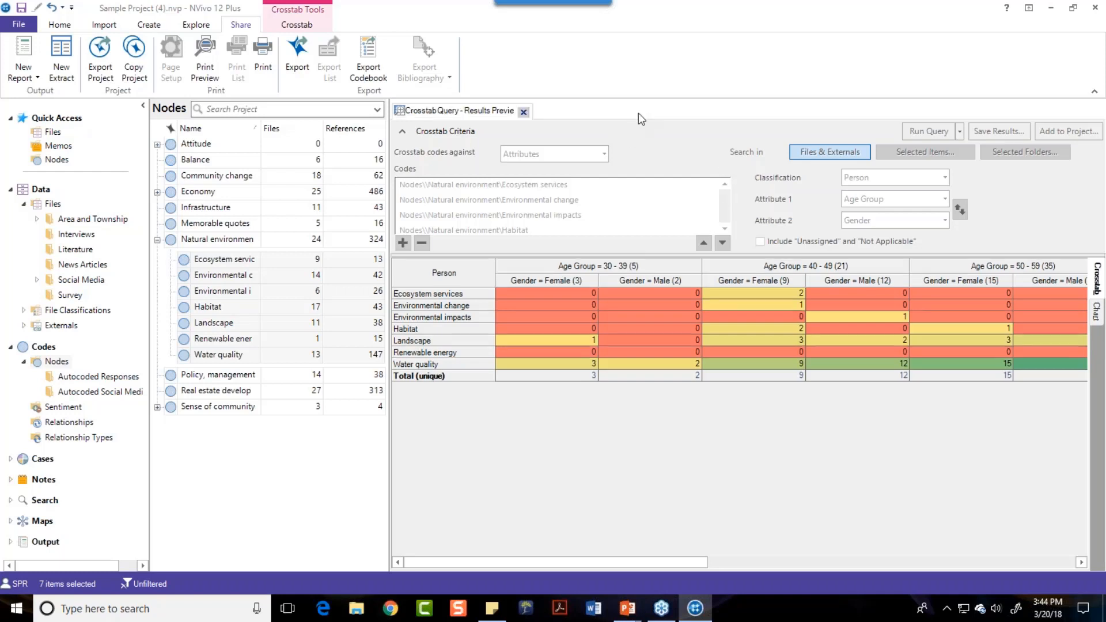
{"action": "left_click", "coordinate": [523, 111]}
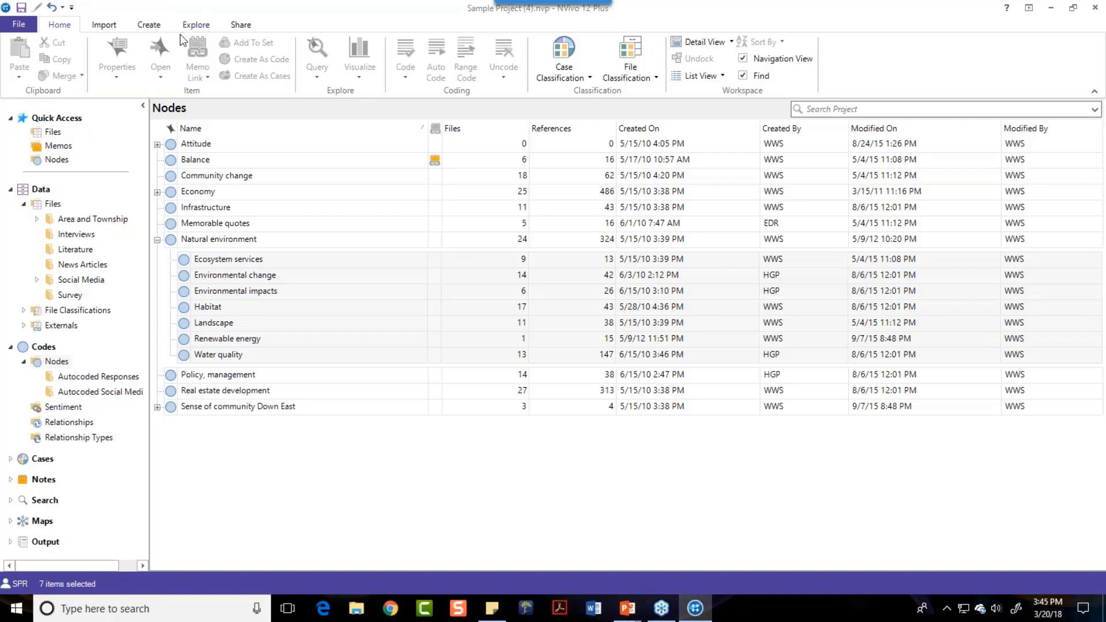
{"action": "left_click", "coordinate": [199, 27]}
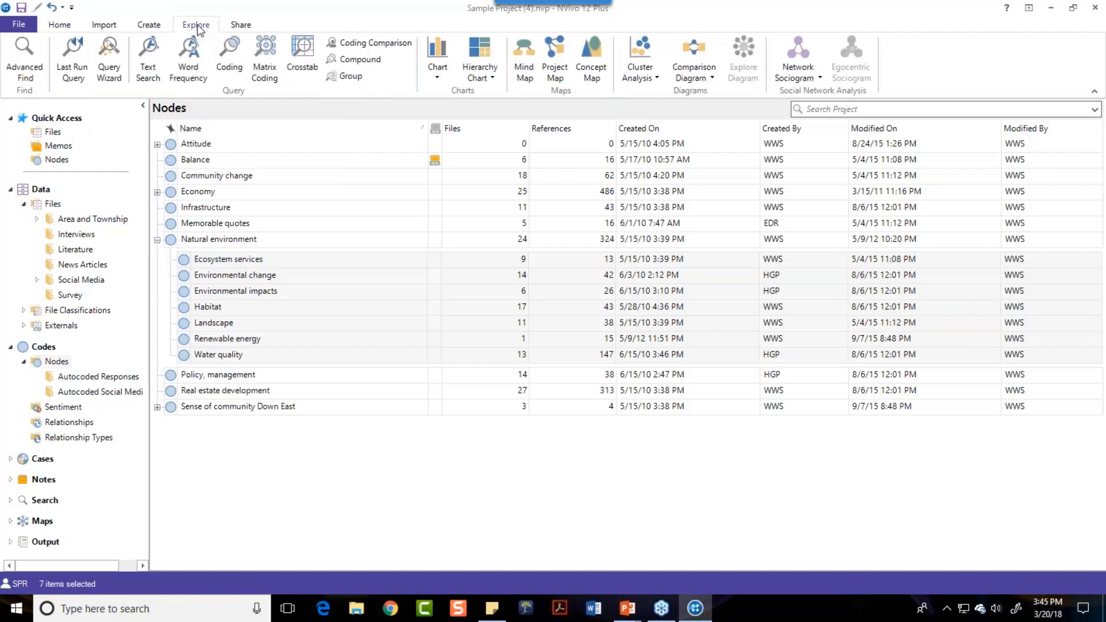
{"action": "left_click", "coordinate": [371, 44]}
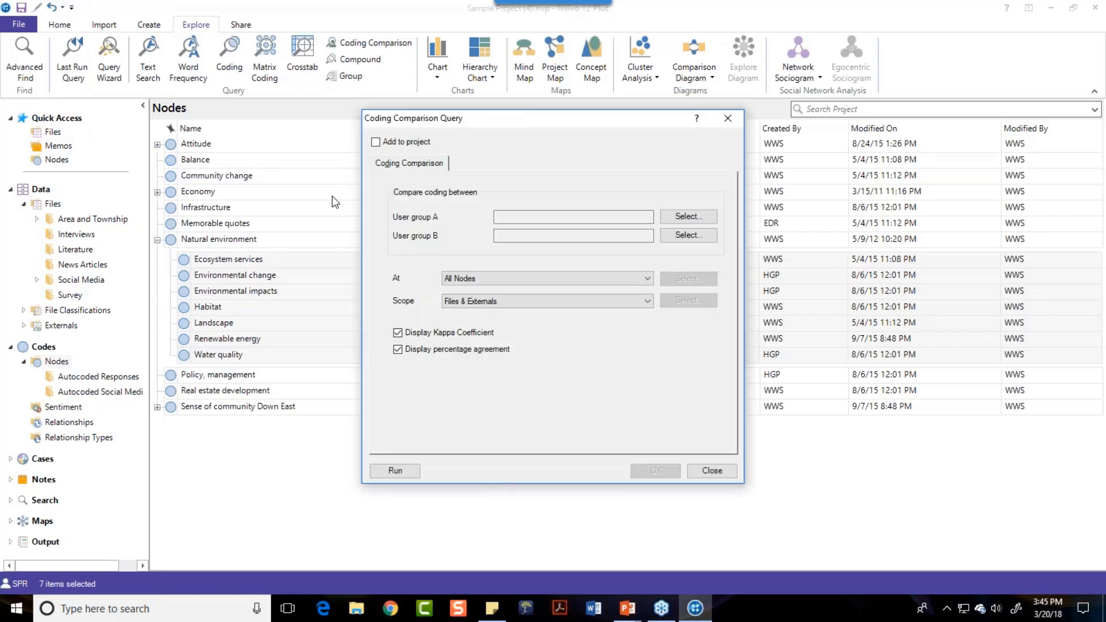
Step: Assign the first listed user to user group A and the last listed user to user group B
{"action": "left_click", "coordinate": [684, 220]}
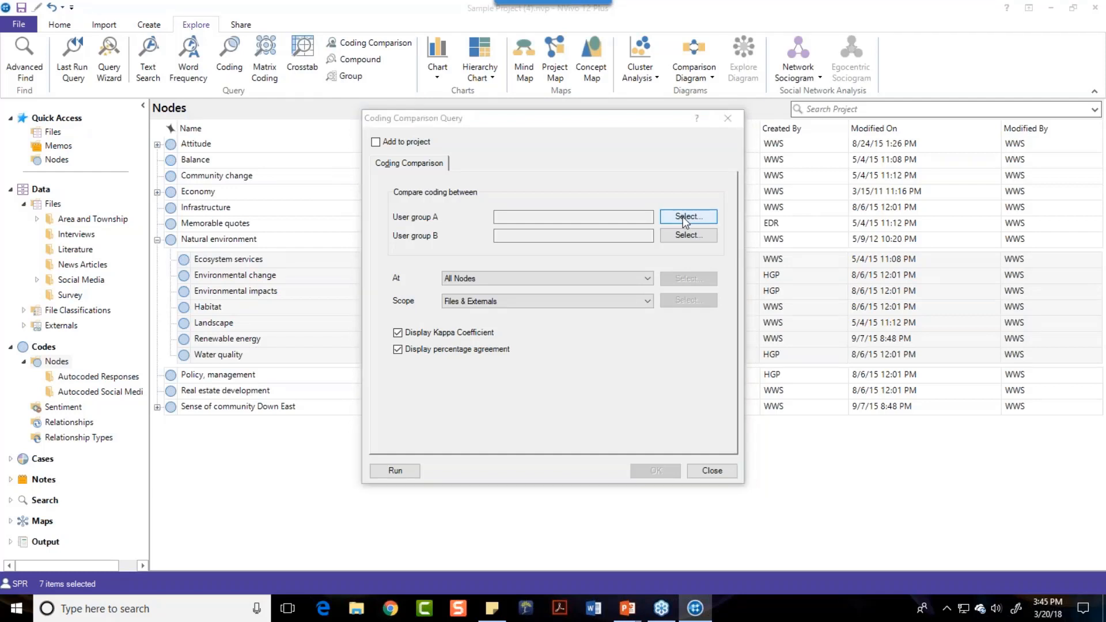
{"action": "left_click", "coordinate": [410, 218]}
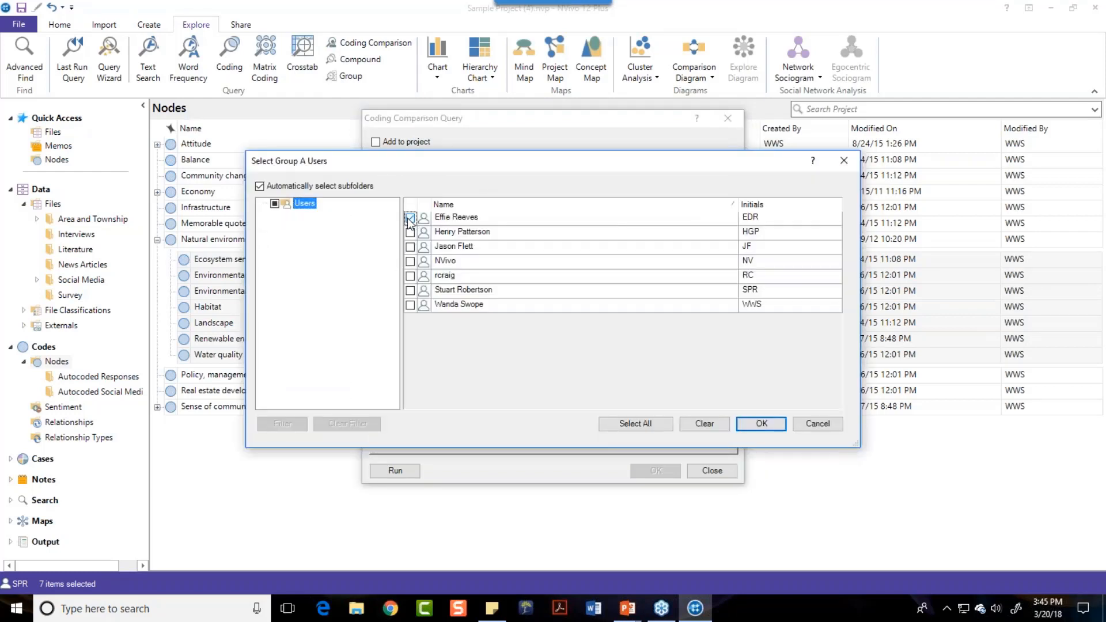
{"action": "left_click", "coordinate": [761, 424]}
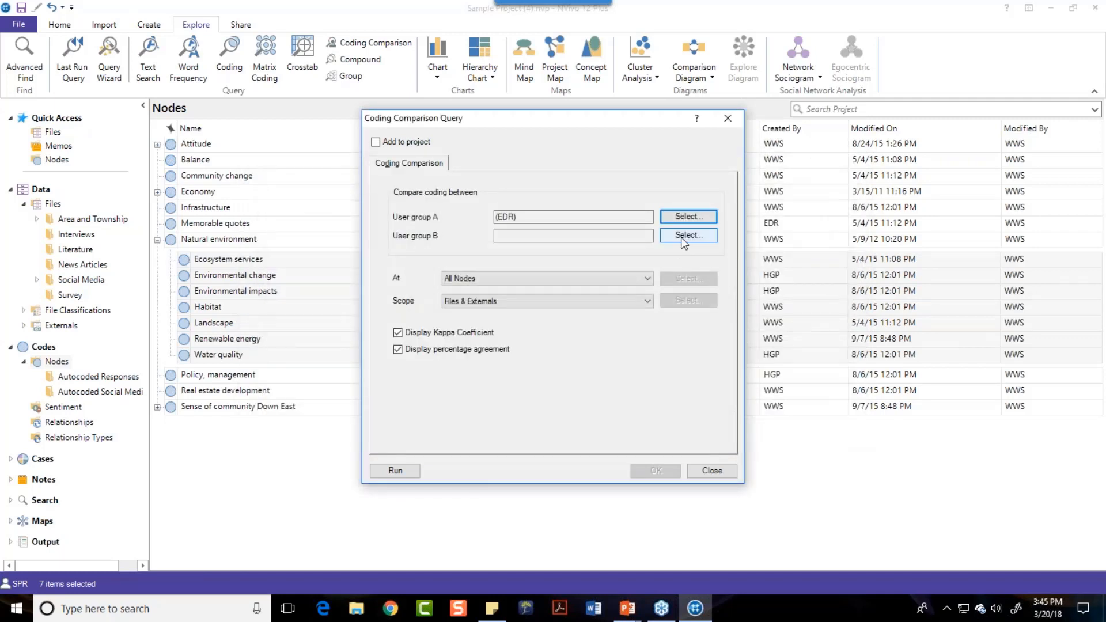
{"action": "left_click", "coordinate": [684, 237]}
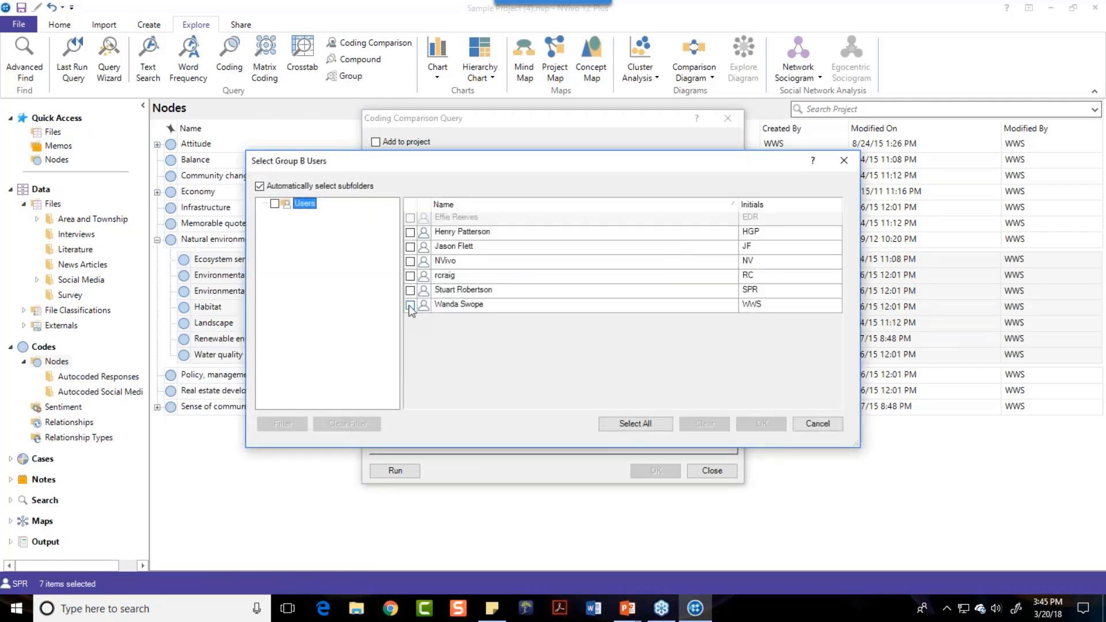
{"action": "left_click", "coordinate": [410, 306]}
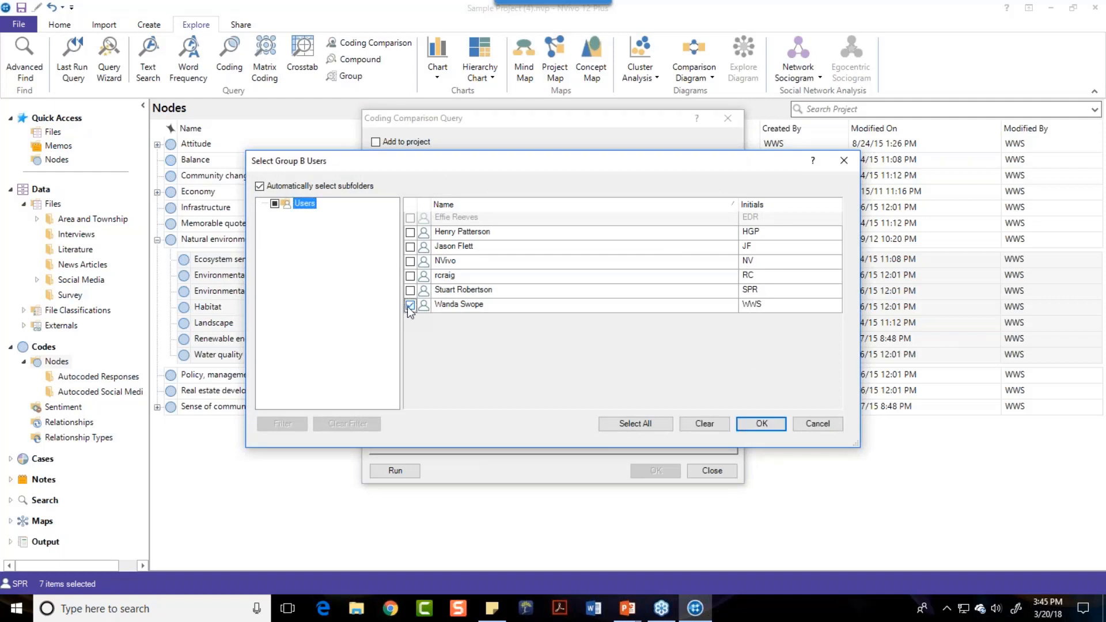
{"action": "left_click", "coordinate": [761, 425]}
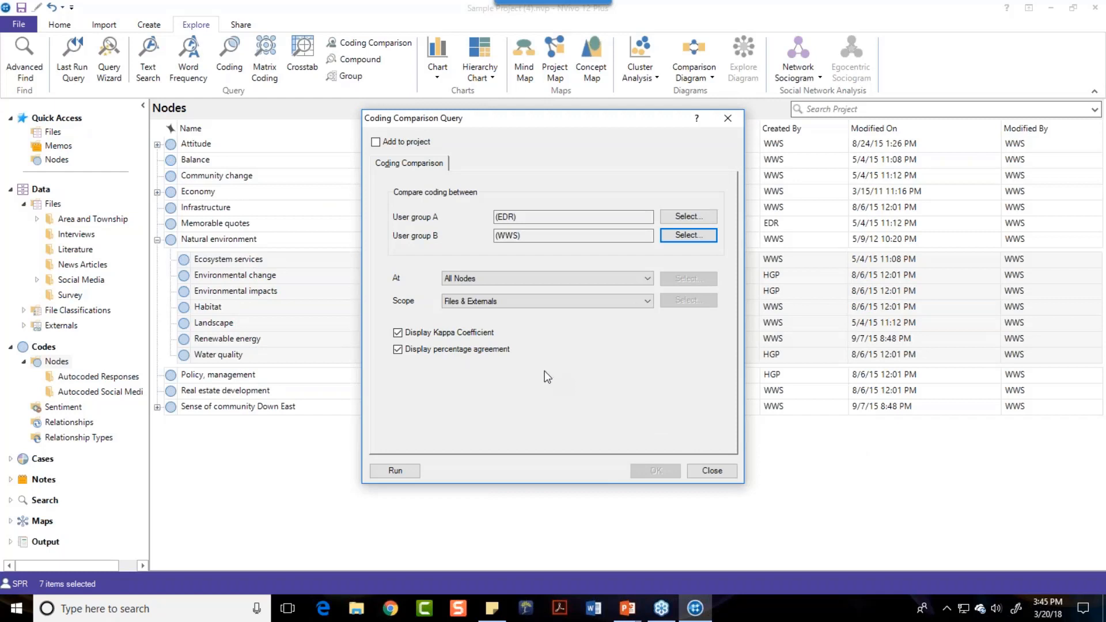
Step: Limit the coding comparison to codes and cases in selected sets, choosing the set "Nodes for coding comparison"
{"action": "left_click", "coordinate": [646, 279]}
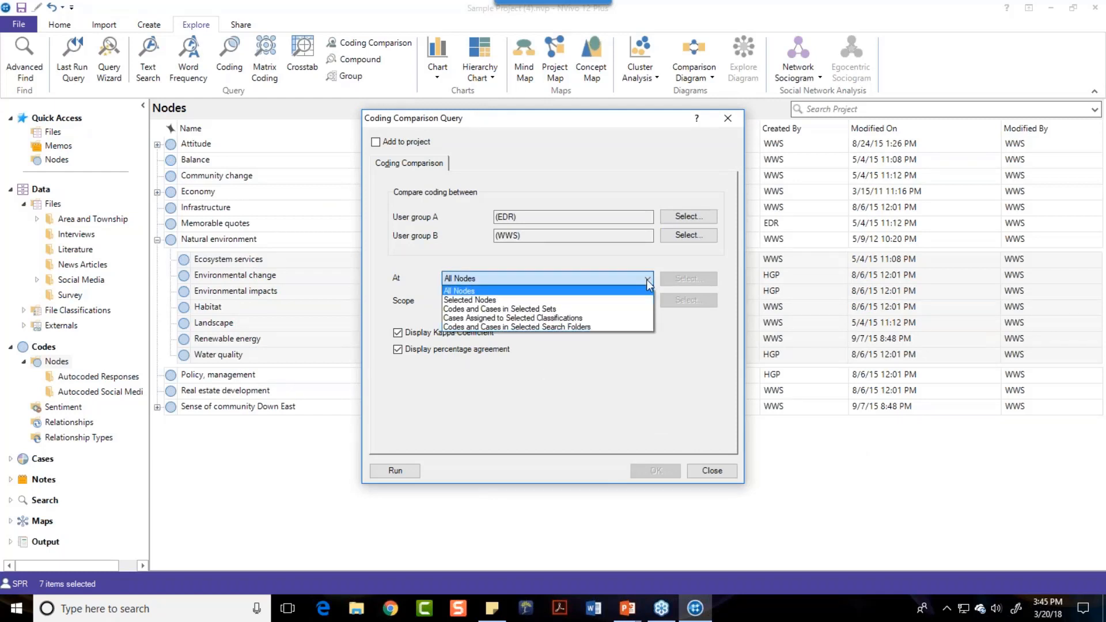
{"action": "left_click", "coordinate": [507, 299]}
{"action": "left_click", "coordinate": [647, 279]}
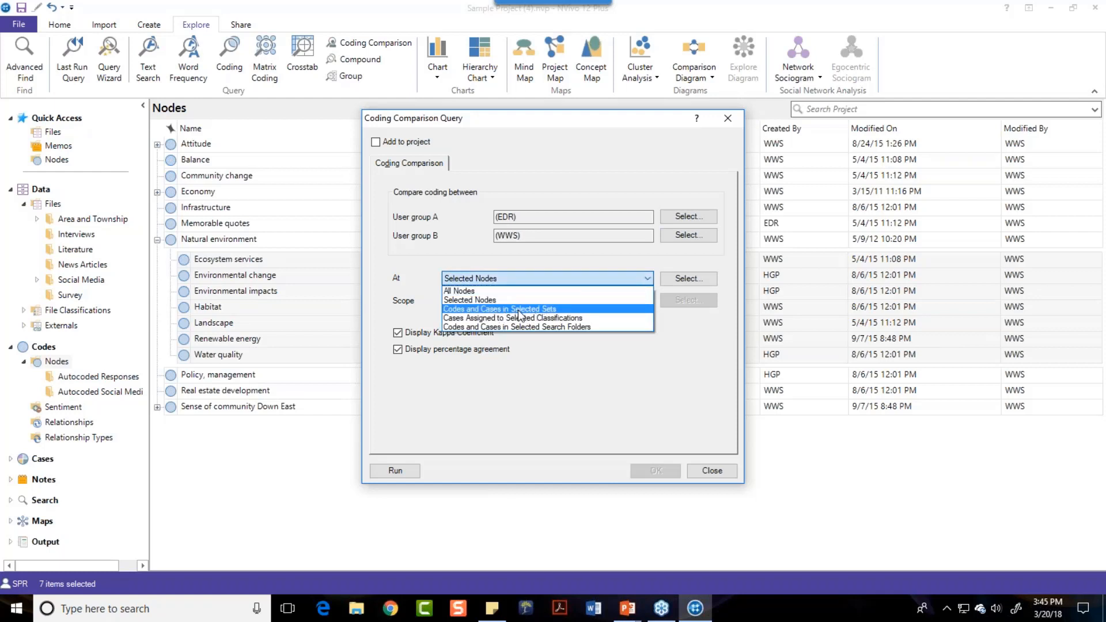
{"action": "left_click", "coordinate": [517, 310]}
{"action": "left_click", "coordinate": [685, 278]}
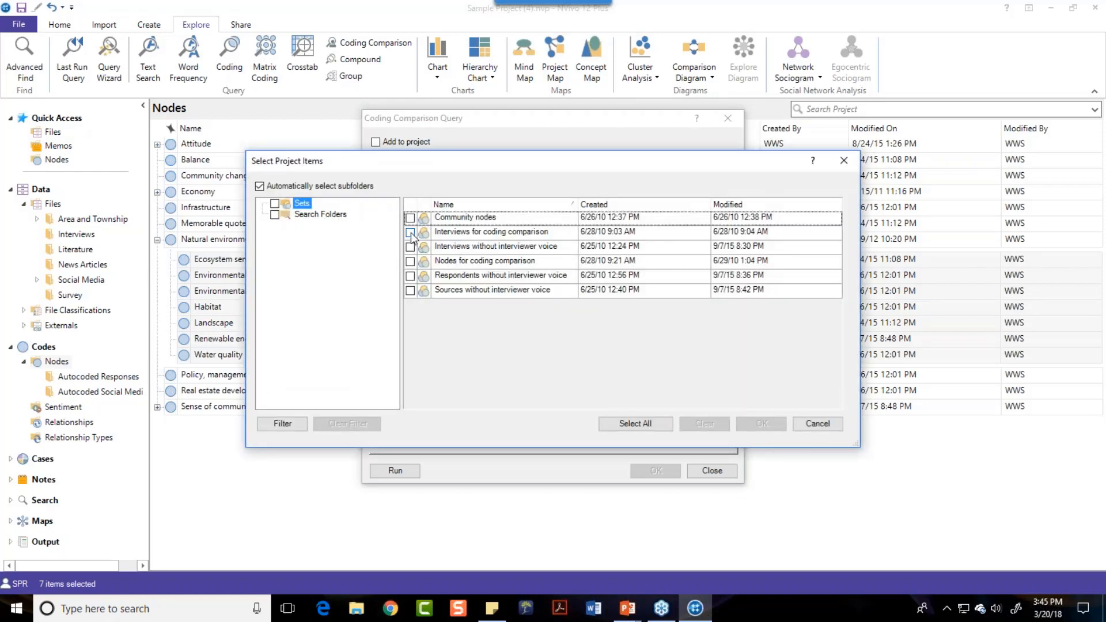
{"action": "left_click", "coordinate": [411, 262]}
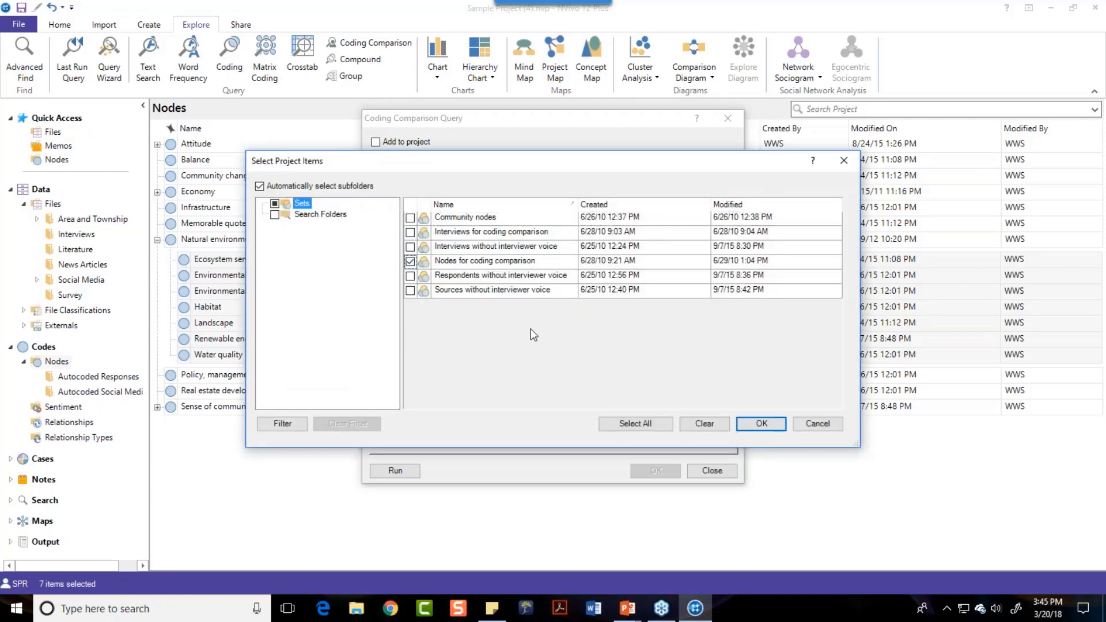
{"action": "left_click", "coordinate": [761, 426]}
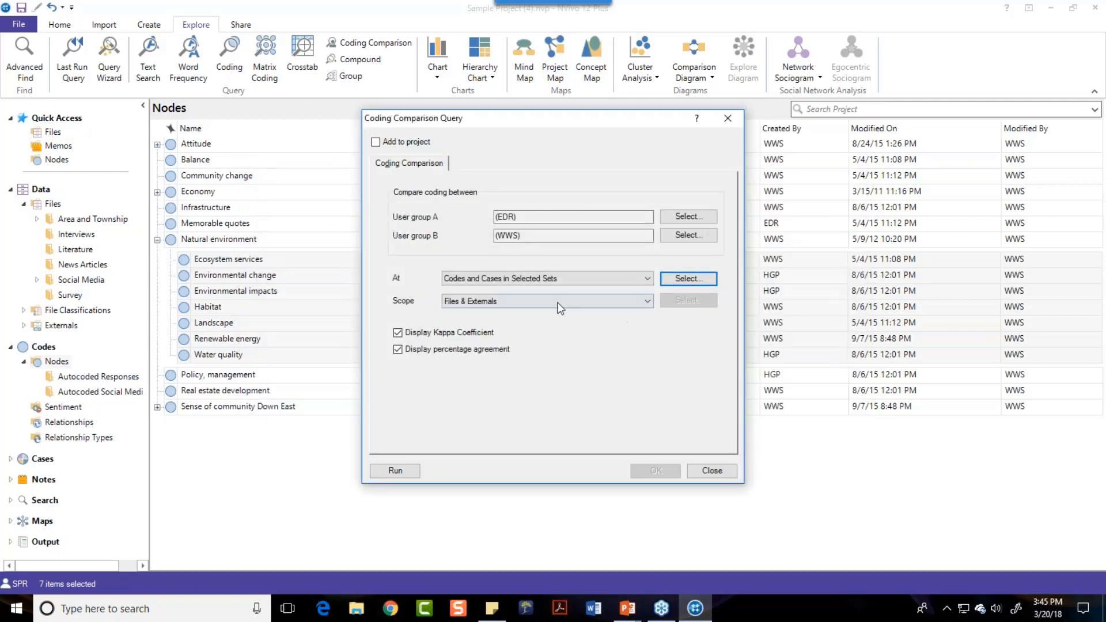
Step: Scope the comparison to files, externals and memos in selected sets, choosing the set "Interviews for coding comparison"
{"action": "left_click", "coordinate": [648, 301]}
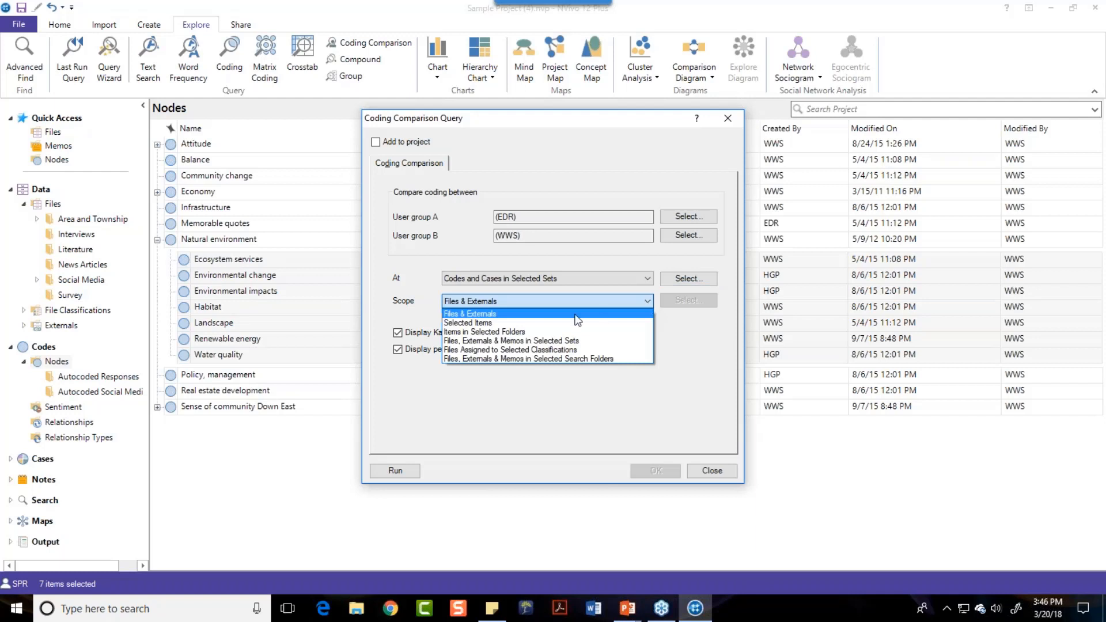
{"action": "left_click", "coordinate": [518, 342]}
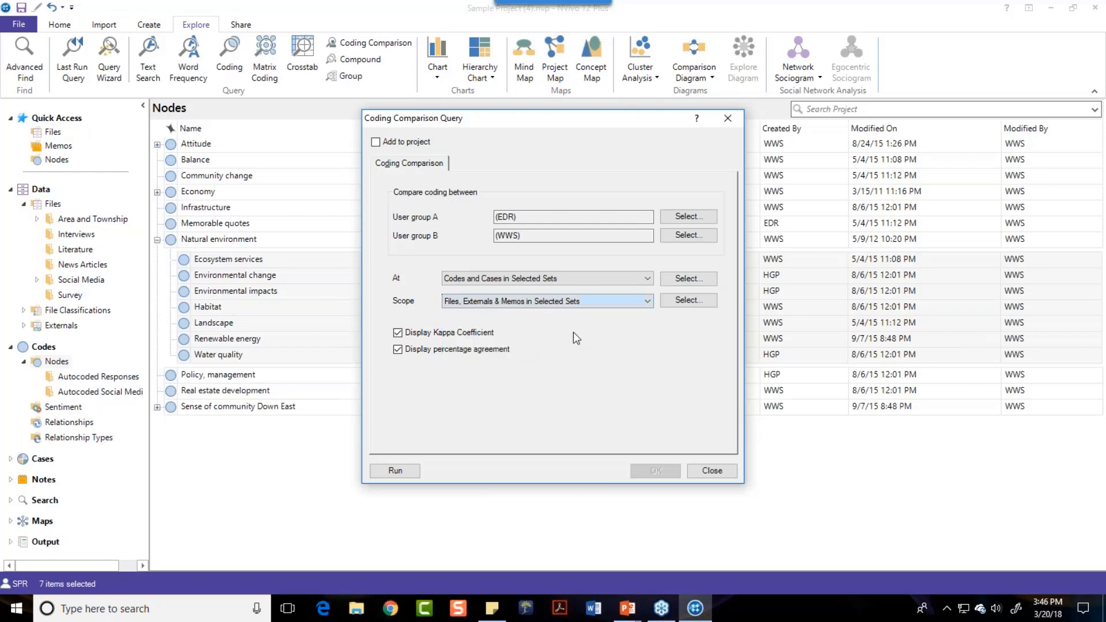
{"action": "left_click", "coordinate": [683, 300]}
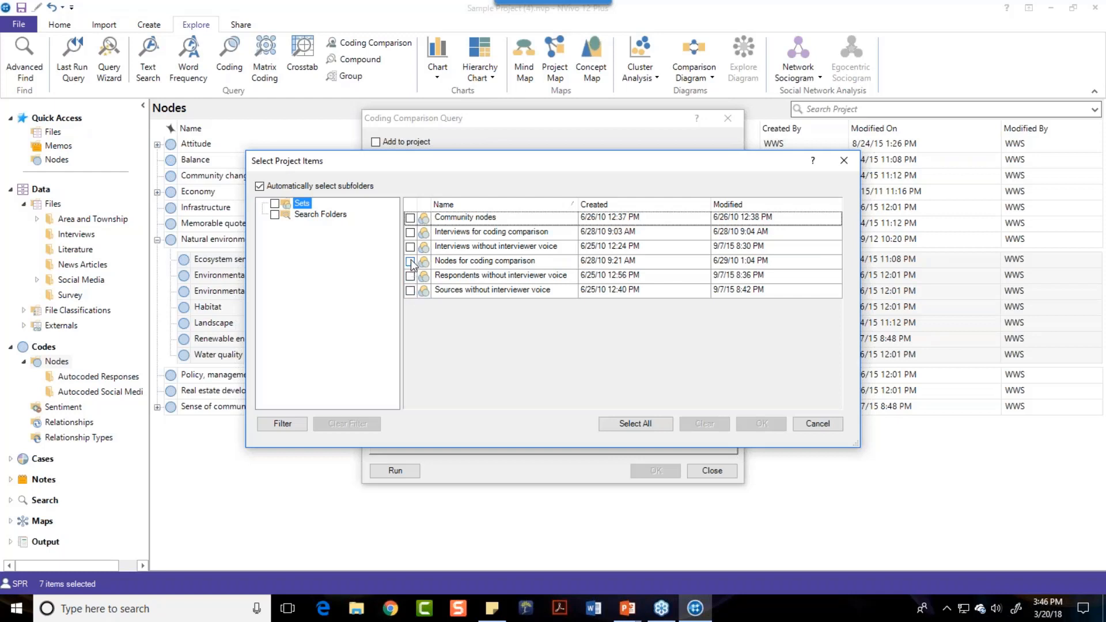
{"action": "left_click", "coordinate": [410, 232]}
{"action": "left_click", "coordinate": [760, 424]}
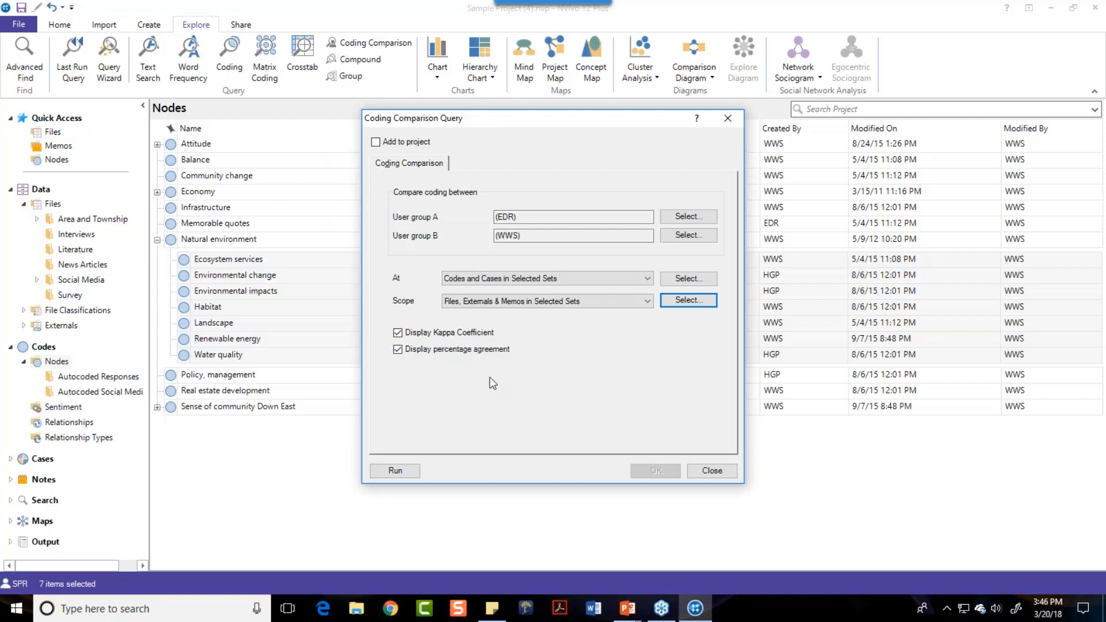
Step: Run the coding comparison query and widen the Code column of its results
{"action": "left_click", "coordinate": [395, 472]}
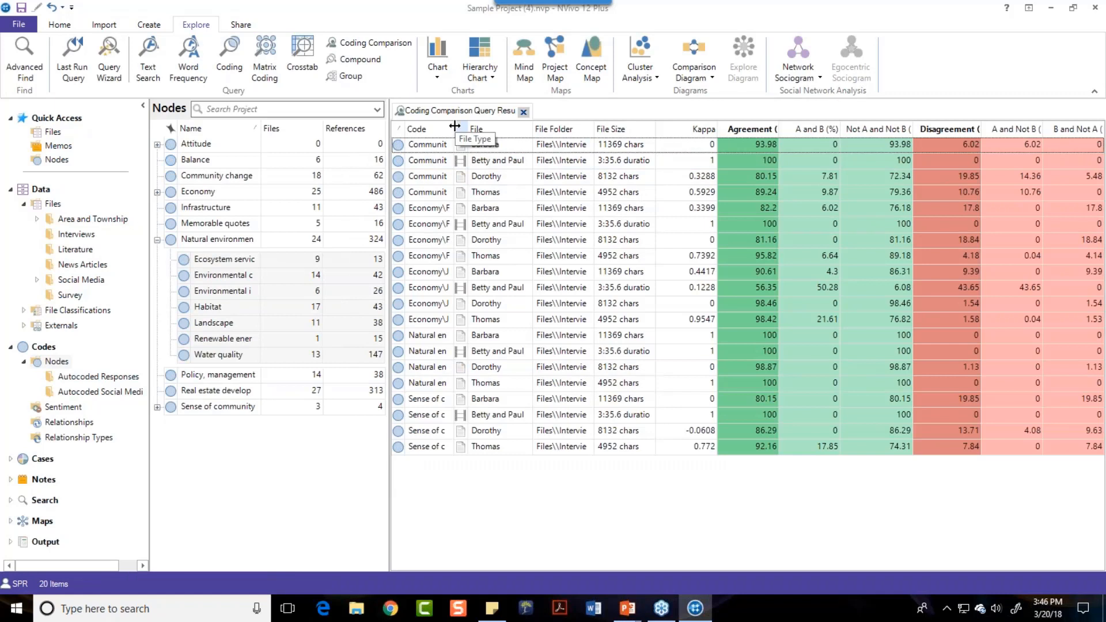
{"action": "left_click_drag", "start_coordinate": [454, 126], "coordinate": [498, 125]}
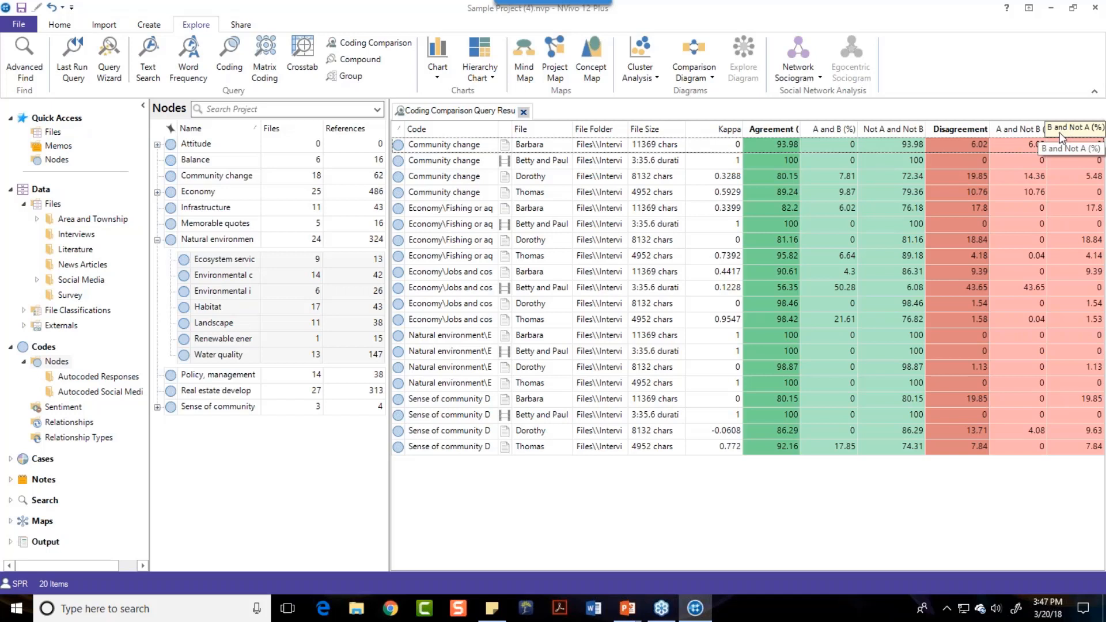
{"action": "left_click", "coordinate": [953, 148]}
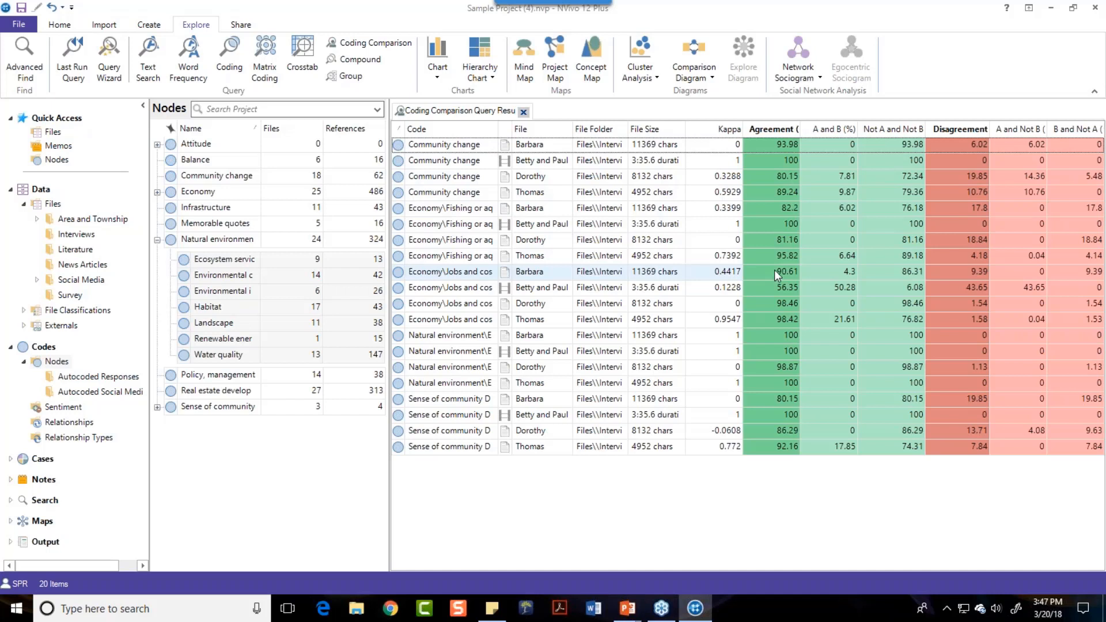
Step: Open the interview behind the third Community change result at 120% zoom and examine where the two coders' stripes overlap and differ
{"action": "left_click", "coordinate": [760, 177]}
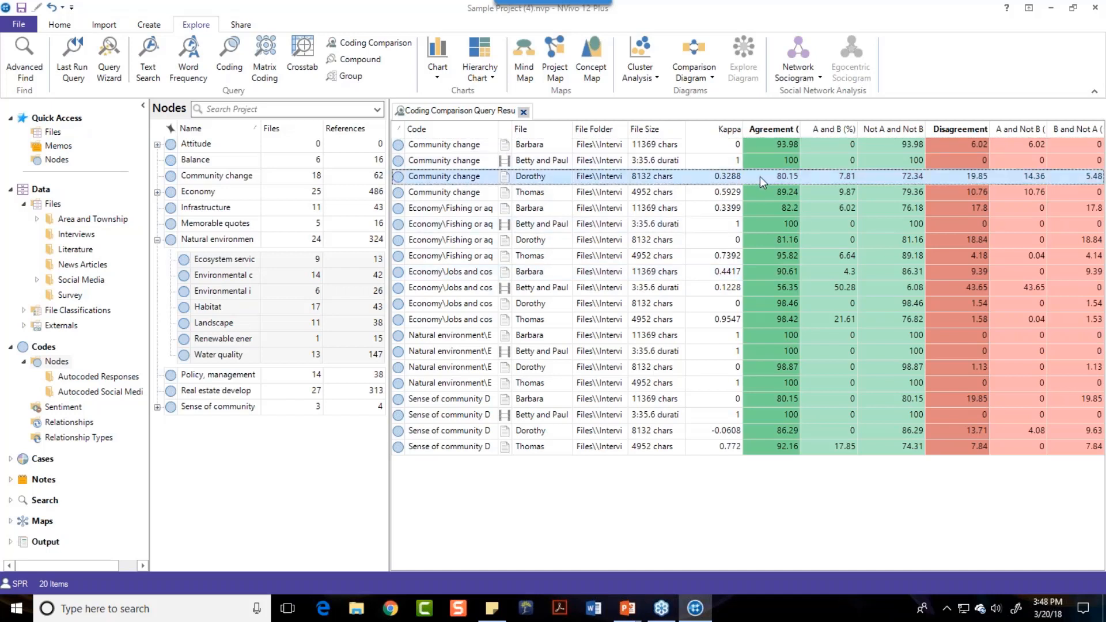
{"action": "double_click", "coordinate": [759, 176]}
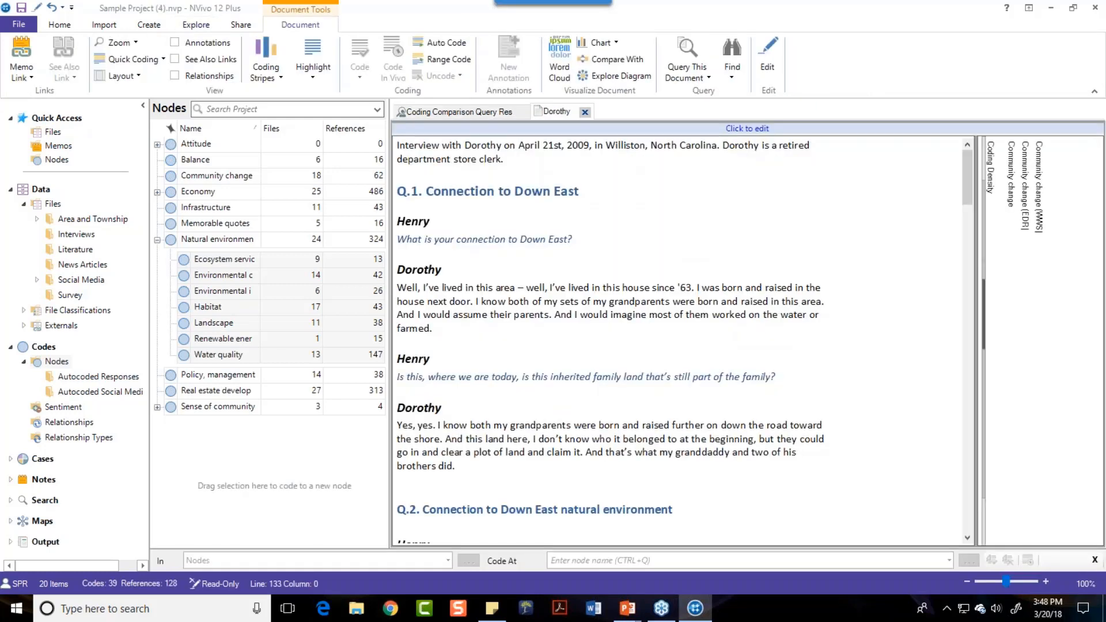
{"action": "left_click", "coordinate": [1044, 581]}
{"action": "left_click", "coordinate": [1044, 581]}
{"action": "left_click_drag", "start_coordinate": [967, 184], "coordinate": [997, 268]}
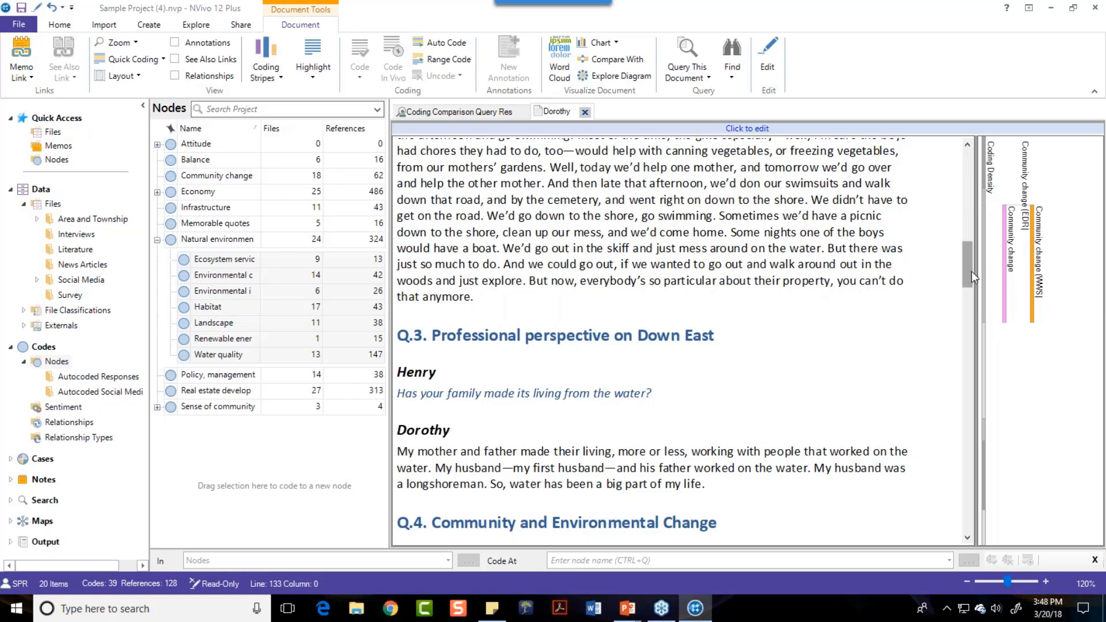
{"action": "left_click_drag", "start_coordinate": [970, 268], "coordinate": [960, 315]}
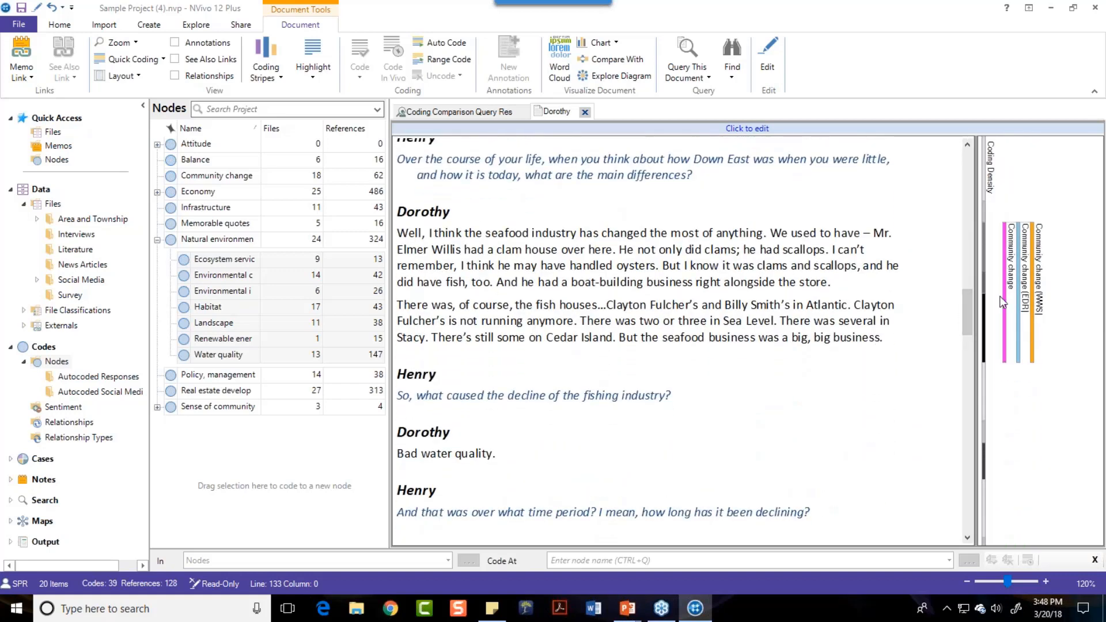
{"action": "left_click_drag", "start_coordinate": [968, 309], "coordinate": [944, 367]}
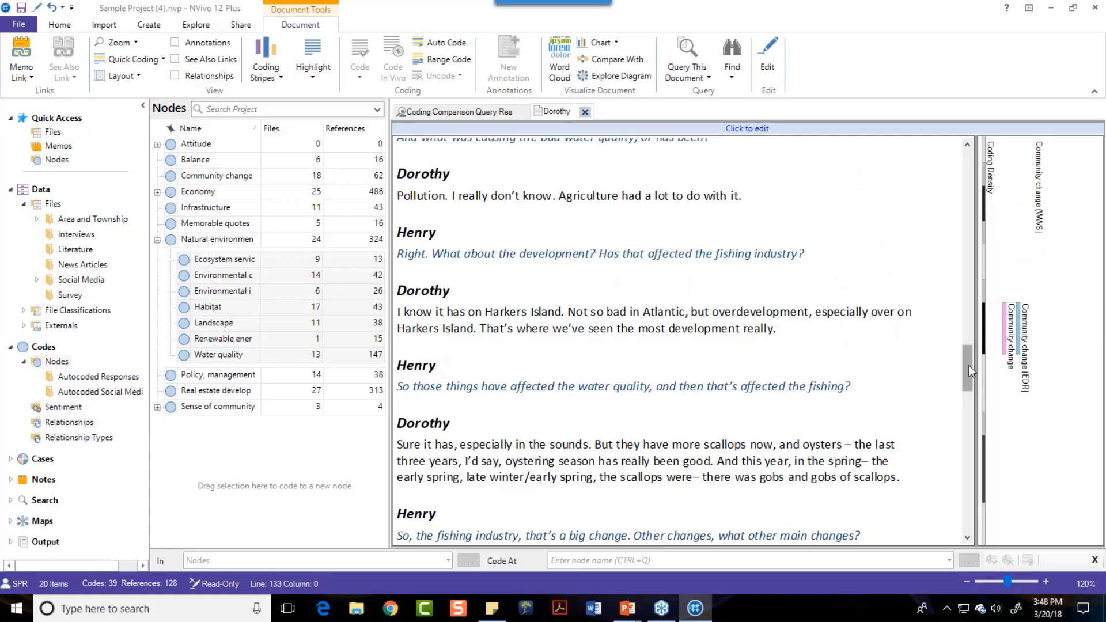
{"action": "left_click_drag", "start_coordinate": [969, 369], "coordinate": [965, 319]}
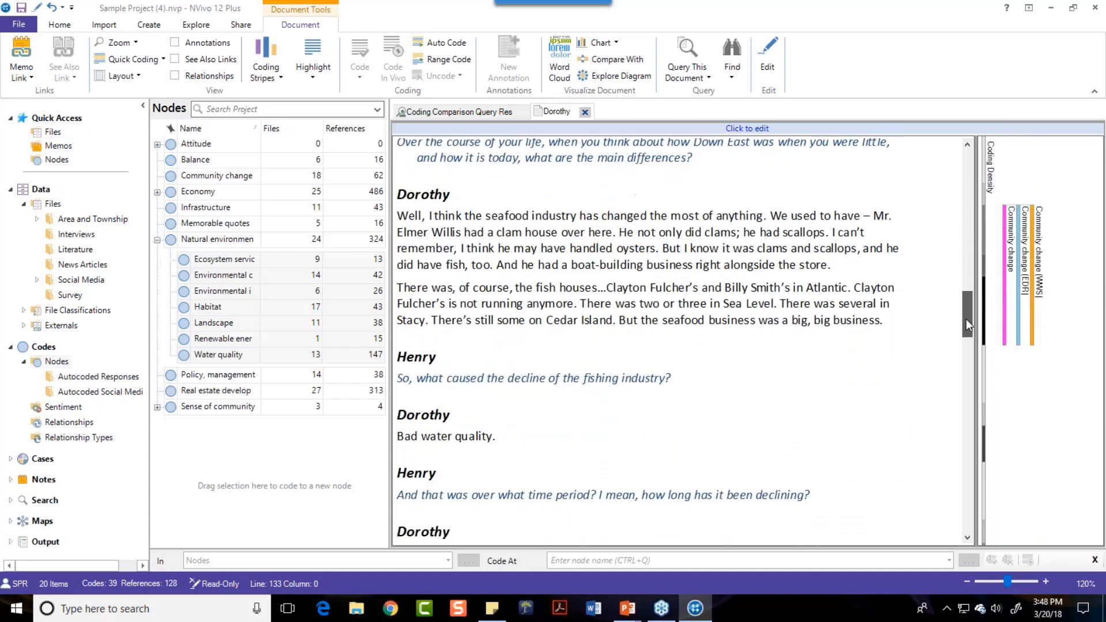
Step: Add sub-stripes for the second and sixth listed users to the Community change coding stripe and check them along the interview
{"action": "right_click", "coordinate": [1006, 307]}
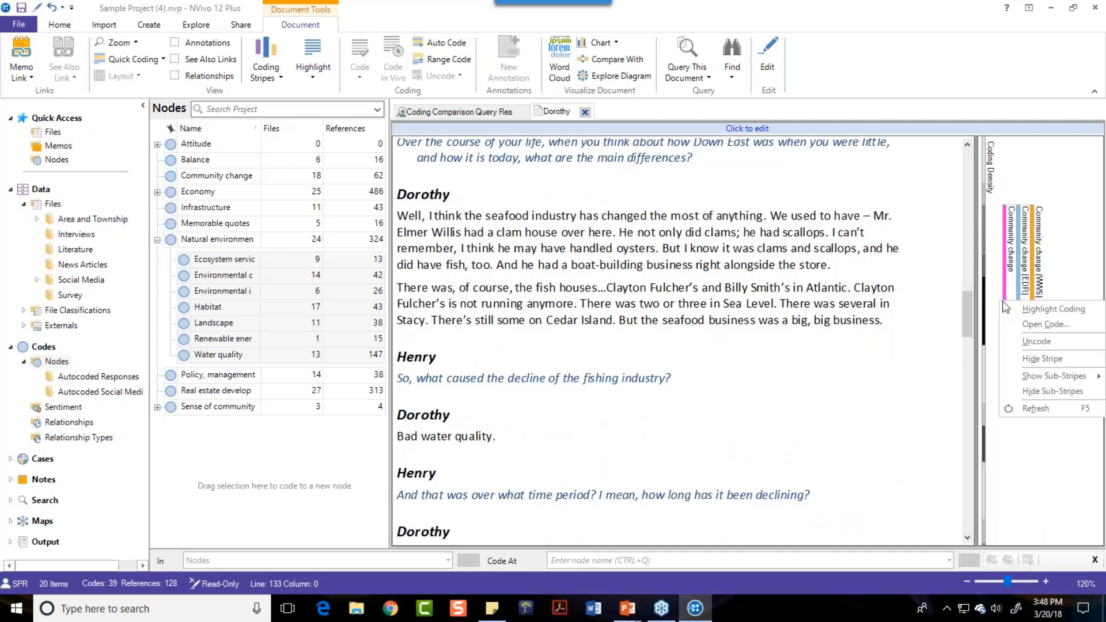
{"action": "mouse_move", "coordinate": [1030, 377]}
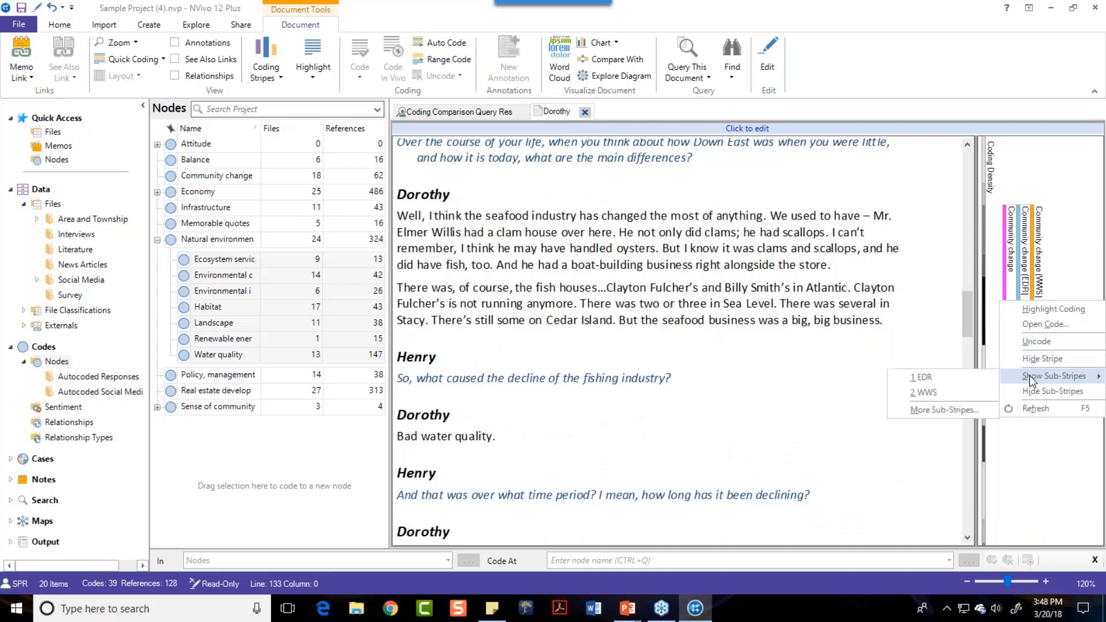
{"action": "left_click", "coordinate": [944, 409]}
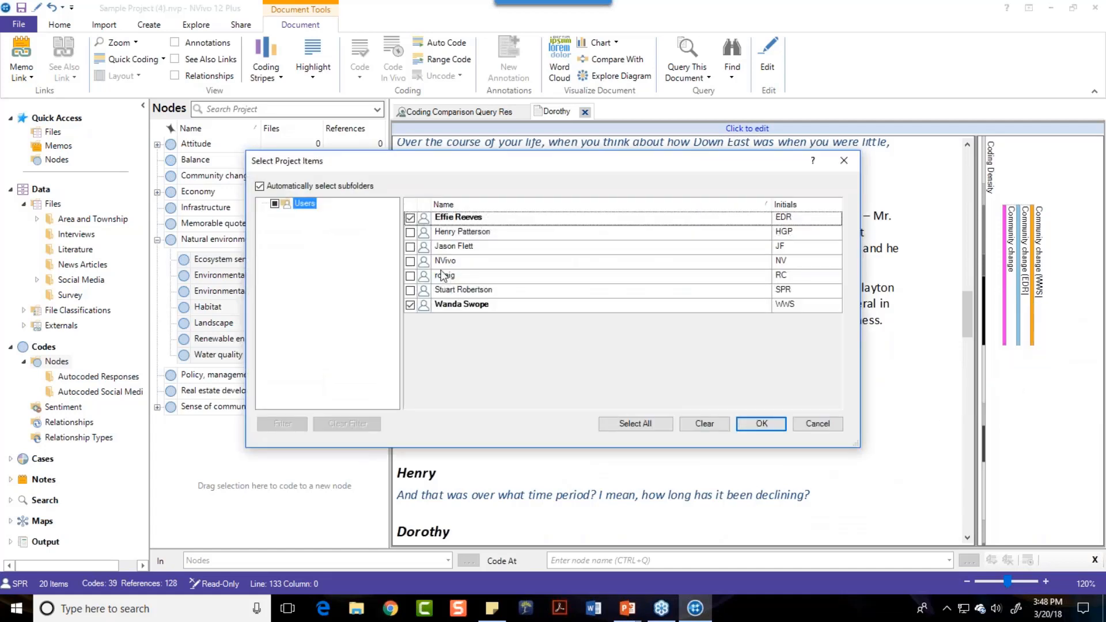
{"action": "left_click", "coordinate": [410, 232]}
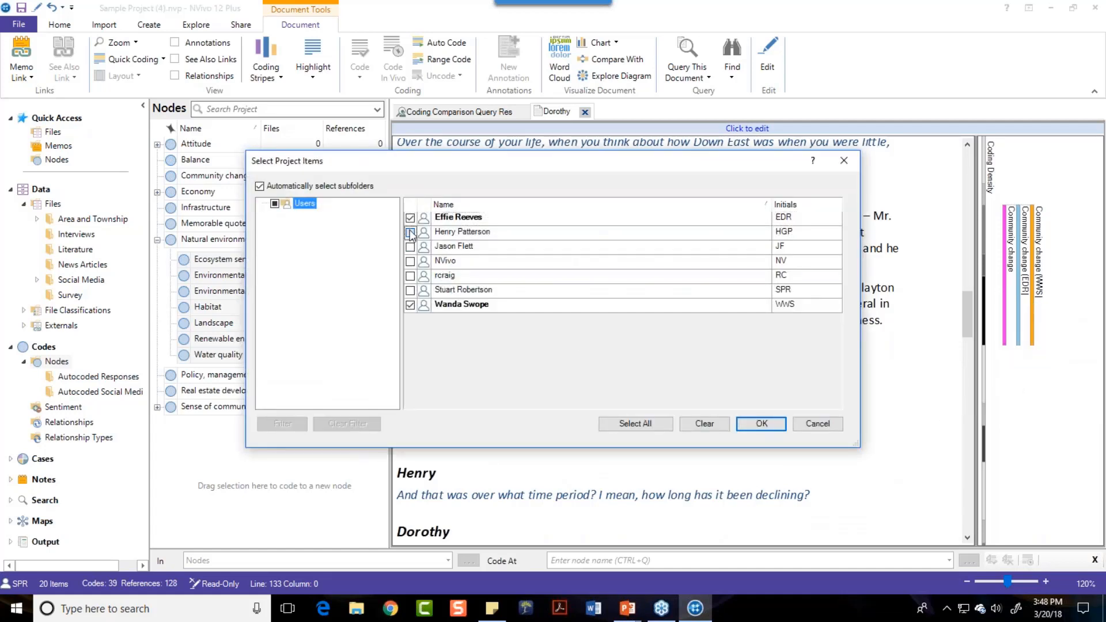
{"action": "left_click", "coordinate": [410, 290]}
{"action": "left_click", "coordinate": [757, 427]}
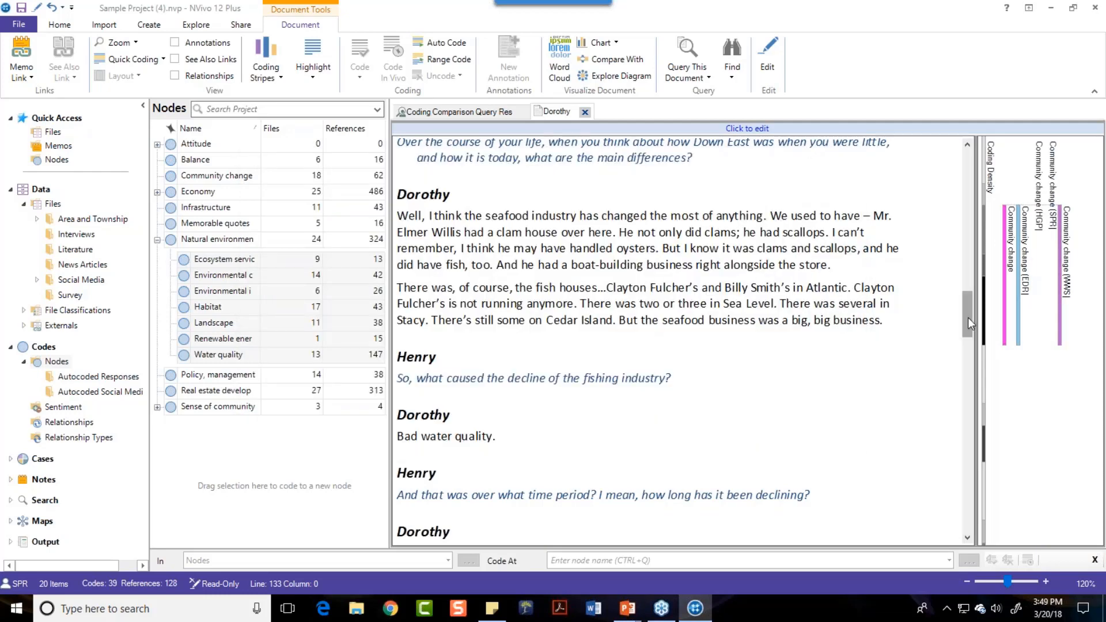
{"action": "left_click_drag", "start_coordinate": [968, 316], "coordinate": [959, 424]}
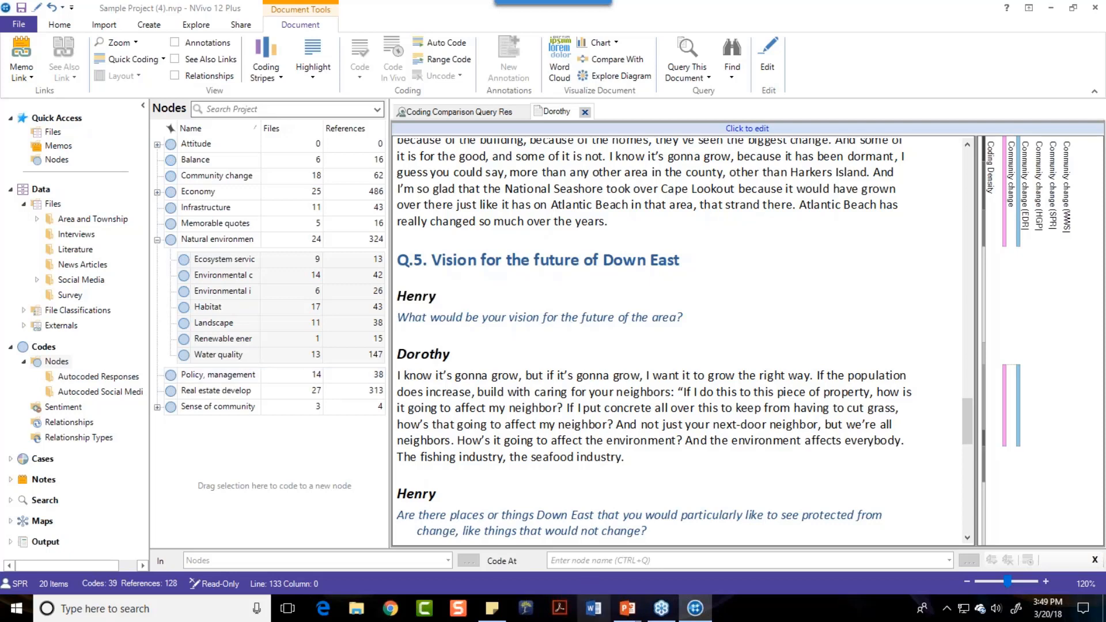
Step: Switch to the "Mixed Methods Windows 12" presentation in PowerPoint and start the slide show from the current slide
{"action": "mouse_move", "coordinate": [628, 616]}
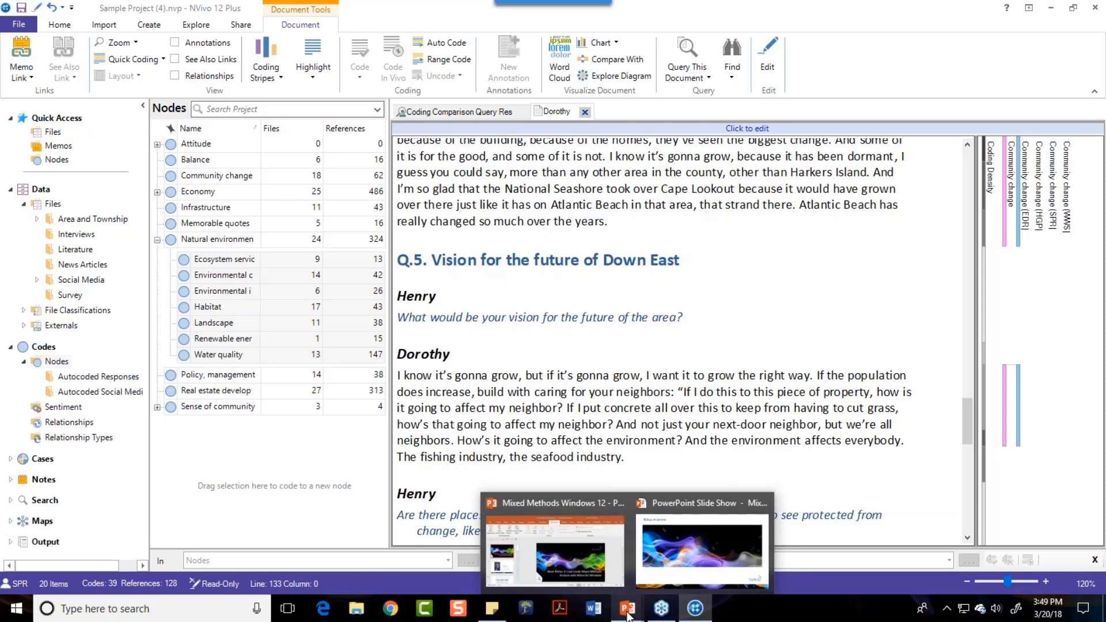
{"action": "left_click", "coordinate": [538, 537]}
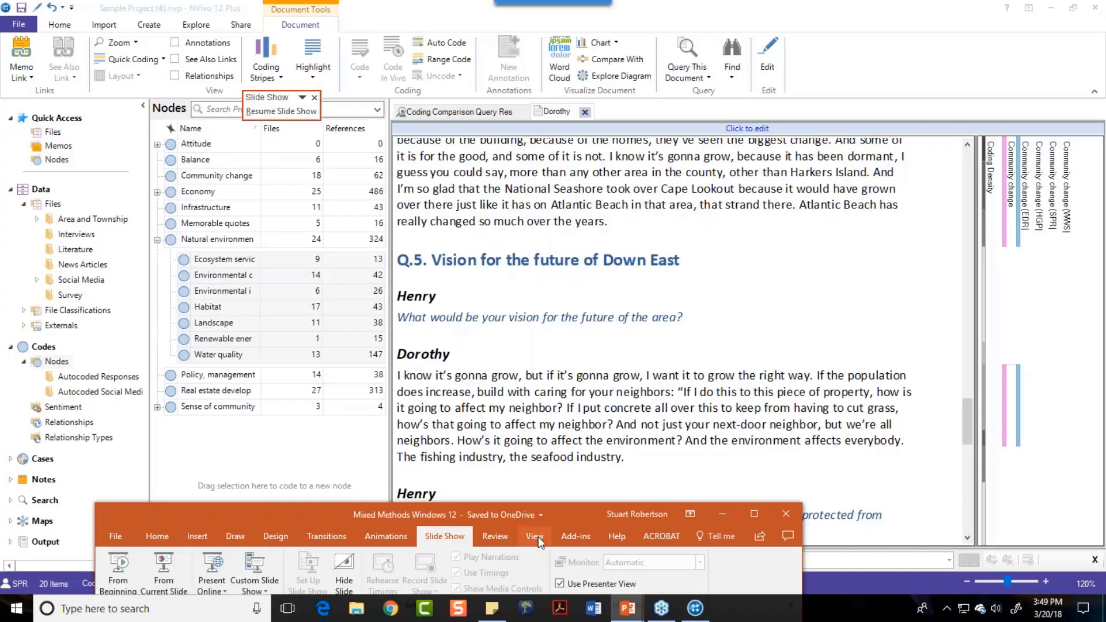
{"action": "left_click_drag", "start_coordinate": [355, 517], "coordinate": [565, 501]}
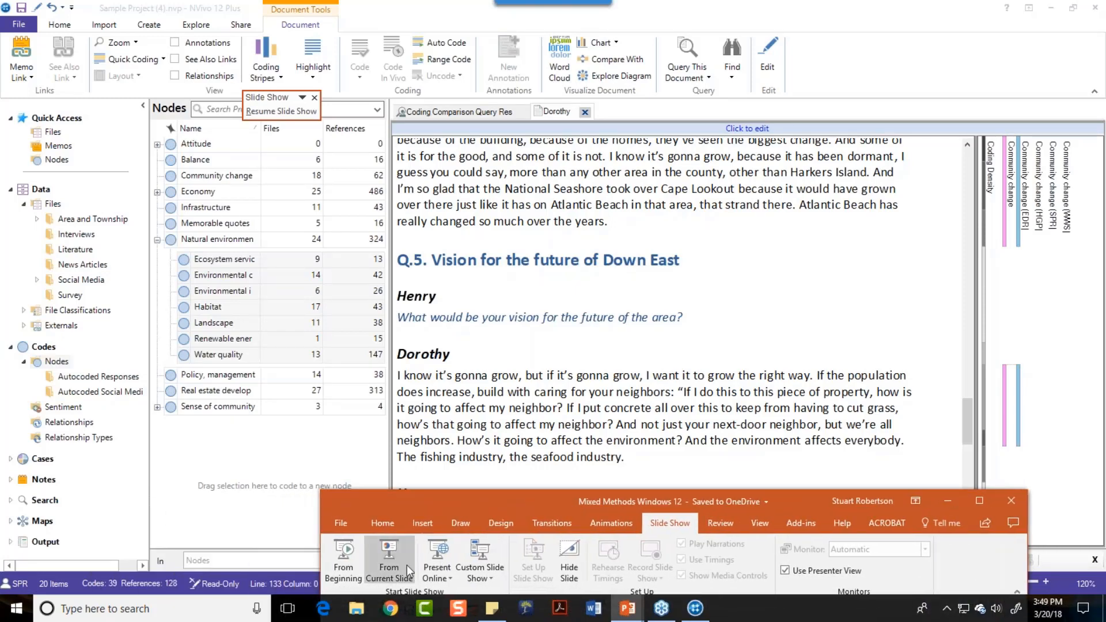
{"action": "left_click", "coordinate": [390, 556]}
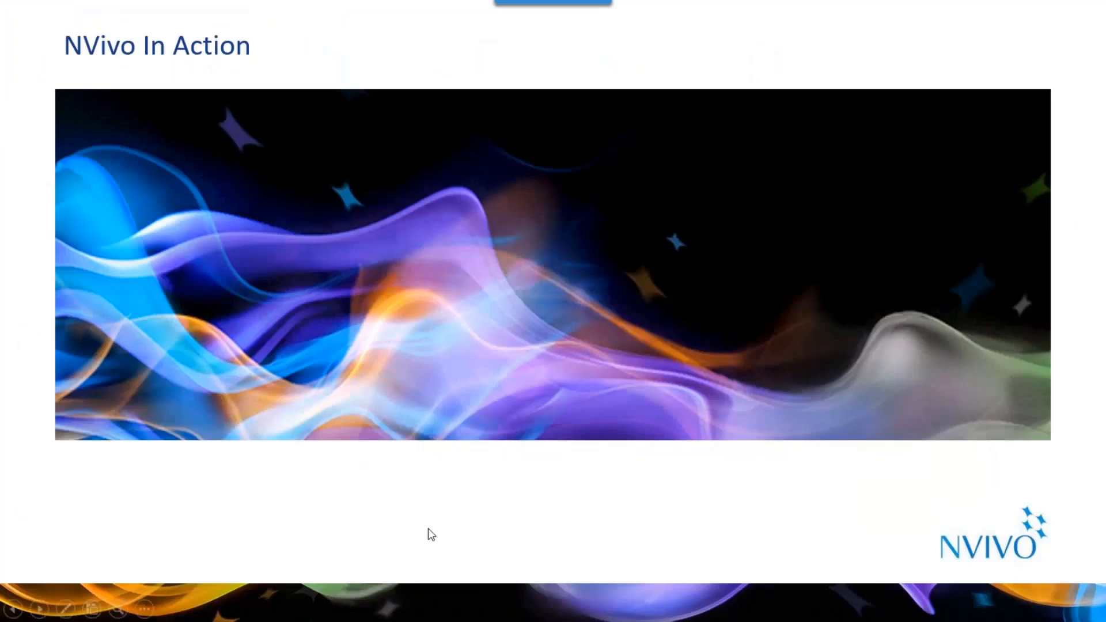